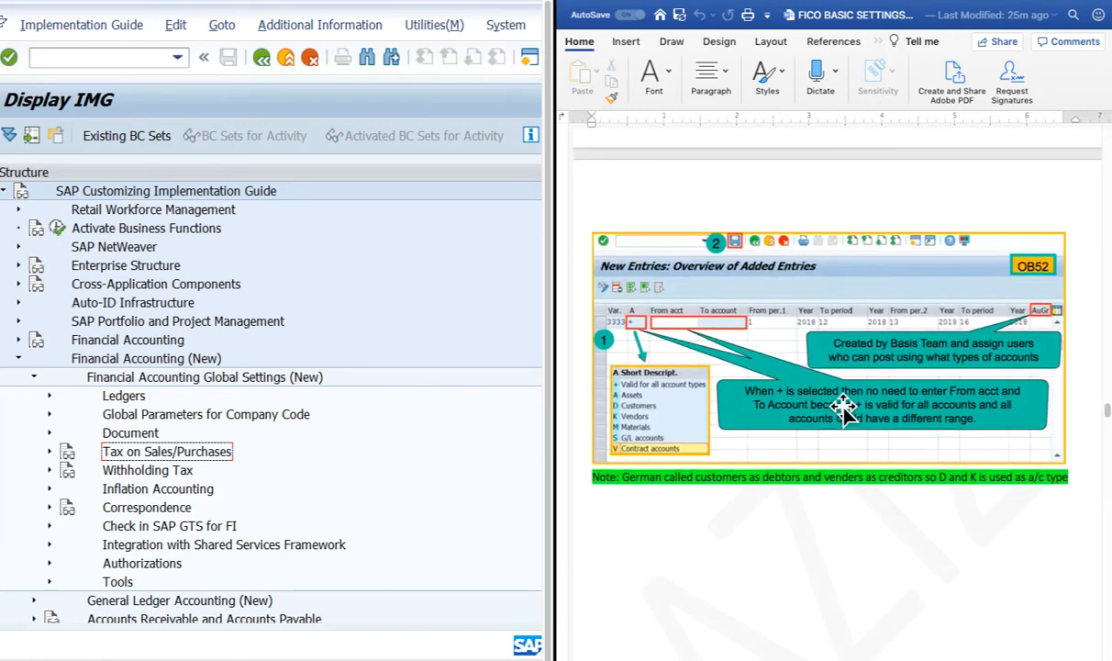
Review the Word guide's OB52 section on opening and closing posting periods, including the new entry values and account types.
scroll(843, 404, "up", 2)
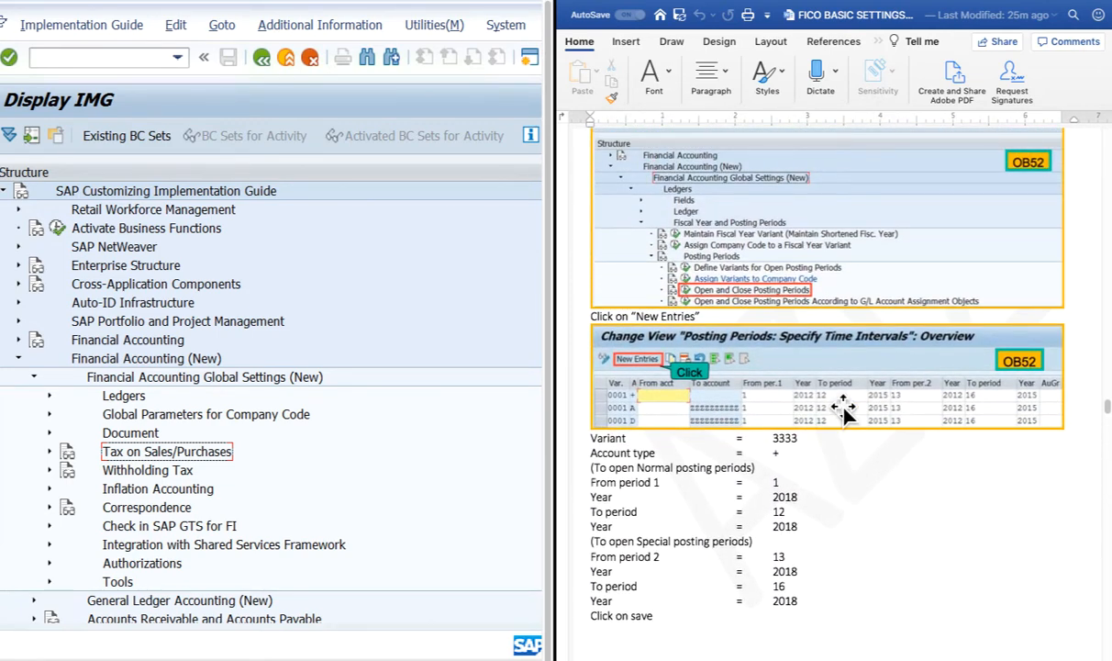
scroll(843, 405, "up", 5)
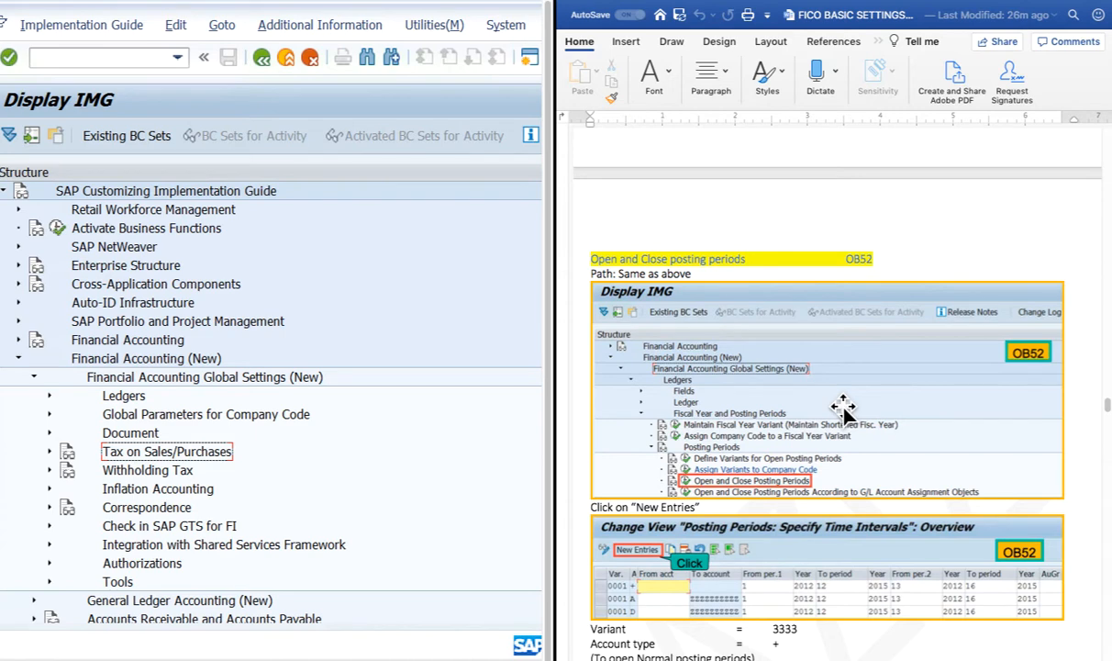
scroll(843, 411, "up", 10)
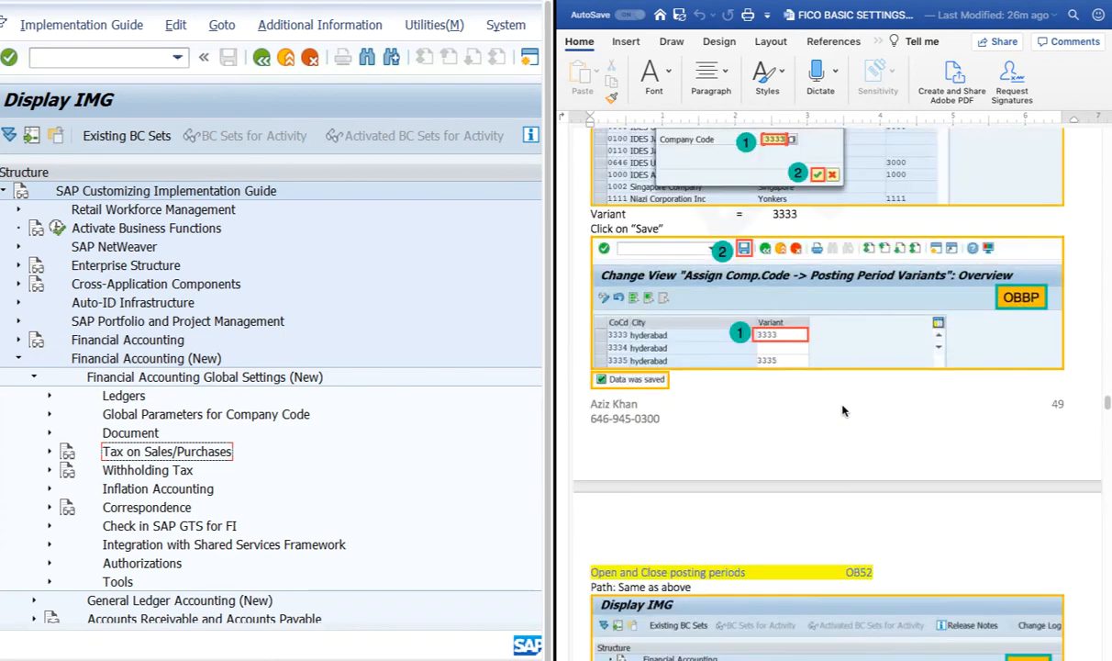
scroll(843, 405, "down", 6)
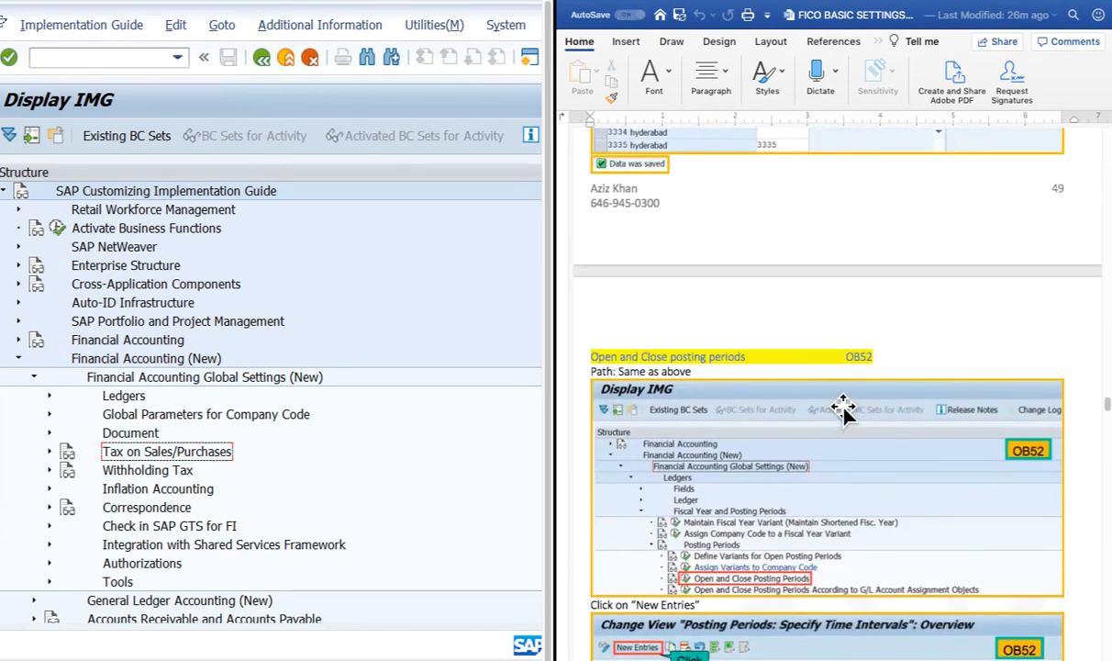
scroll(842, 411, "down", 2)
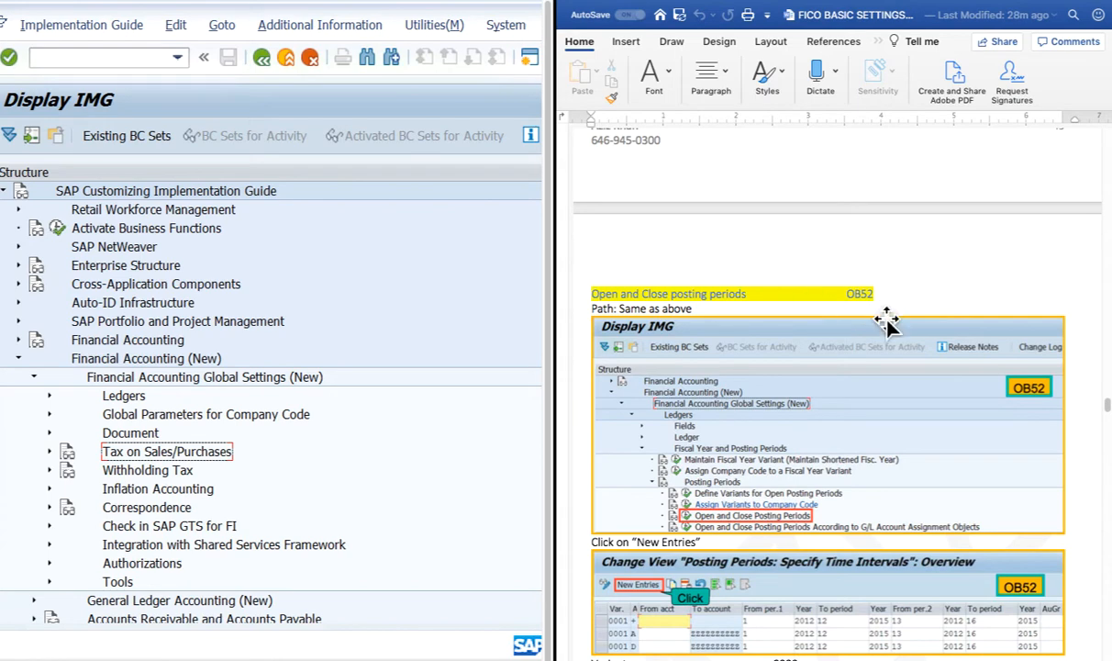
scroll(886, 324, "down", 3)
scroll(886, 324, "down", 18)
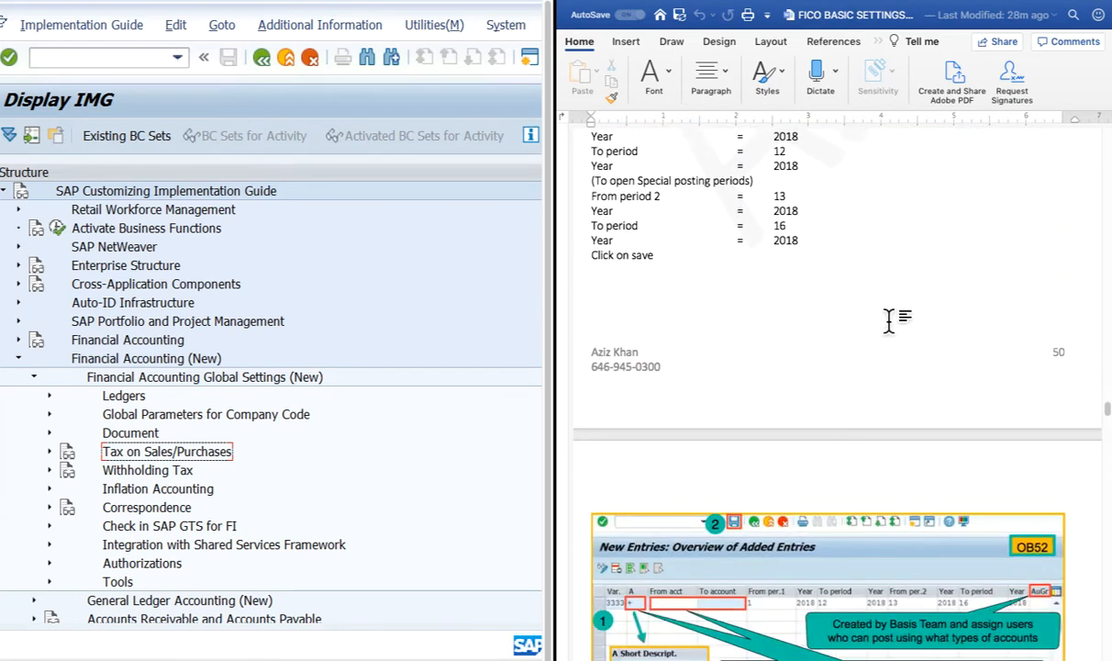
Read through the guide's posting period variant sections: OBBO definition, OBBP company code assignment and OB52 period opening.
scroll(887, 324, "up", 15)
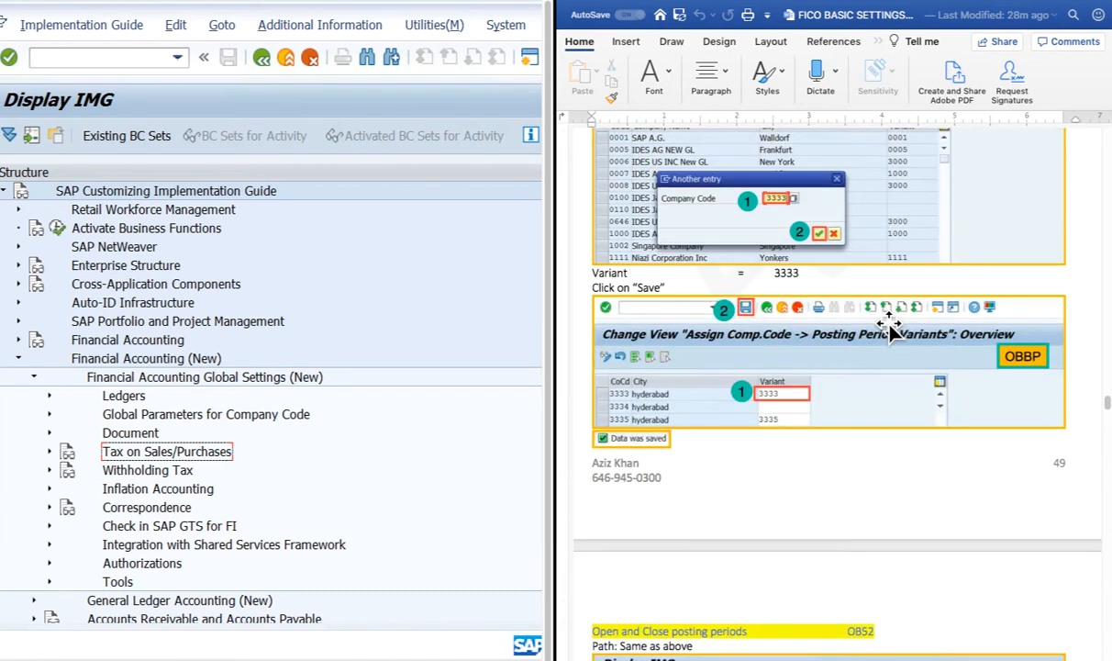
scroll(888, 326, "up", 6)
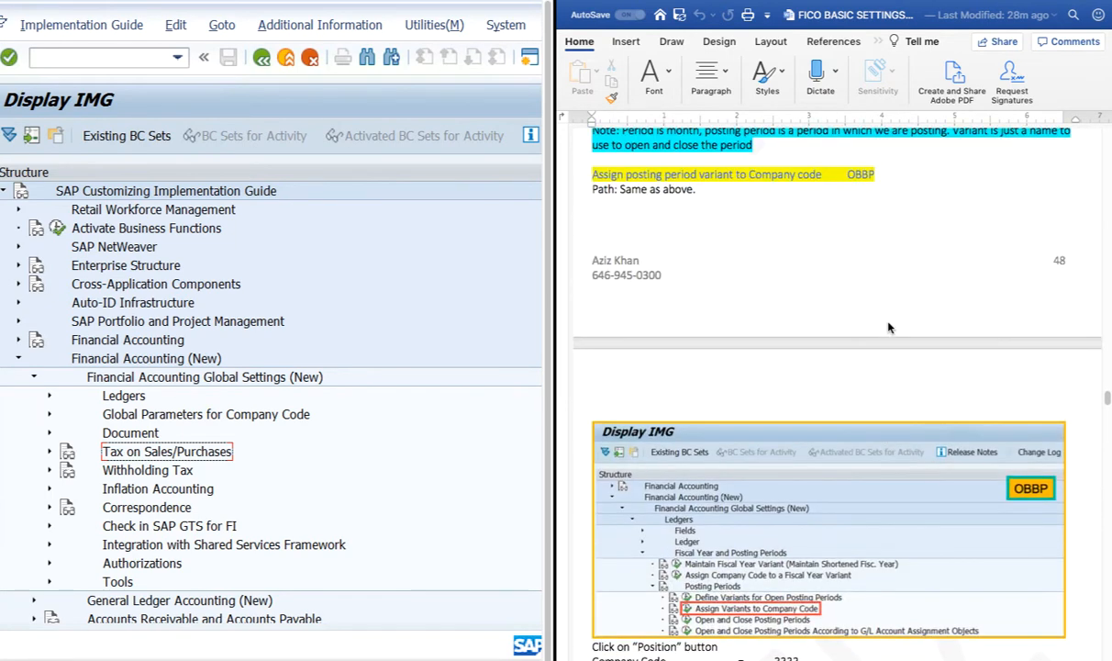
scroll(889, 326, "up", 6)
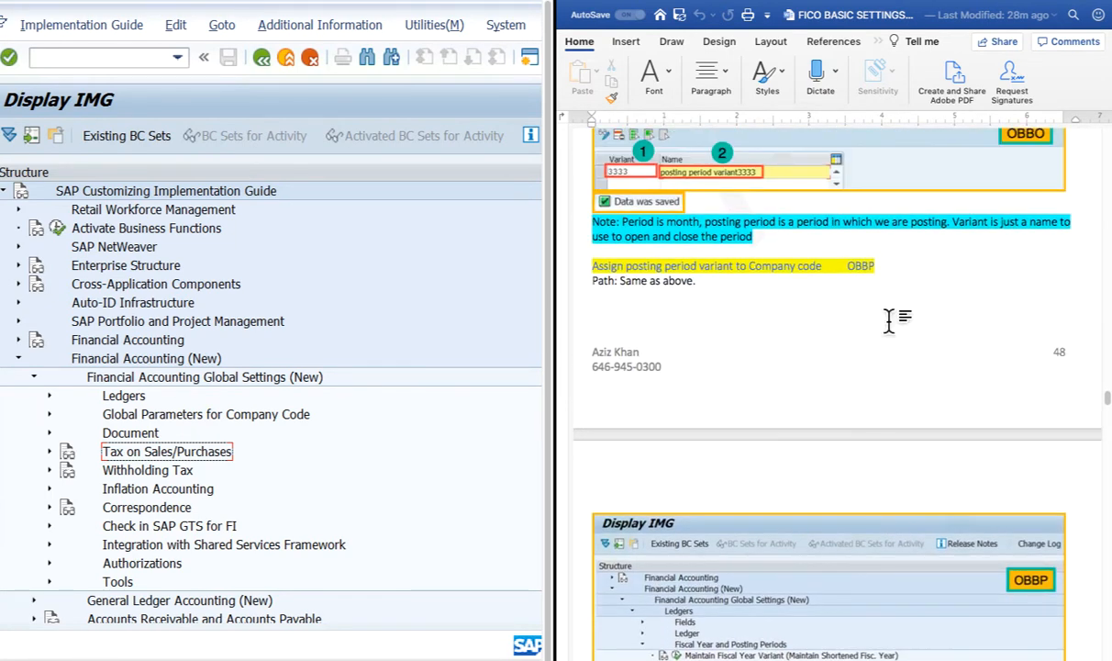
scroll(888, 327, "up", 12)
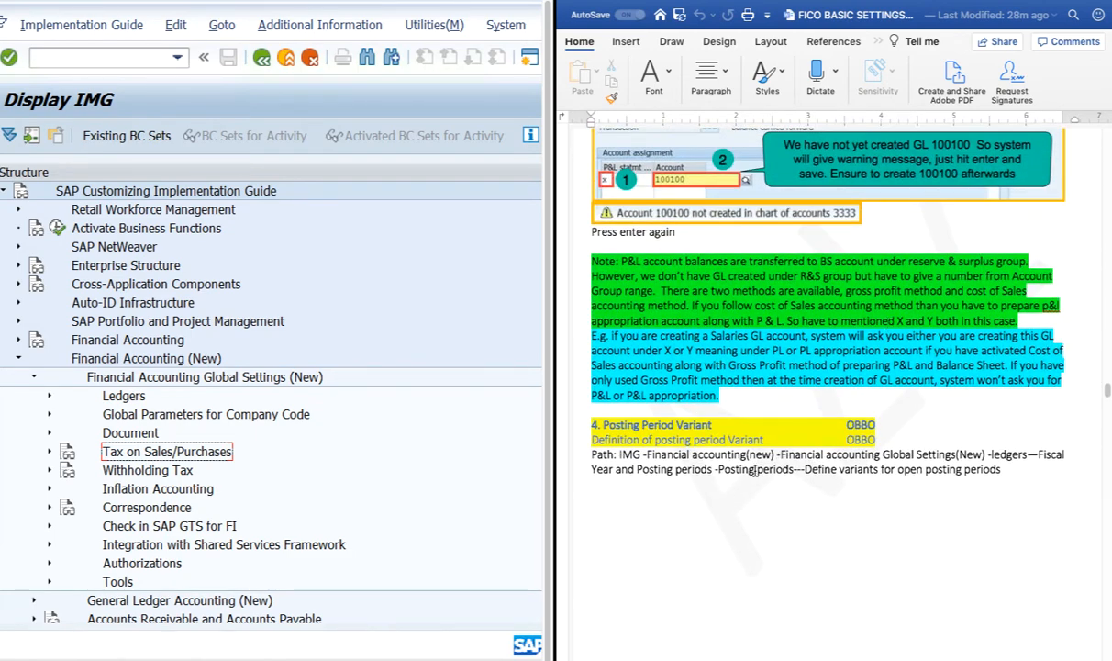
scroll(822, 489, "down", 2)
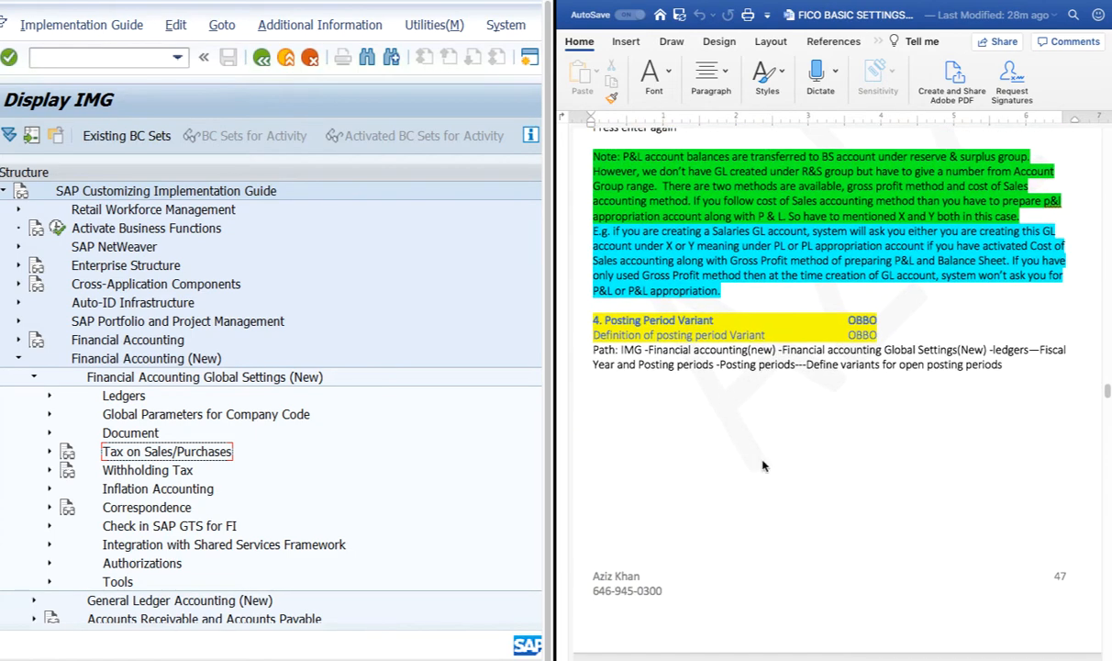
scroll(775, 458, "down", 9)
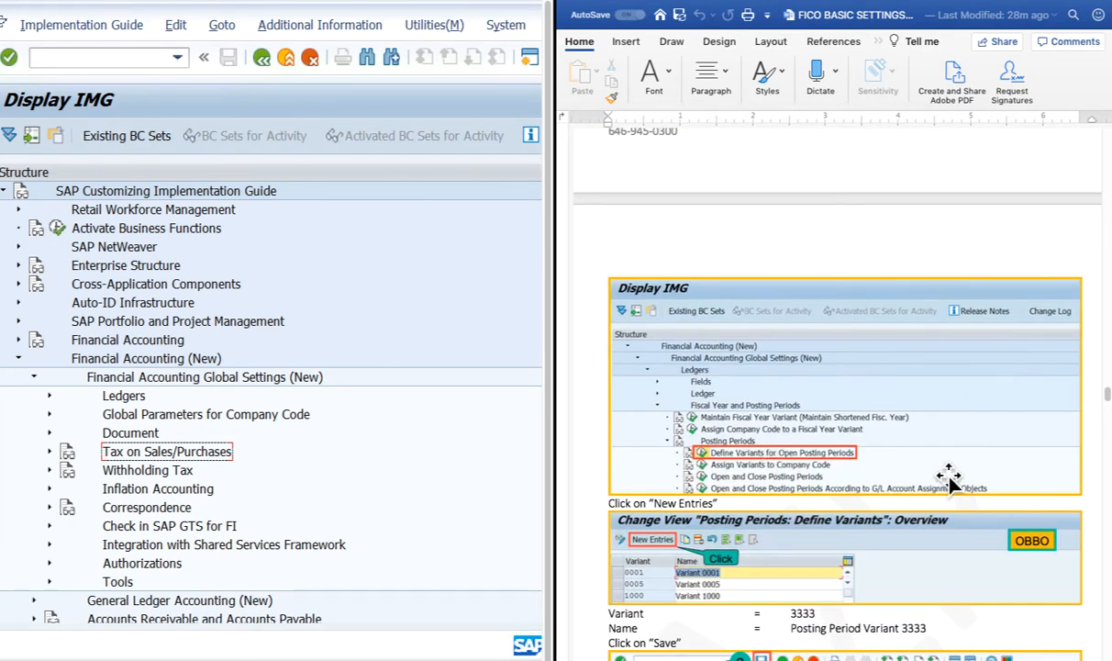
scroll(954, 475, "down", 3)
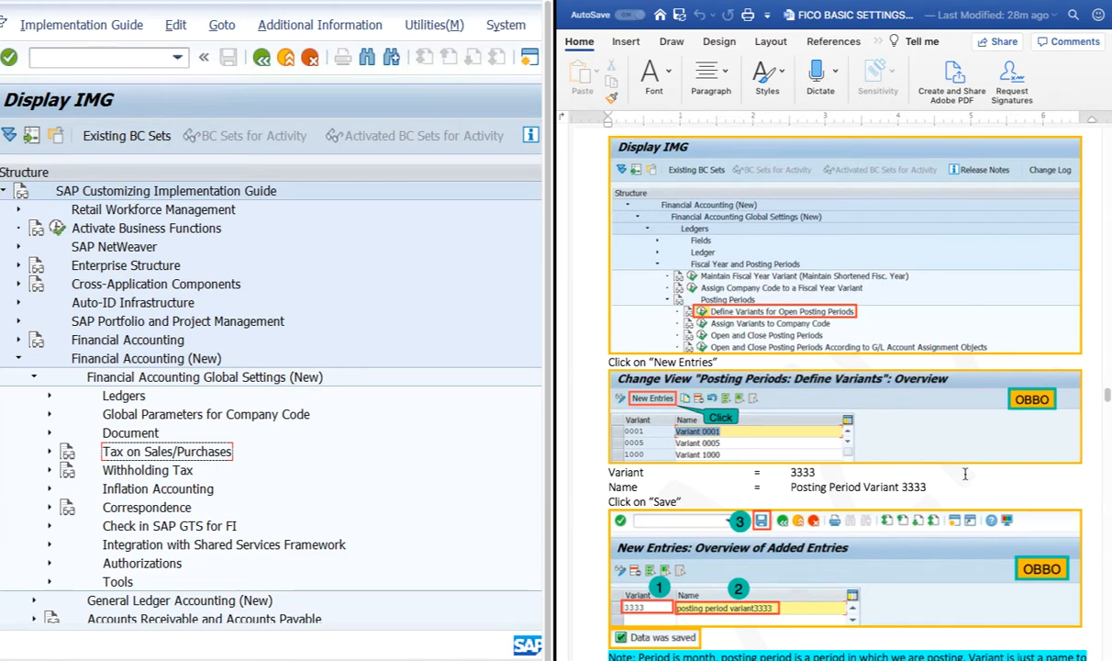
scroll(913, 449, "down", 15)
scroll(928, 469, "down", 15)
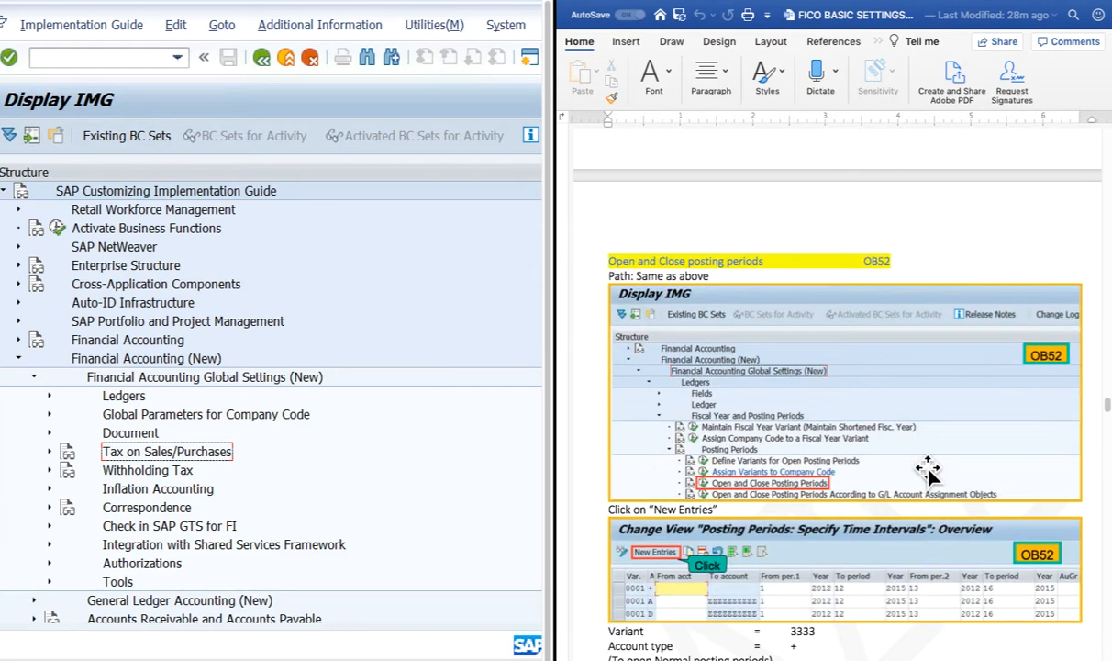
scroll(928, 472, "down", 15)
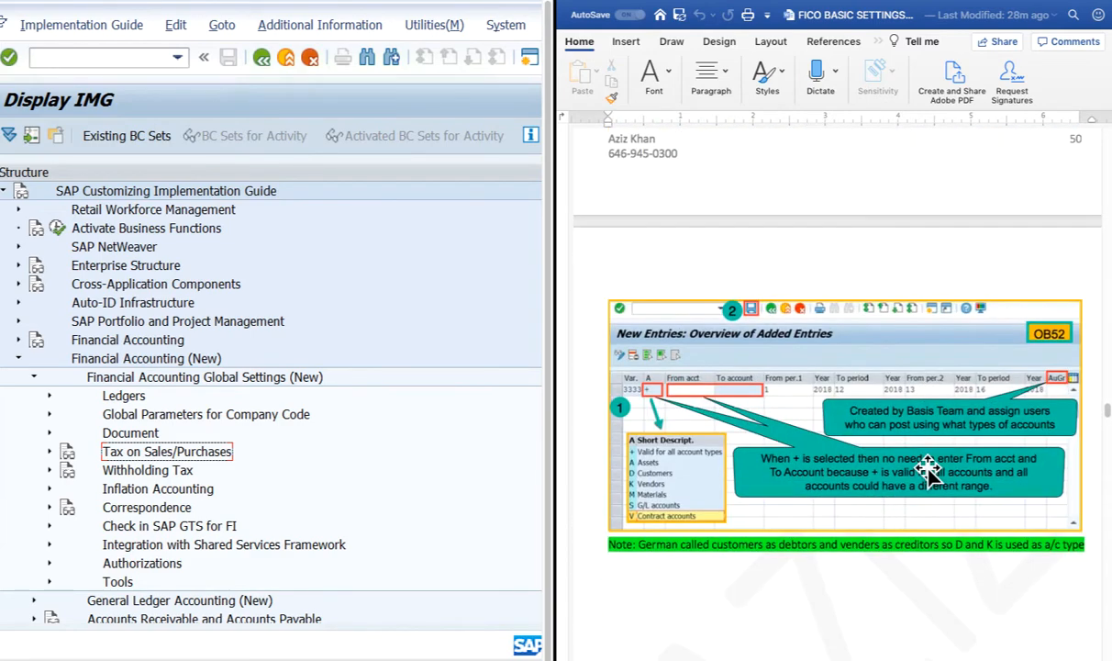
Compare the guide's OBBP variant assignment with the start of its OB52 posting period instructions.
scroll(927, 472, "up", 1)
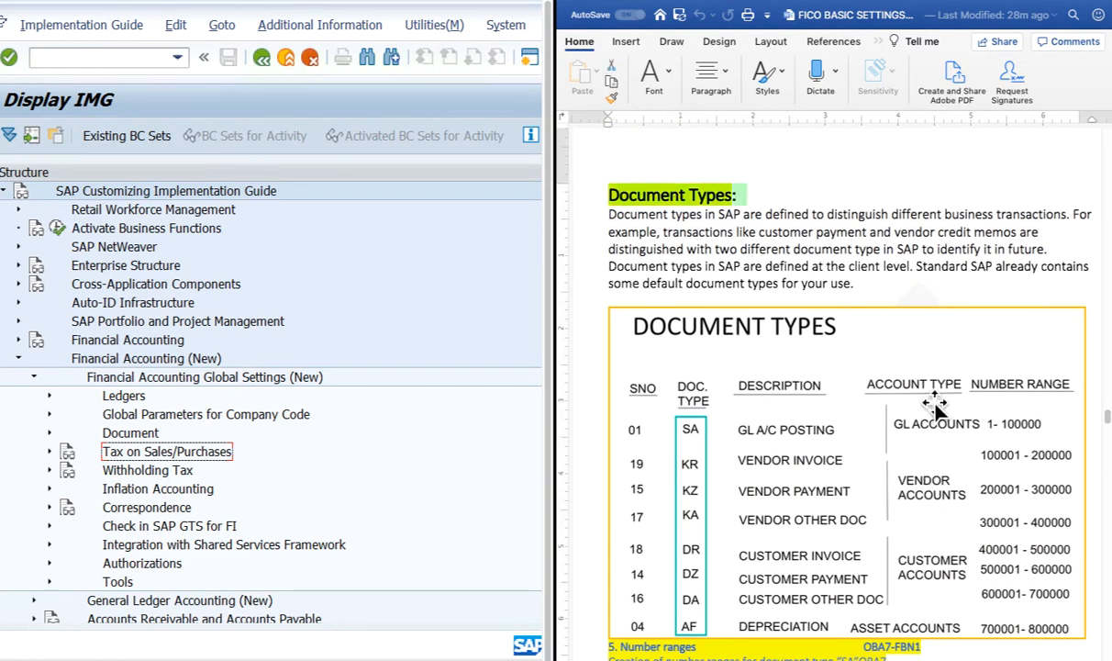
scroll(931, 404, "up", 10)
scroll(932, 403, "up", 10)
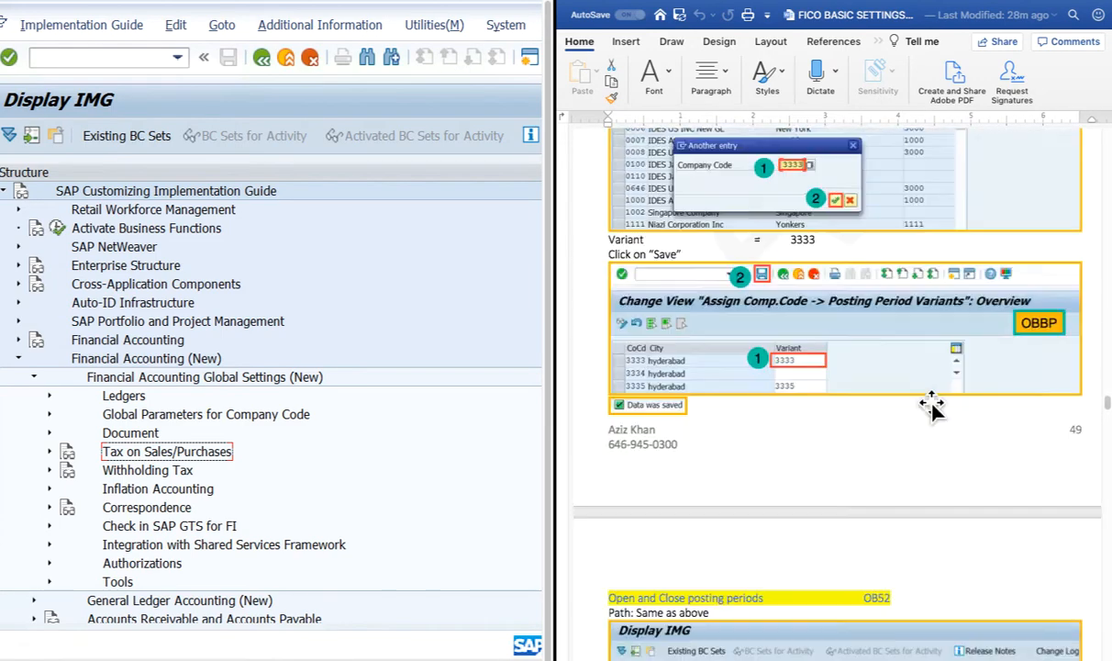
scroll(931, 404, "down", 4)
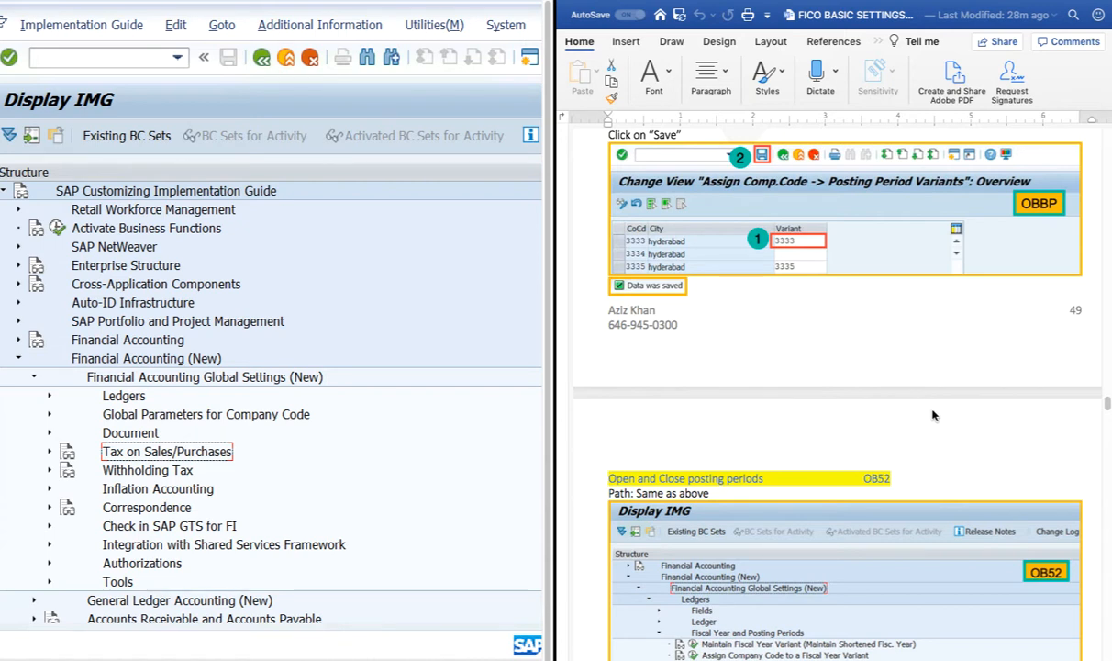
scroll(932, 415, "up", 1)
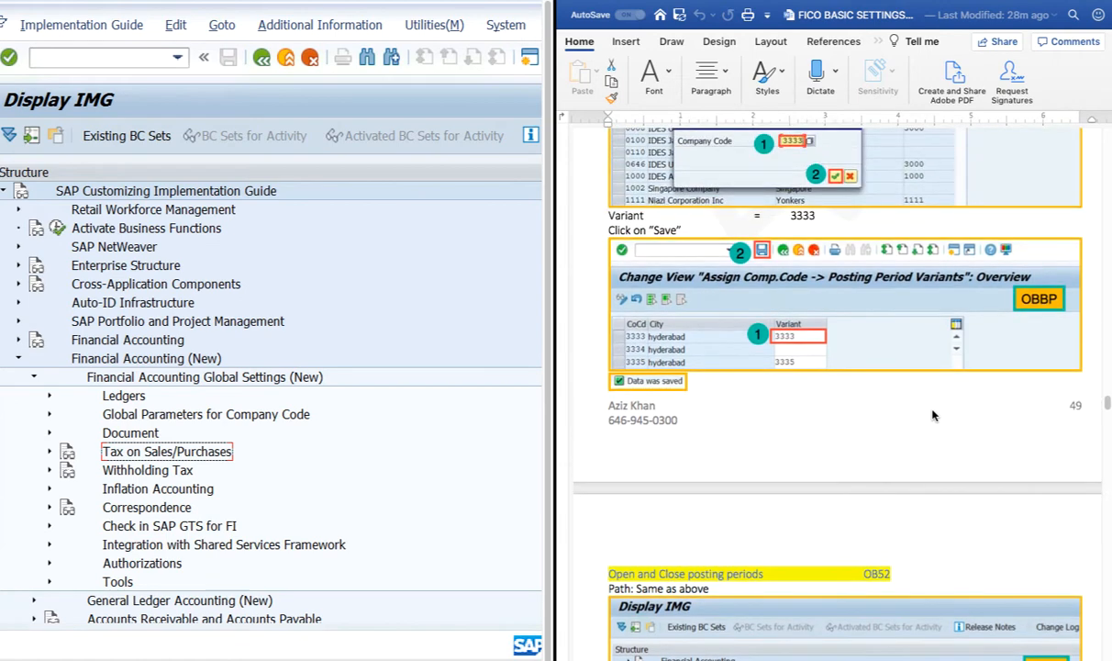
scroll(932, 416, "down", 3)
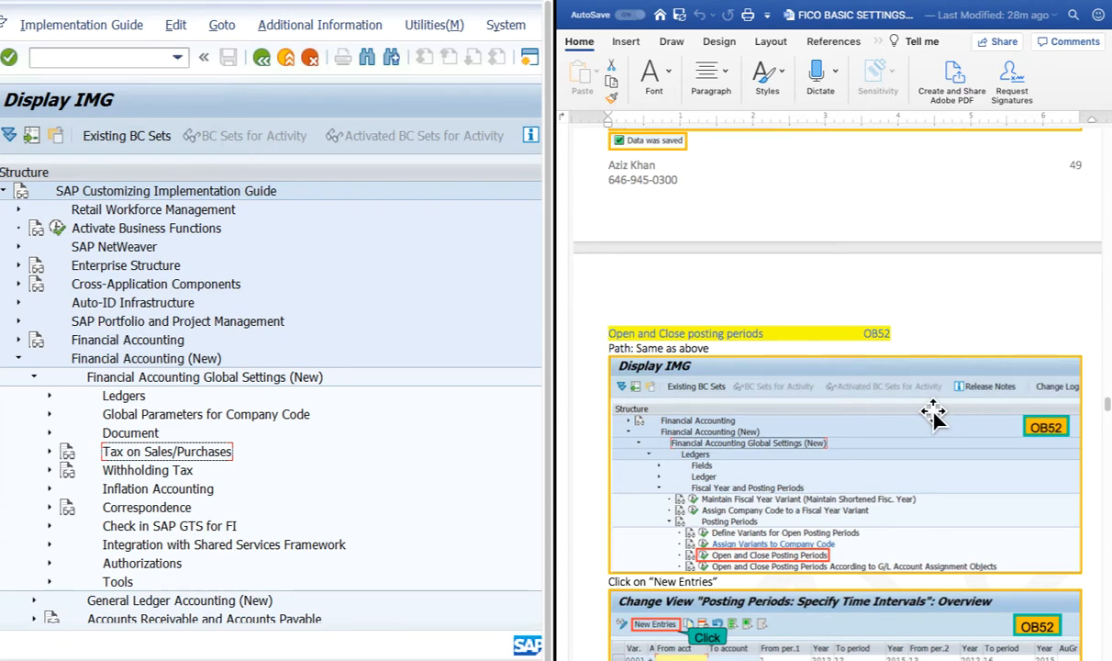
scroll(932, 416, "down", 2)
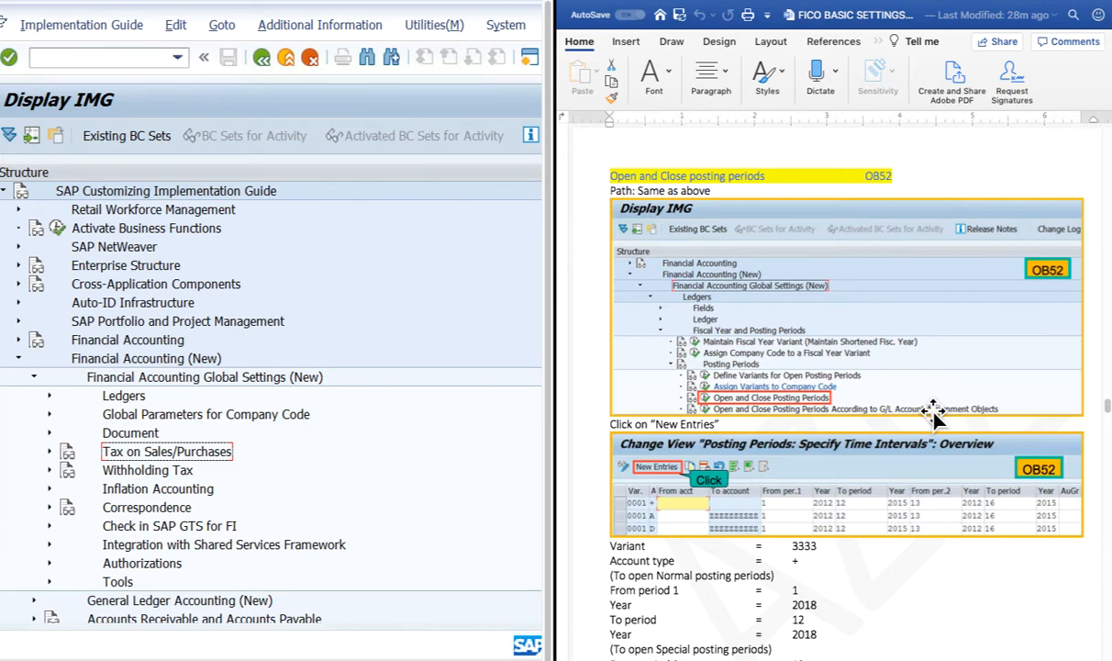
Examine the guide's OB53 retained earnings account instructions and the IMG path for defining the posting period variant.
scroll(933, 416, "up", 20)
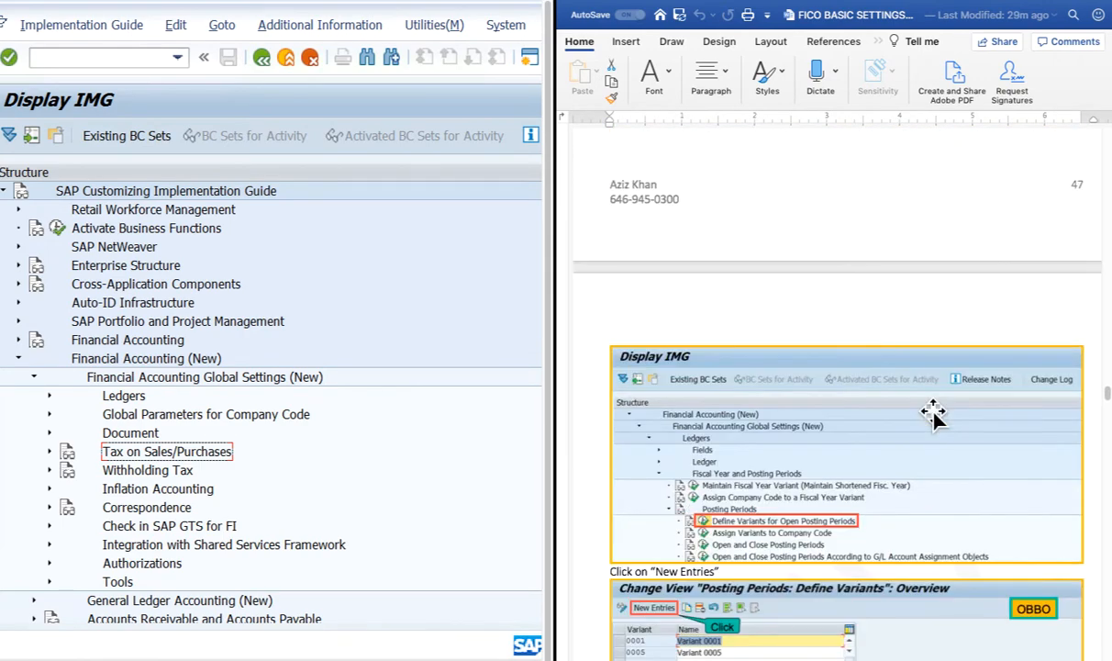
scroll(933, 416, "up", 6)
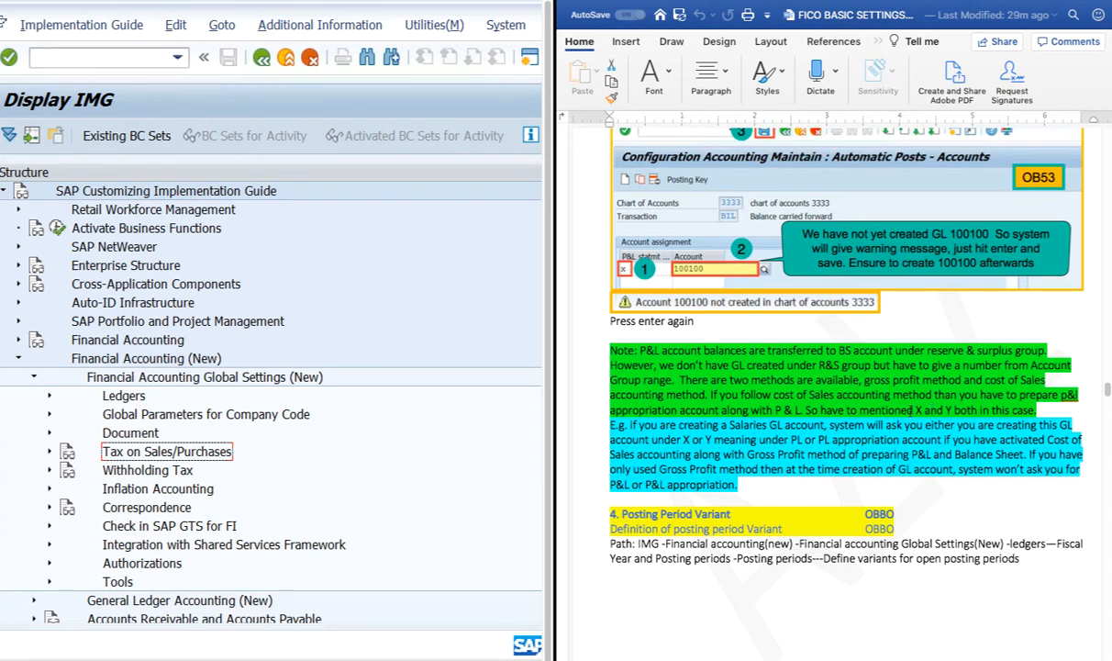
left_click(646, 335)
scroll(845, 450, "up", 10)
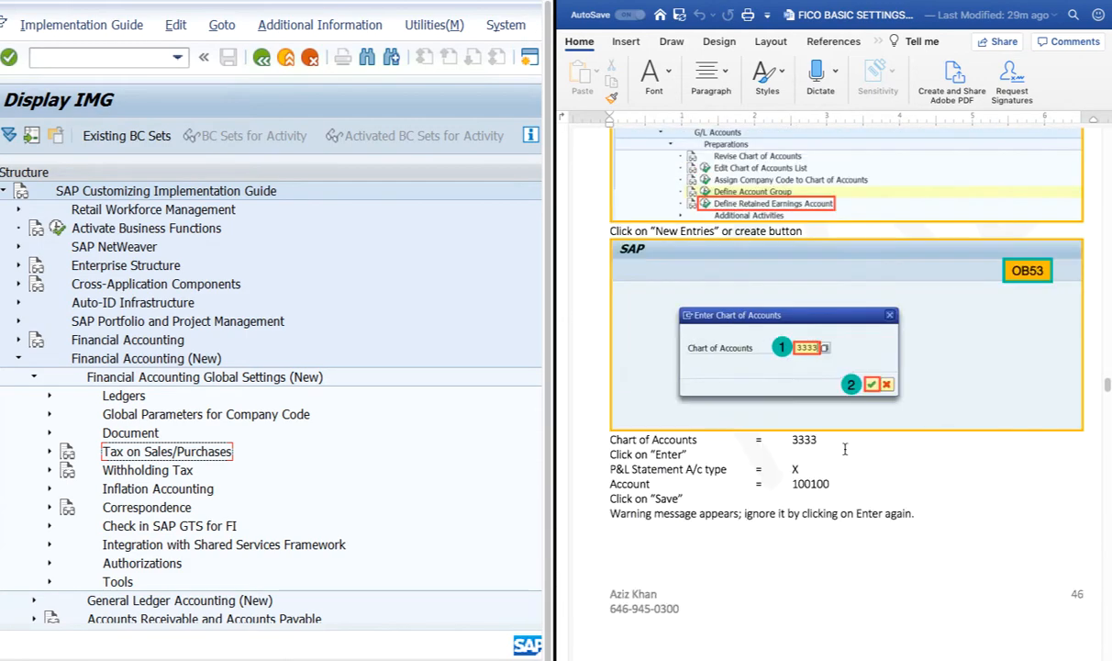
scroll(844, 449, "up", 5)
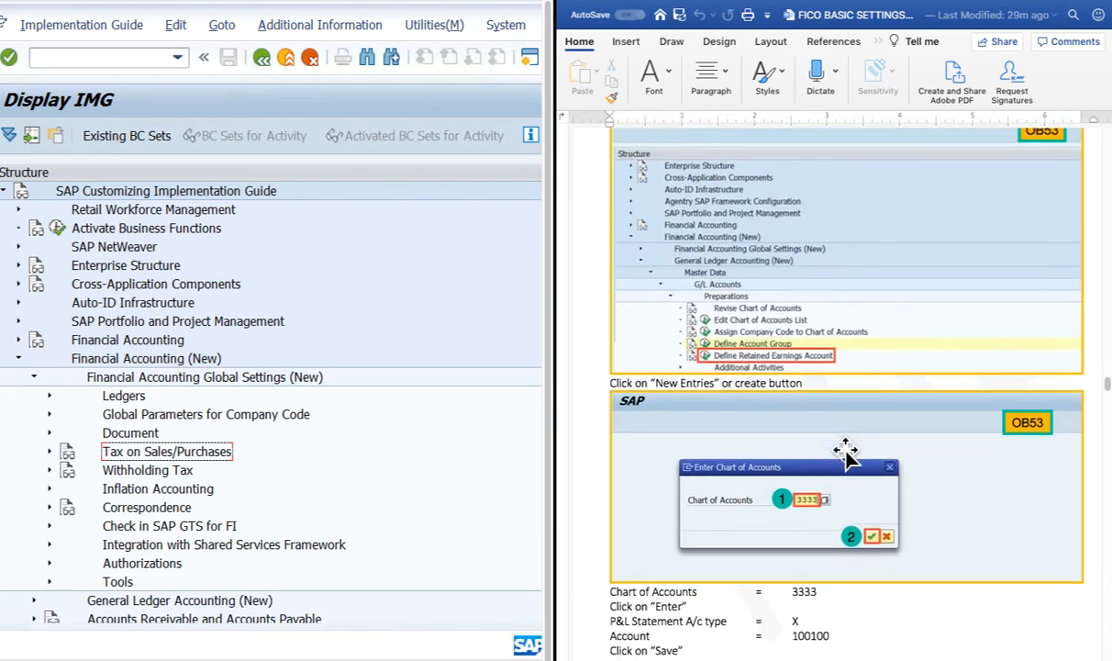
scroll(844, 452, "down", 8)
scroll(845, 453, "down", 8)
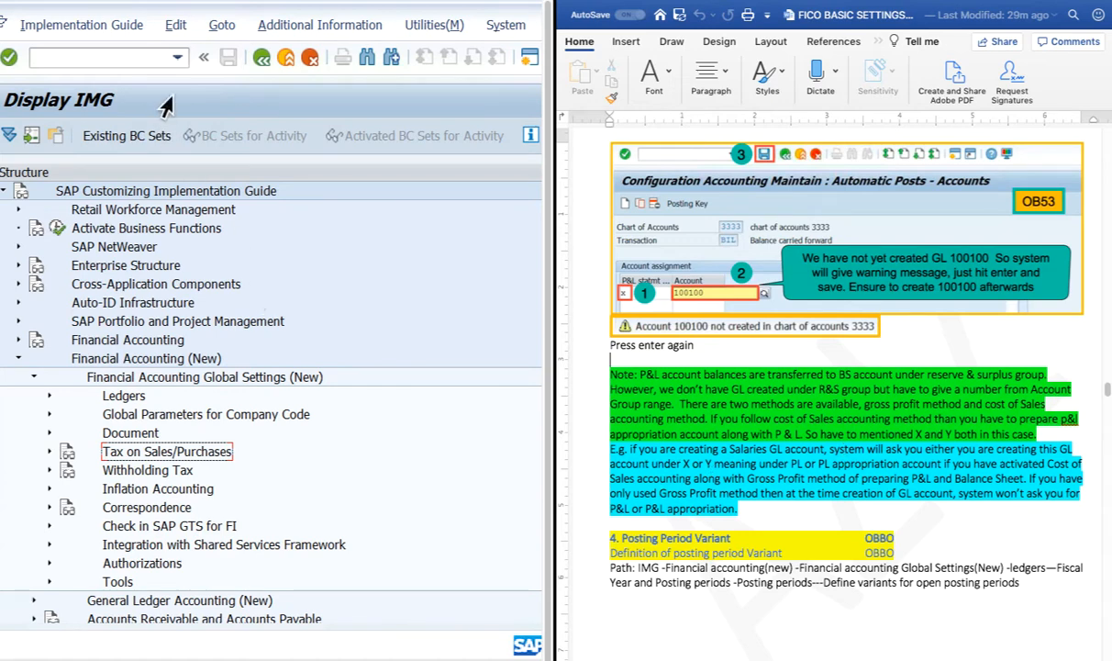
Return to SAP Easy Access with /n and reopen the Customizing Implementation Guide through the SPRO favorite.
left_click(20, 360)
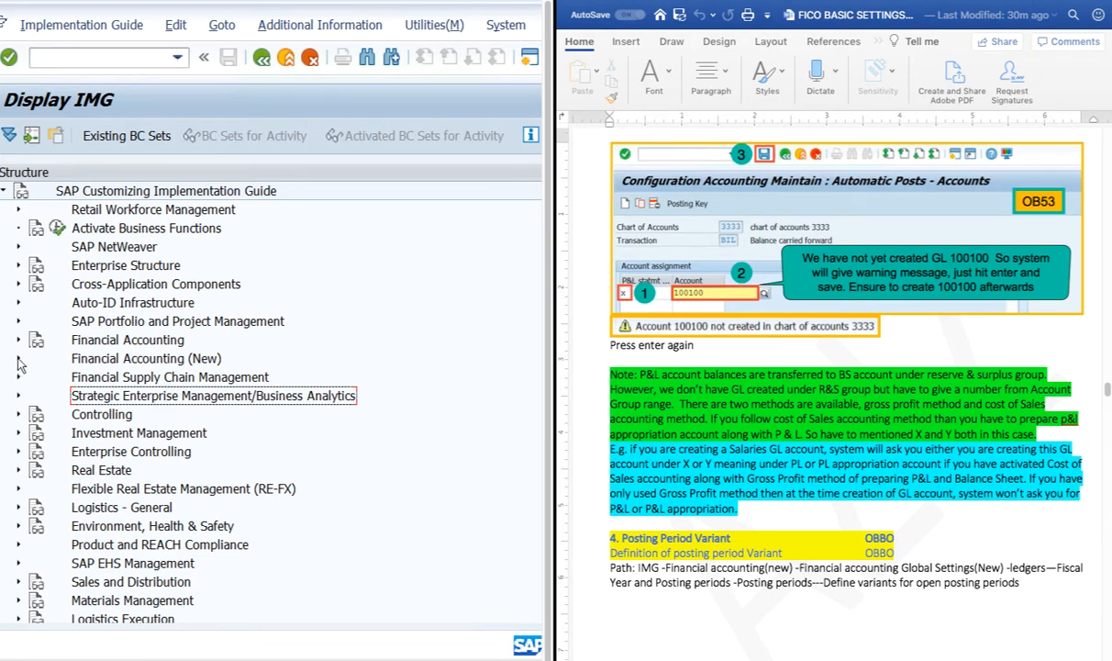
left_click(176, 58)
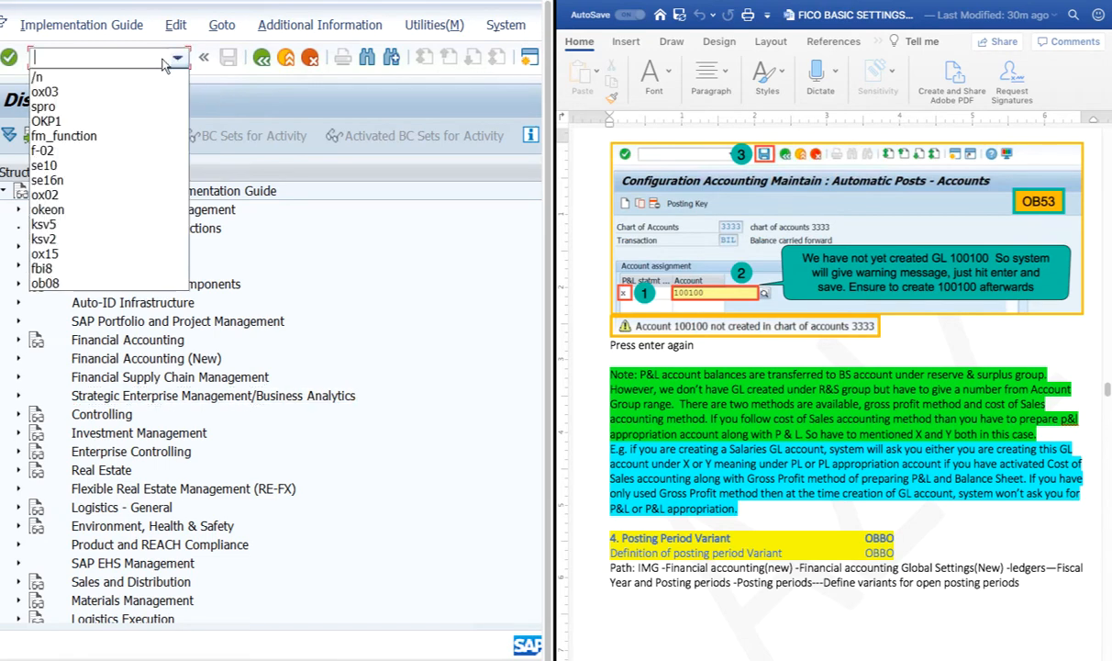
left_click(44, 78)
left_click(10, 58)
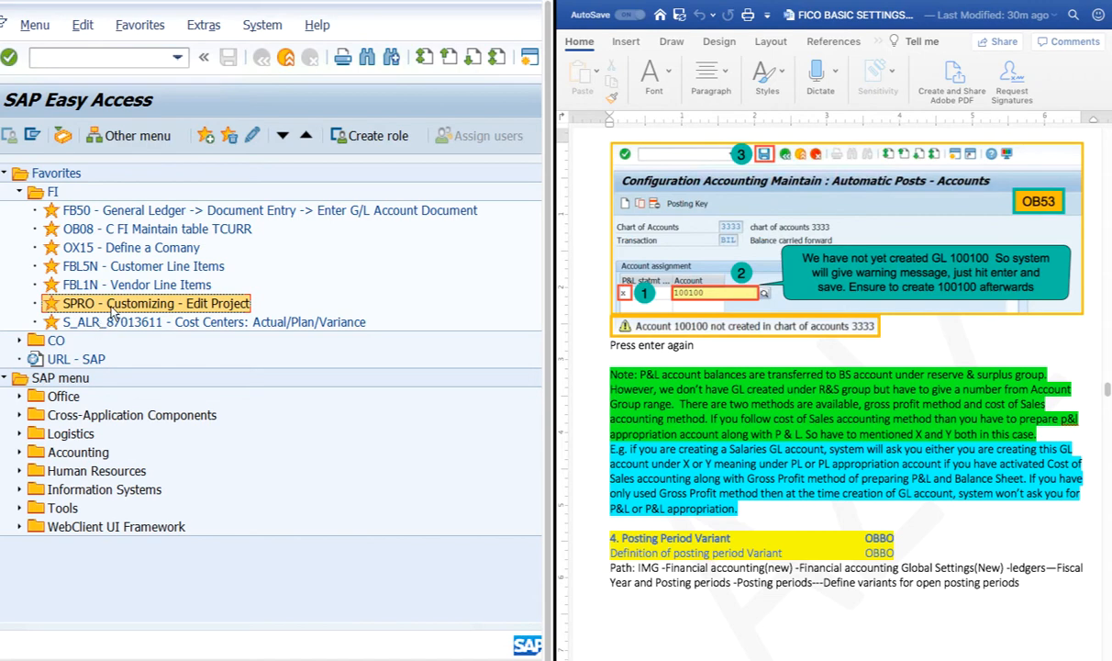
double_click(108, 303)
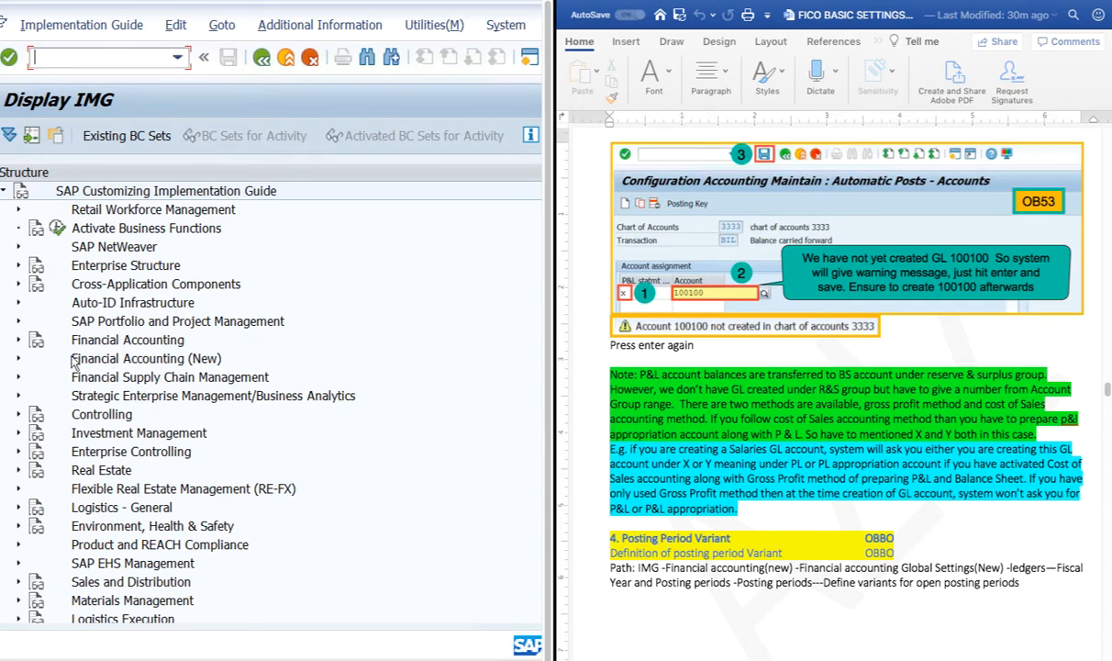
Expand Financial Accounting (New) > Financial Accounting Global Settings (New) > Ledgers > Fiscal Year and Posting Periods > Posting Periods in the IMG structure.
left_click(19, 360)
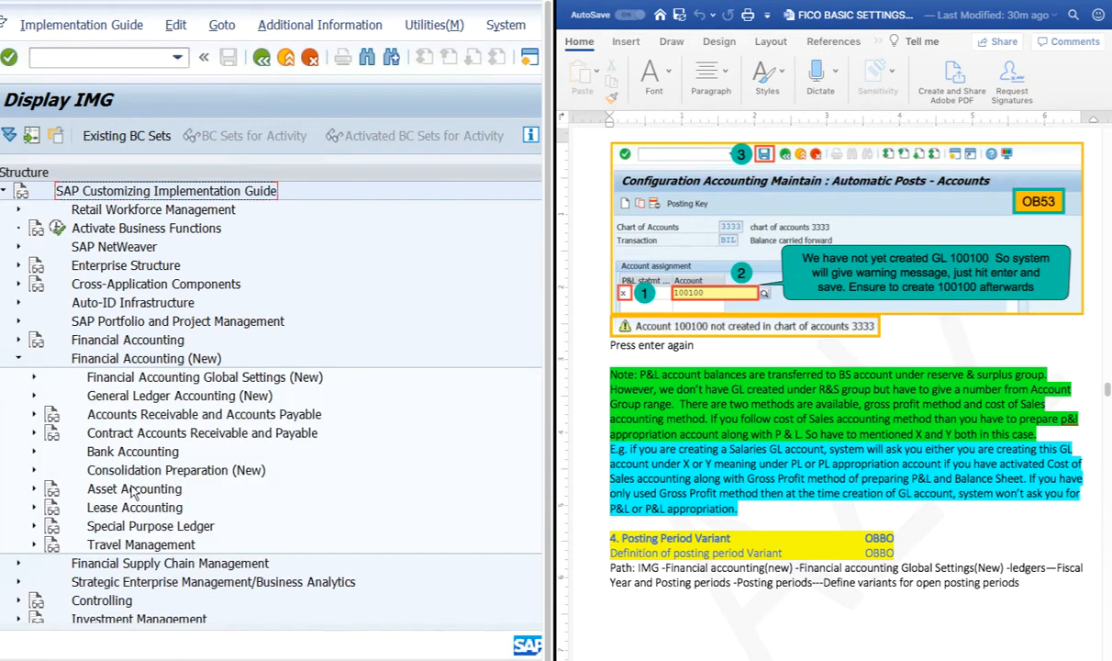
left_click(34, 377)
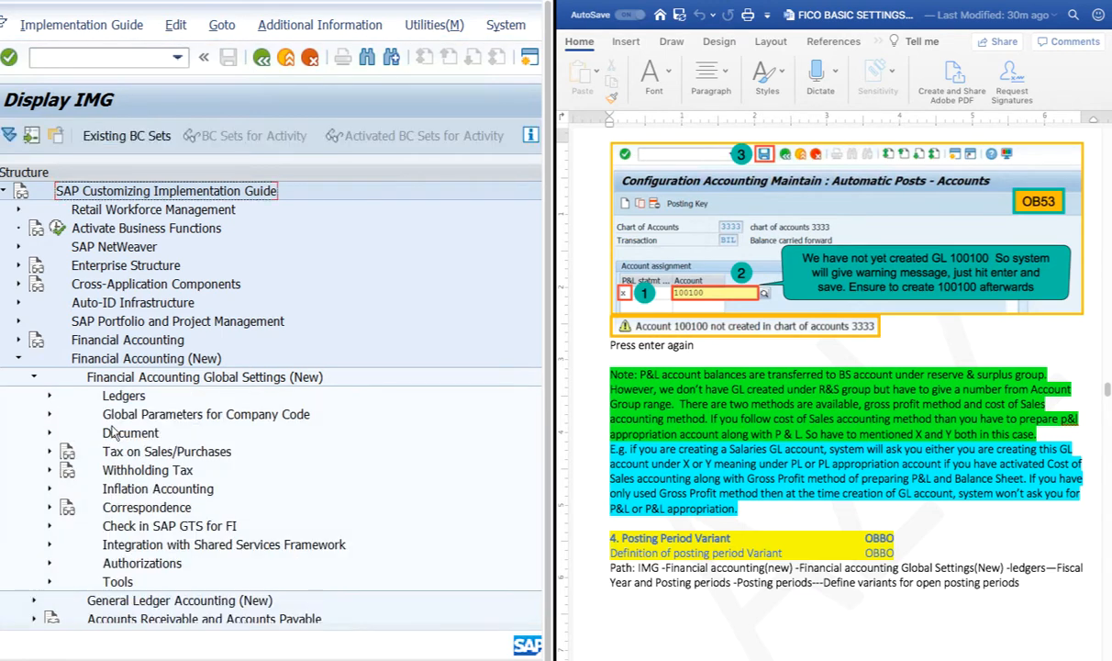
left_click(50, 395)
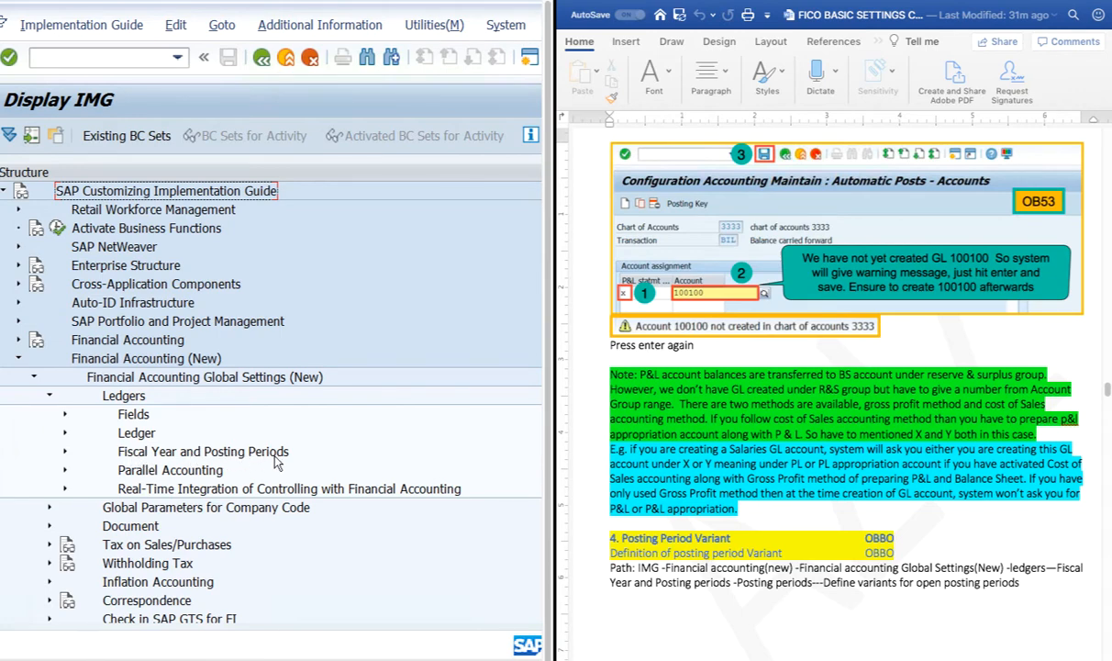
left_click(65, 451)
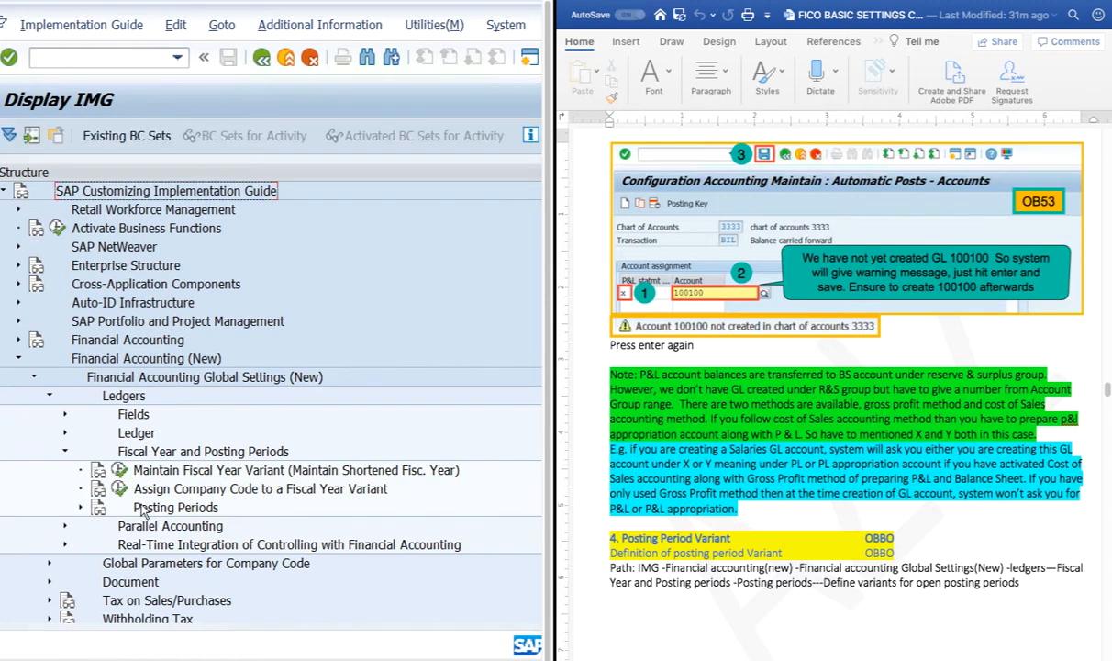
left_click(79, 507)
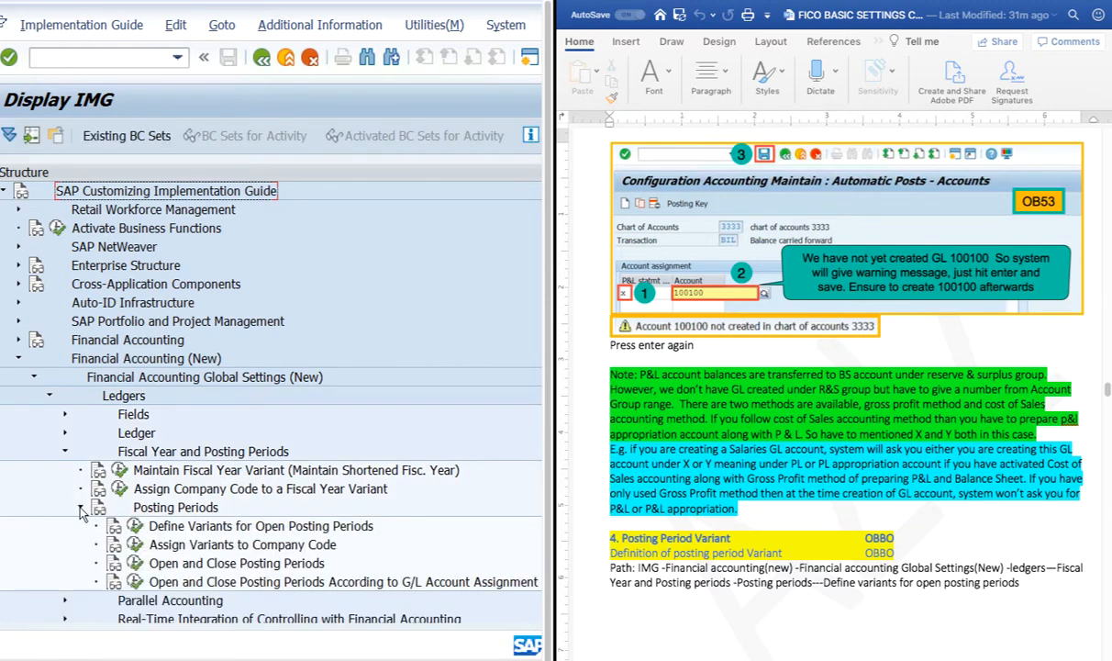
Look up variant 5555 in Define Variants for Open Posting Periods, then return to the IMG structure.
scroll(262, 535, "down", 3)
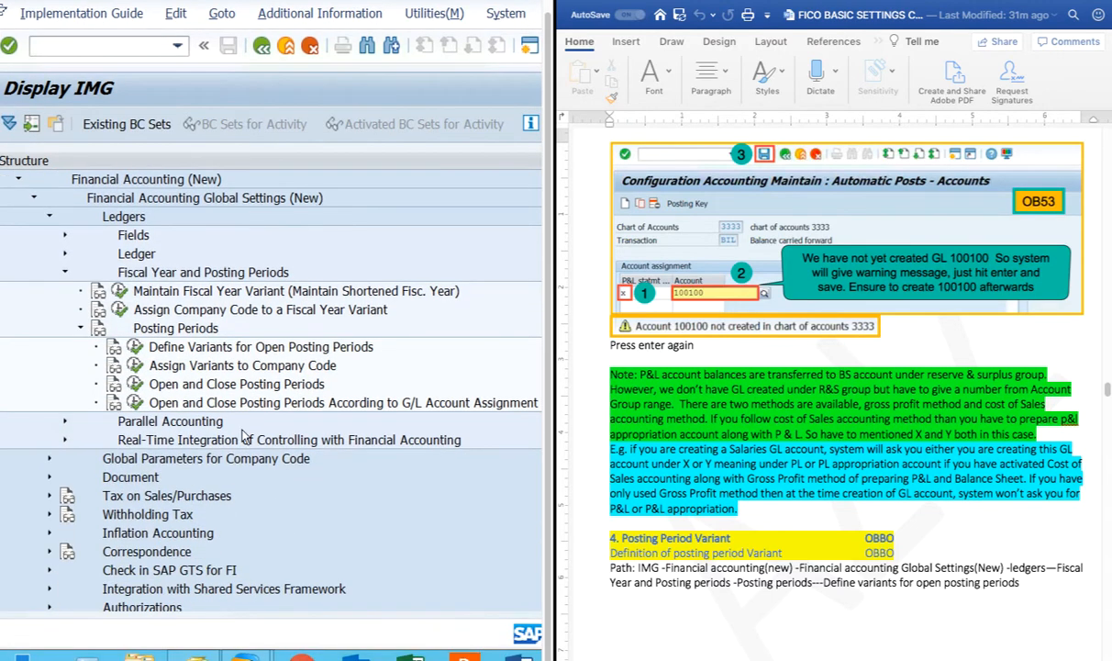
left_click(137, 350)
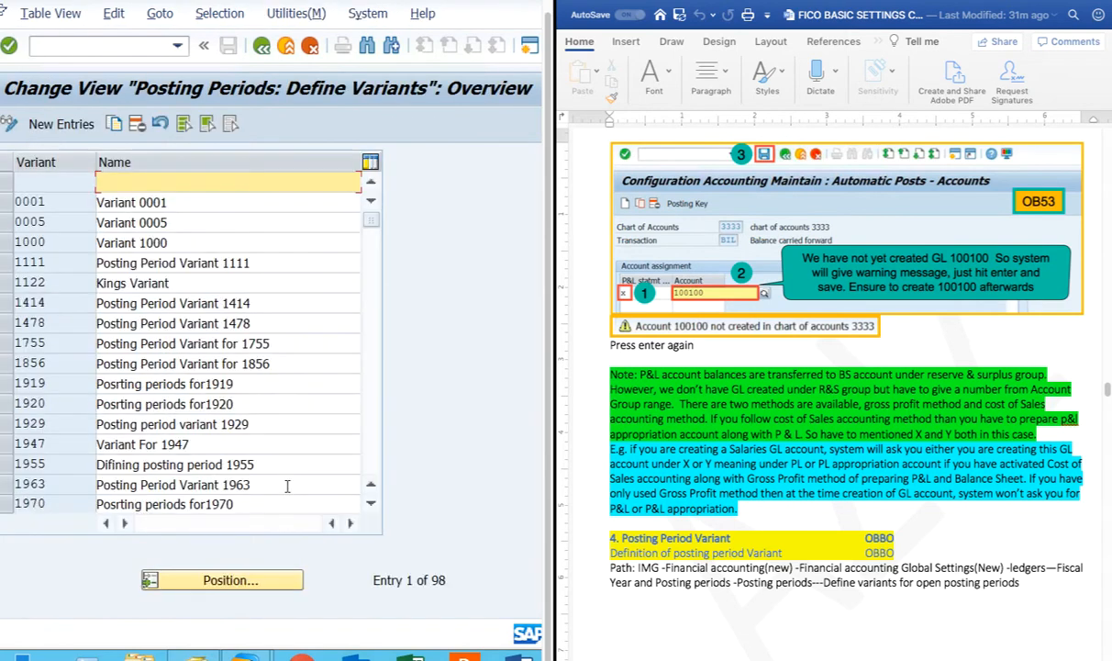
left_click(229, 583)
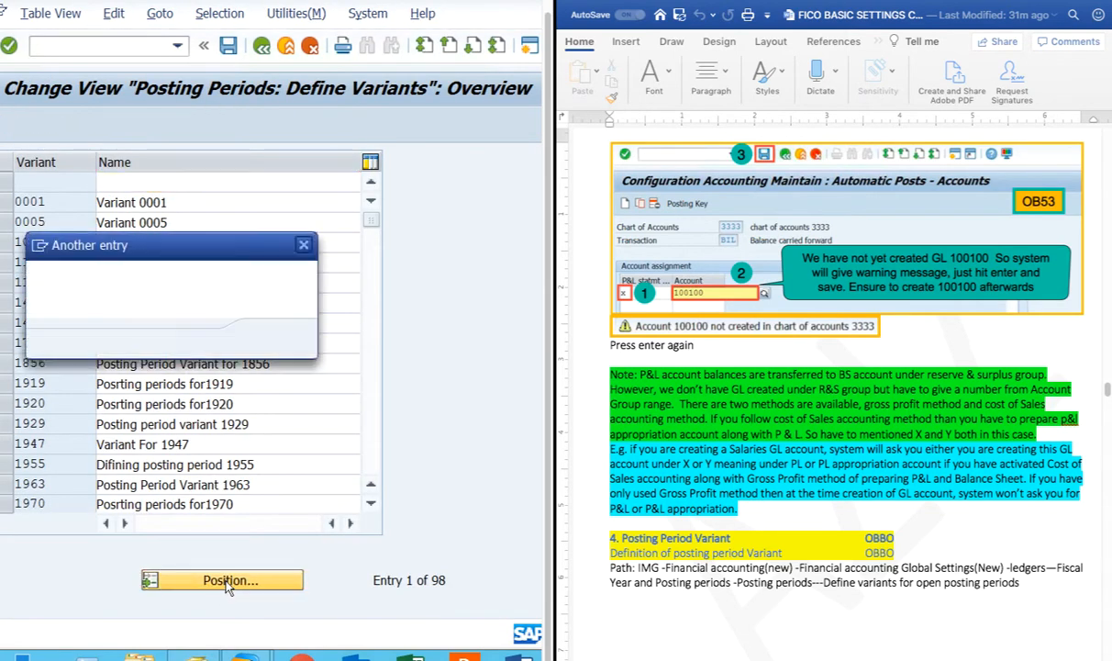
type("5555")
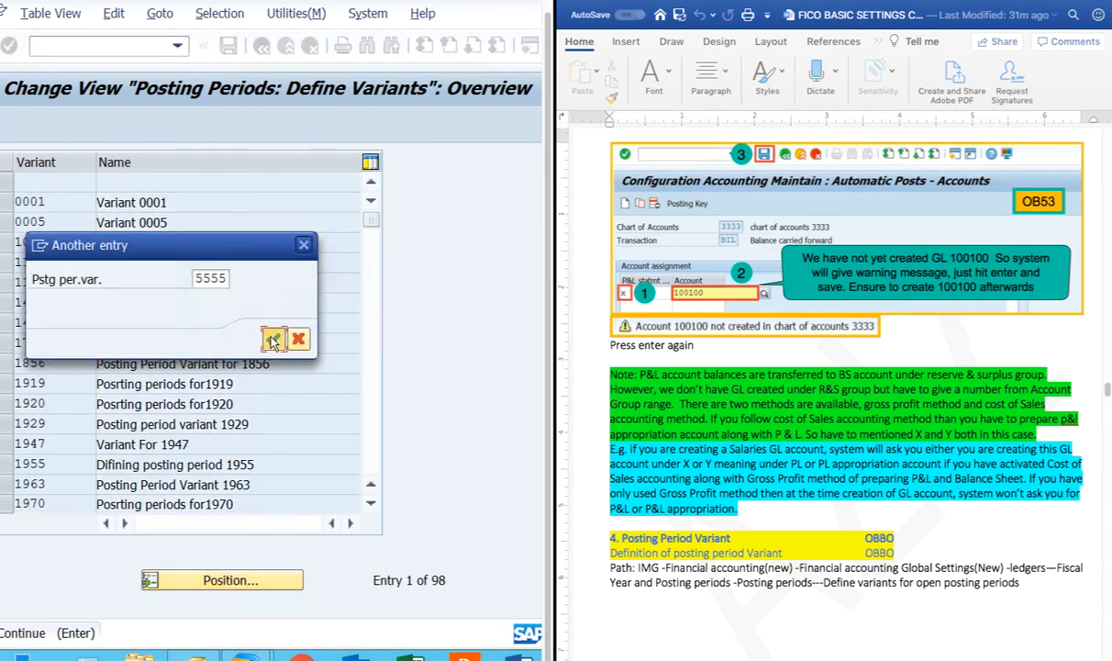
left_click(273, 339)
double_click(80, 182)
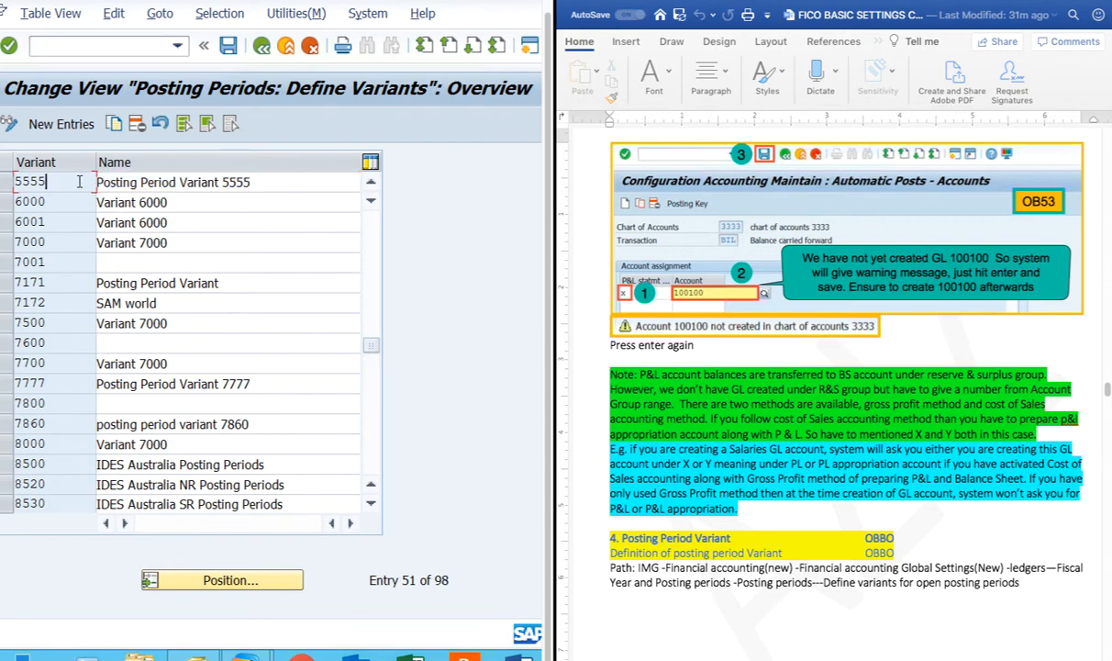
left_click(261, 45)
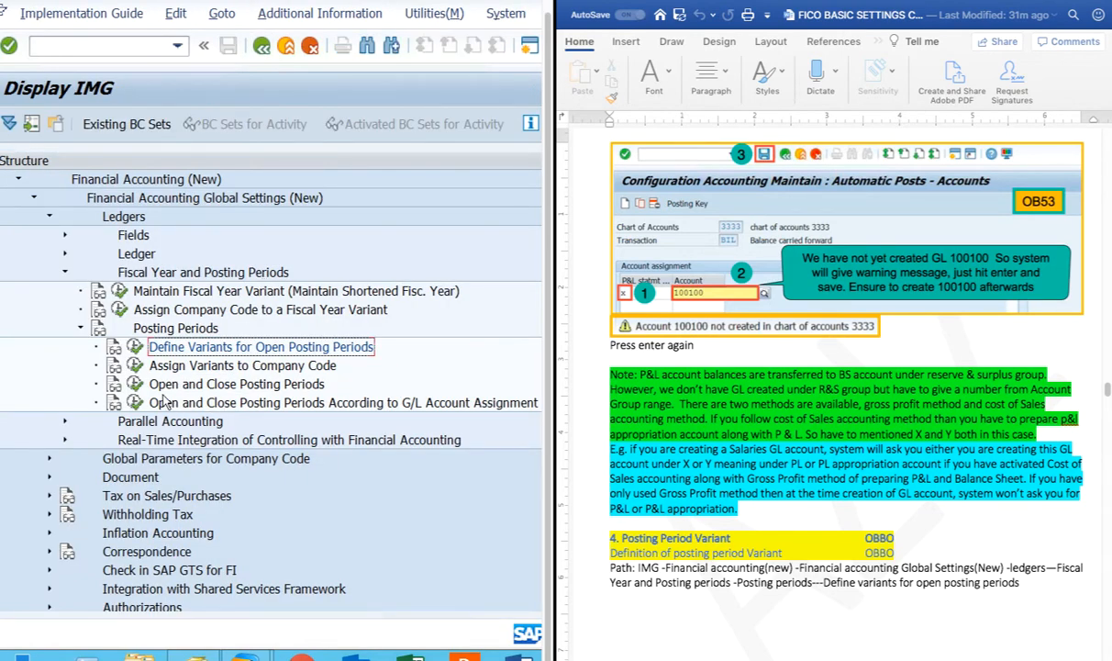
Check the variant assigned to company code 5555 in Assign Variants to Company Code, then return to the IMG structure.
left_click(135, 365)
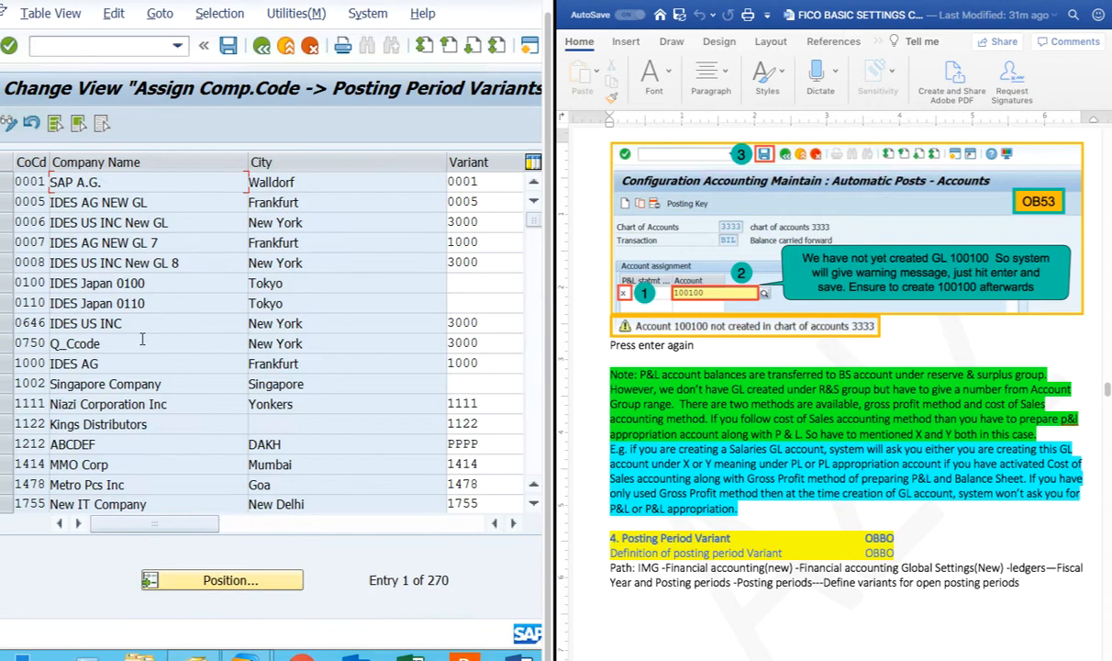
left_click(231, 580)
type("5555")
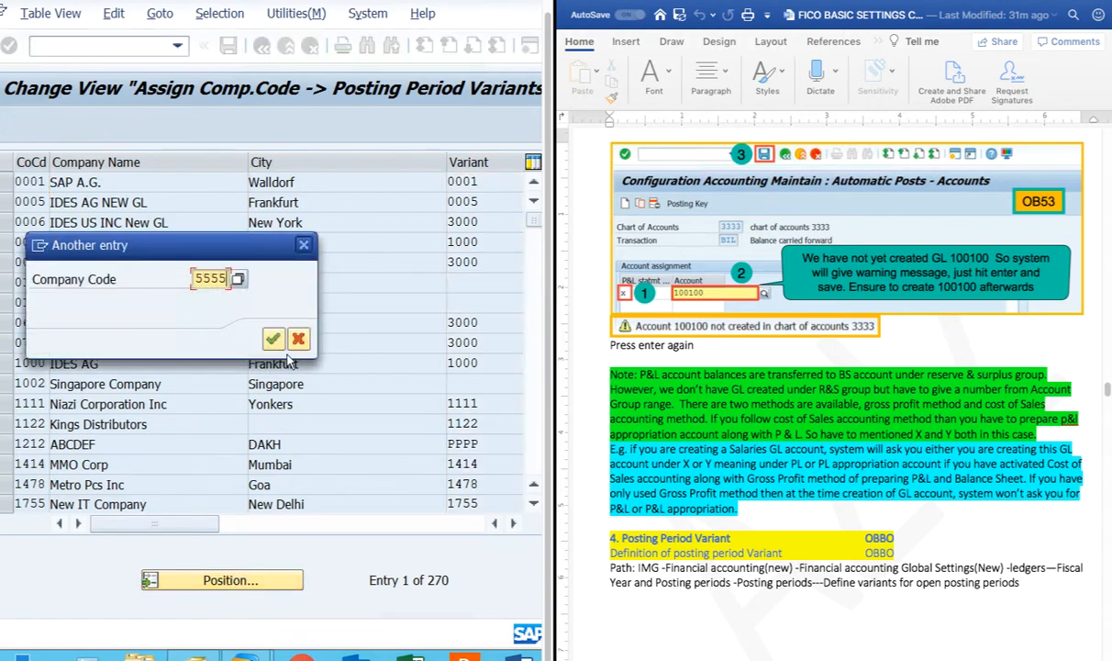
left_click(273, 339)
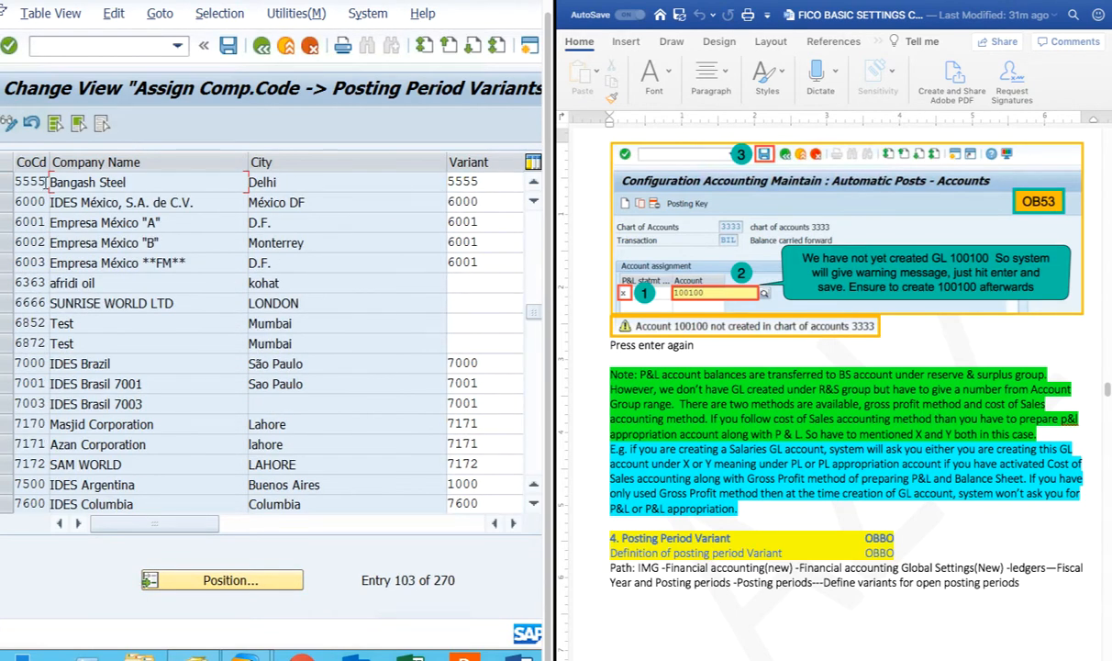
left_click(27, 181)
left_click(491, 180)
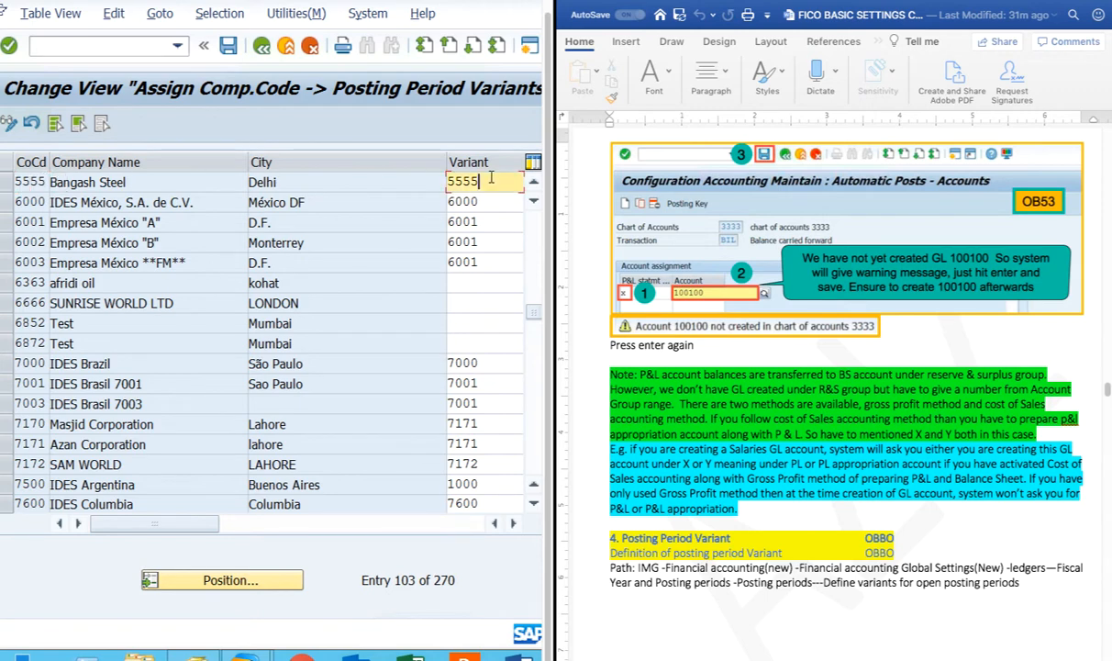
left_click(260, 46)
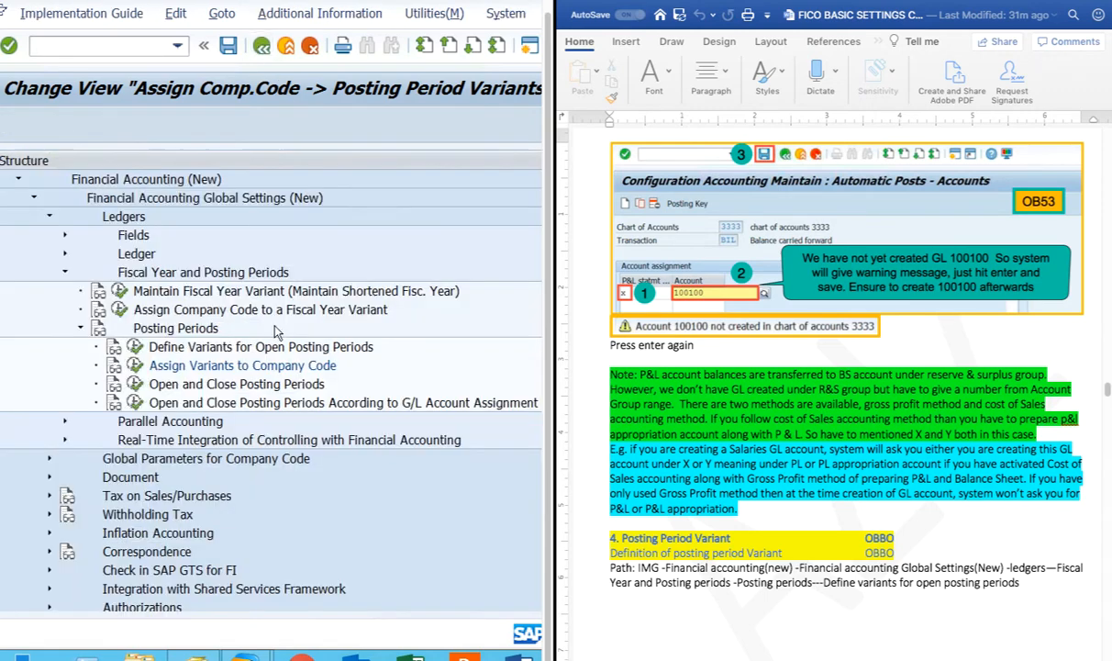
Locate variant 5555 in Open and Close Posting Periods and review its from and to periods and years.
left_click(136, 384)
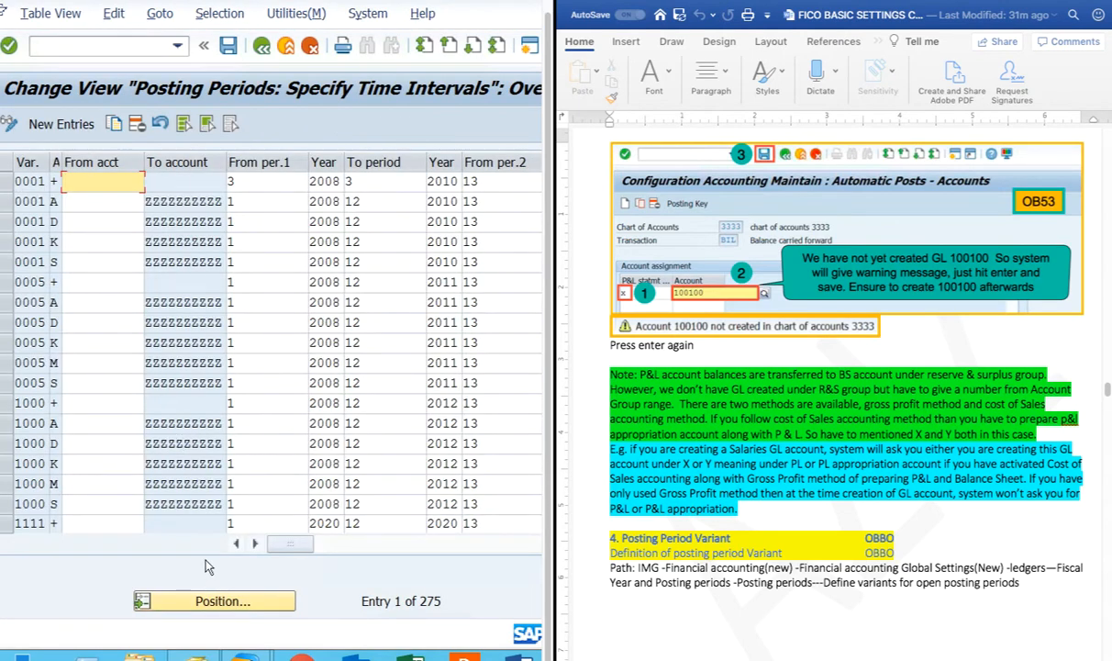
left_click(220, 601)
type("5555")
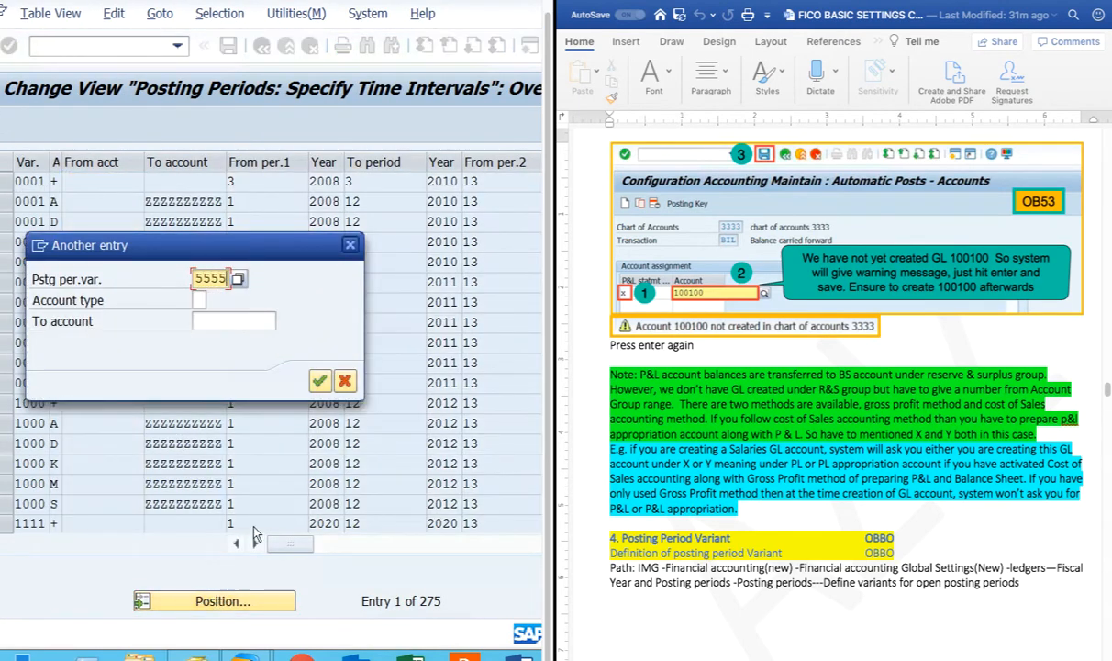
left_click(317, 380)
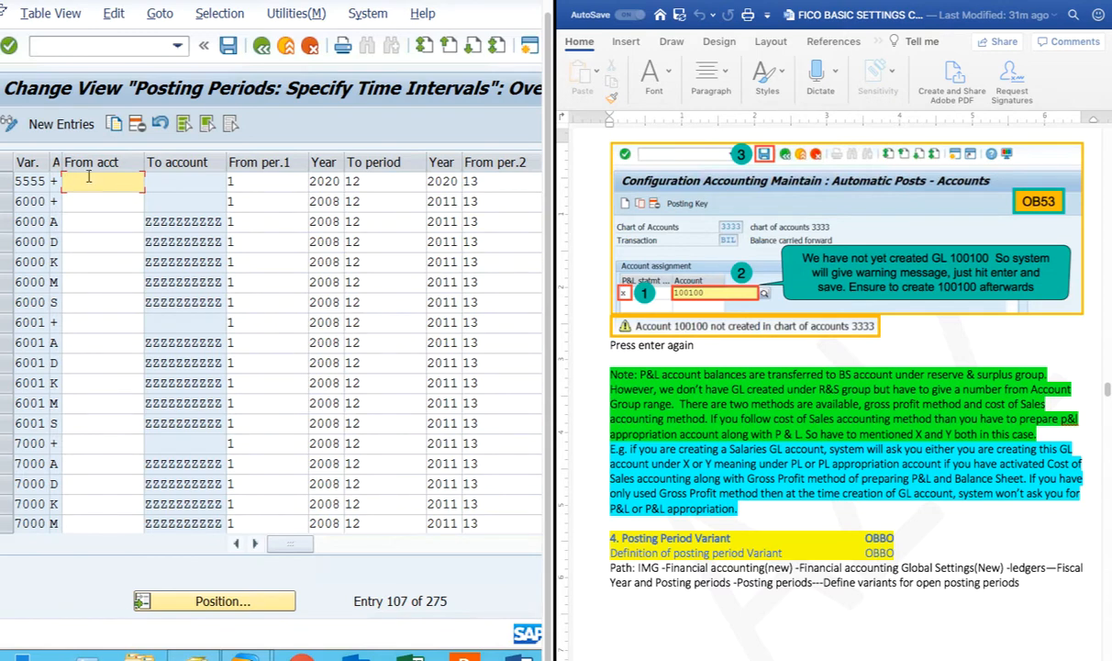
left_click(318, 181)
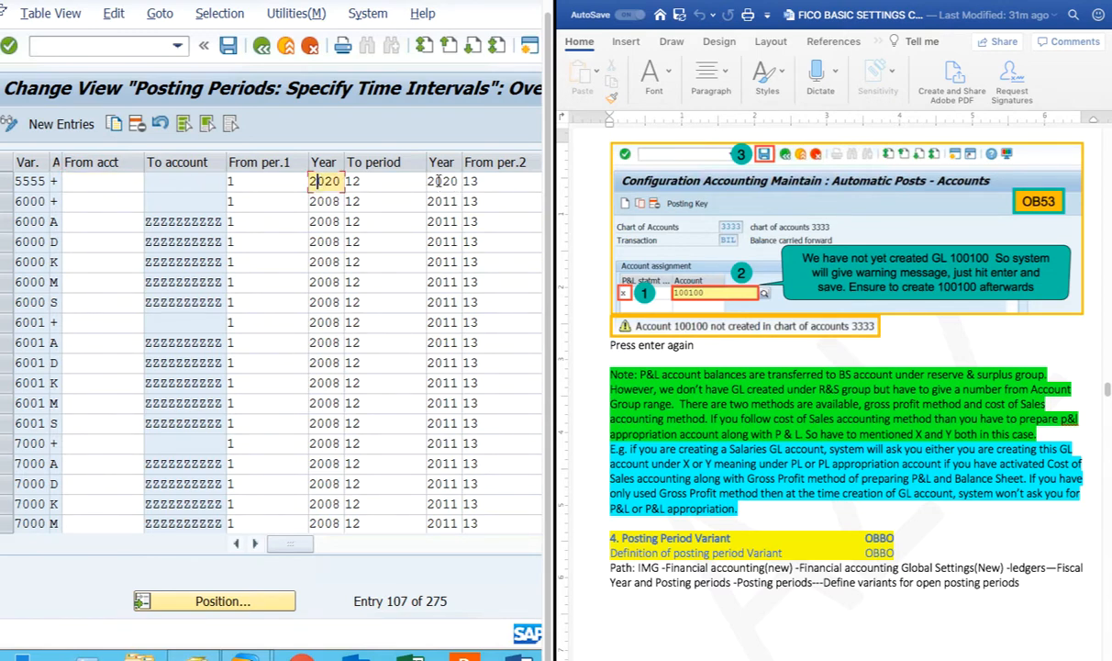
left_click(240, 181)
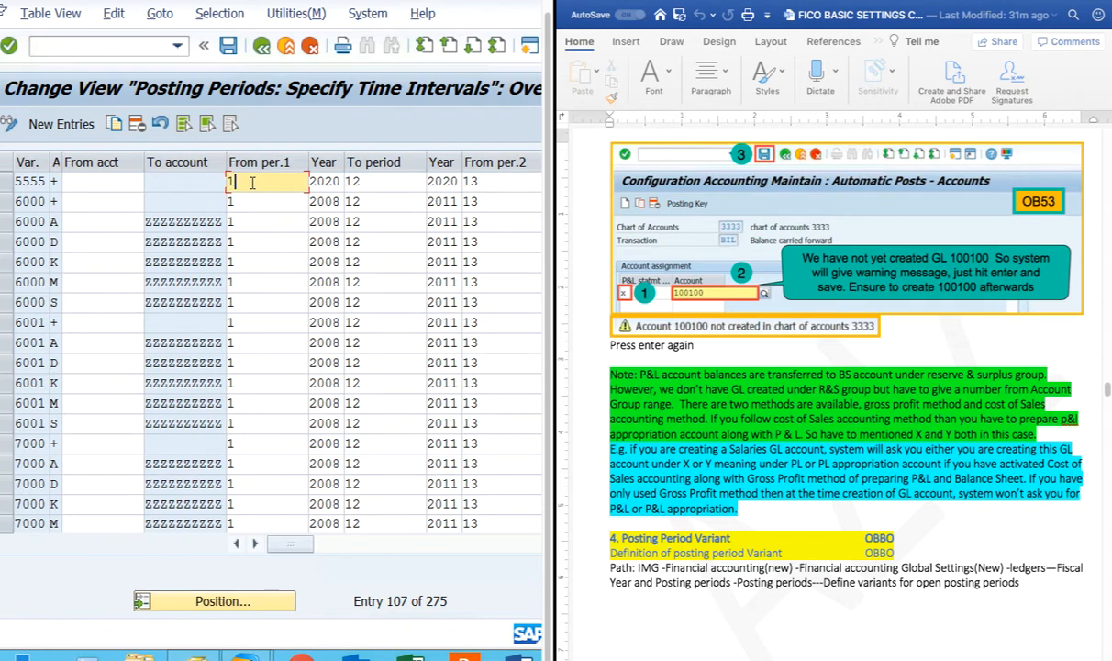
left_click(368, 178)
left_click(486, 181)
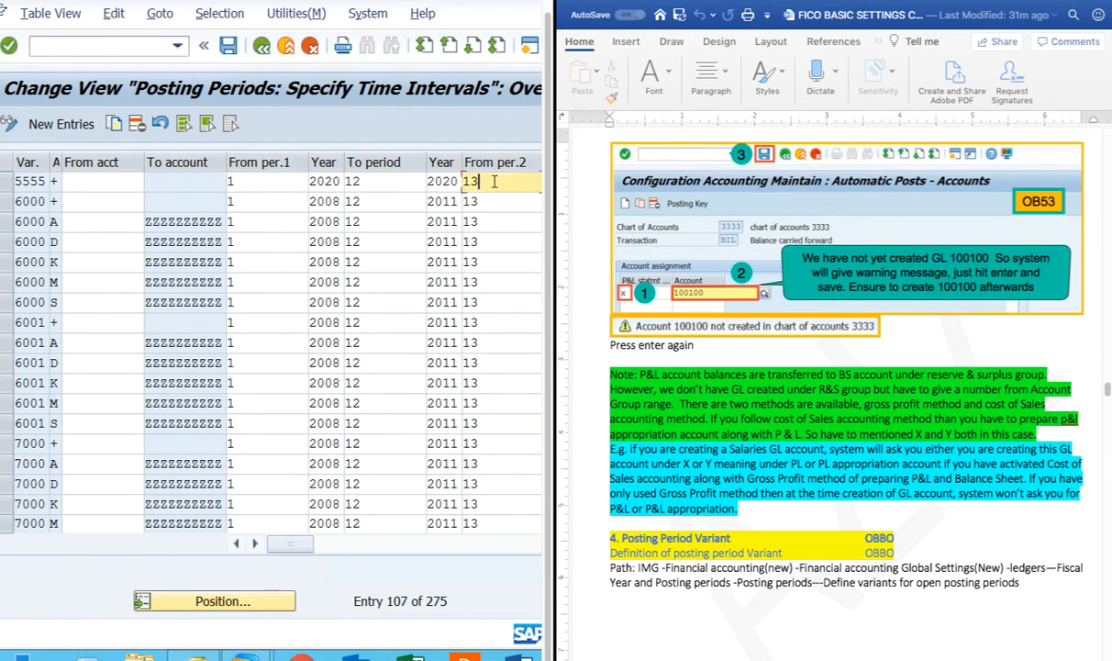
Set both From per.1 and To period of variant 5555 to 5 and save the entry.
left_click(248, 182)
key("BackSpace")
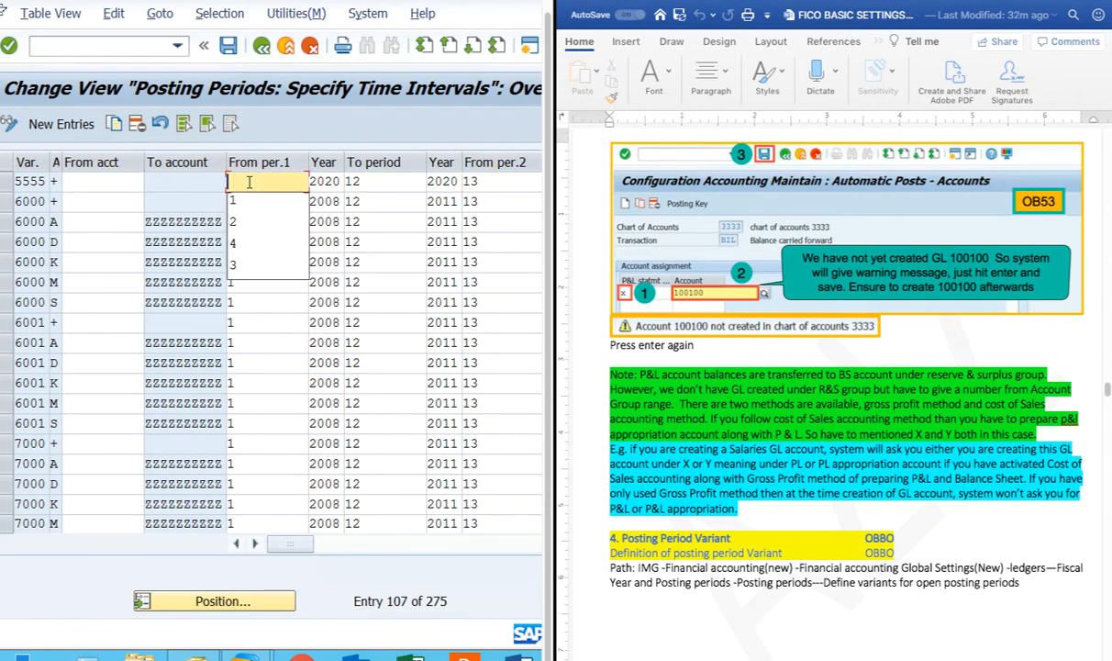
type("5")
left_click(367, 184)
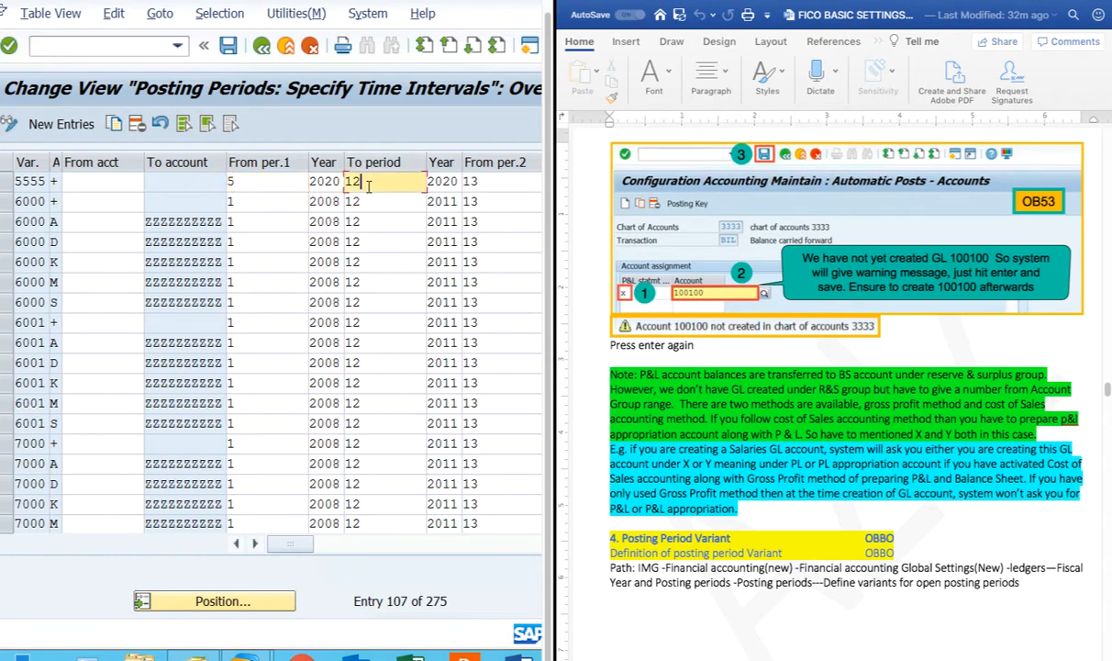
key("BackSpace")
key("BackSpace")
type("5")
left_click(269, 203)
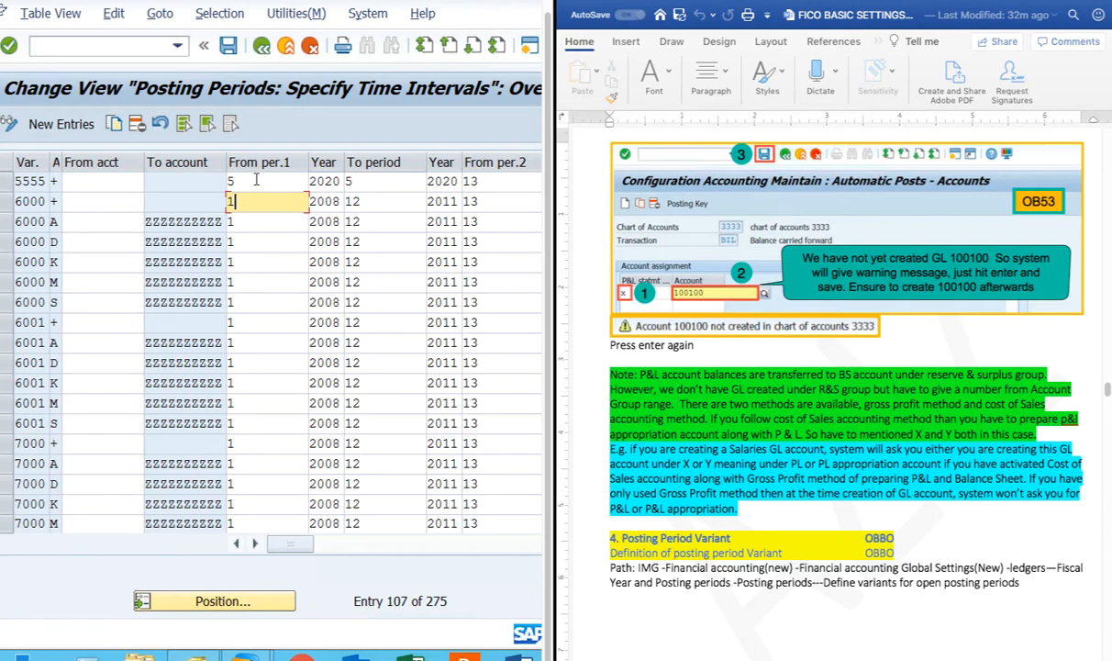
left_click(226, 45)
left_click(312, 339)
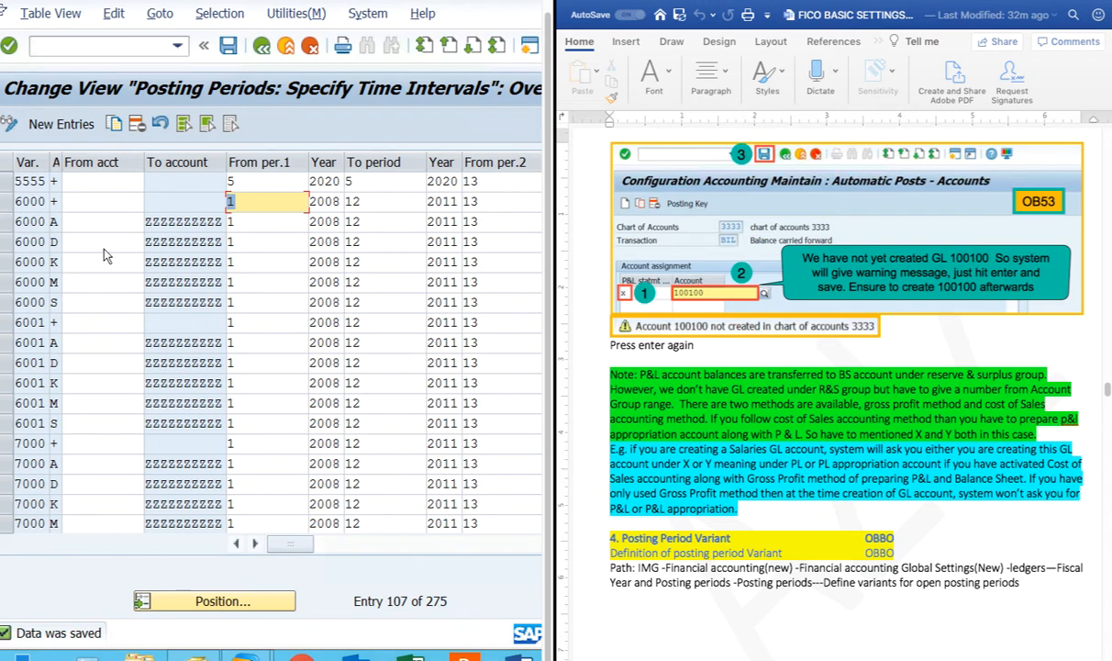
Try replacing variant 5555's From per.1 value with 6, then restore 5 and save again.
left_click(251, 181)
key("BackSpace")
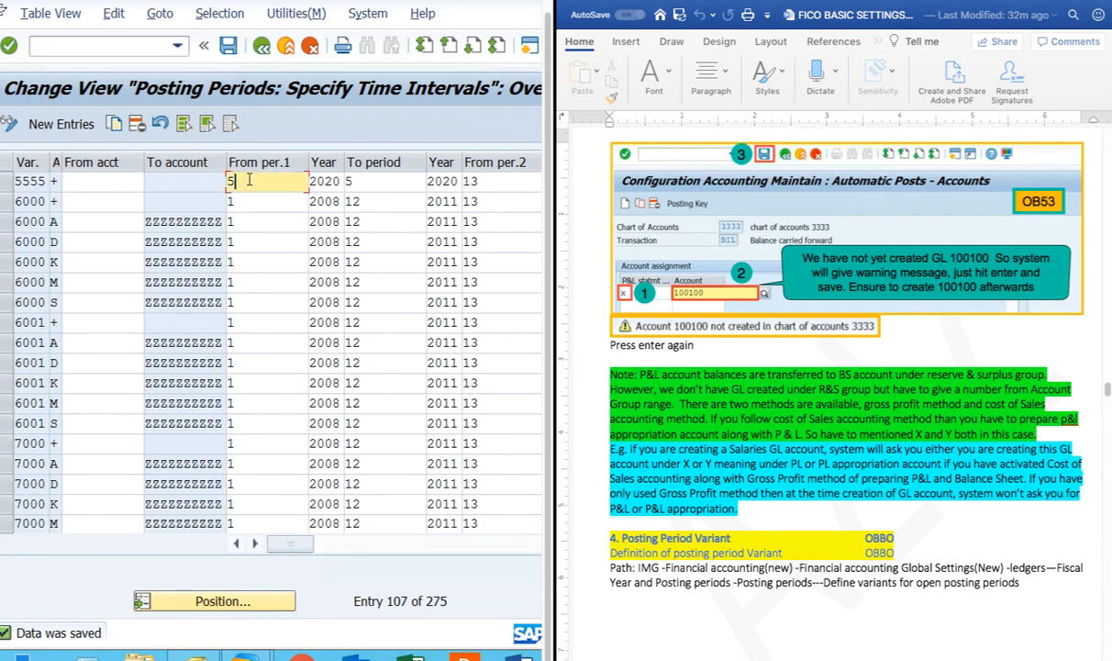
type("6")
key("BackSpace")
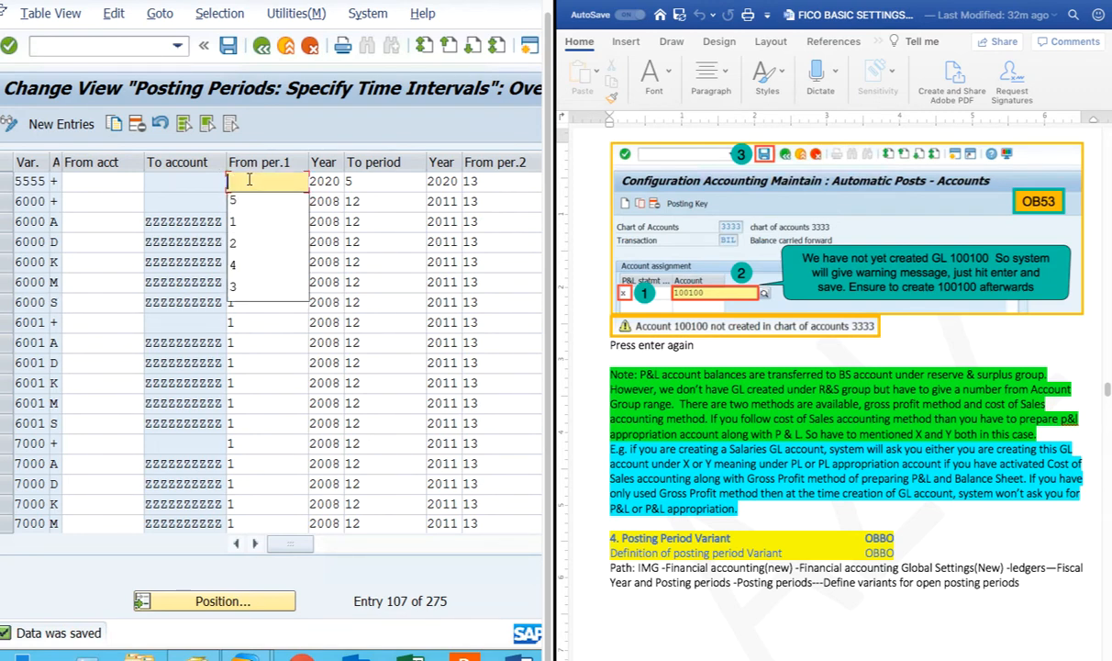
type("5")
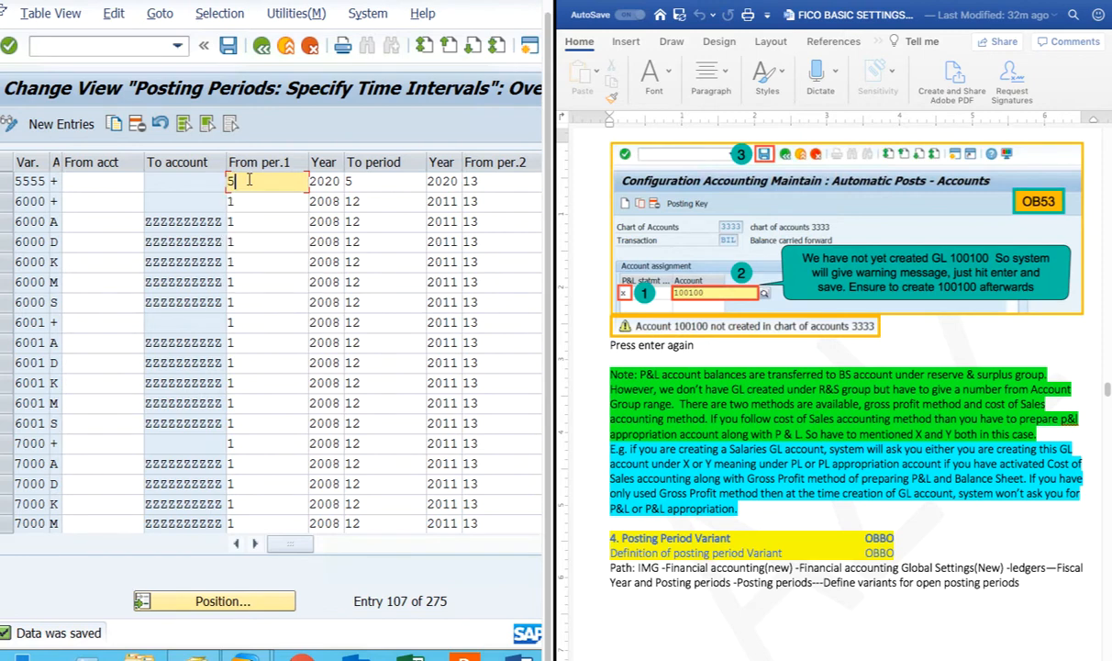
left_click(226, 46)
Examine the possible account types for the variant 5555 entry and close the list without choosing another one.
left_click(86, 181)
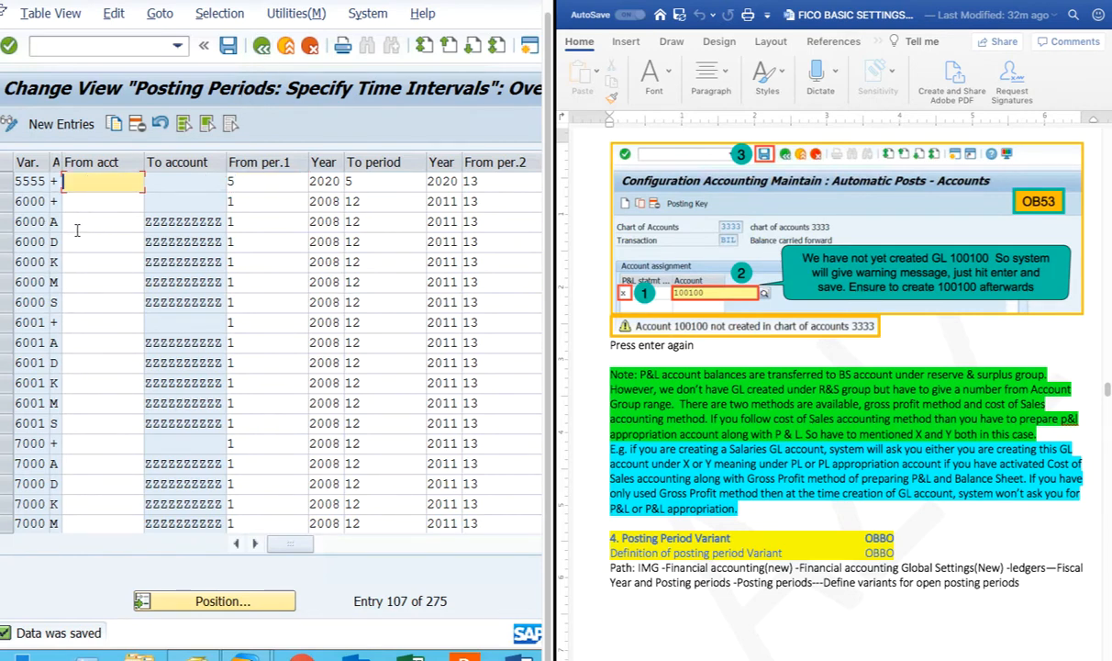
left_click(55, 182)
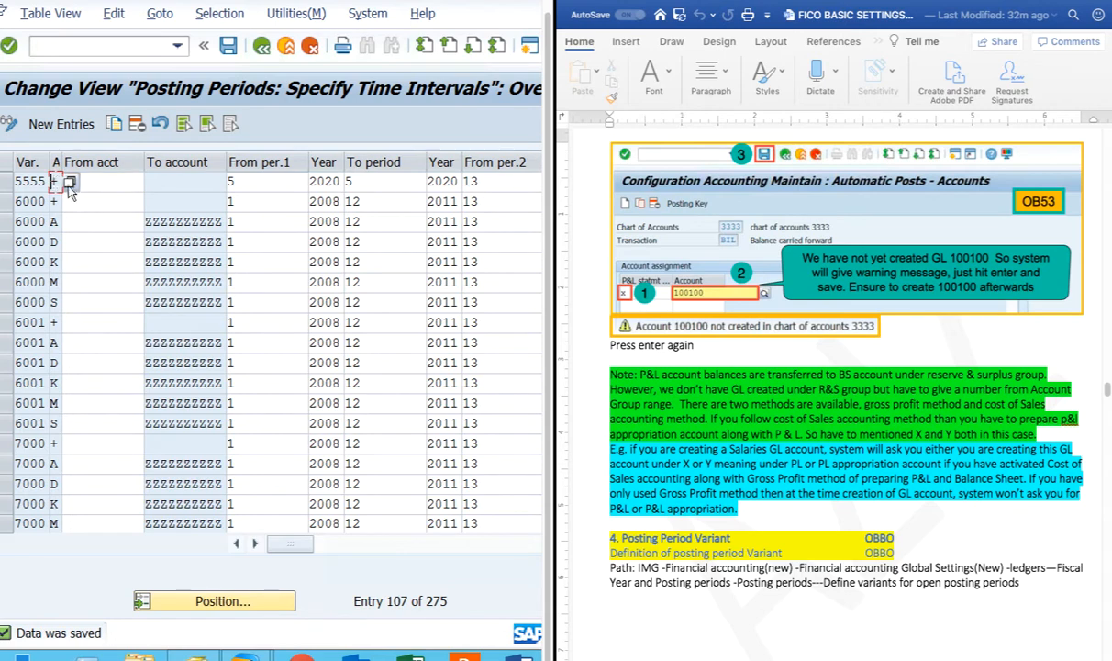
left_click(70, 182)
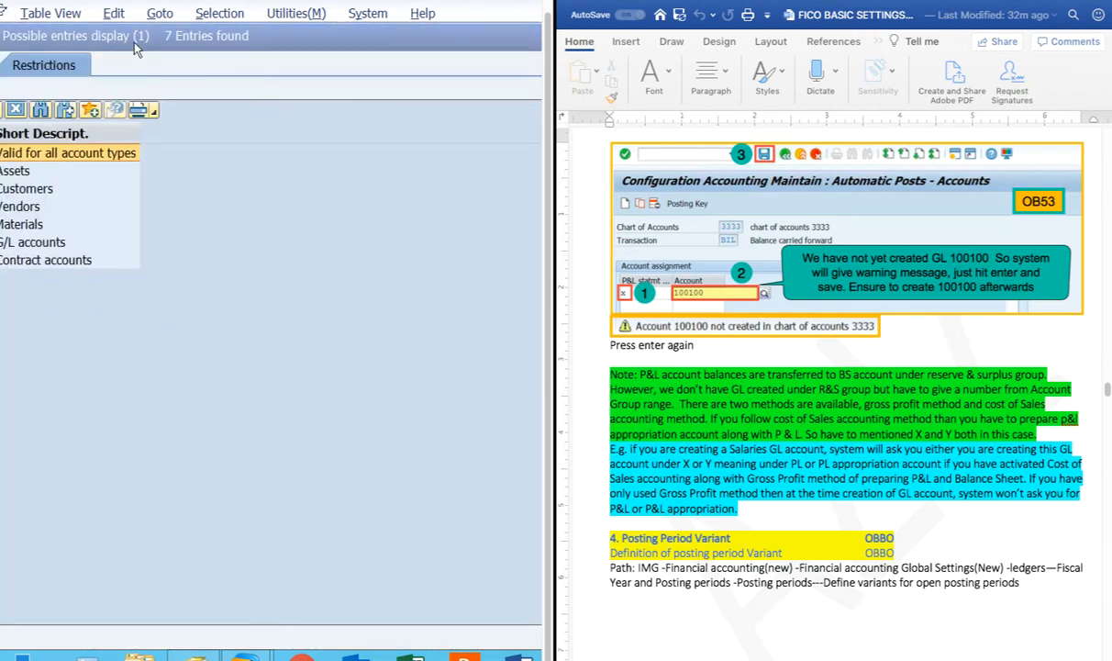
left_click_drag(134, 48, 201, 49)
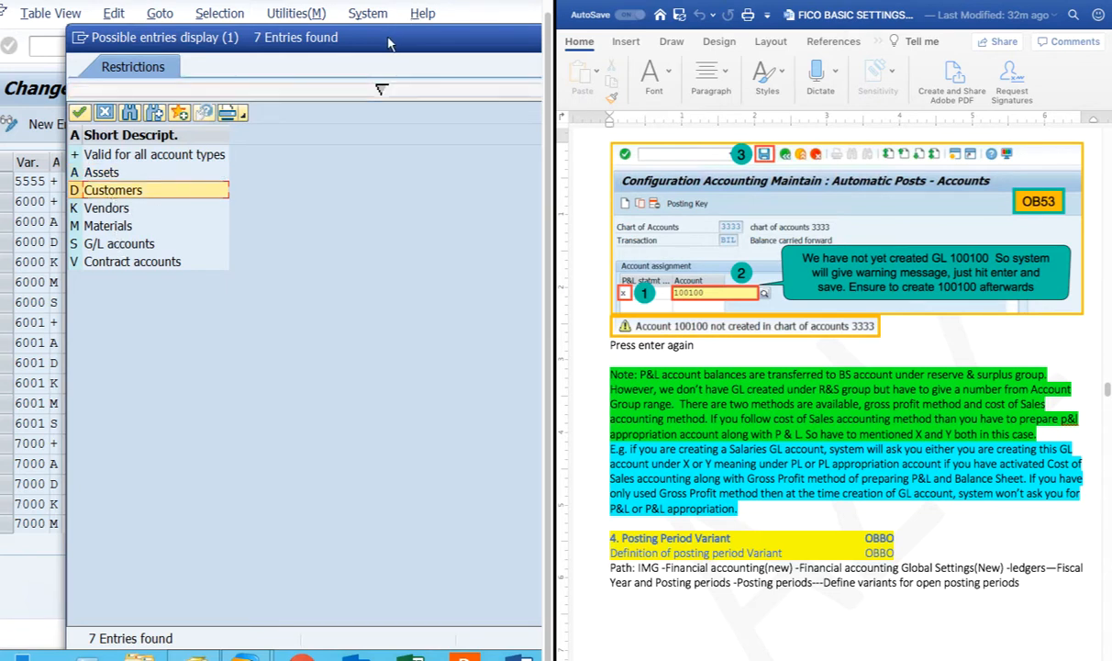
left_click_drag(388, 43, 459, 43)
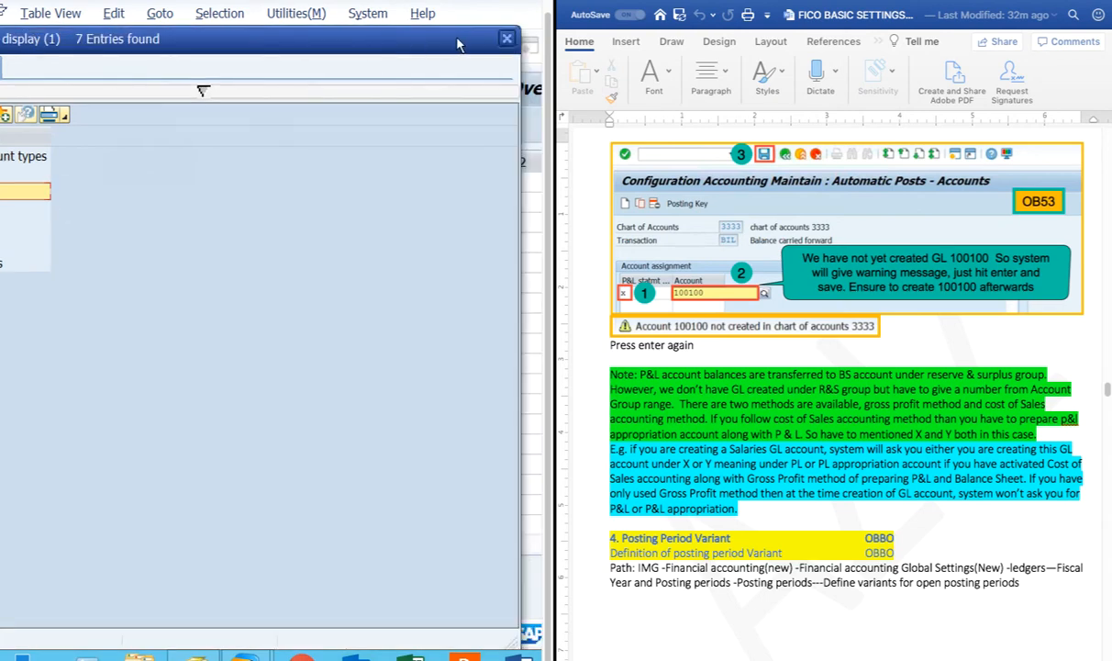
left_click(506, 39)
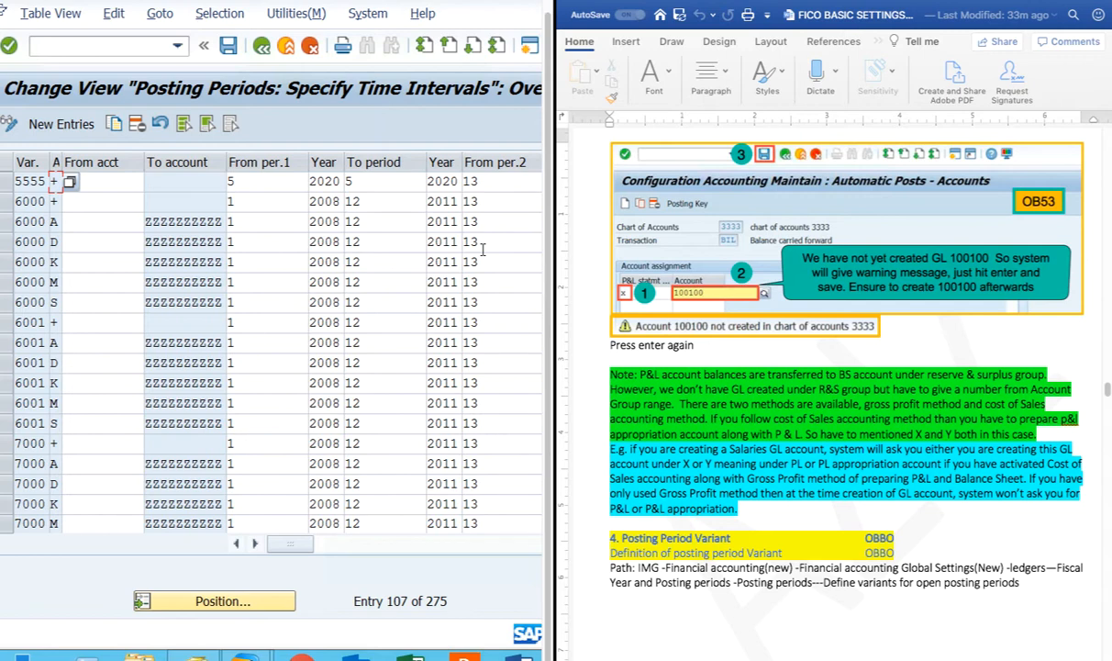
Set the To period of variant 5555 to 6, keeping 5 as From per.1.
left_click(241, 181)
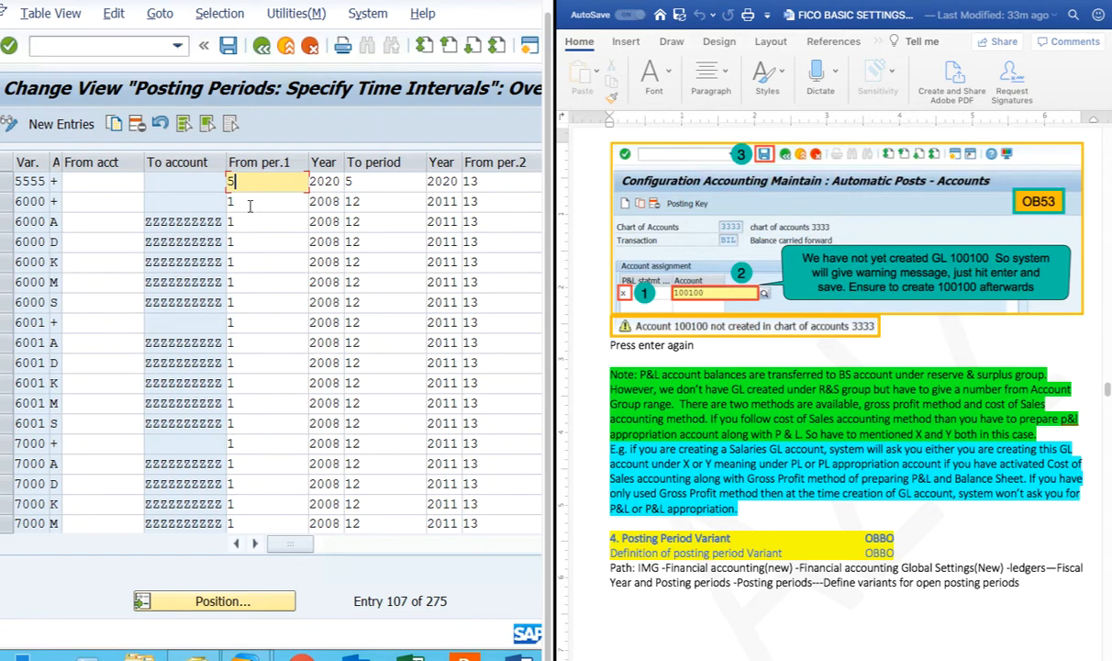
left_click(347, 181)
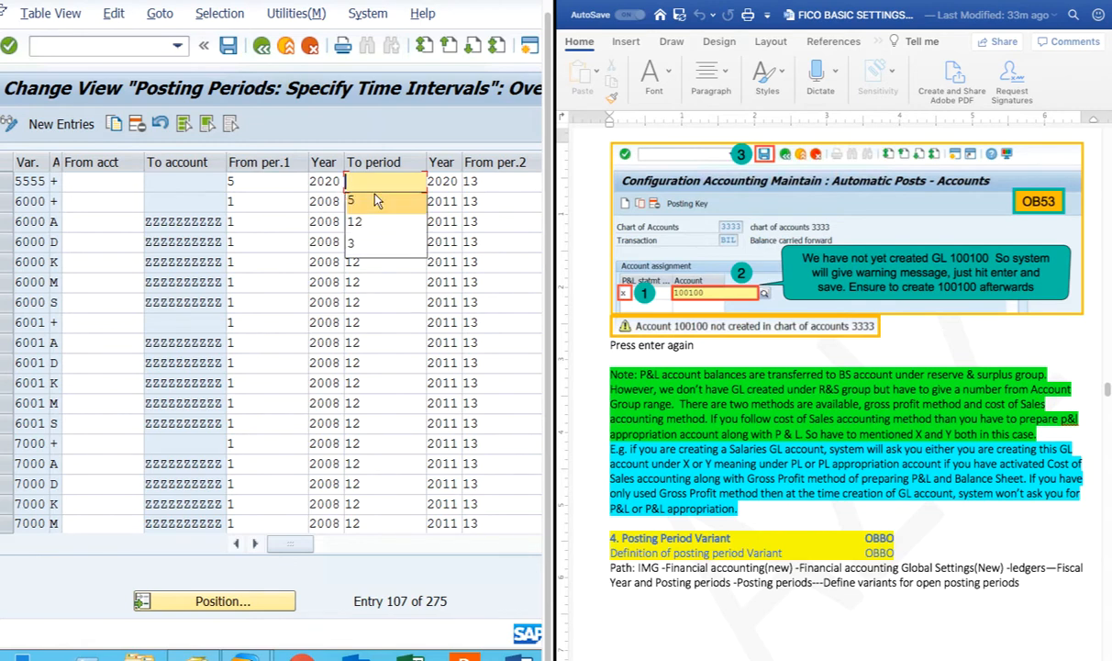
key("BackSpace")
type("6")
left_click(384, 328)
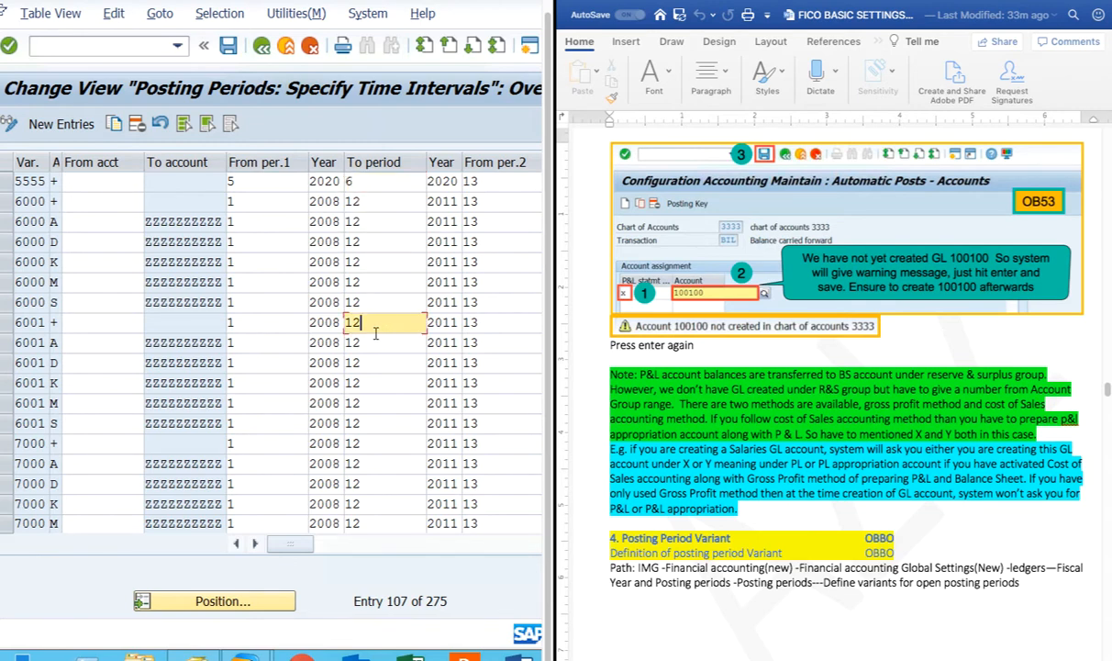
Try 7 as variant 5555's To period, then set the To period to 5.
left_click(378, 181)
key("BackSpace")
type("7")
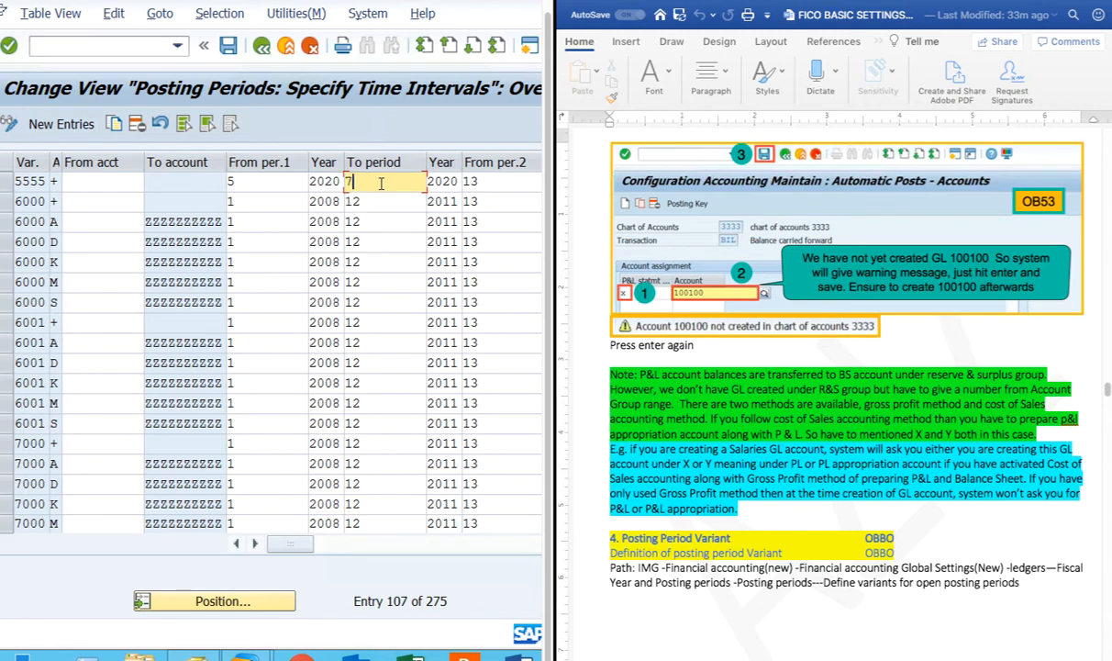
key("BackSpace")
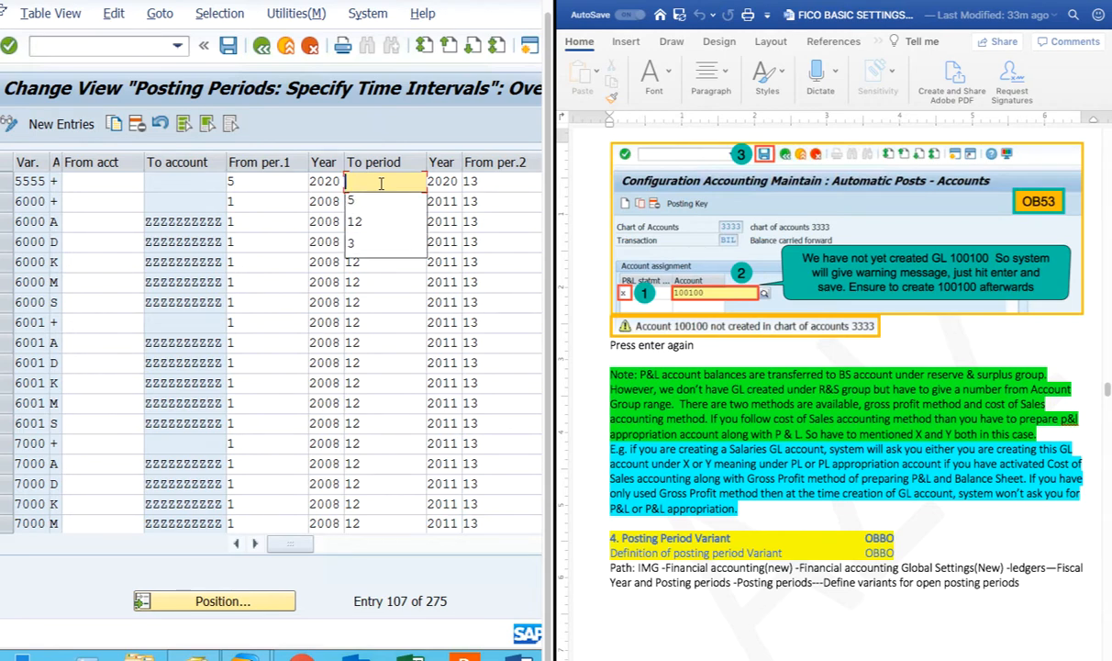
type("5")
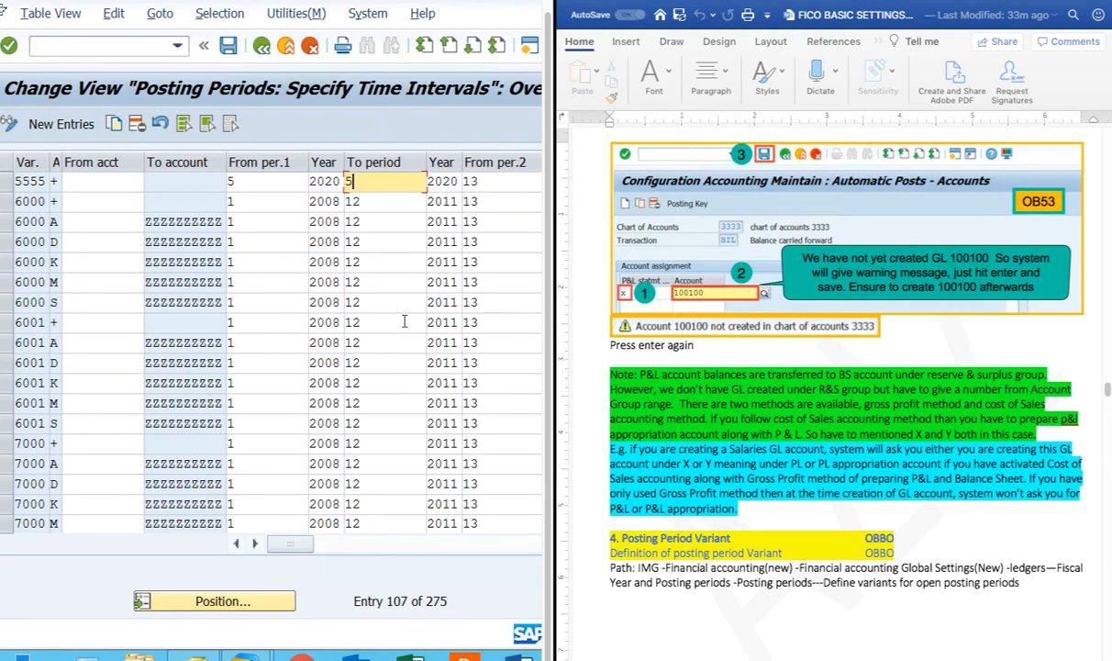
Examine the from and to periods and their years in the variant 6000 entry with account type +.
left_click(372, 200)
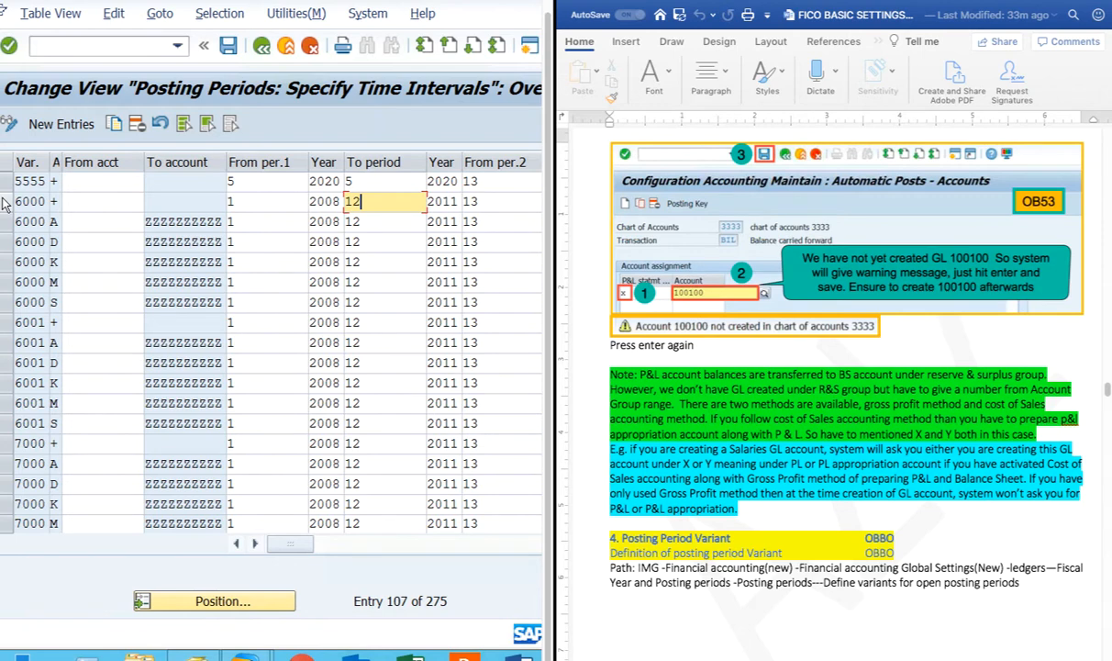
left_click(312, 201)
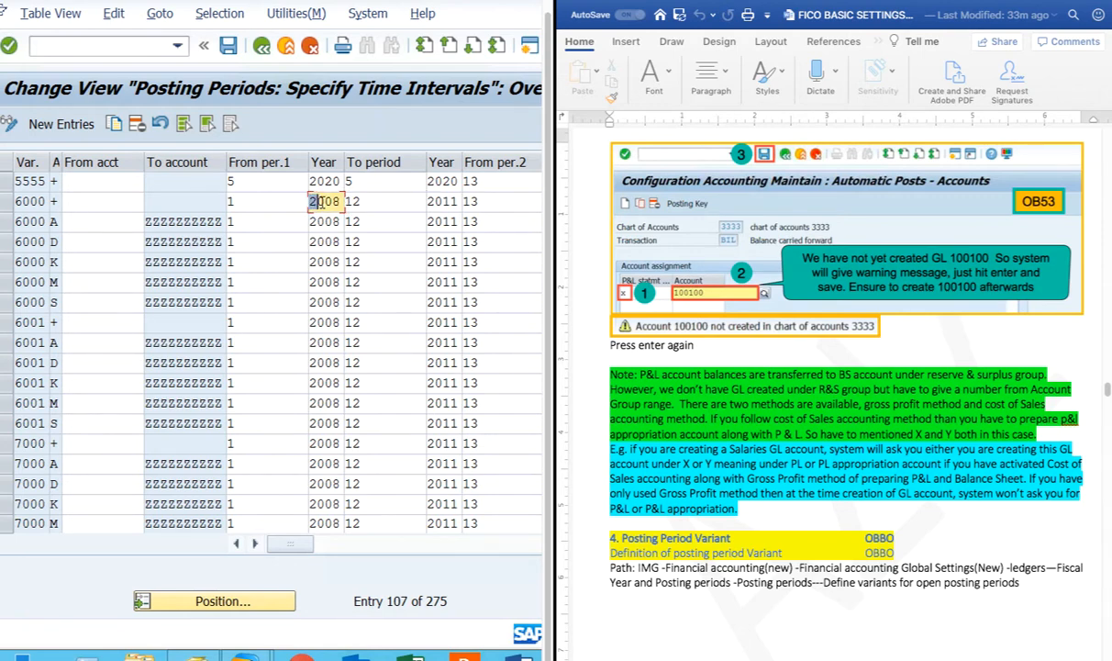
left_click(241, 201)
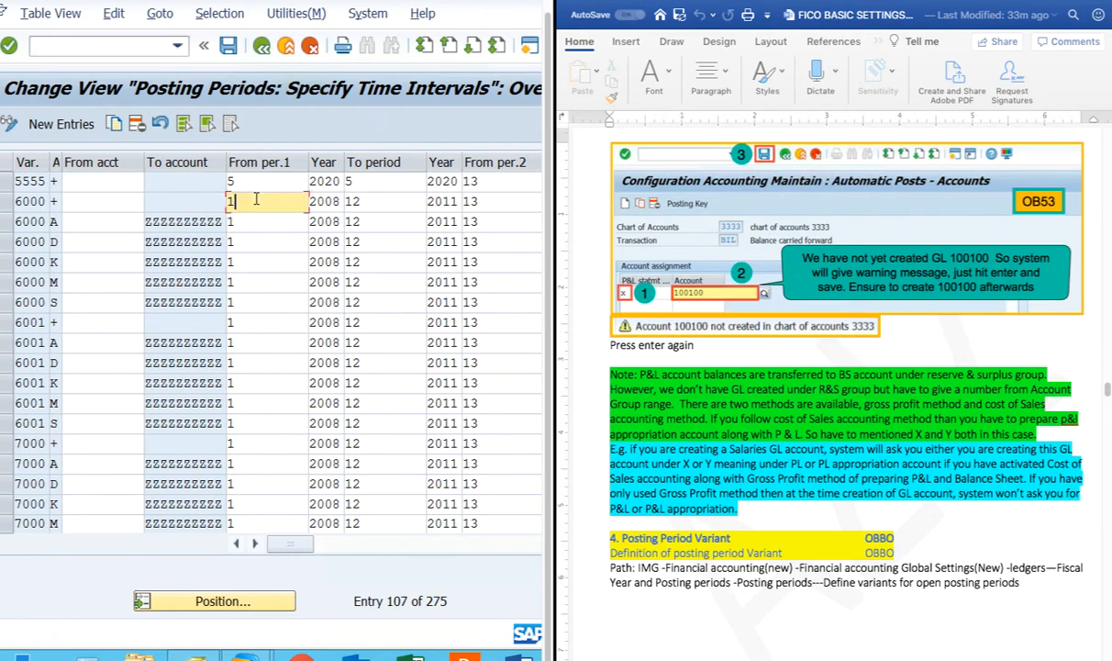
left_click(394, 201)
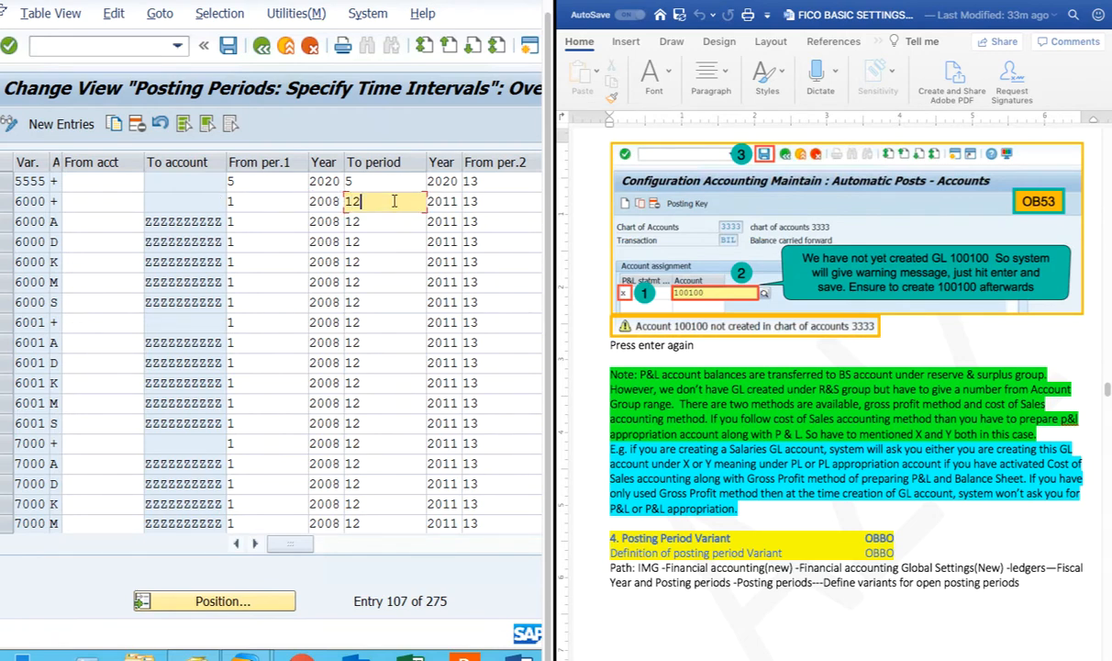
left_click(315, 201)
left_click(443, 202)
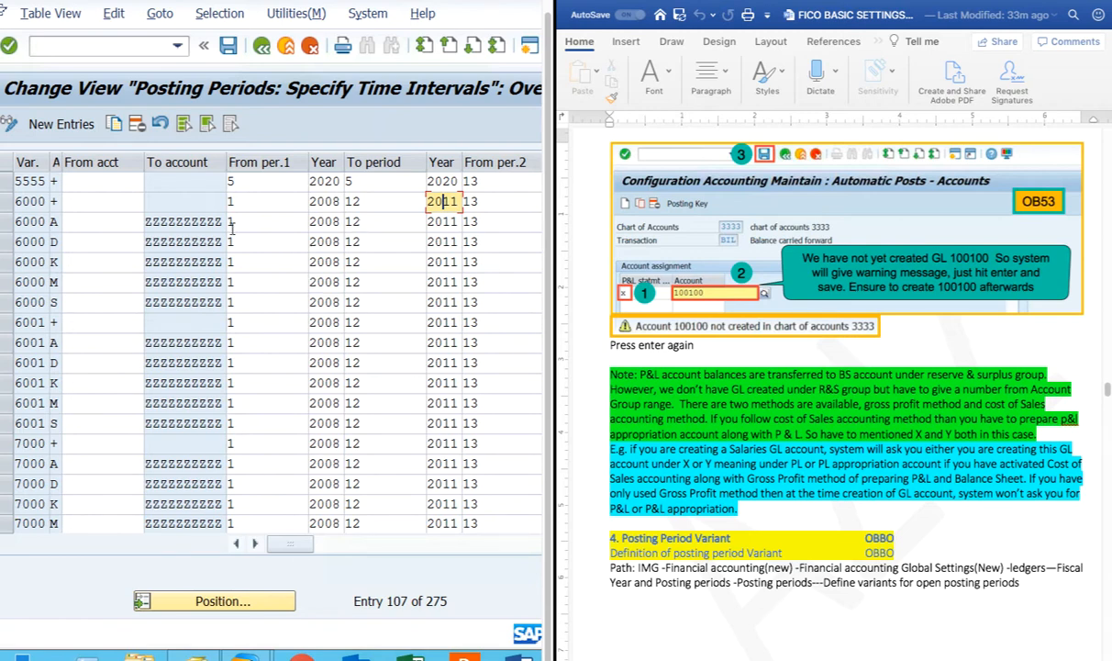
left_click(378, 204)
left_click(260, 207)
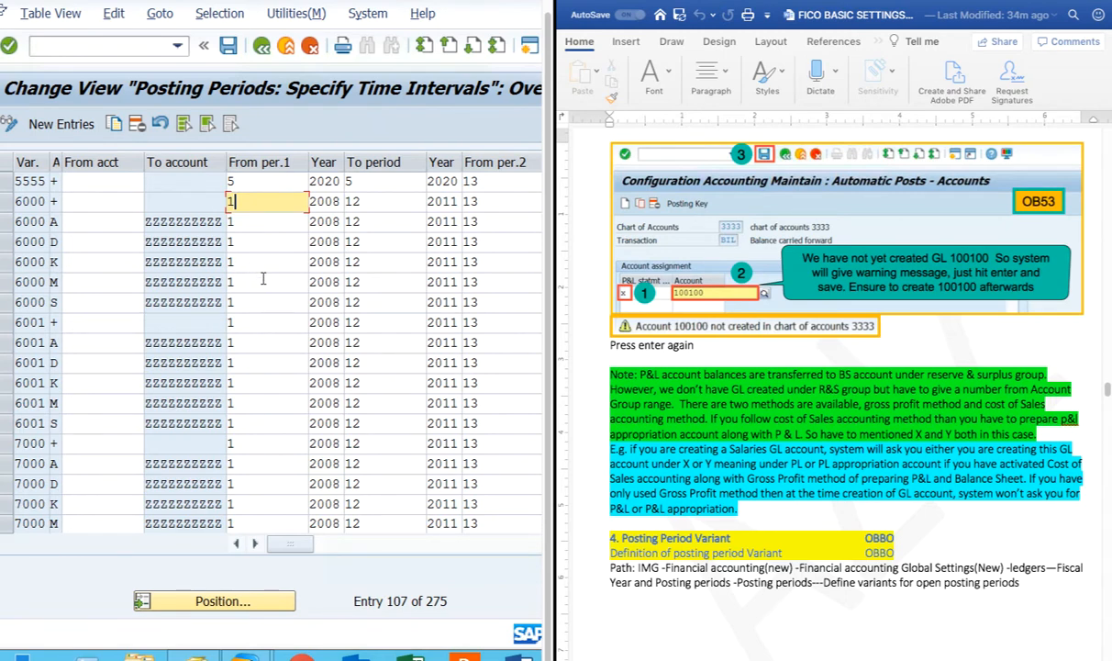
Leave the overview saving the changes, and reopen Open and Close Posting Periods positioned at variant 5555.
left_click(263, 53)
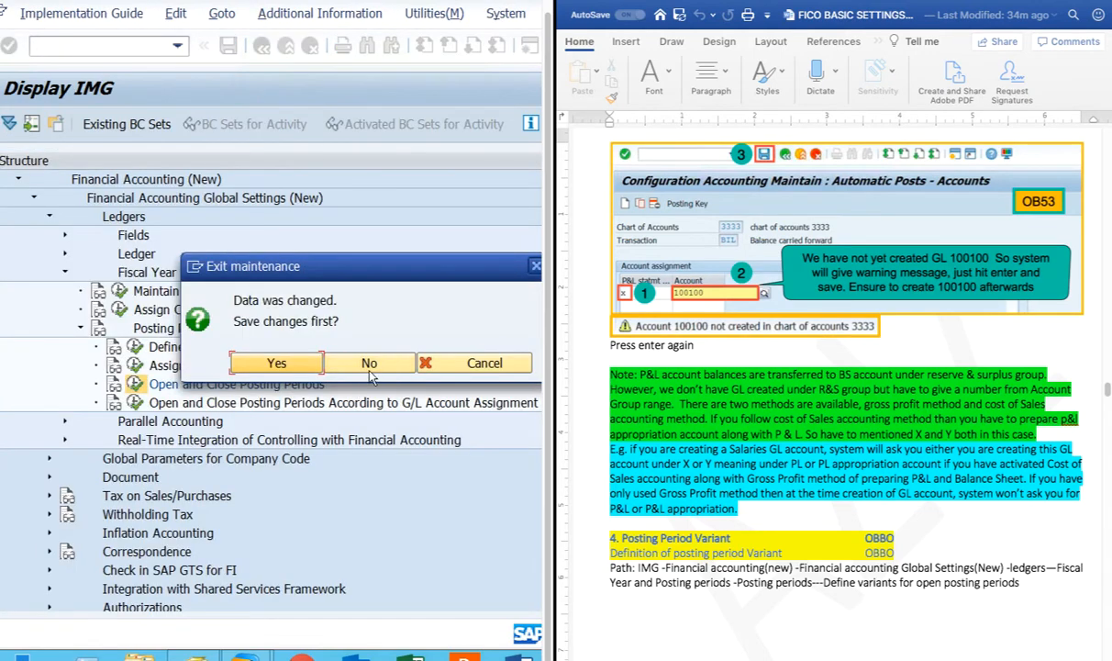
left_click(305, 366)
left_click(135, 383)
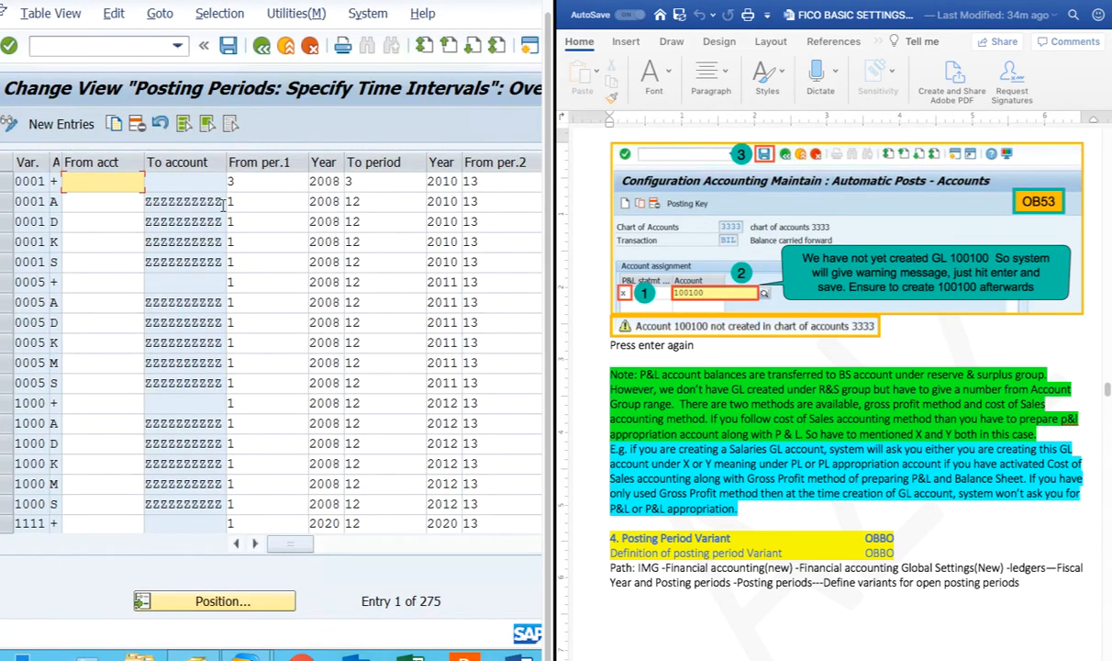
left_click(225, 601)
type("5555")
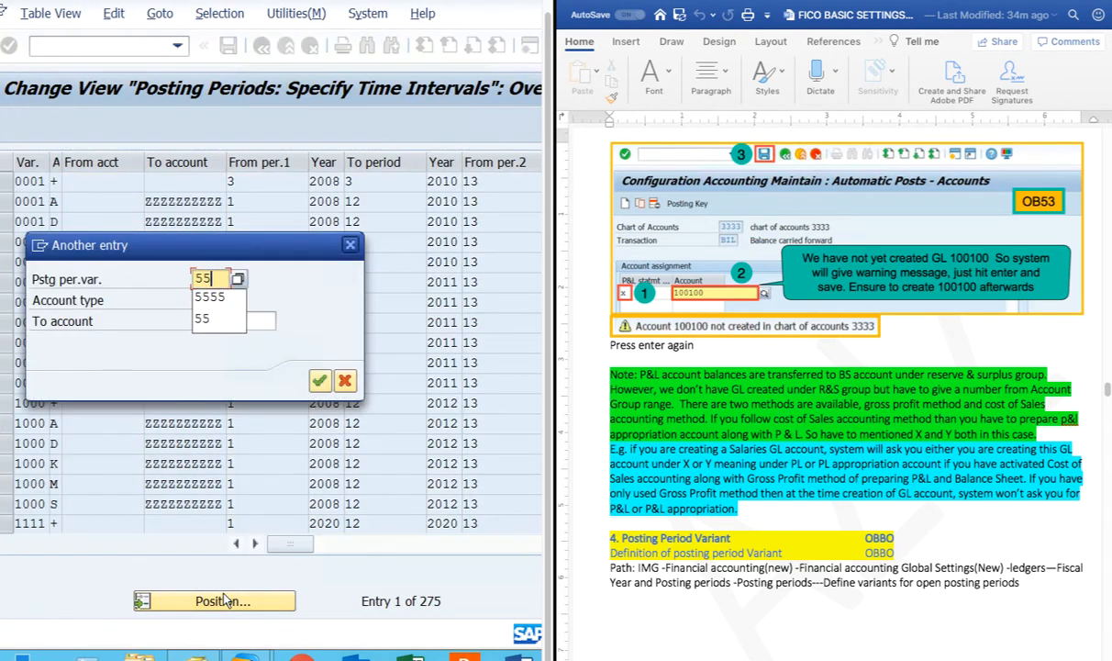
left_click(318, 380)
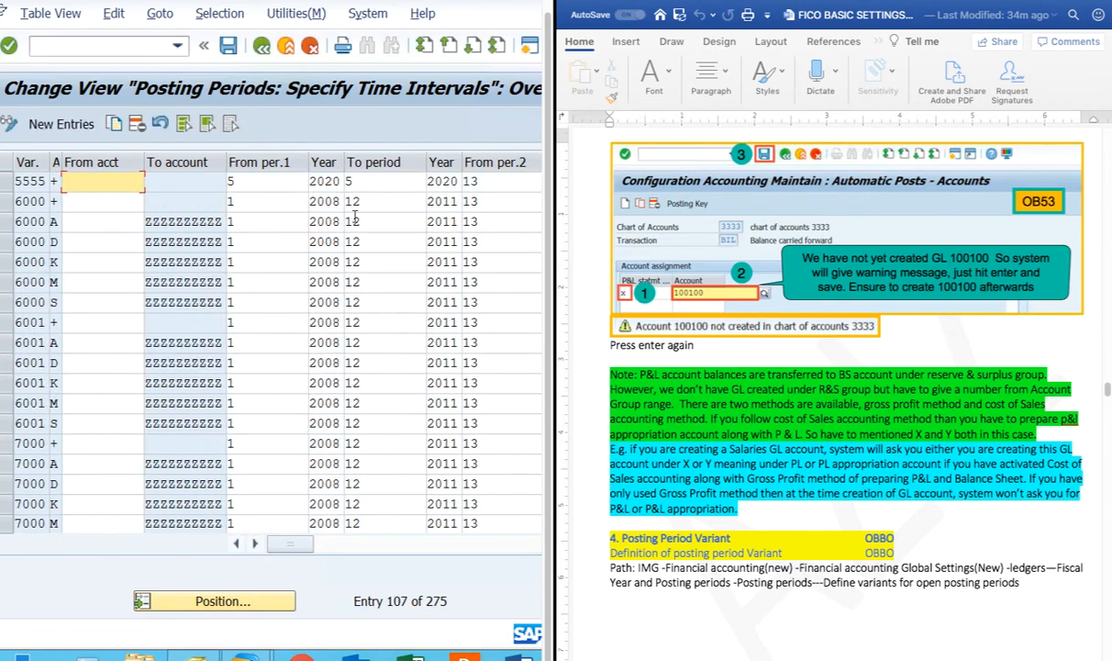
Check variant 5555's To period and From per.1, then return to the IMG structure and read on in the notes.
left_click(380, 183)
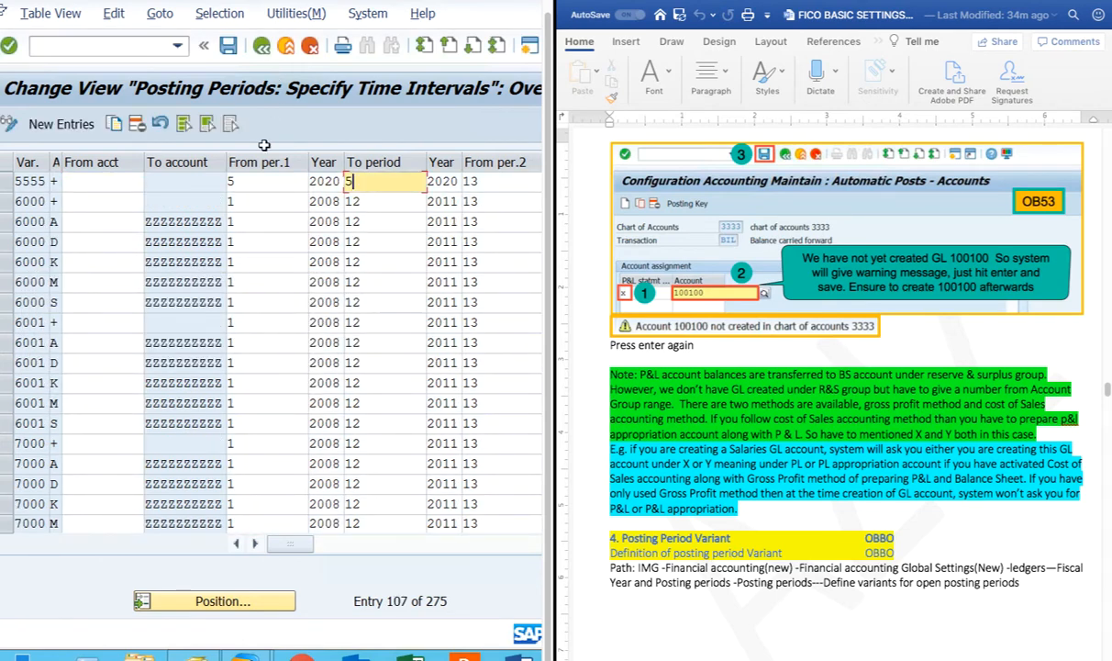
left_click(258, 181)
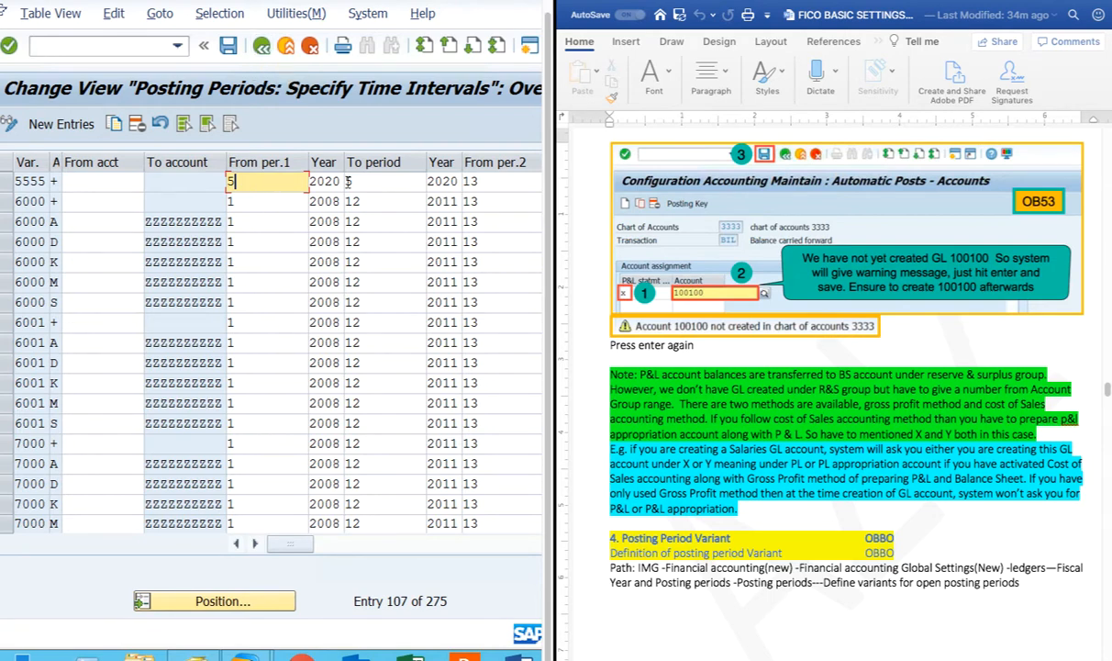
left_click(263, 48)
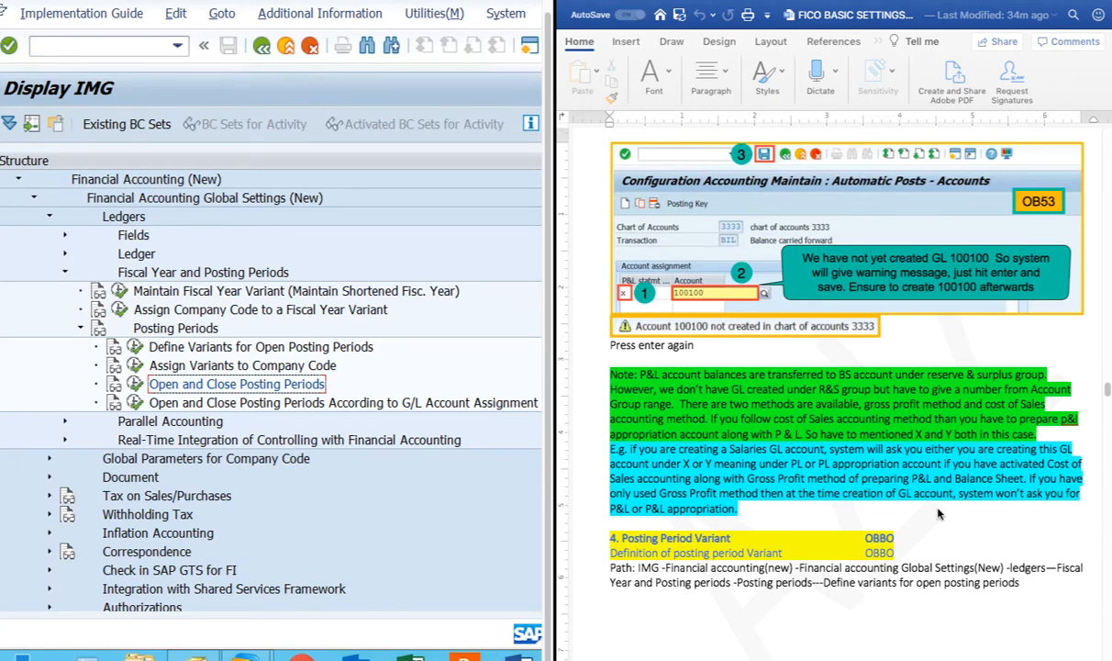
scroll(938, 514, "down", 10)
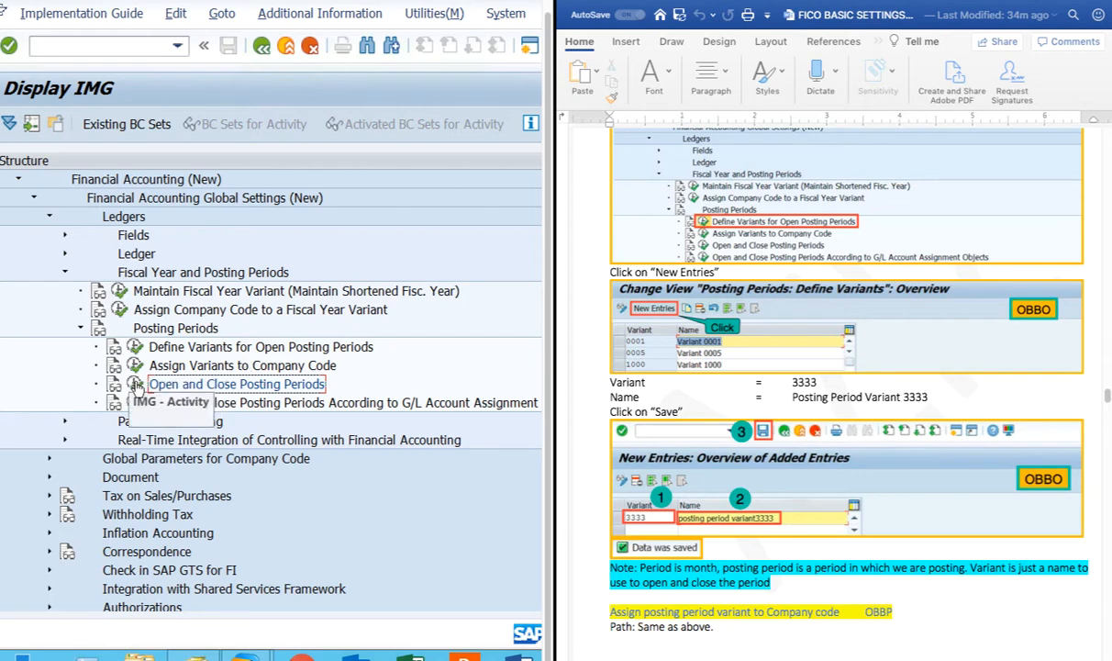
Return to SAP Easy Access and open the posting period time intervals with transaction ob52.
left_click(177, 45)
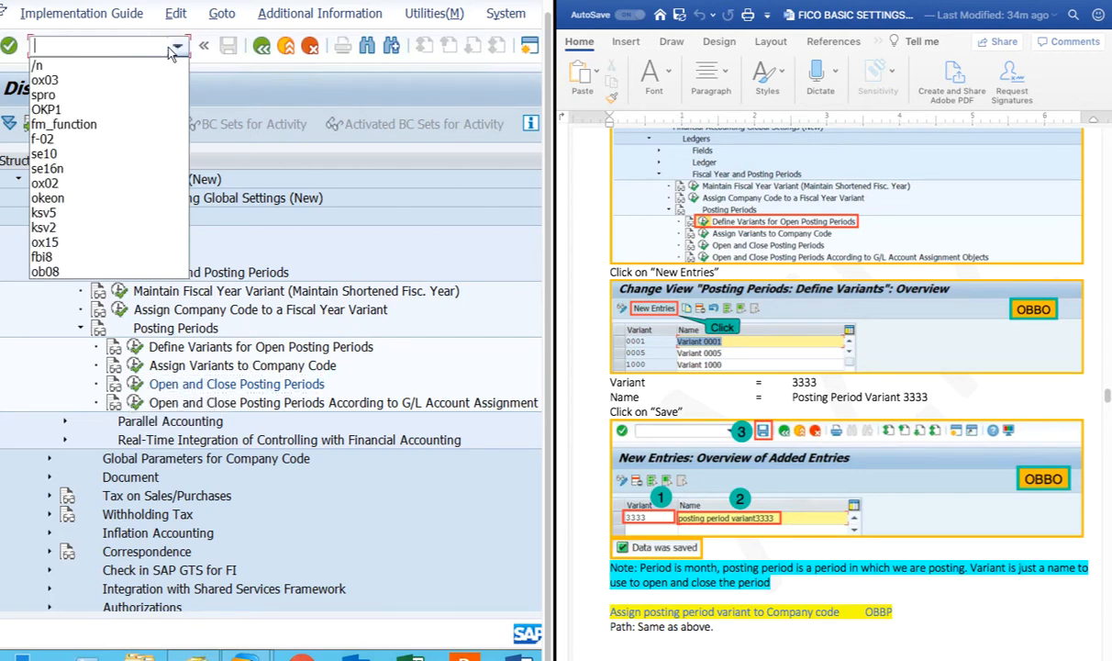
left_click(48, 67)
left_click(9, 46)
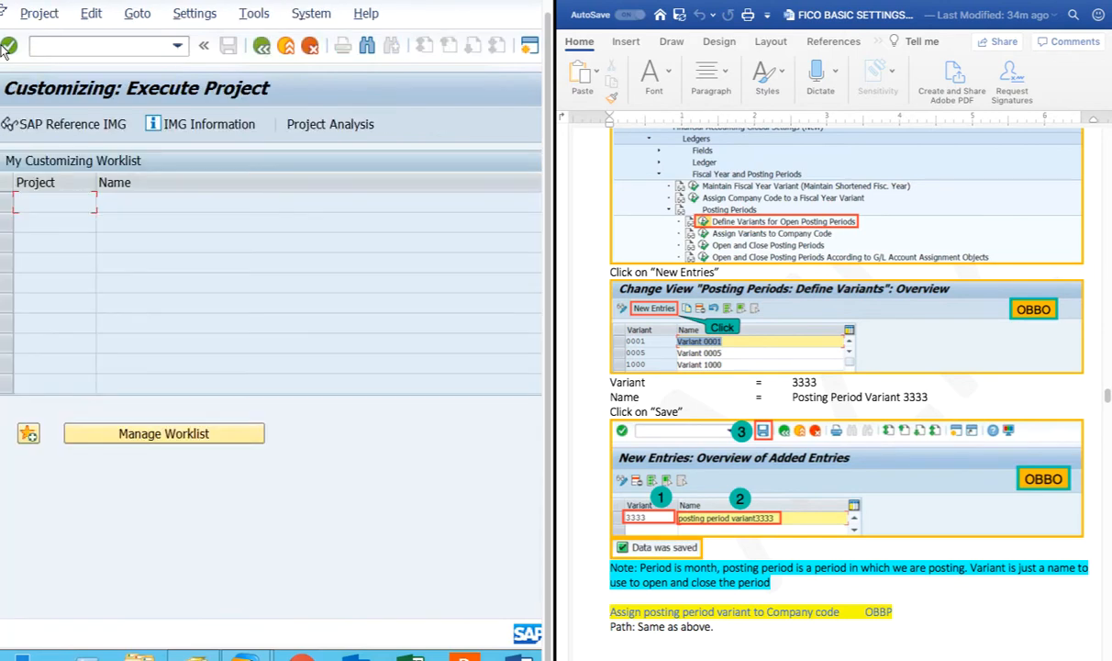
left_click(179, 47)
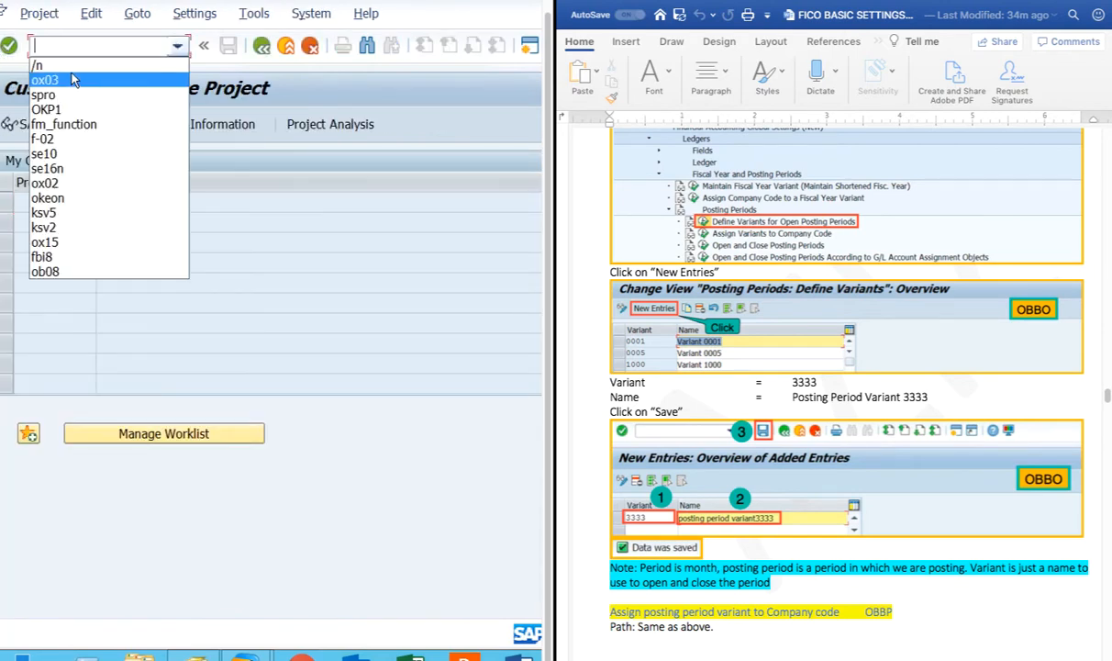
left_click(42, 67)
left_click(8, 46)
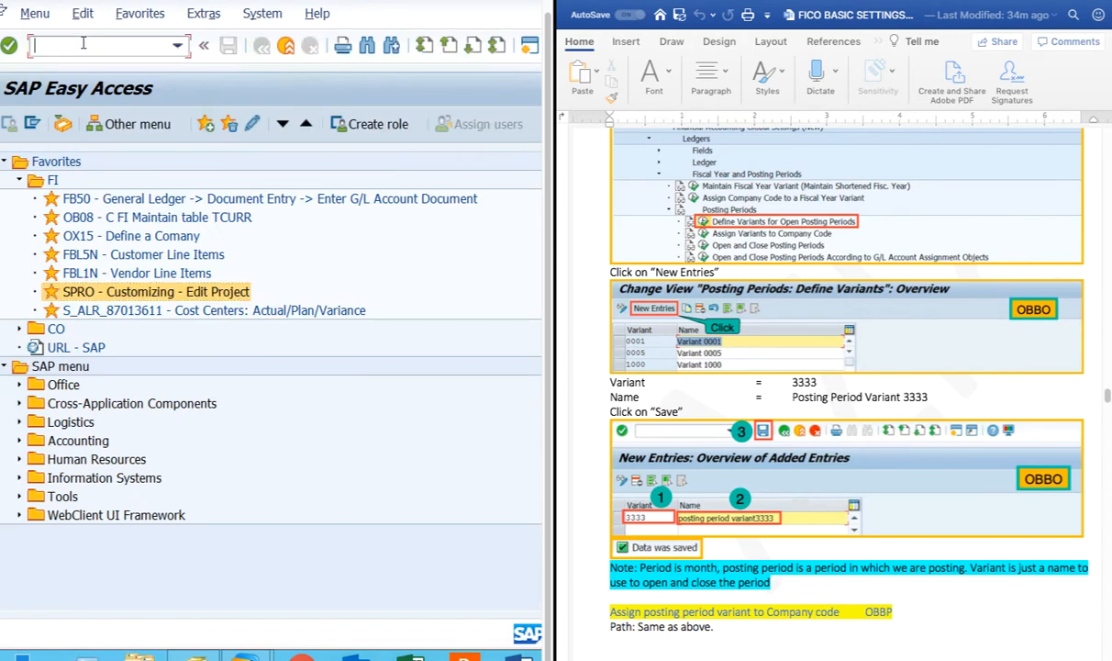
type("ob52")
key("Return")
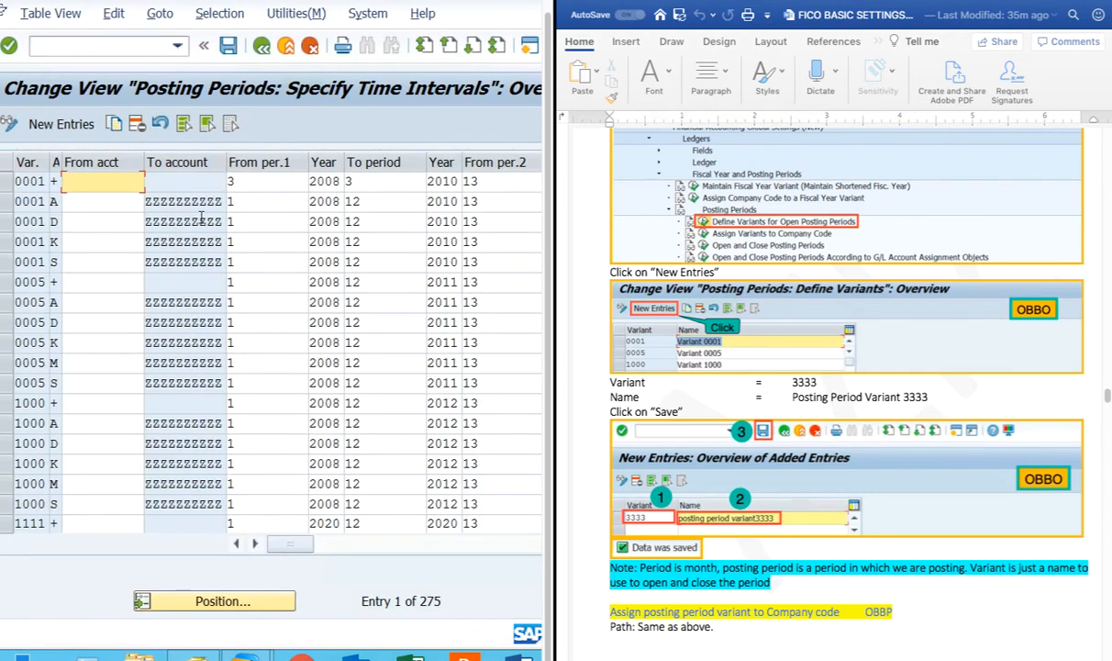
Position the posting period list at variant 5555.
left_click(195, 606)
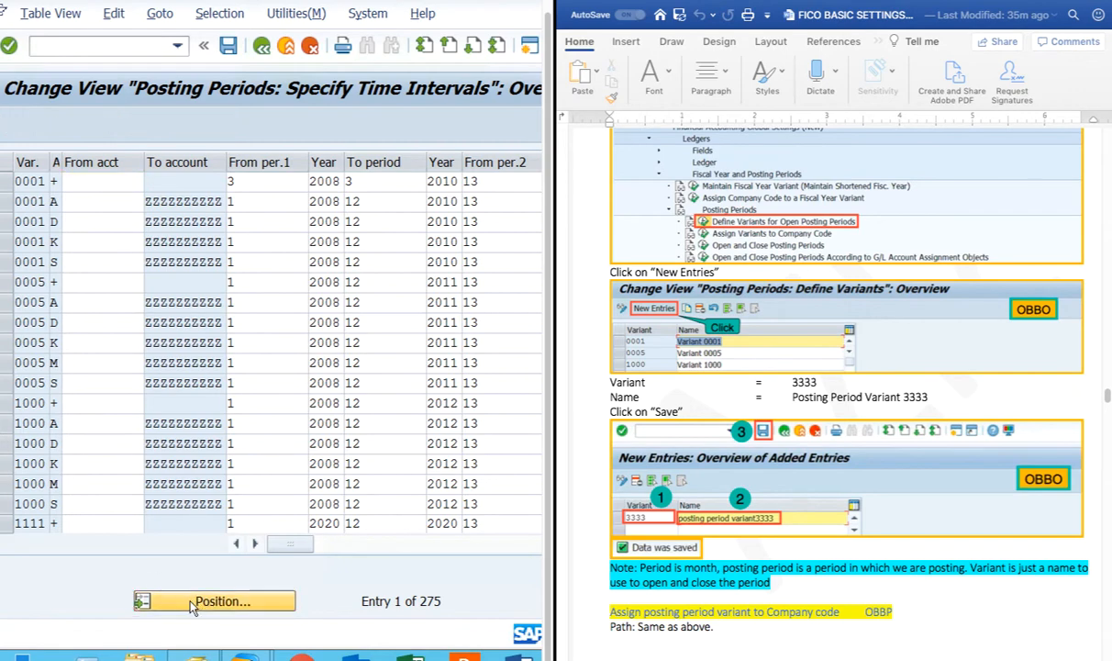
type("5555")
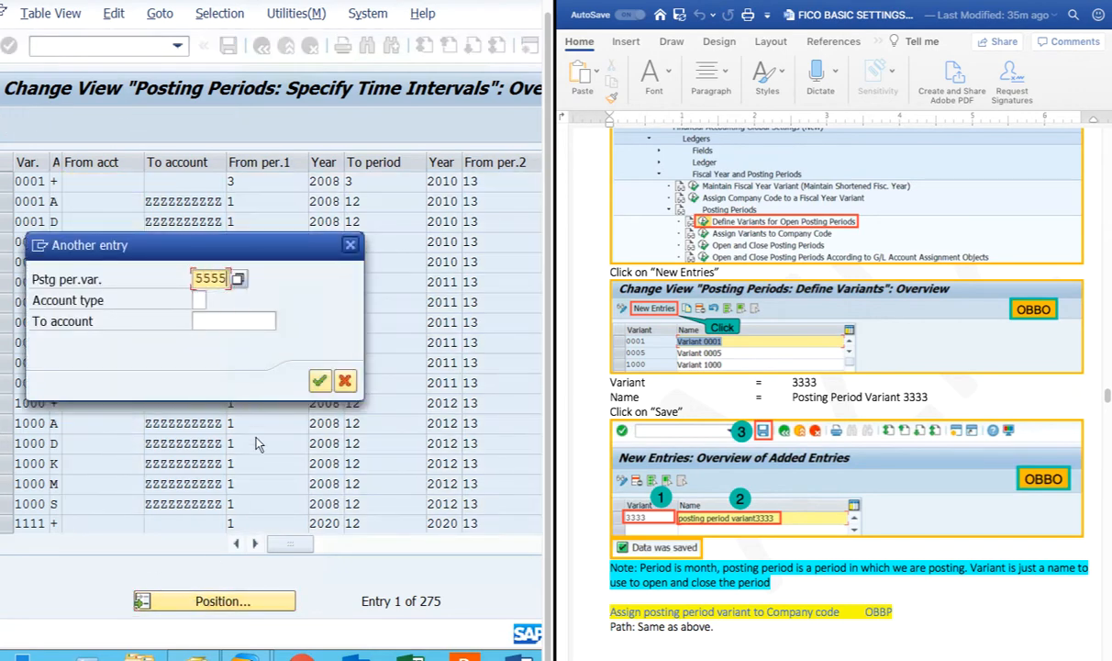
left_click(319, 380)
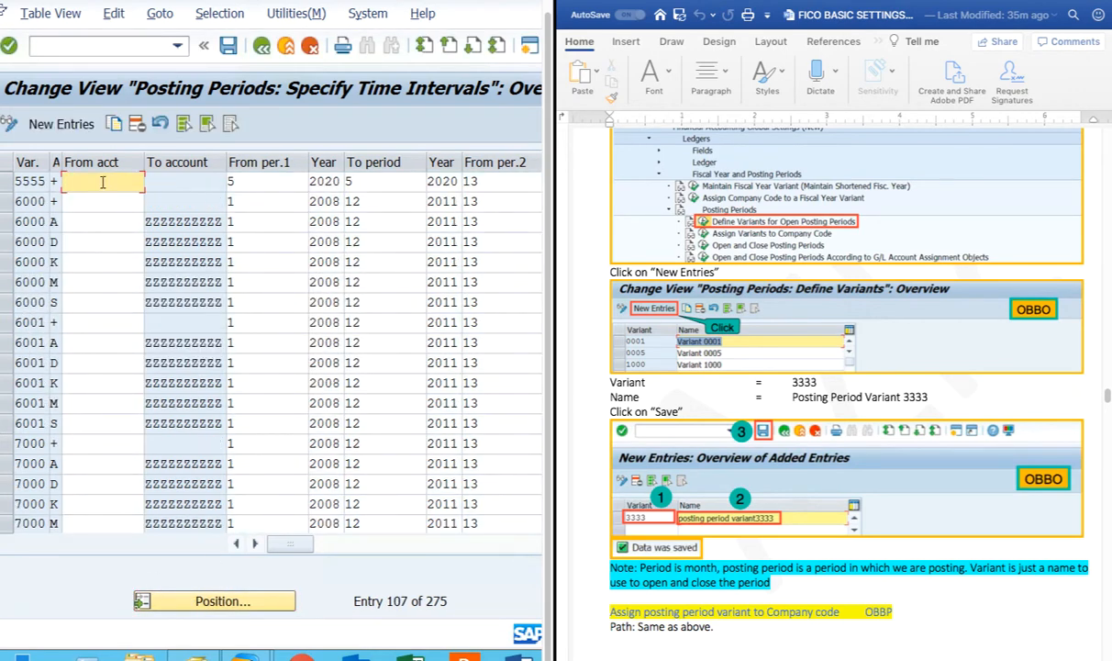
Set both From per.1 and To period of variant 5555 to 6 and save the entry.
left_click(268, 182)
key("BackSpace")
type("5")
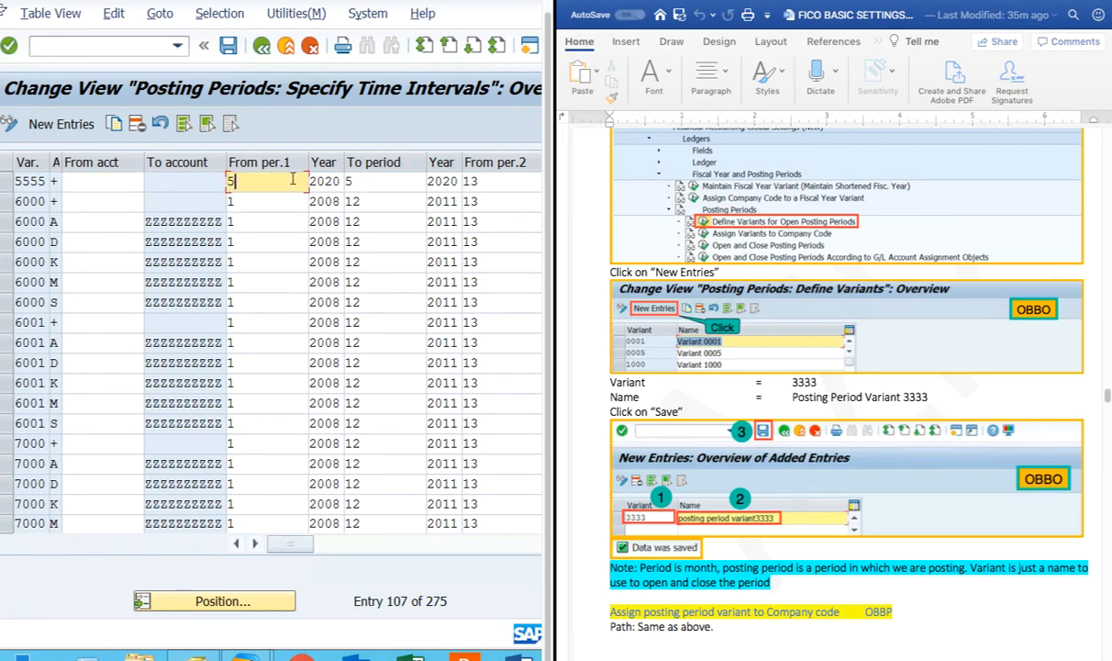
key("BackSpace")
type("6")
left_click(370, 179)
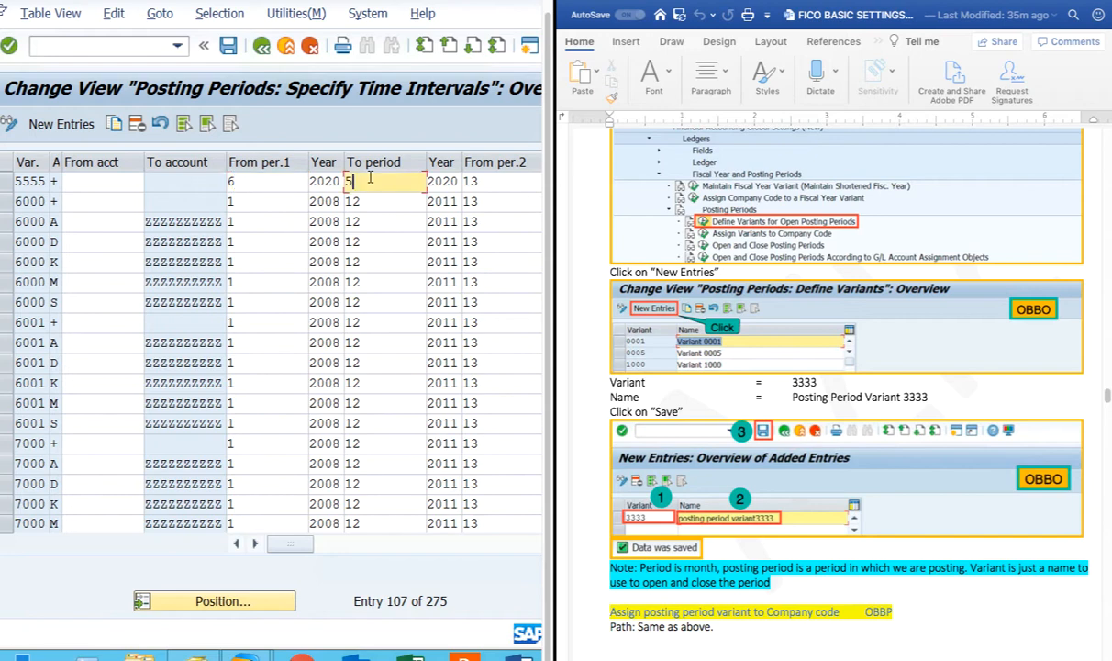
key("BackSpace")
type("6")
left_click(228, 46)
left_click(312, 339)
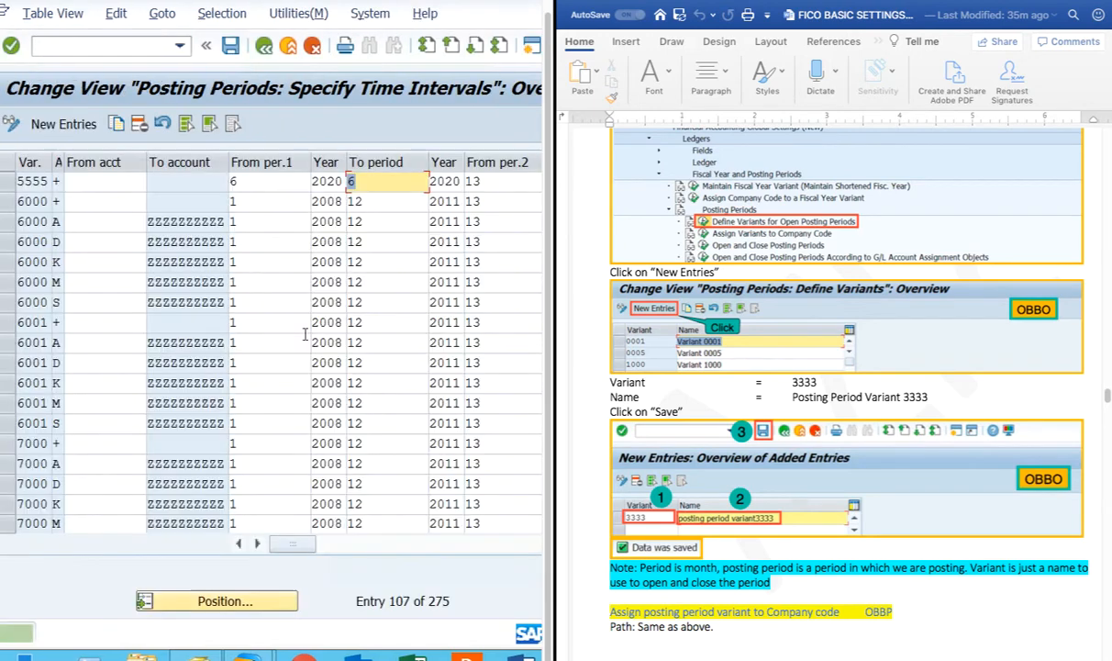
Set variant 5555's From per.1 and To period back to 5 and save the entry.
left_click(283, 184)
key("BackSpace")
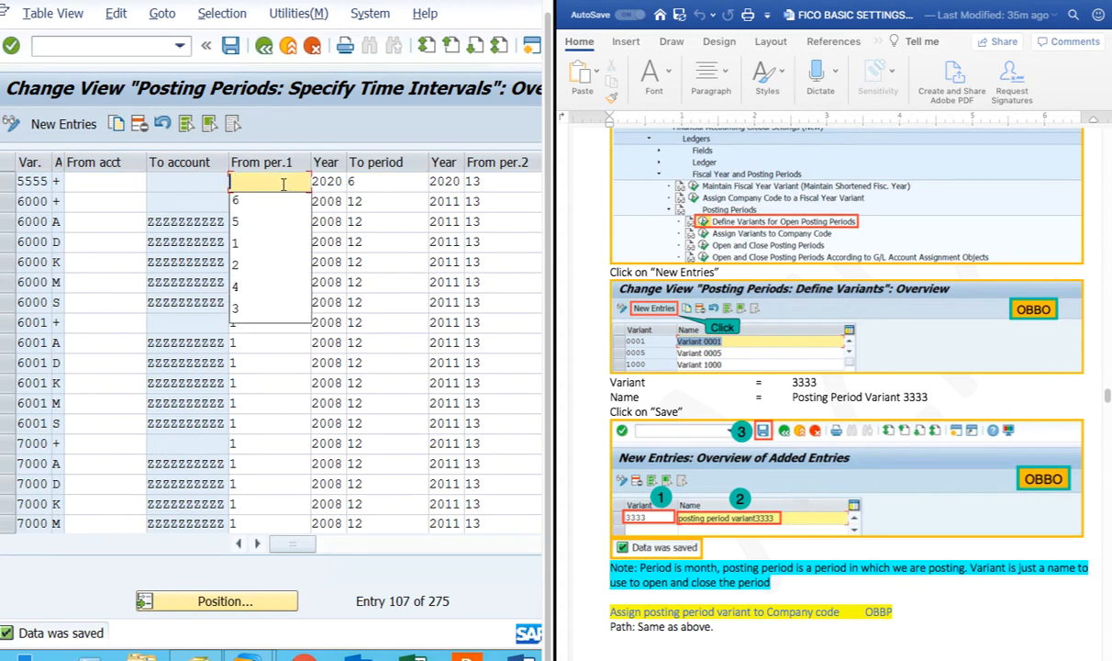
type("5")
left_click(386, 179)
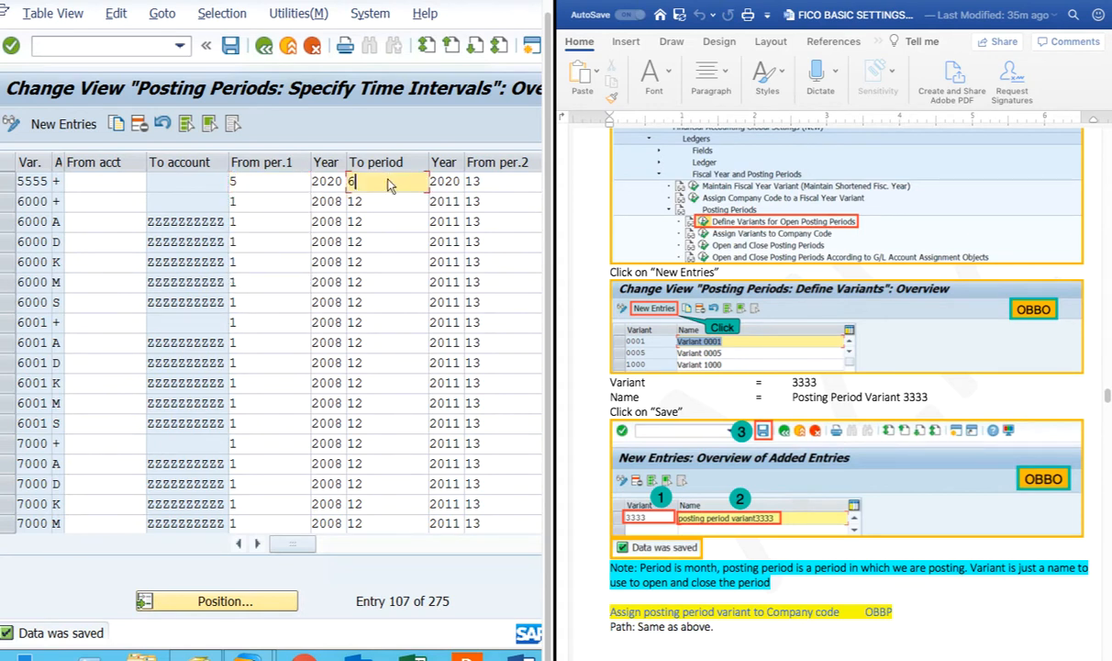
key("BackSpace")
type("5")
left_click(232, 45)
type("5")
Change the From per.1 value of variant 5555 to 6, keeping 5 as To period.
left_click(34, 180)
left_click(282, 179)
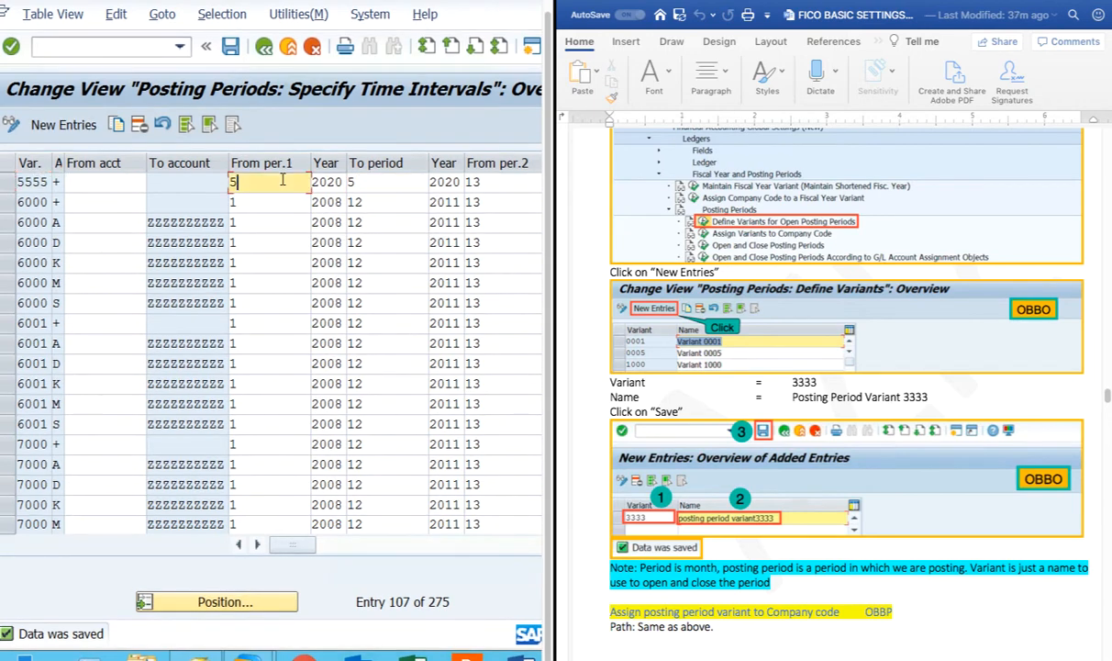
key("BackSpace")
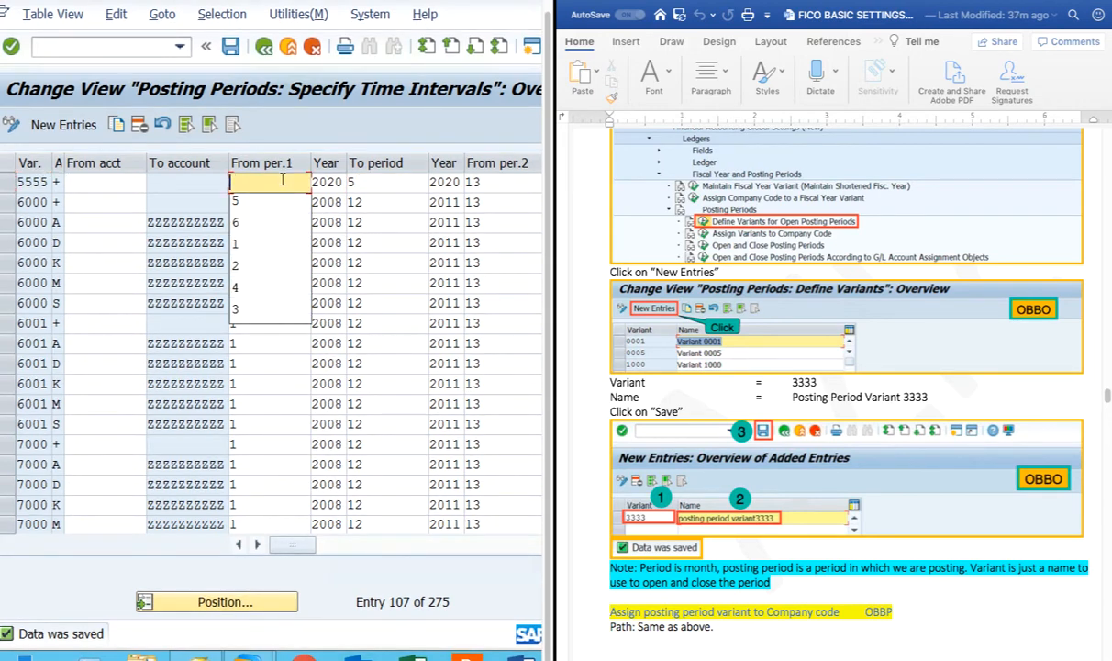
type("6")
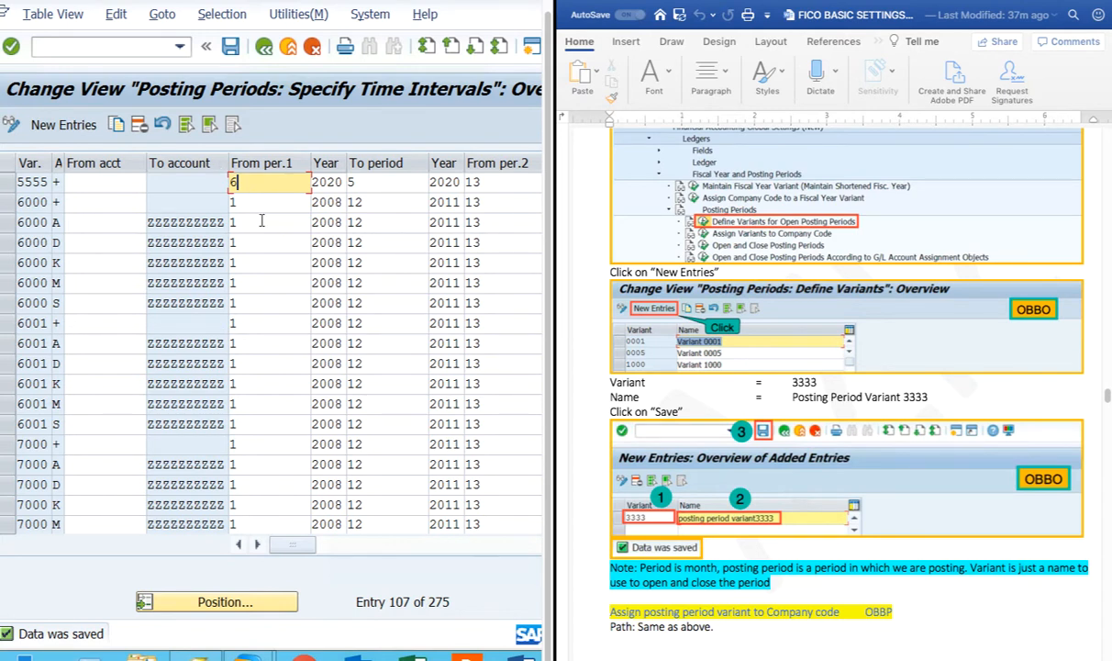
left_click(18, 182)
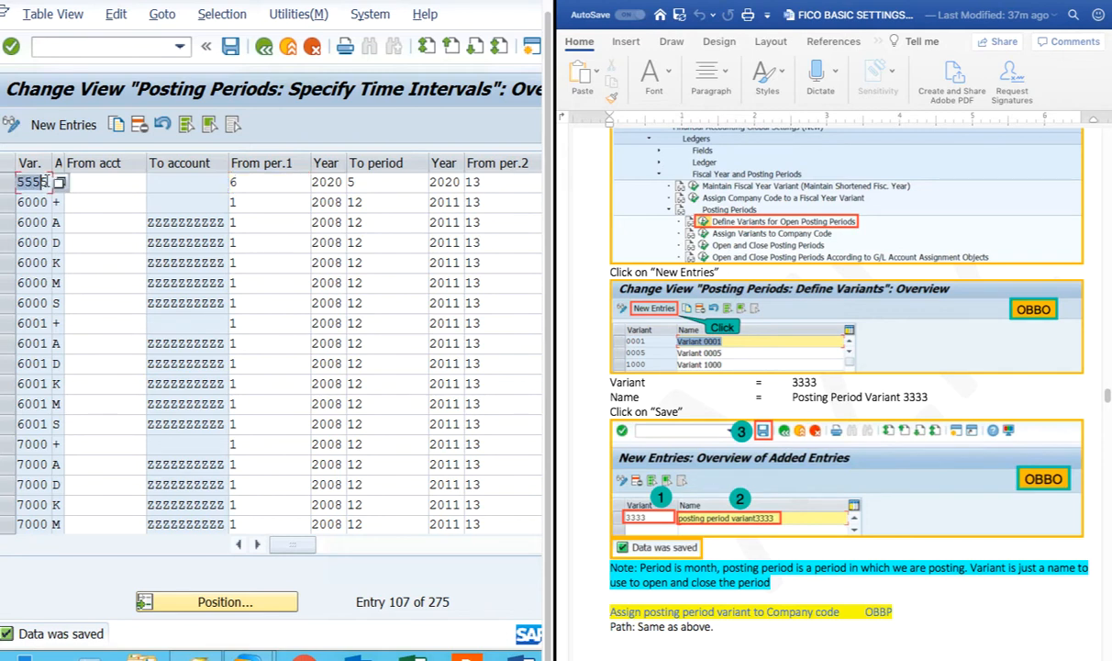
left_click(279, 180)
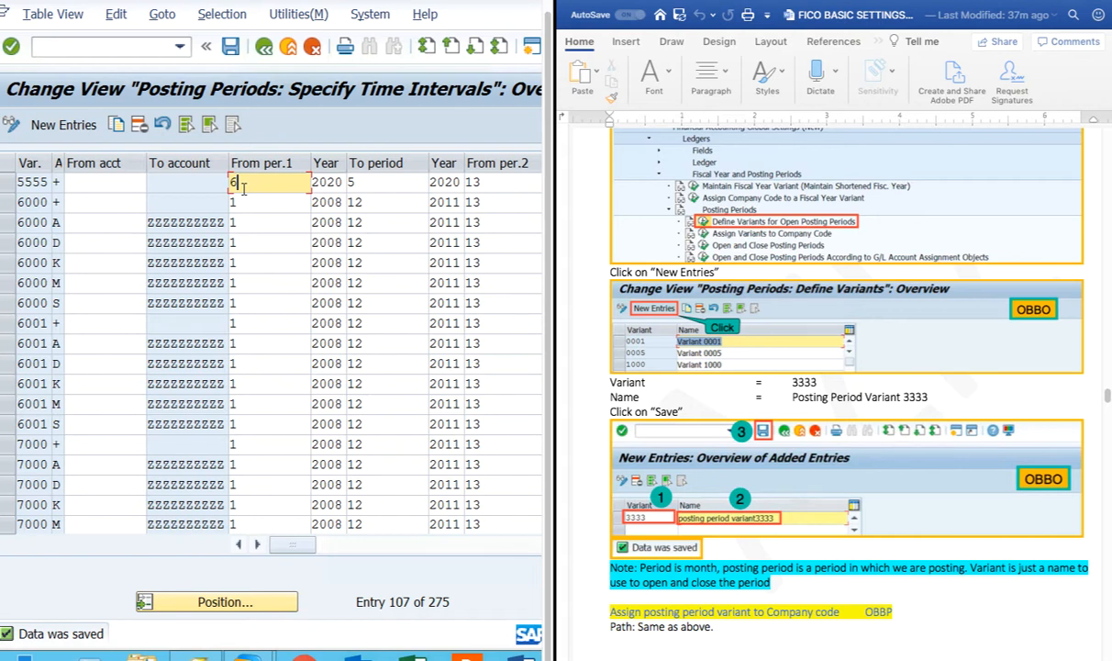
Leave the posting period table without keeping variant 5555's From per.1 change and return to SAP Easy Access.
left_click(262, 49)
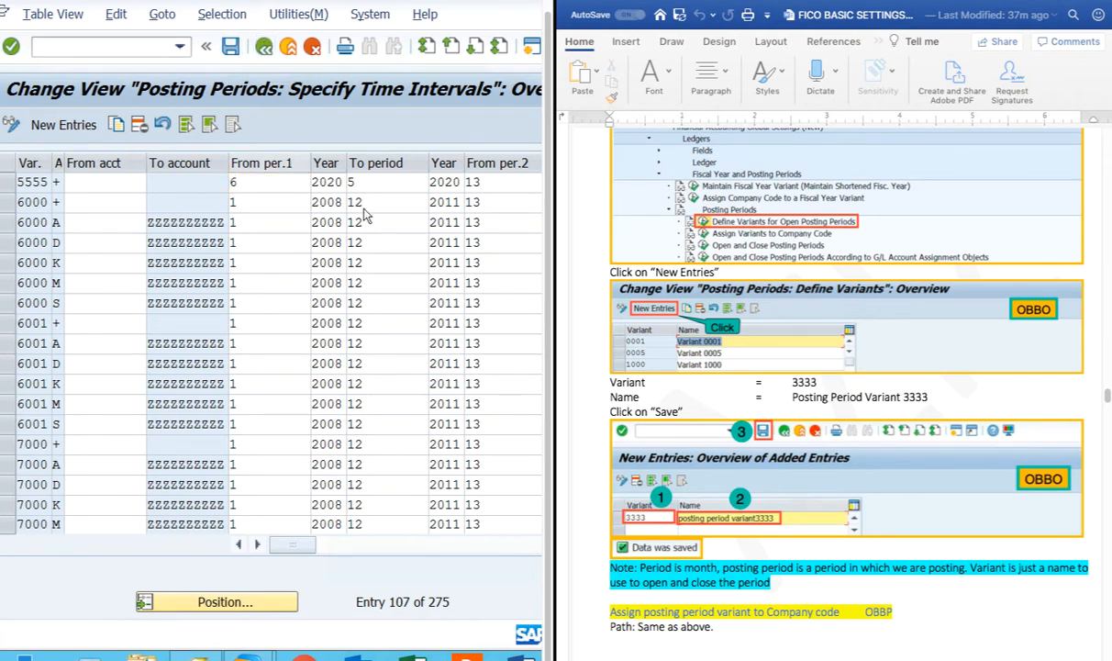
left_click(308, 46)
left_click(279, 363)
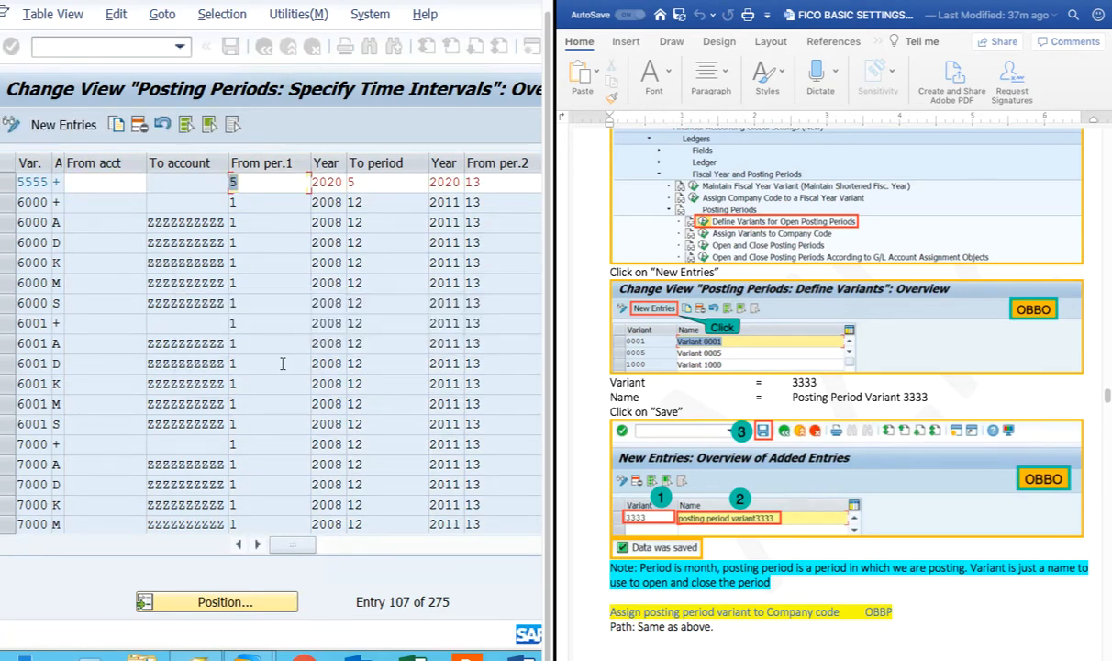
left_click(264, 46)
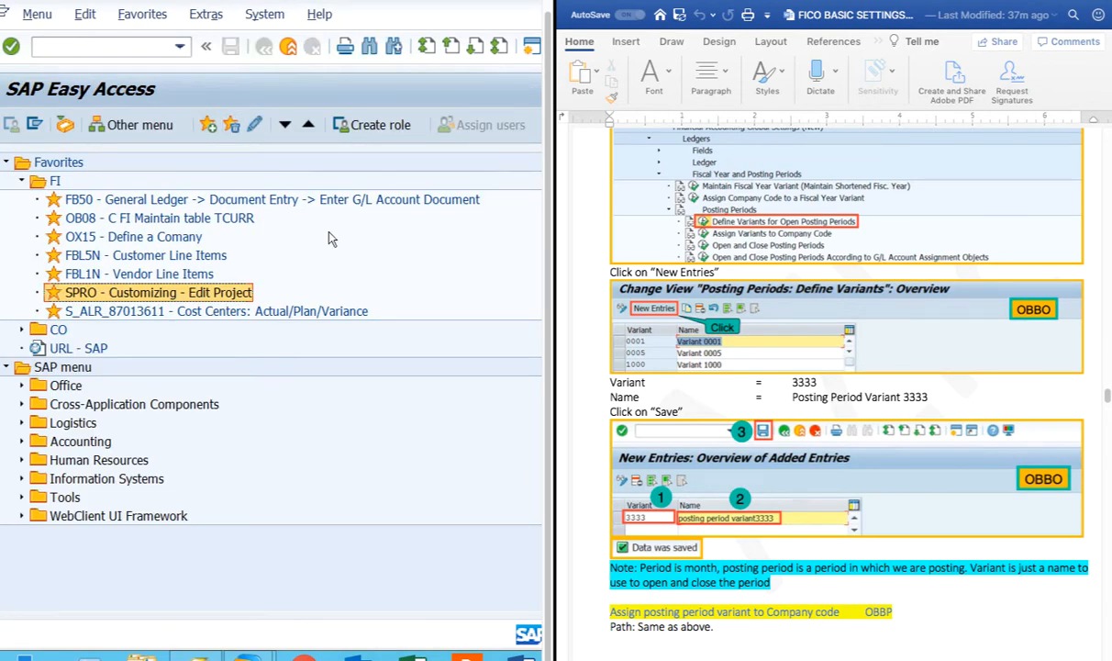
Switch to the Word settings document and insert an empty line below the Document Types heading.
scroll(852, 385, "down", 5)
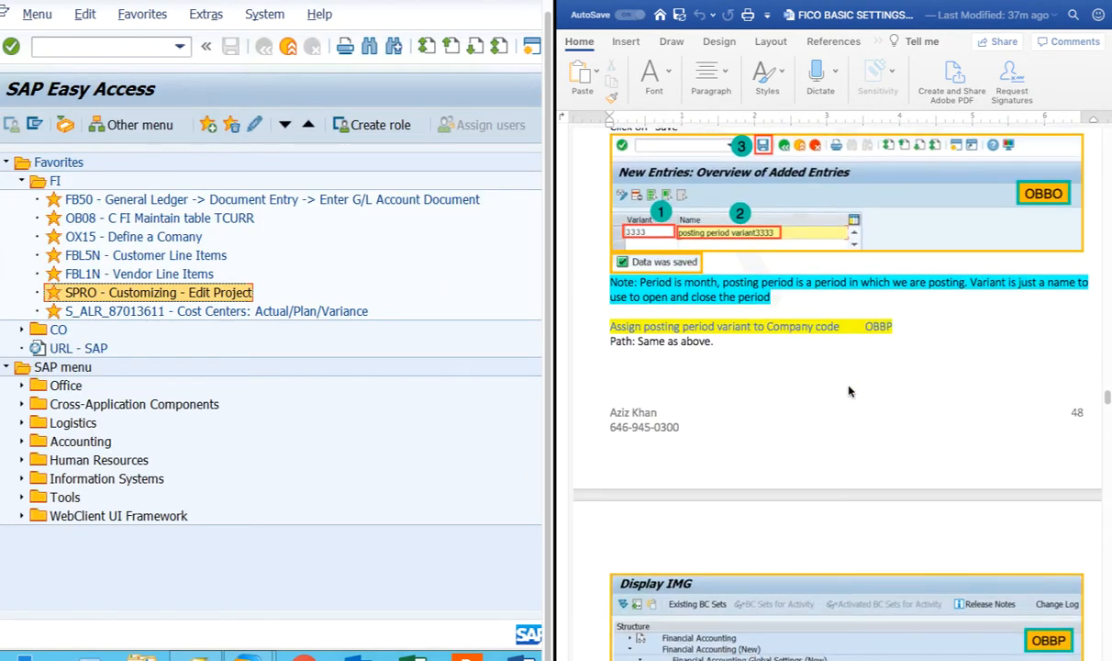
scroll(849, 392, "down", 7)
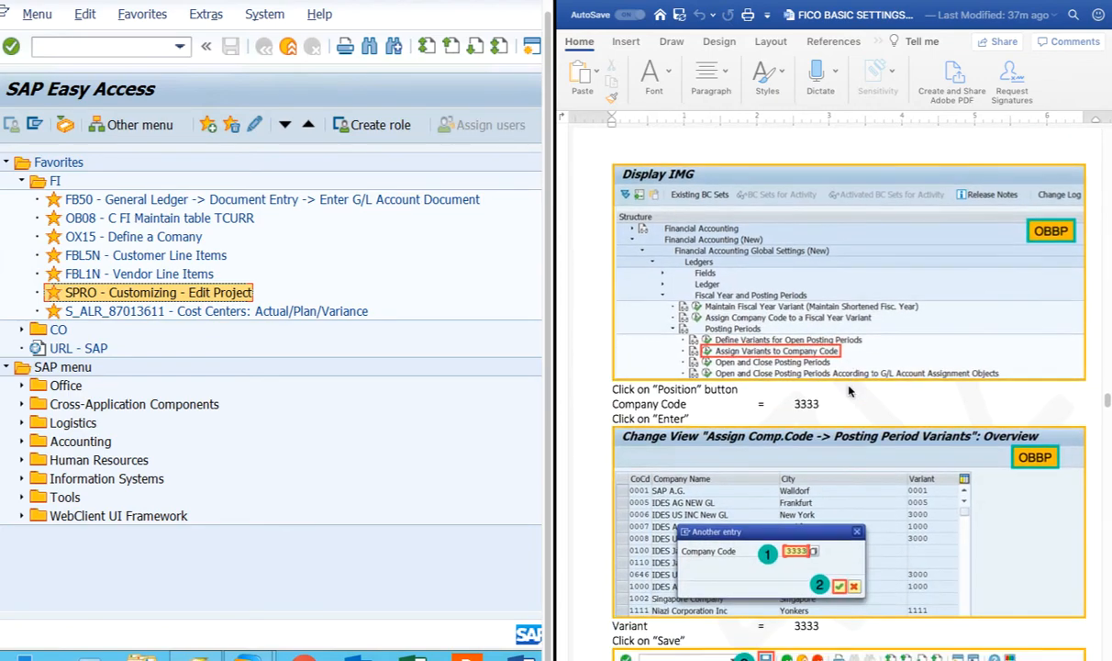
scroll(849, 392, "down", 10)
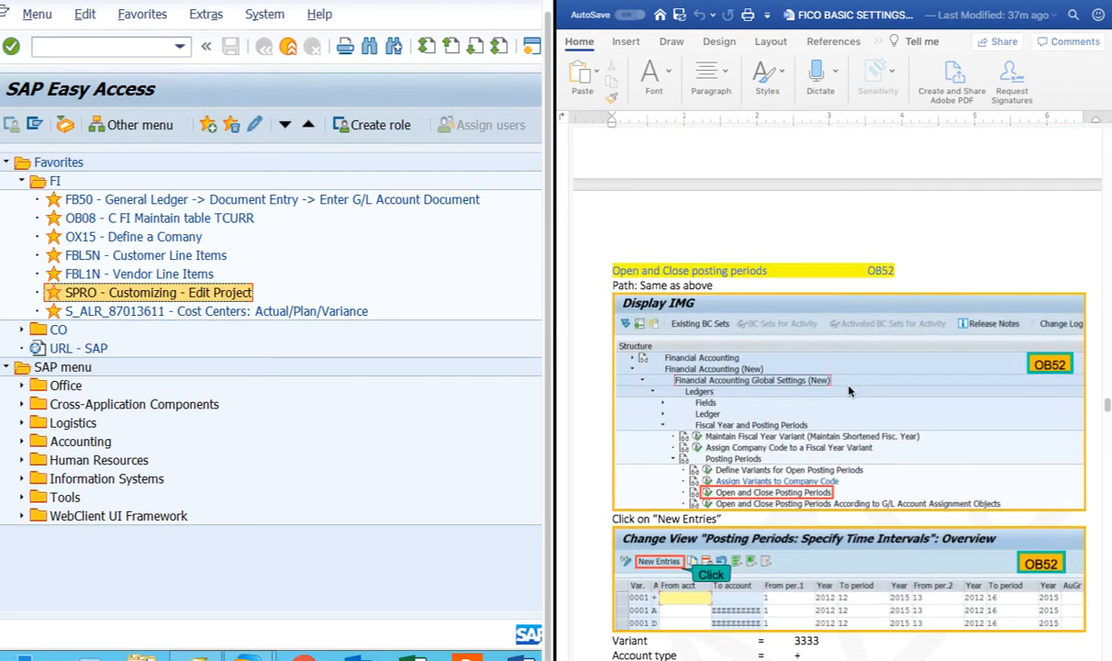
scroll(849, 391, "down", 12)
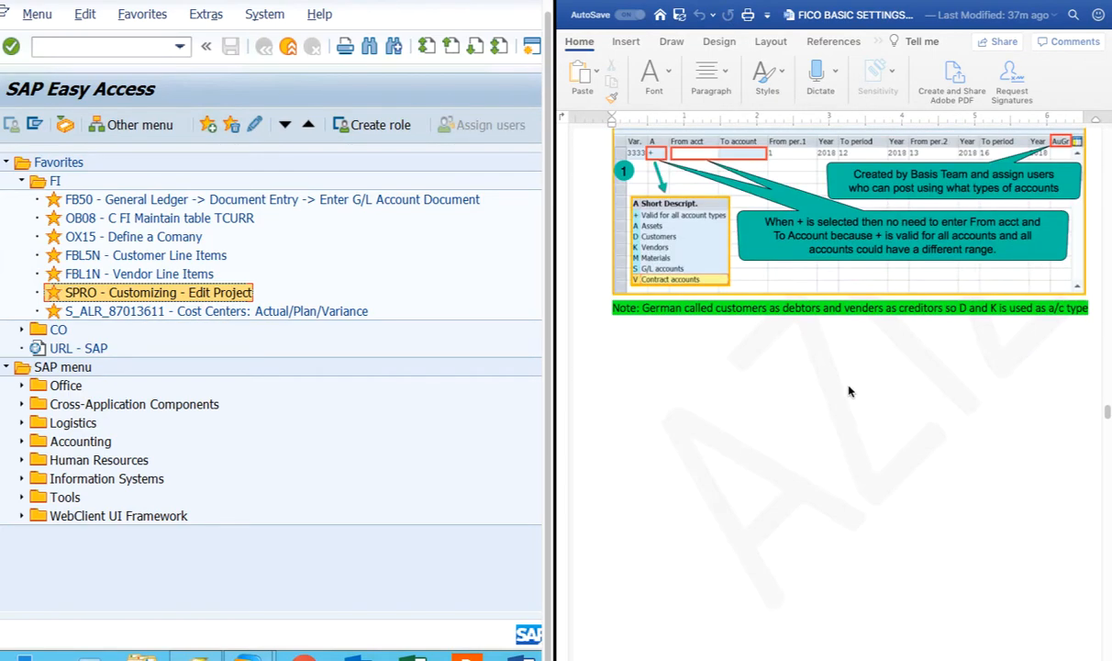
scroll(849, 392, "down", 12)
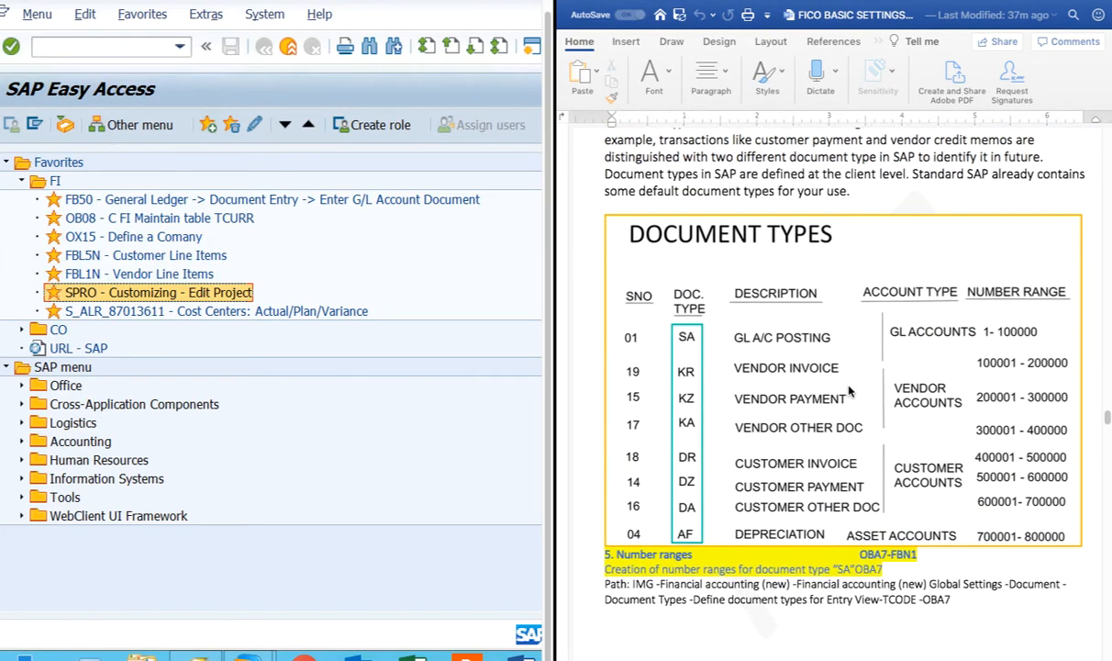
scroll(849, 392, "up", 4)
scroll(850, 392, "down", 3)
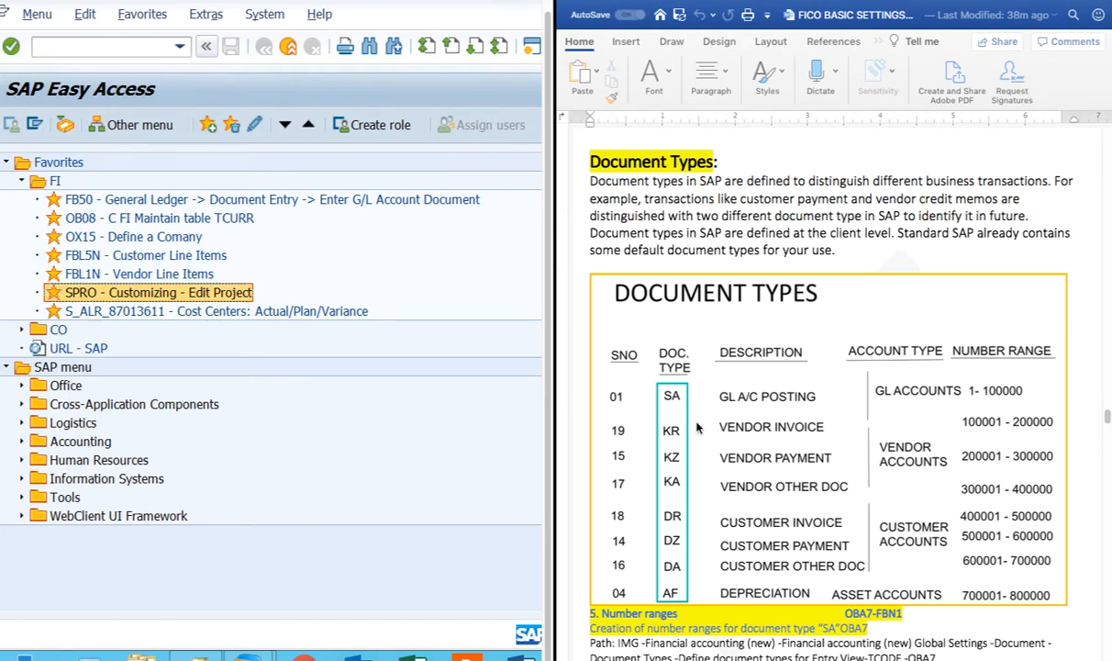
left_click(736, 162)
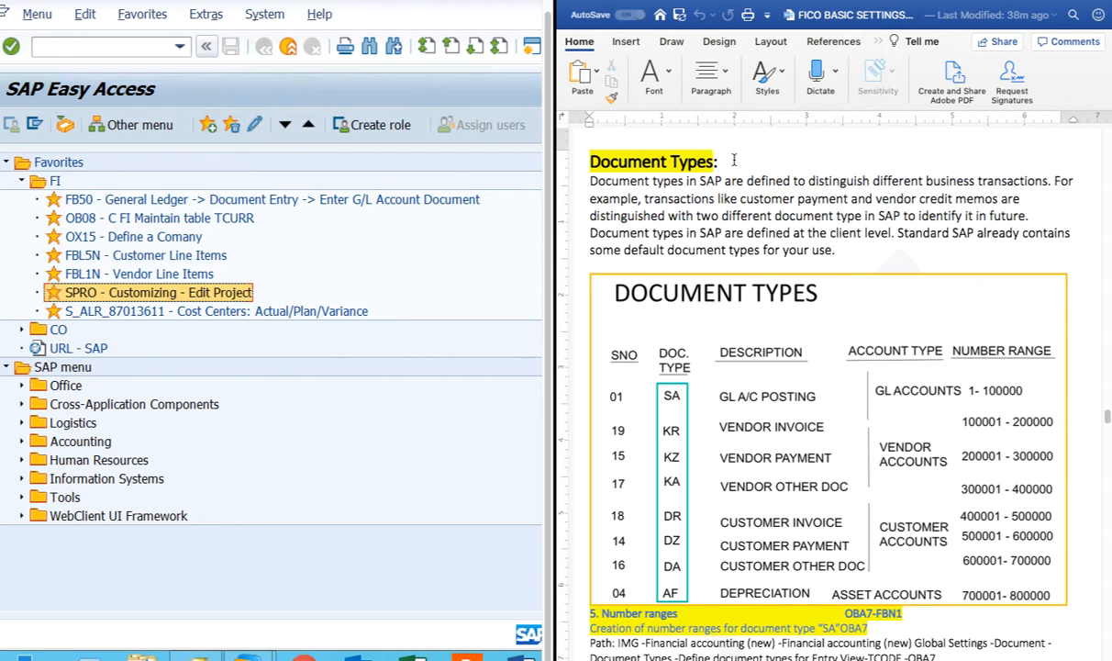
key("Return")
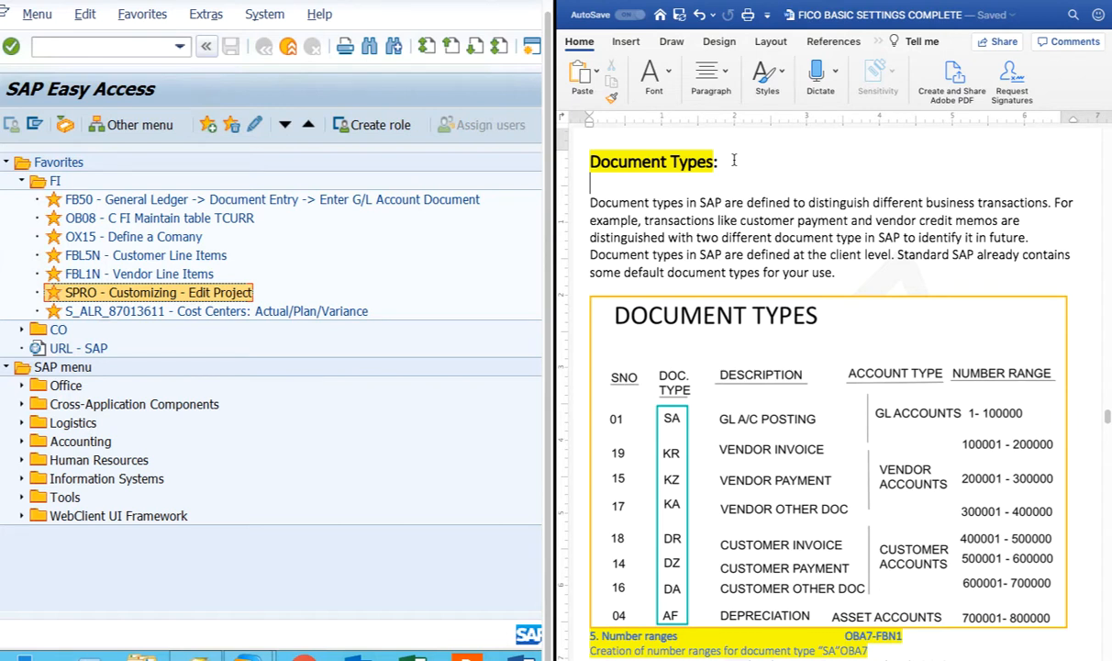
Examine the Document Types overview and the OB52 instructions for opening and closing posting periods, highlighting the OB52 section heading.
scroll(715, 472, "down", 1)
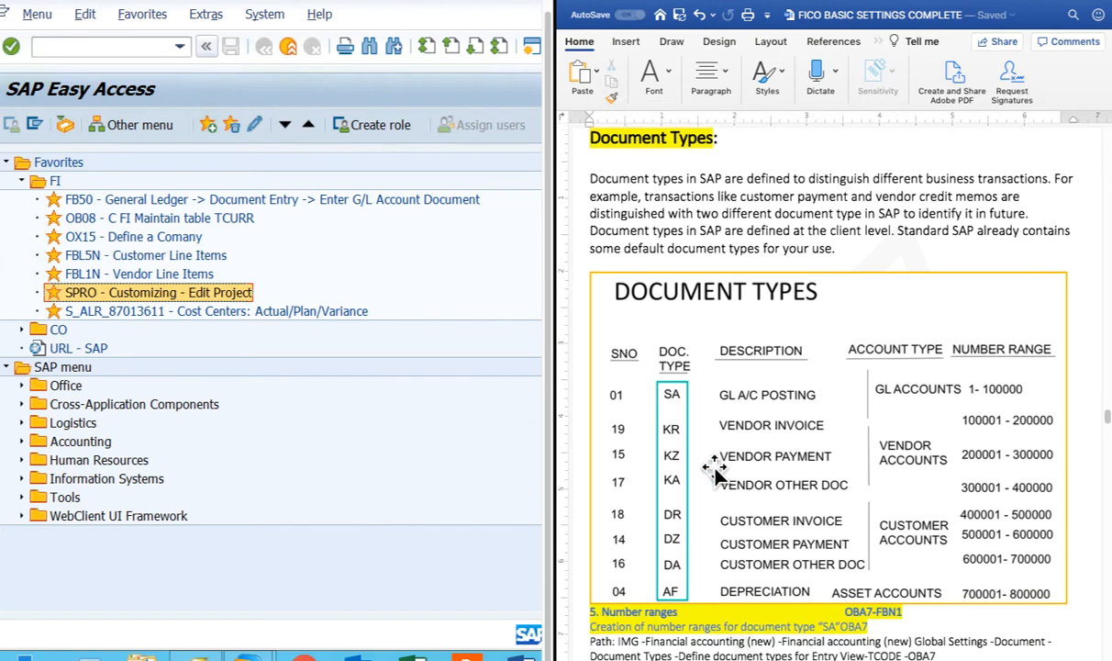
scroll(715, 463, "down", 2)
scroll(715, 459, "up", 1)
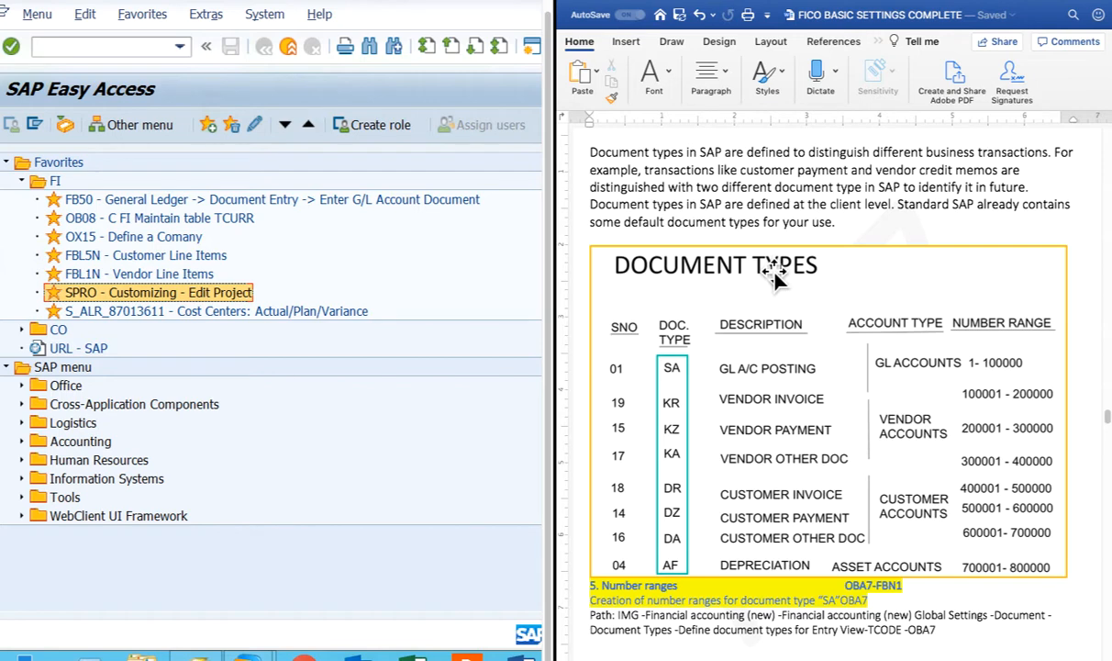
scroll(774, 276, "up", 5)
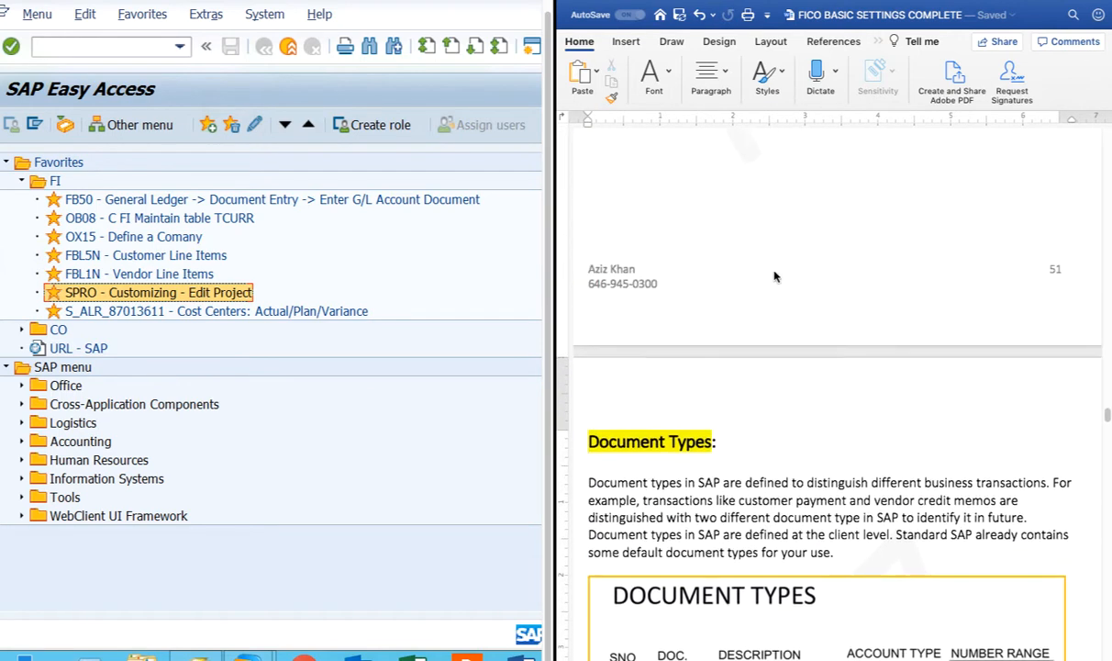
scroll(774, 276, "up", 10)
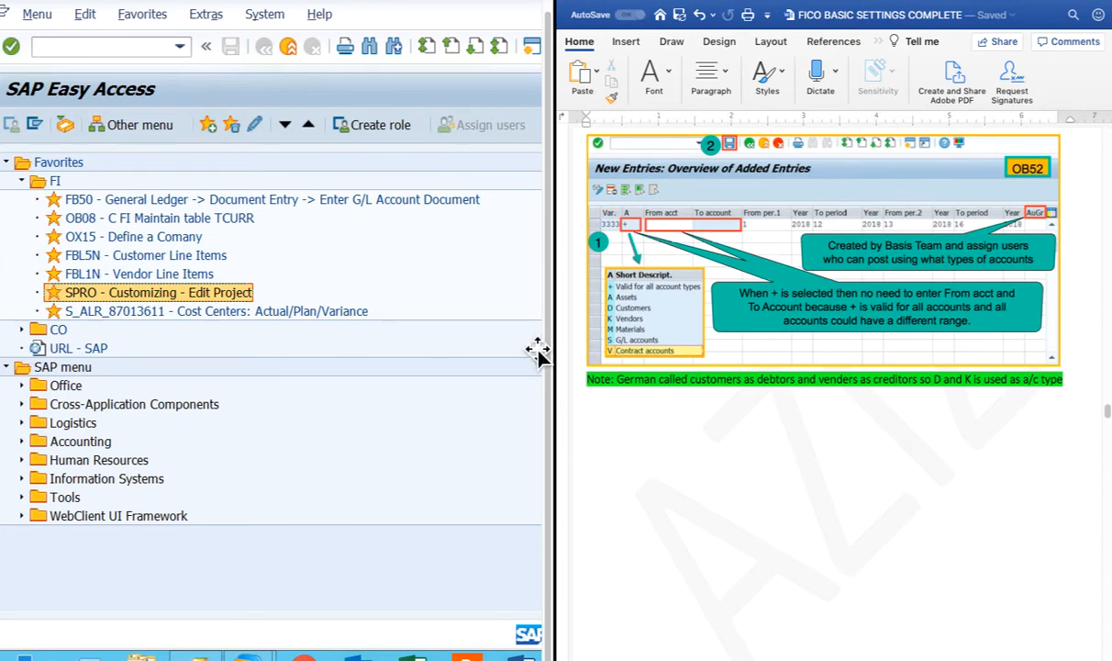
scroll(747, 330, "up", 10)
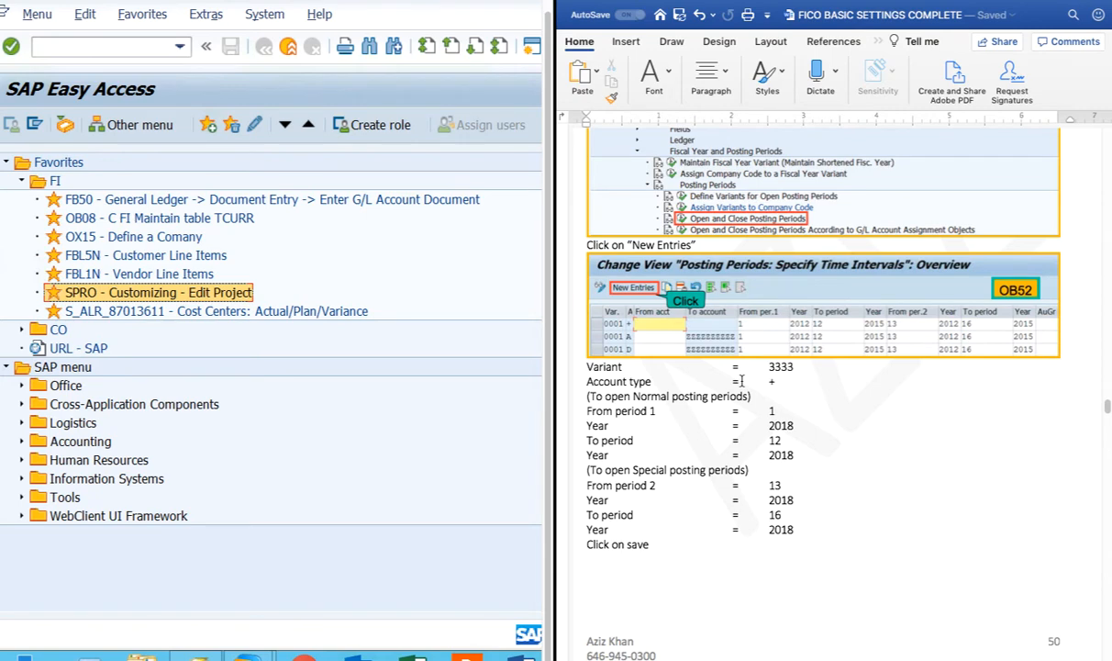
scroll(746, 384, "down", 1)
scroll(746, 384, "down", 2)
scroll(716, 355, "up", 10)
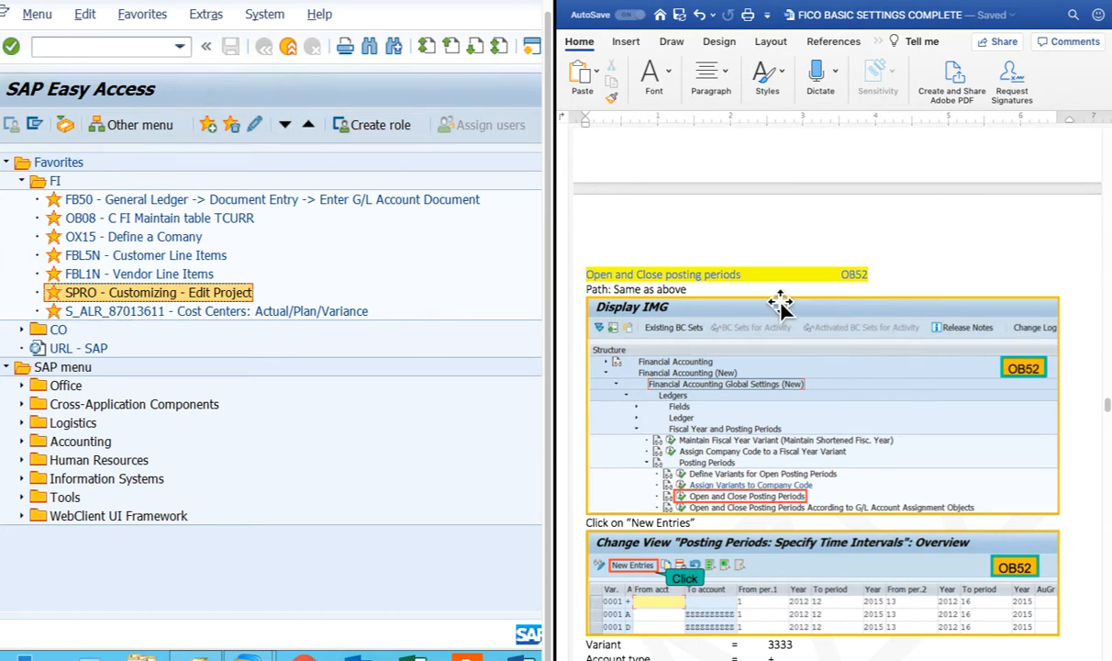
scroll(781, 305, "down", 1)
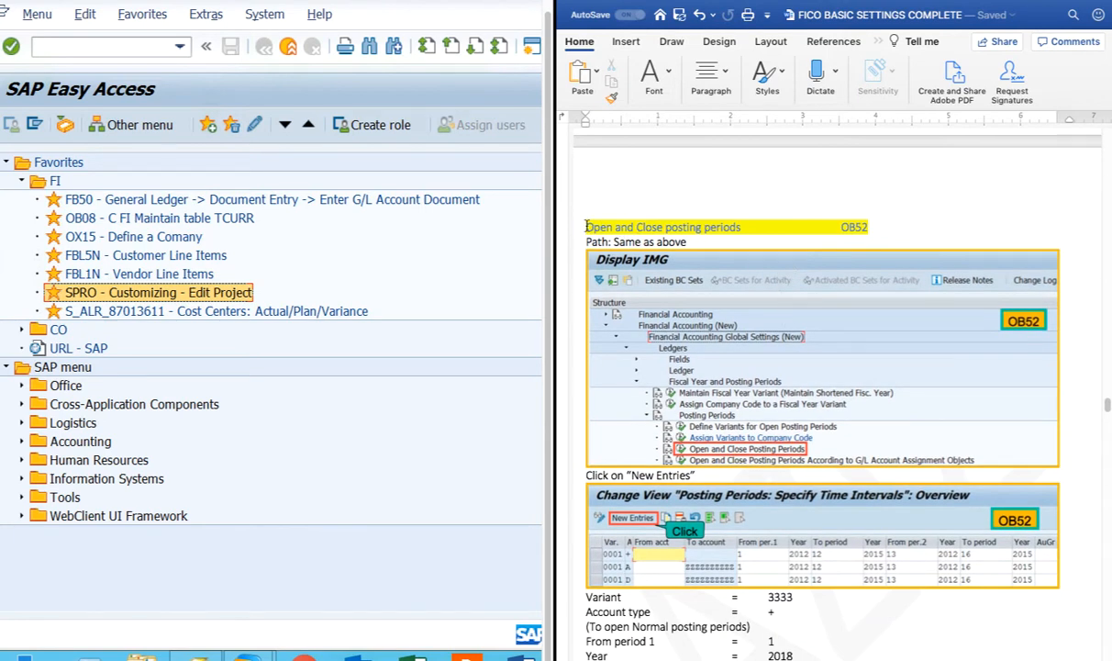
left_click_drag(557, 215, 858, 230)
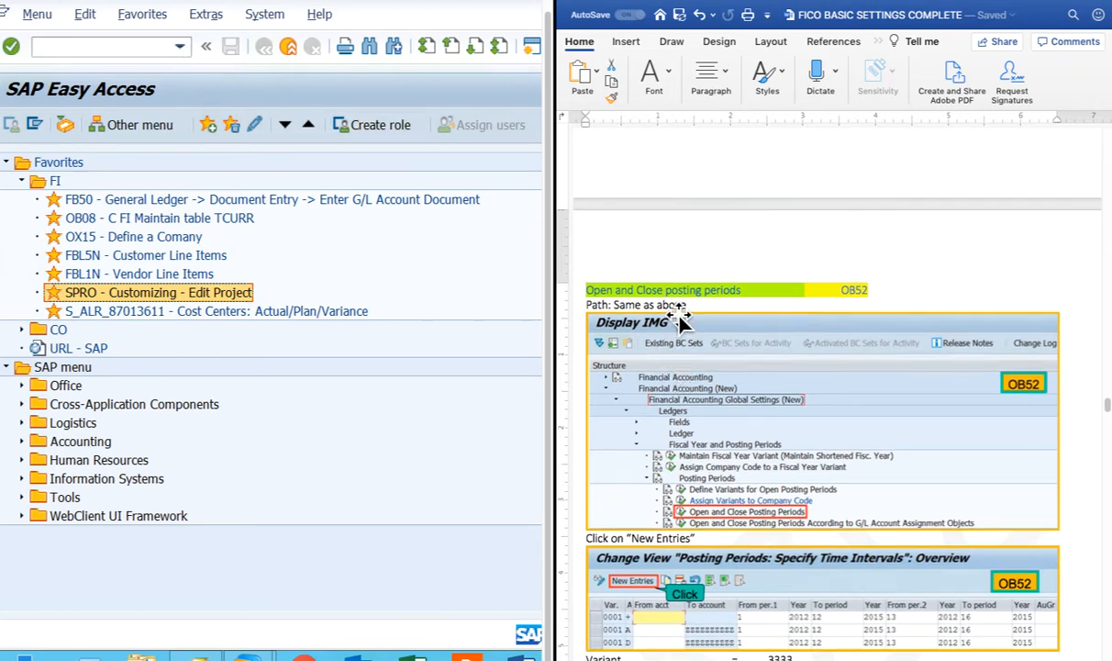
Look up the Posting Period Variant section and examine its IMG path and transaction code OBBO.
scroll(679, 314, "down", 10)
scroll(679, 314, "up", 5)
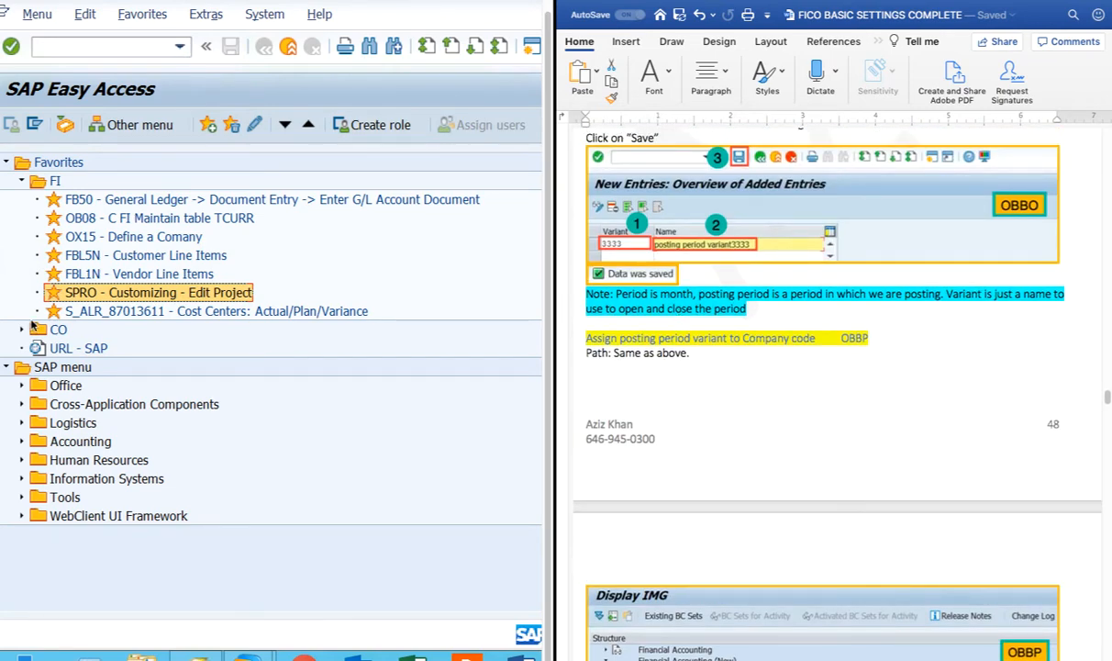
scroll(705, 395, "up", 6)
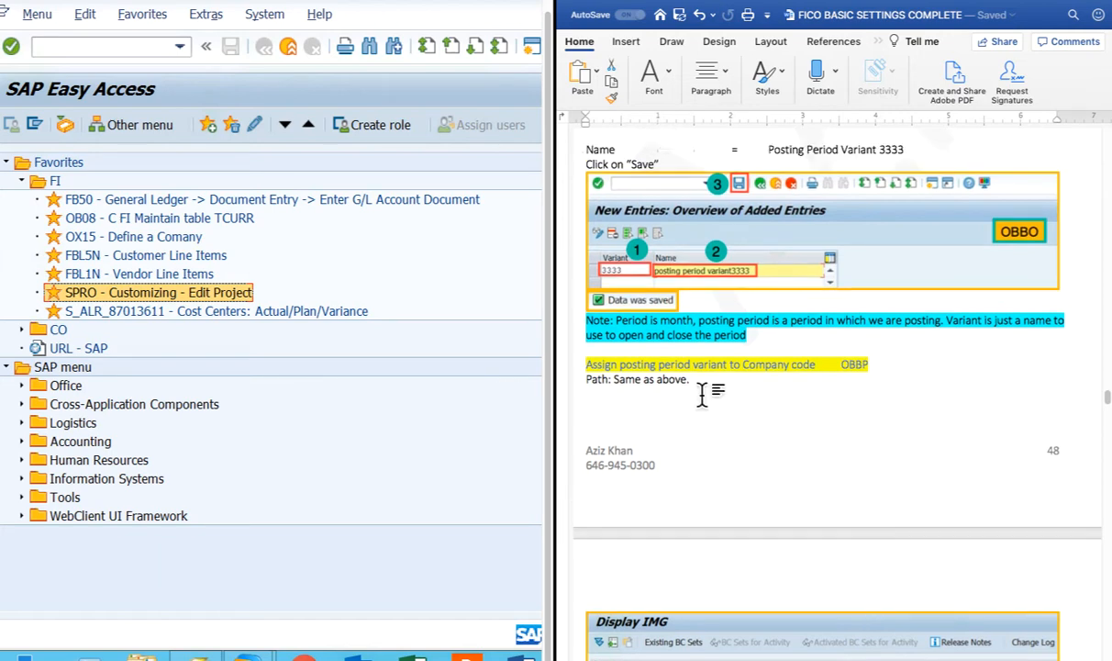
scroll(703, 404, "up", 13)
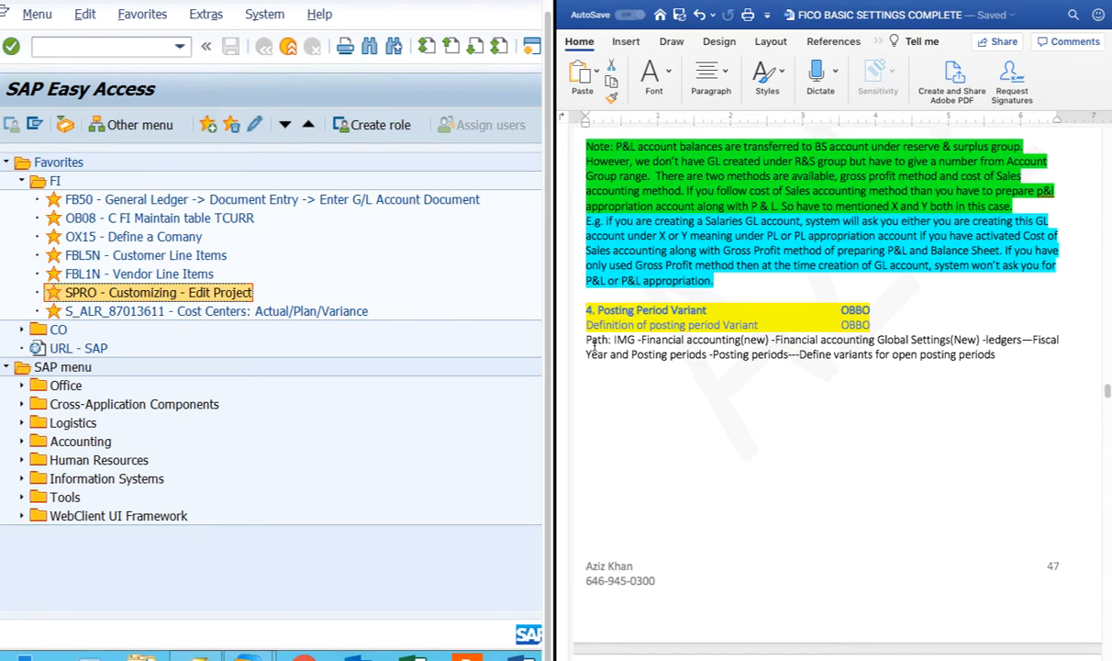
left_click_drag(564, 340, 1008, 355)
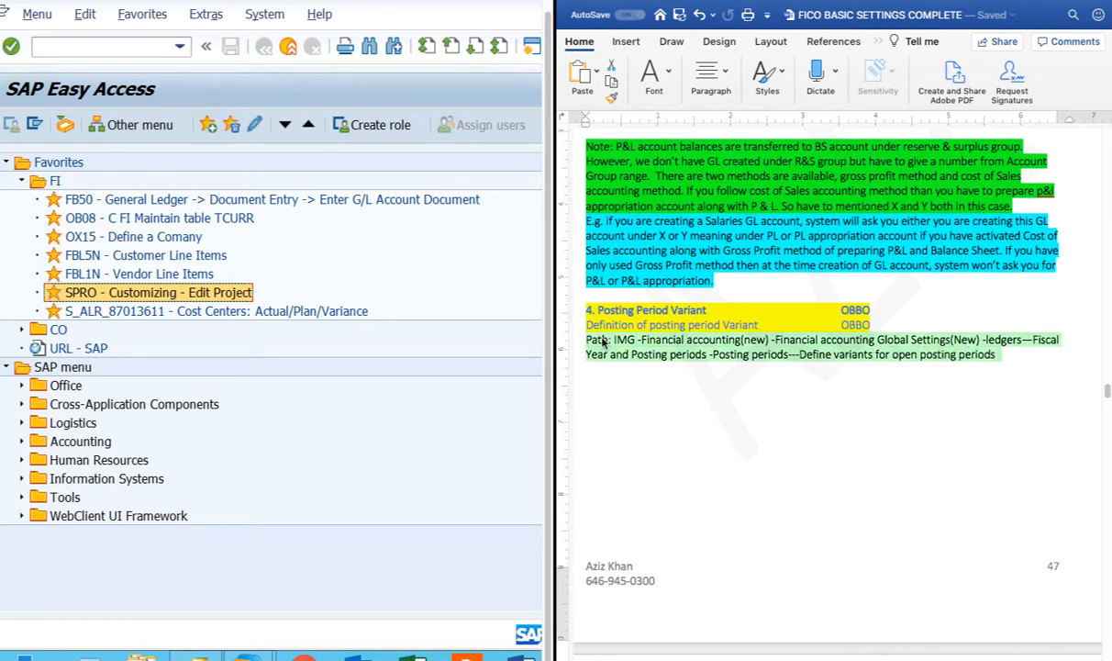
left_click(842, 310)
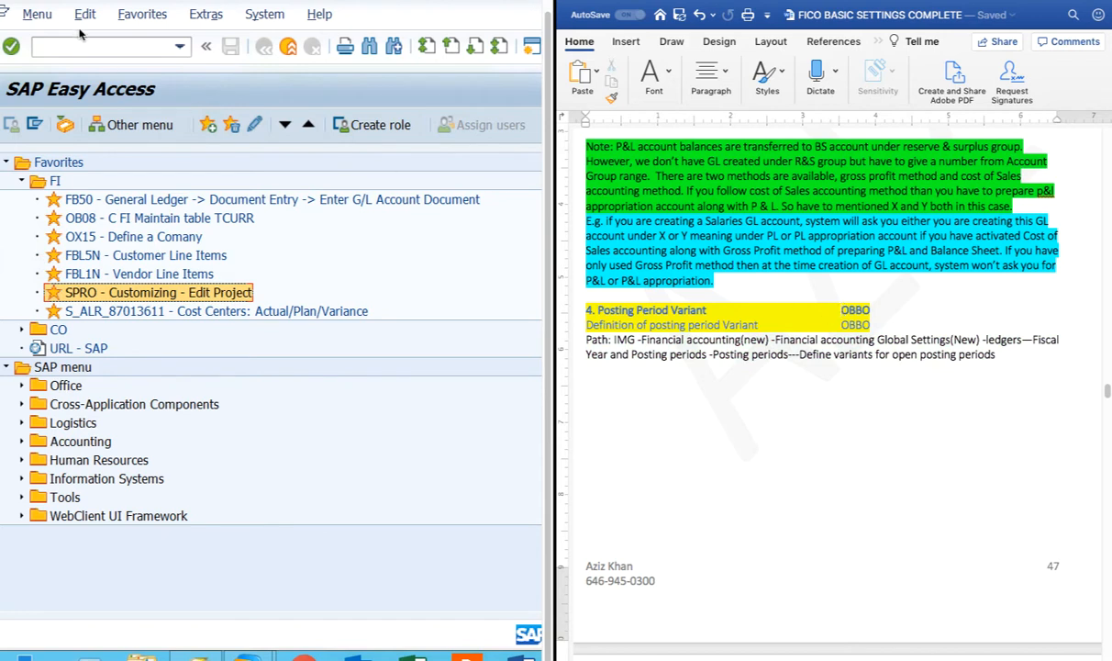
left_click(133, 47)
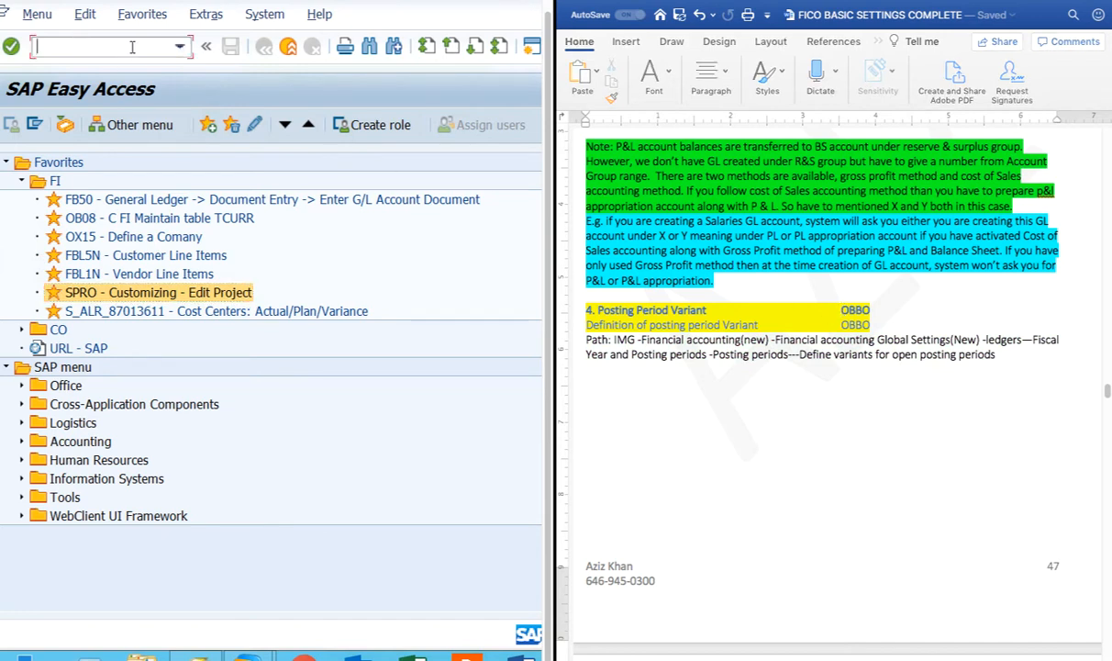
type("obbo")
key("Return")
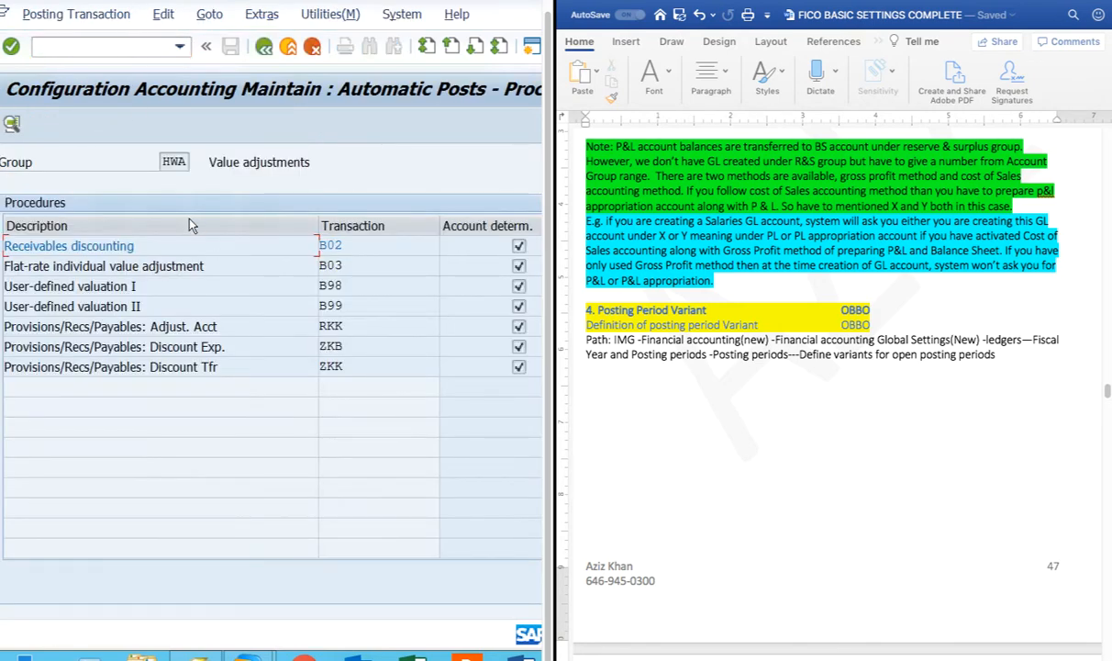
left_click(179, 46)
left_click(45, 95)
left_click(11, 46)
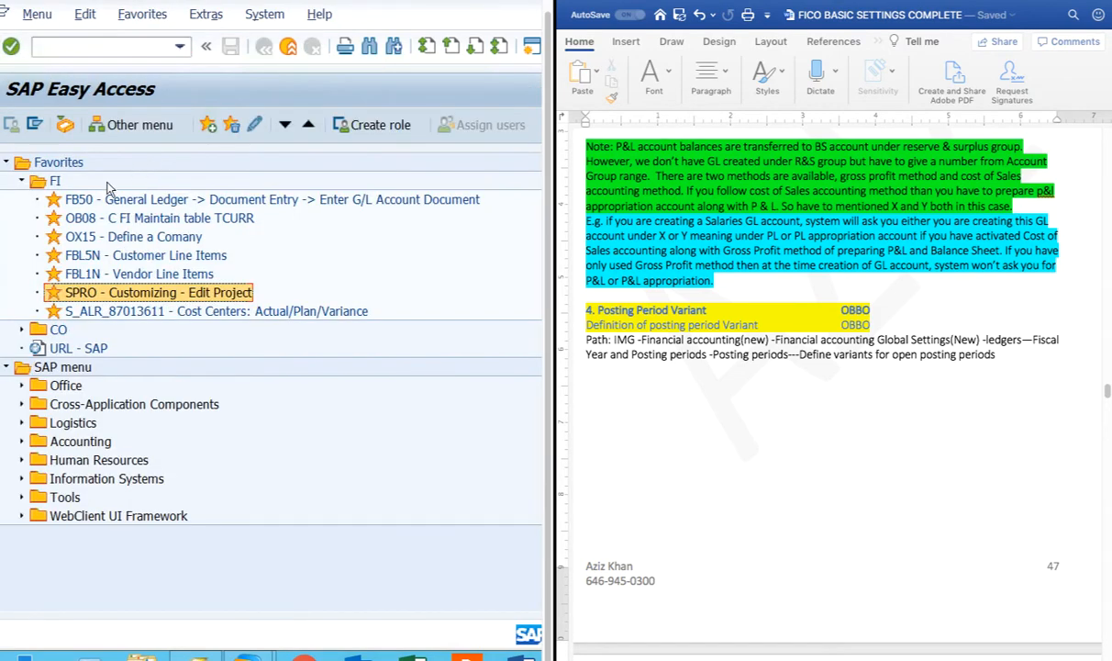
Collapse the FI favorites folder and run transaction OBBO to define posting period variants.
left_click(22, 182)
left_click(89, 42)
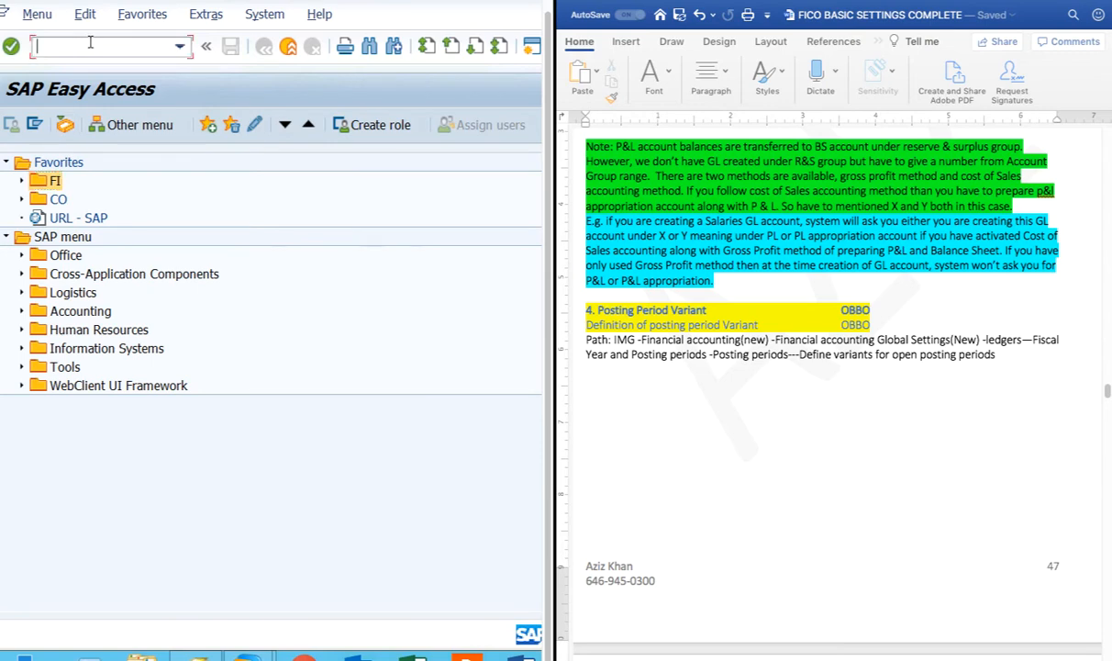
type("obbo")
key("Return")
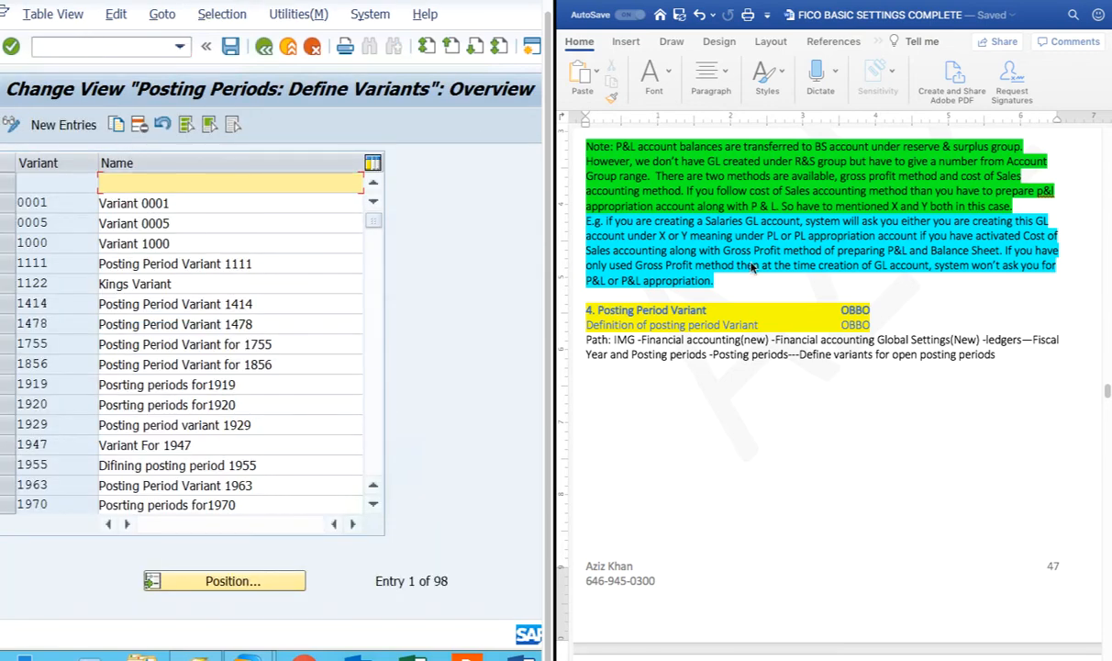
Create a new entry in the posting period variants table with 6363 as the variant.
scroll(714, 342, "down", 15)
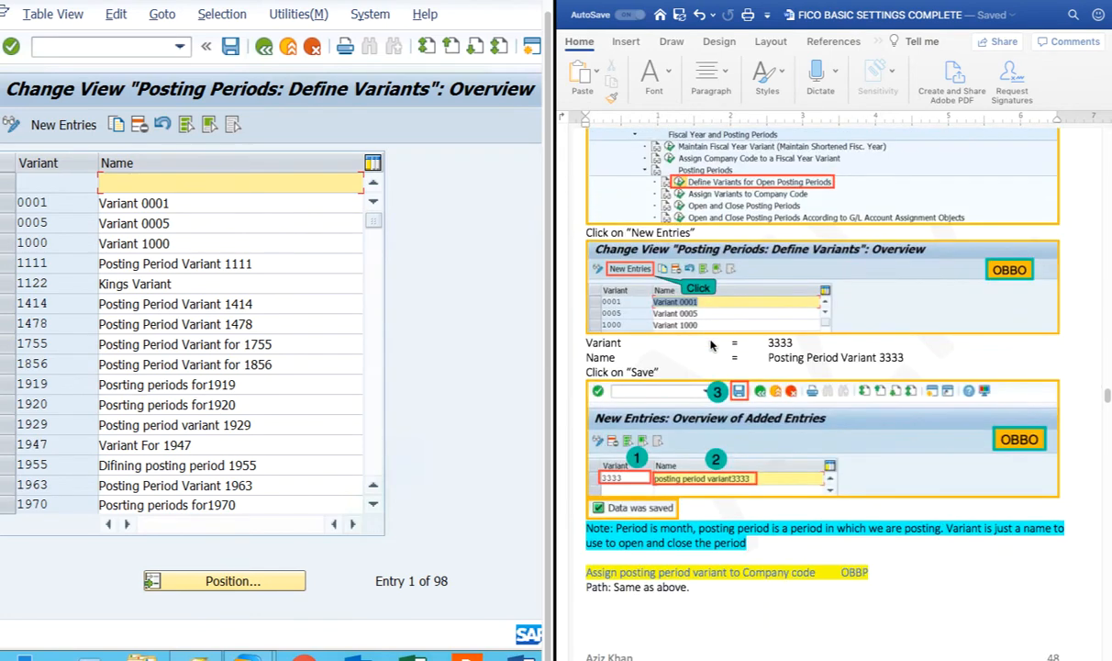
left_click(44, 124)
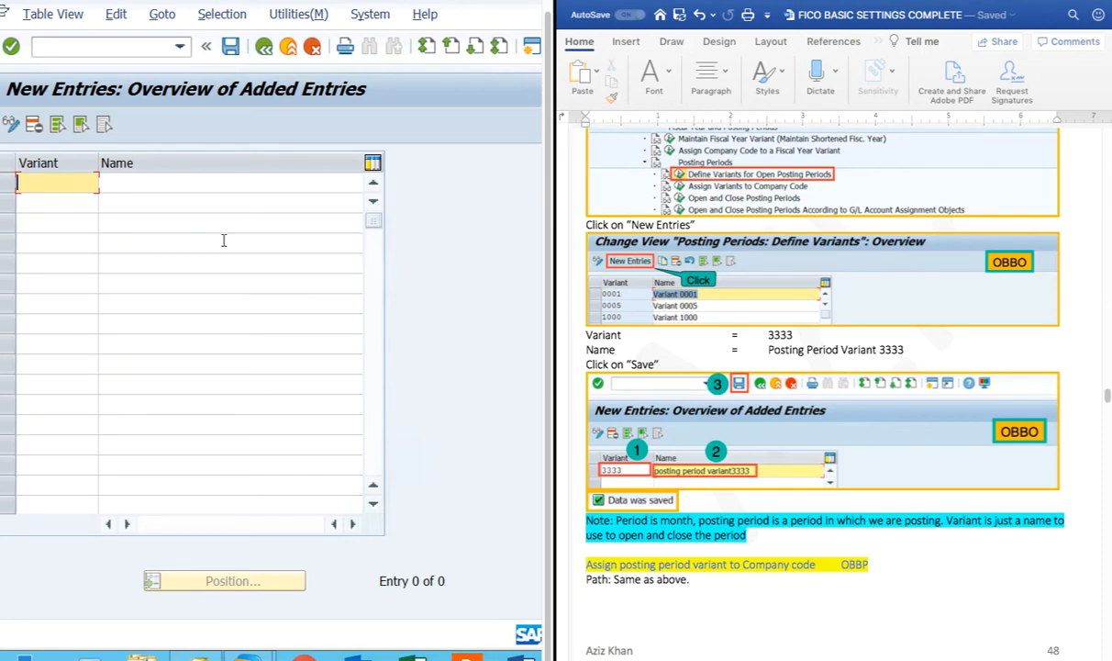
type("6363")
left_click(204, 184)
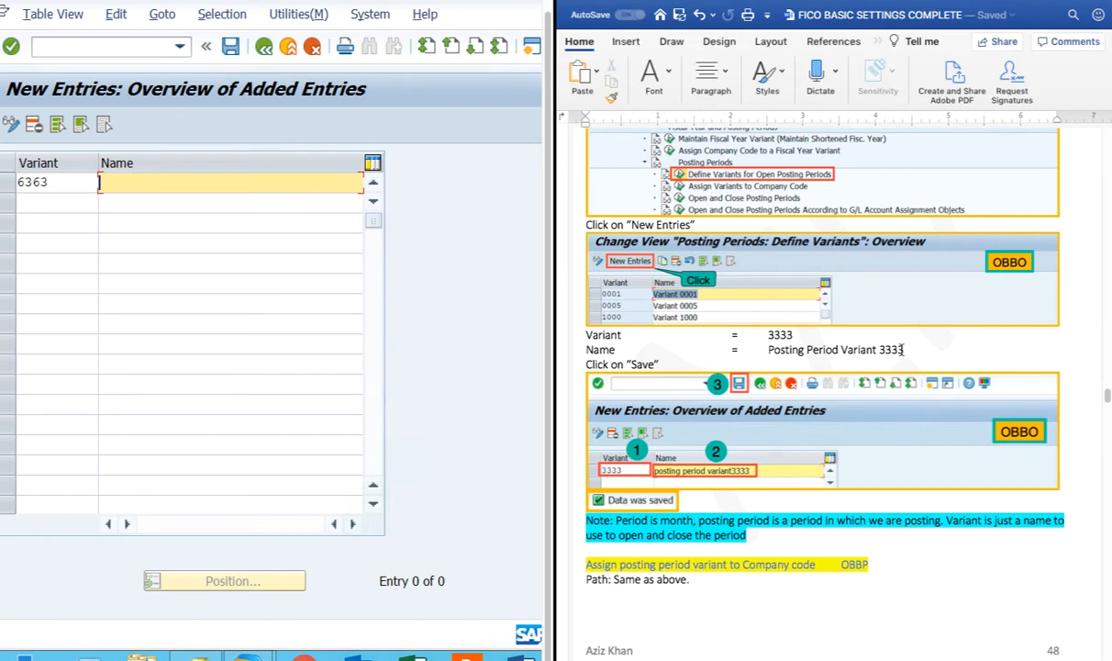
Replace the sample name "Posting Period Variant 3333" in the Word document with "p" and return to the variants overview in SAP.
left_click_drag(905, 350, 769, 349)
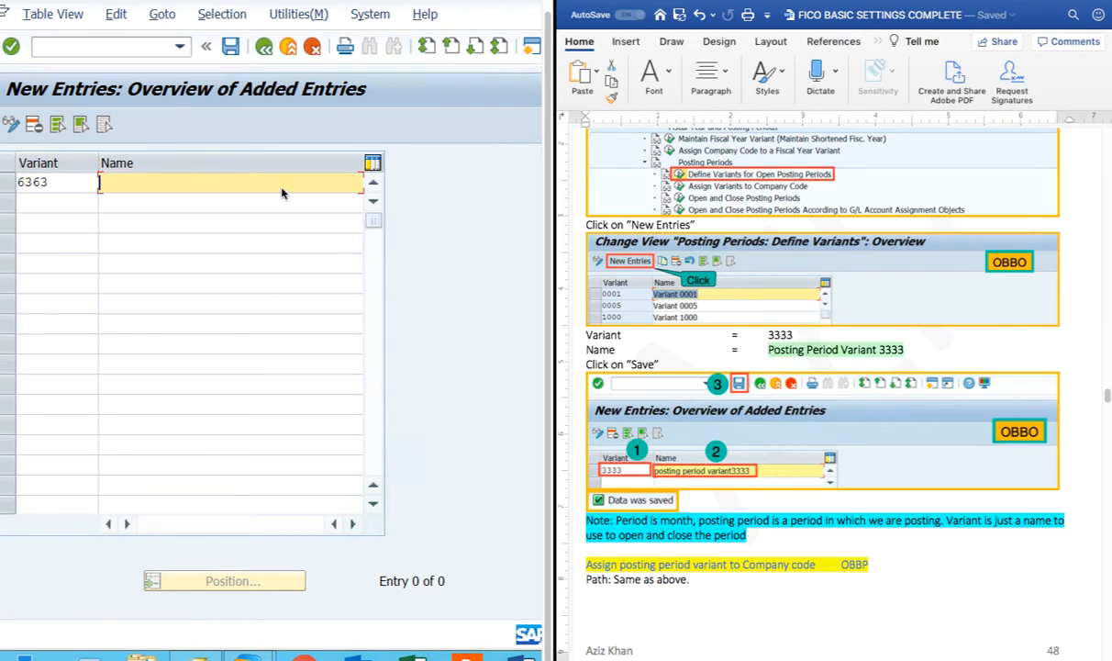
type("p")
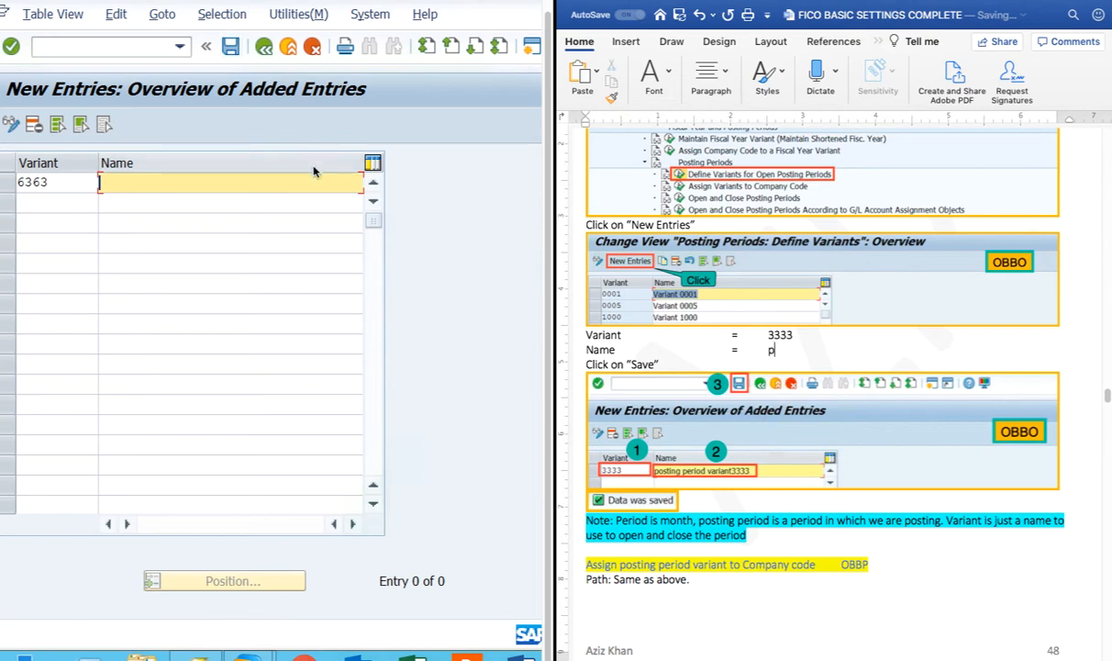
left_click(264, 49)
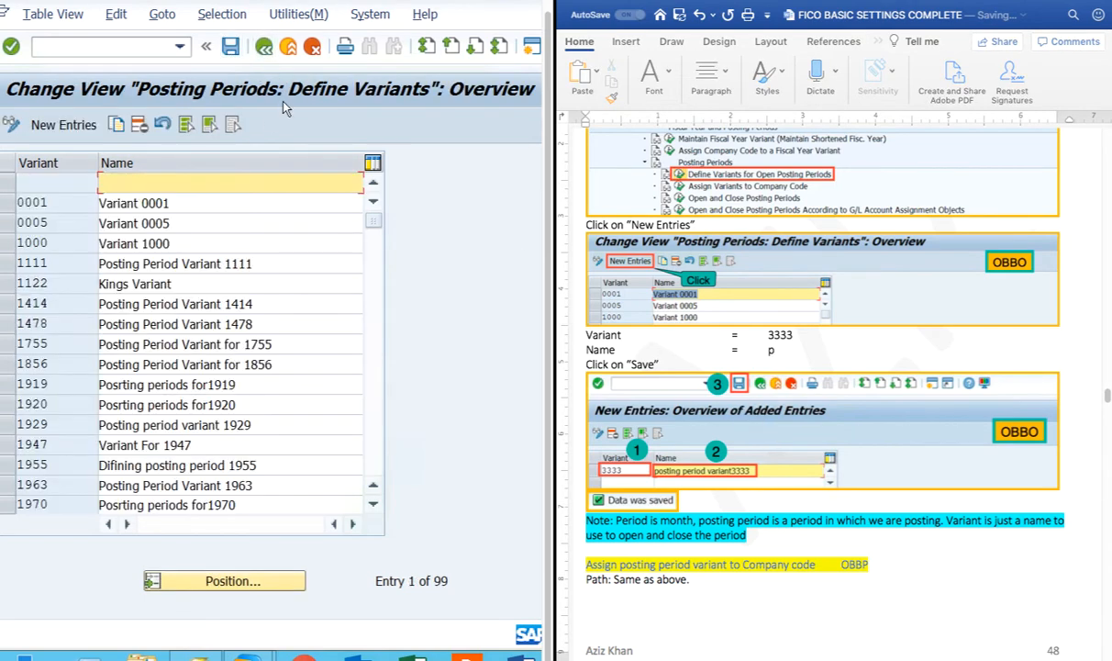
Leave the posting period variants overview and discard the unsaved changes.
left_click(264, 49)
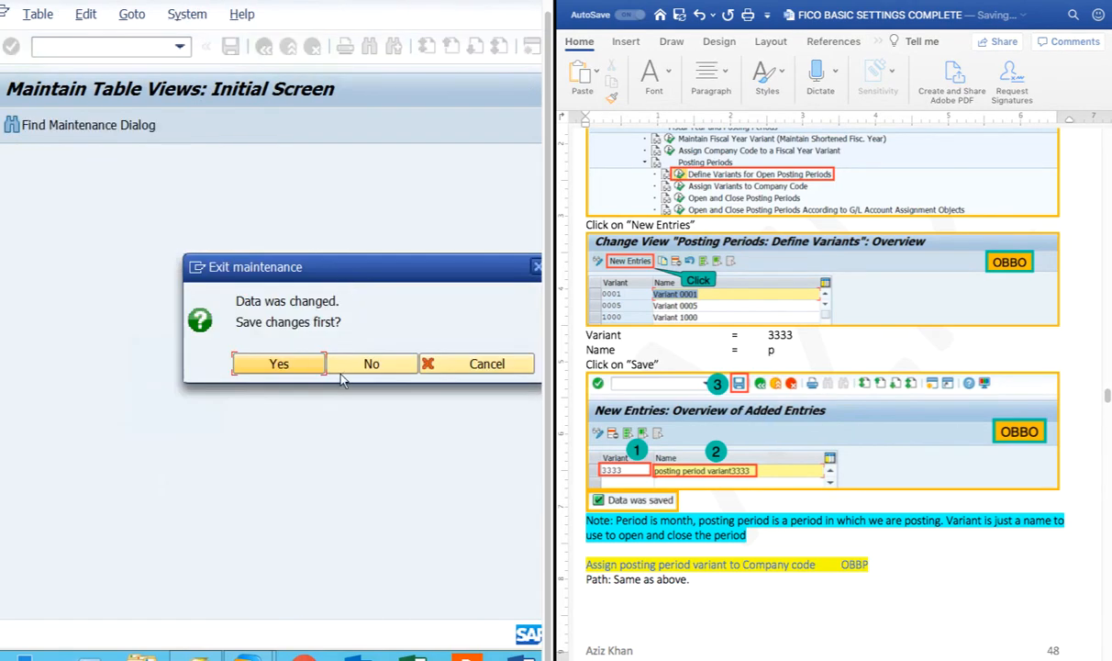
left_click(368, 366)
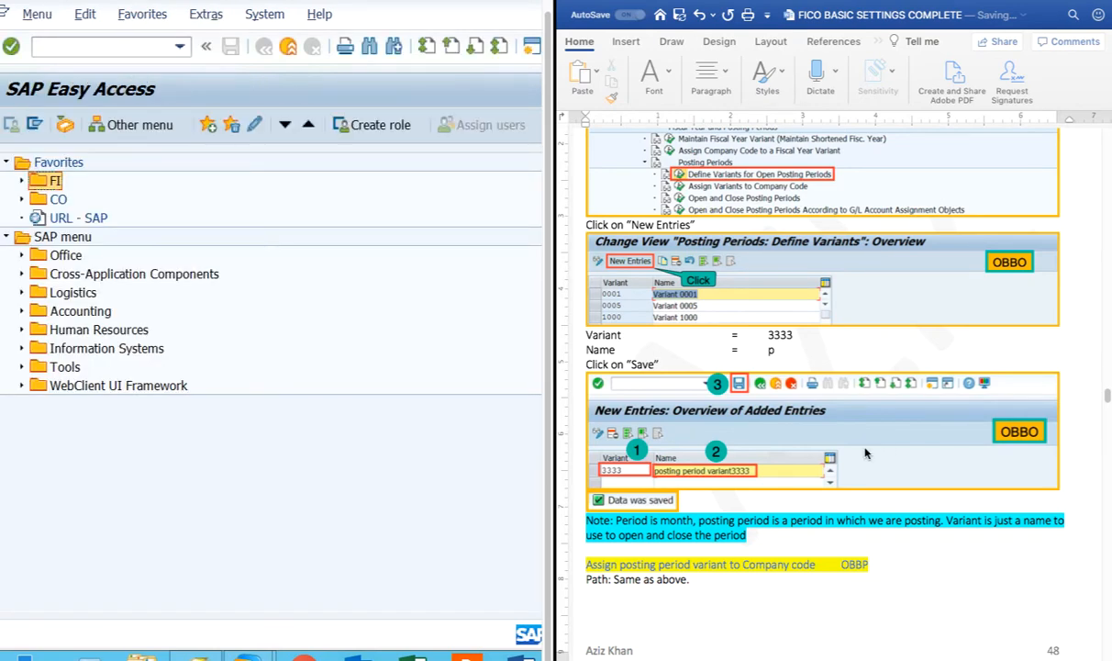
Read through the Word instructions for OBBP variant assignment and OB52 posting periods, up to the Document Types section.
scroll(824, 430, "down", 5)
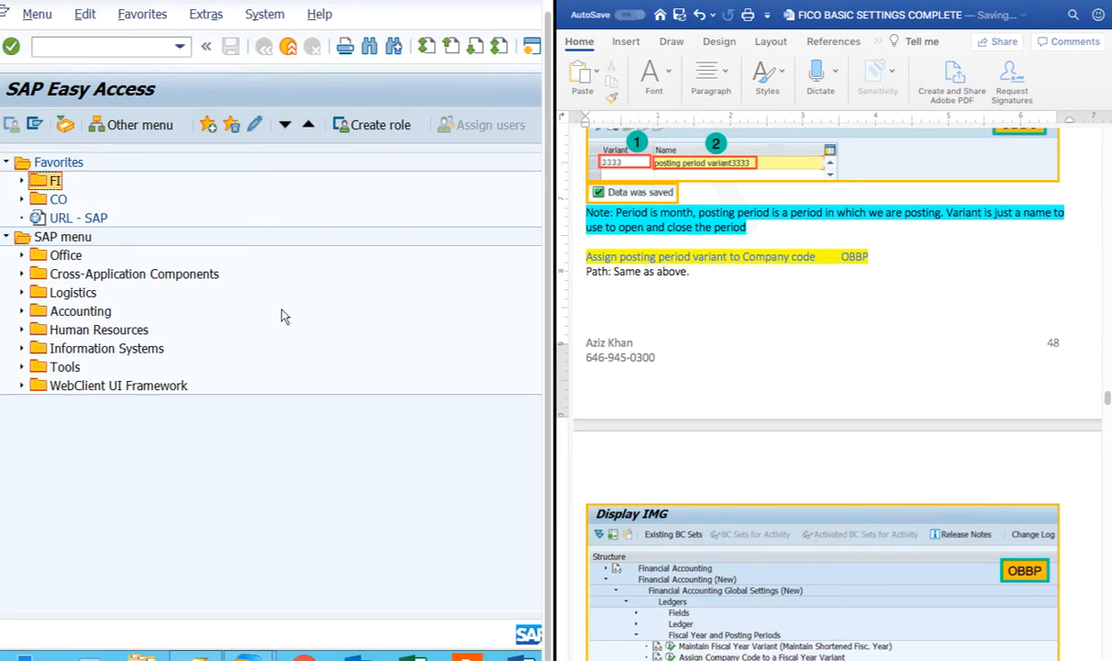
scroll(773, 442, "down", 5)
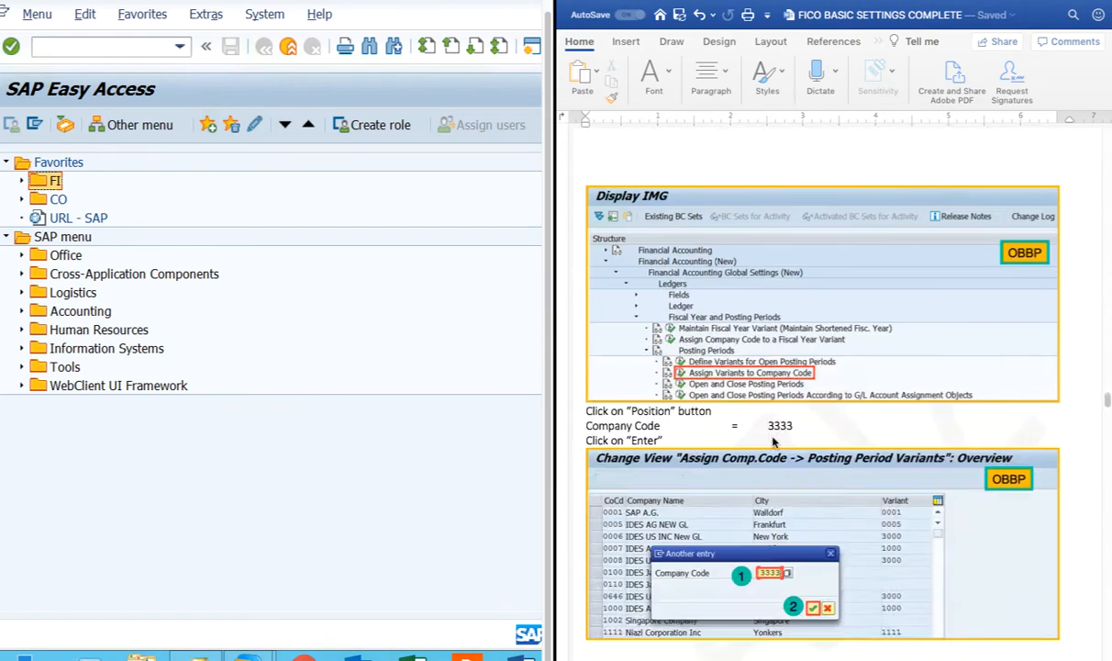
scroll(774, 442, "down", 10)
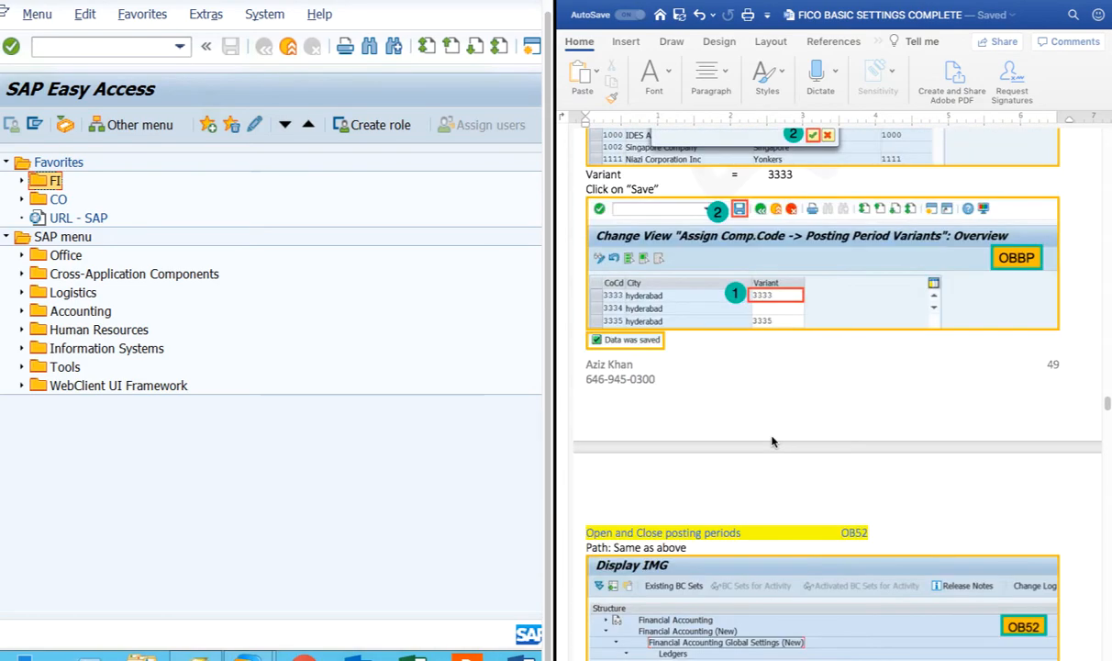
scroll(773, 442, "up", 3)
scroll(739, 446, "down", 7)
scroll(739, 446, "up", 8)
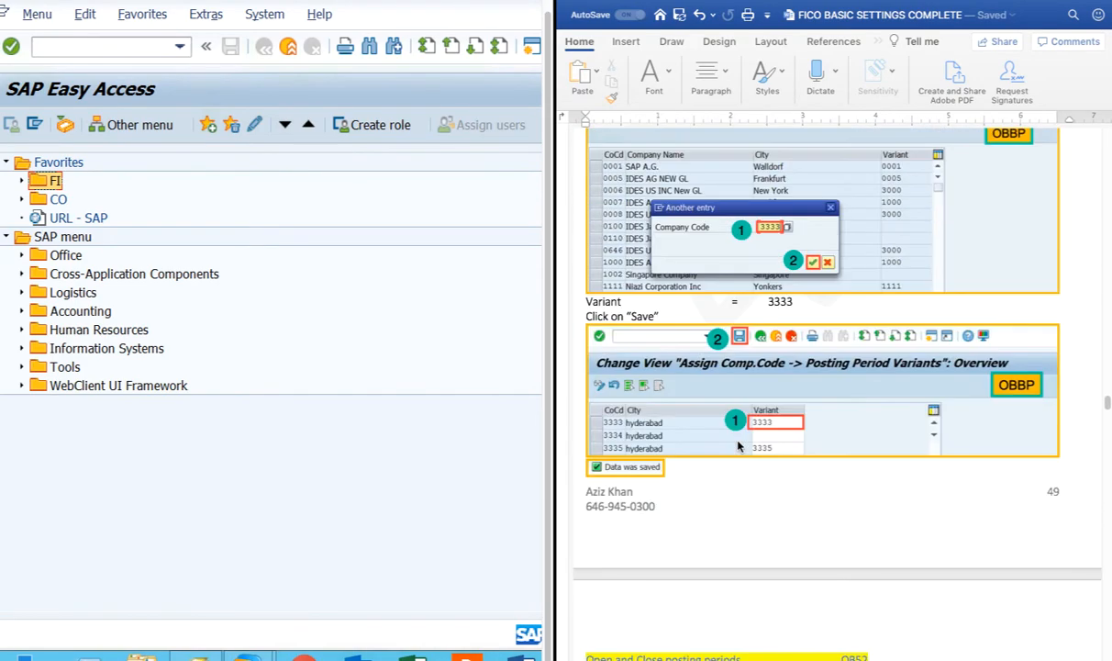
scroll(738, 446, "down", 7)
scroll(739, 446, "down", 15)
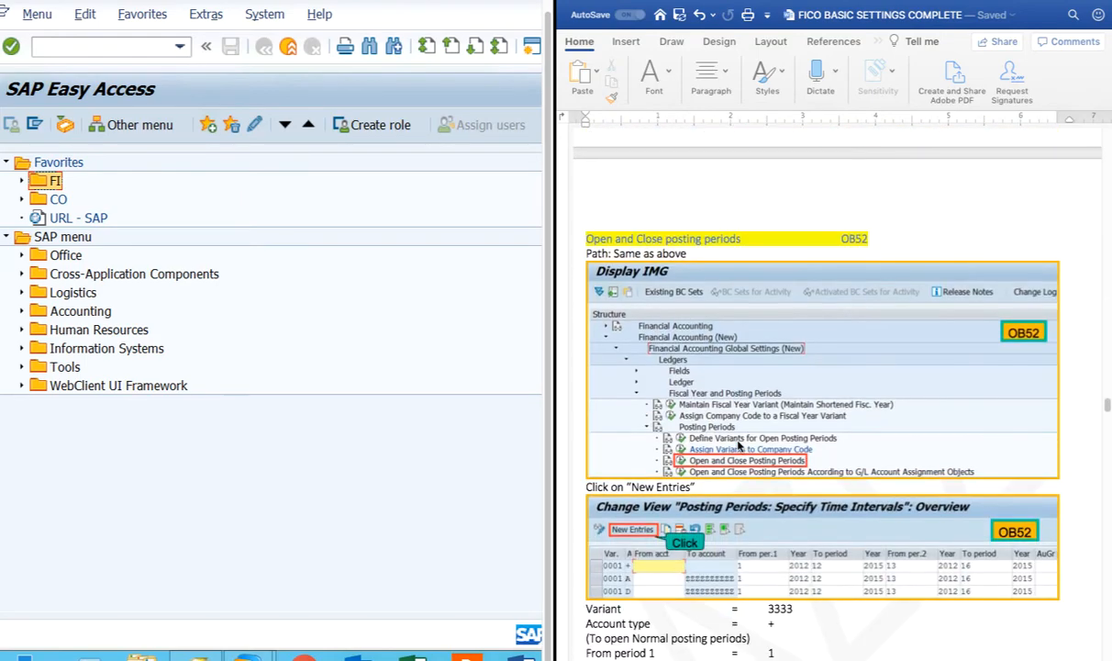
scroll(739, 446, "down", 10)
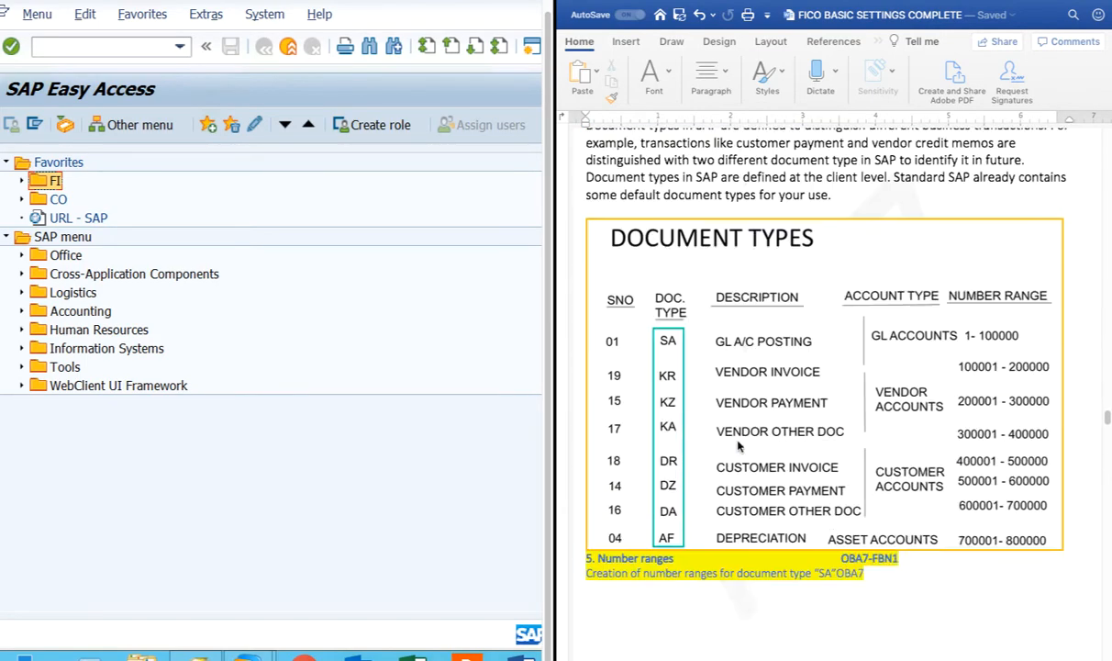
scroll(739, 446, "up", 3)
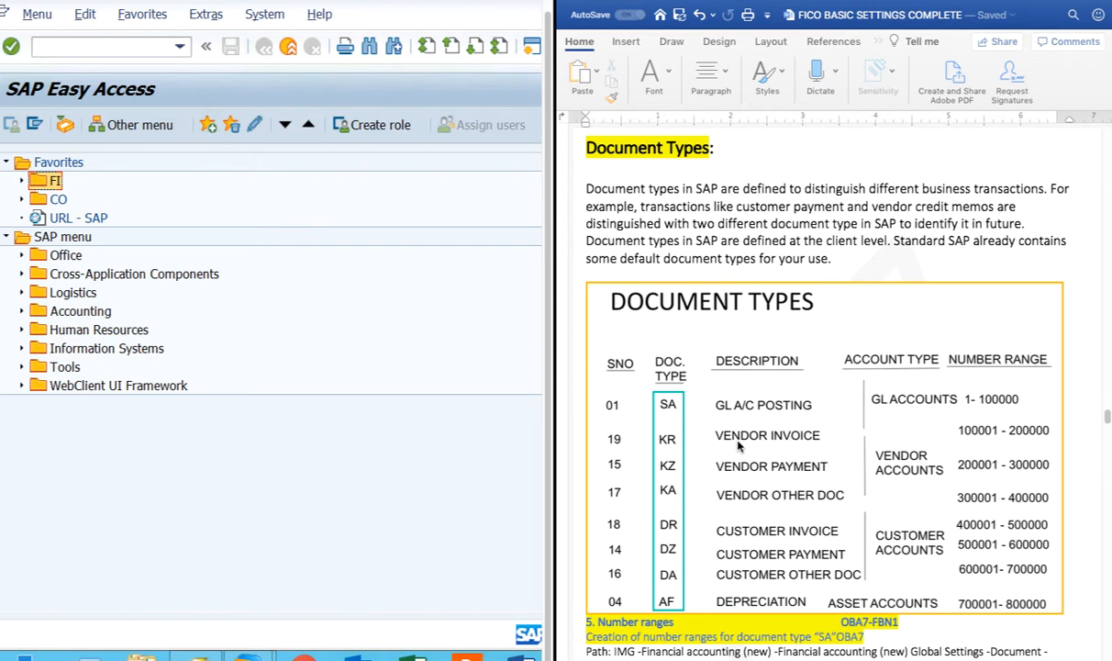
scroll(66, 202, "left", 1)
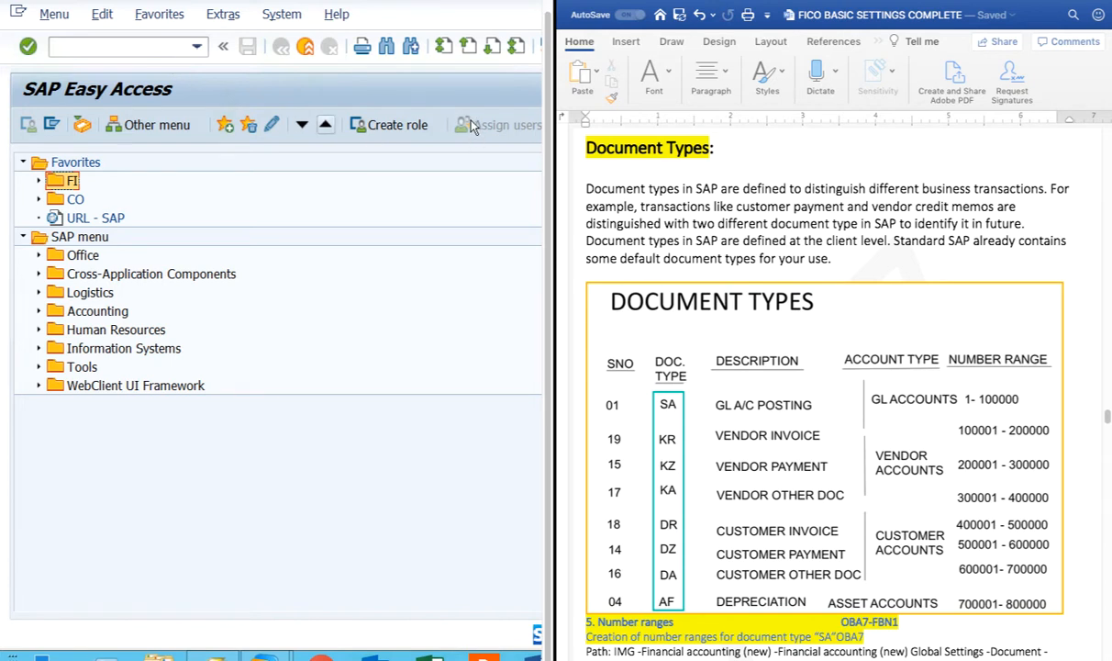
key("ctrl+Left")
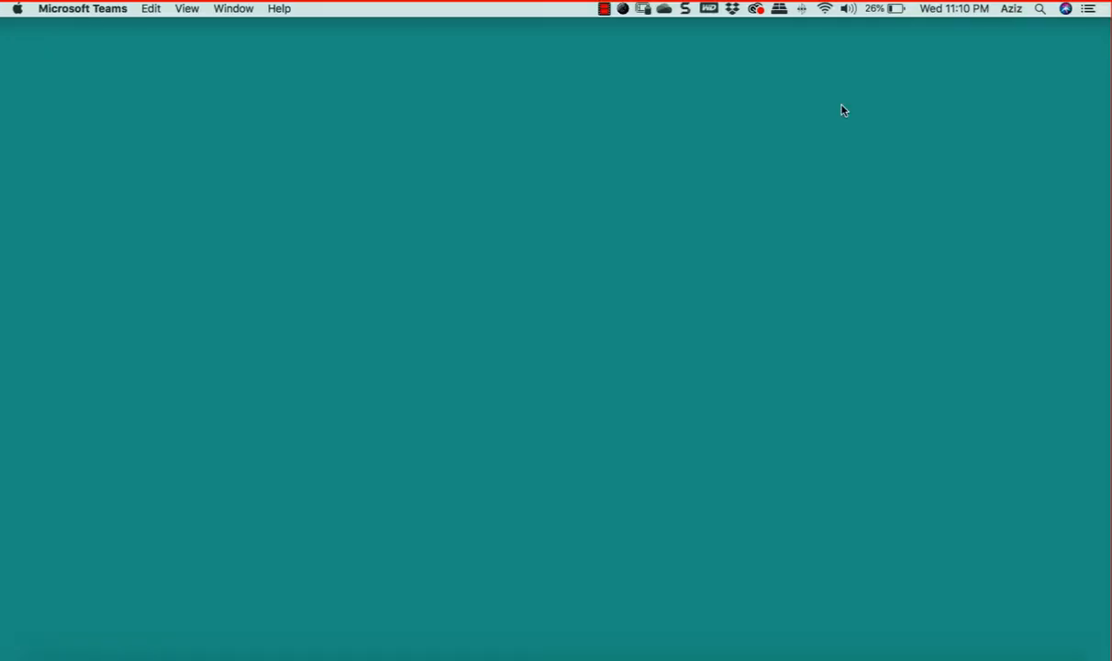
key("ctrl+Right")
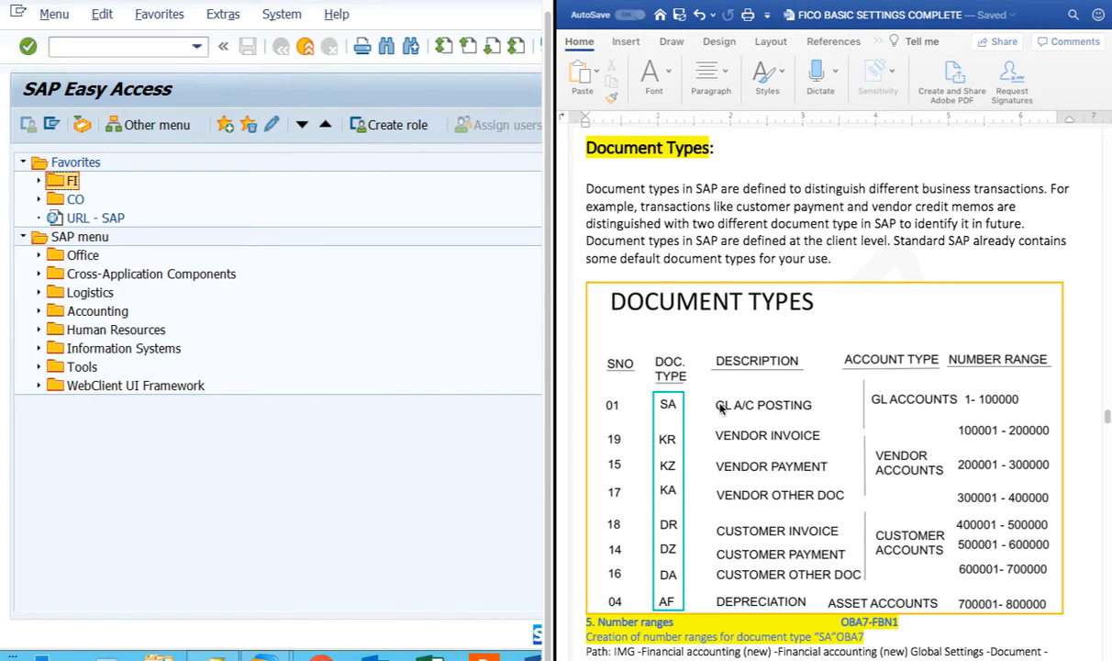
Look up the document type number range transaction in the Word document, reset the SAP session with /n and run OBA7.
scroll(808, 394, "down", 2)
scroll(852, 410, "down", 1)
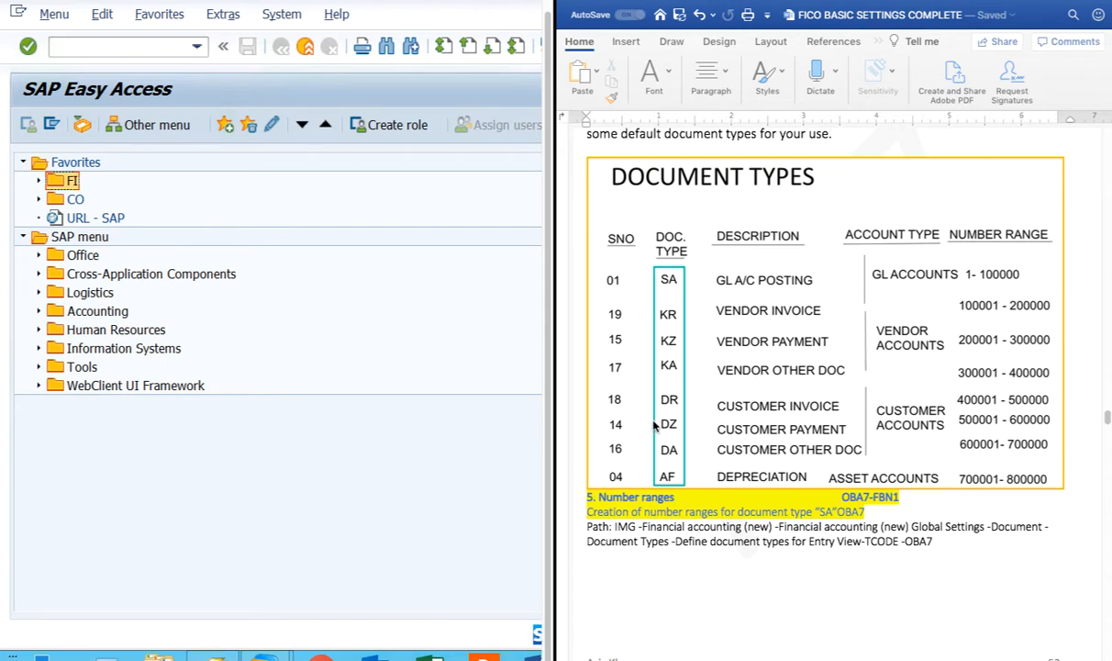
scroll(806, 394, "down", 2)
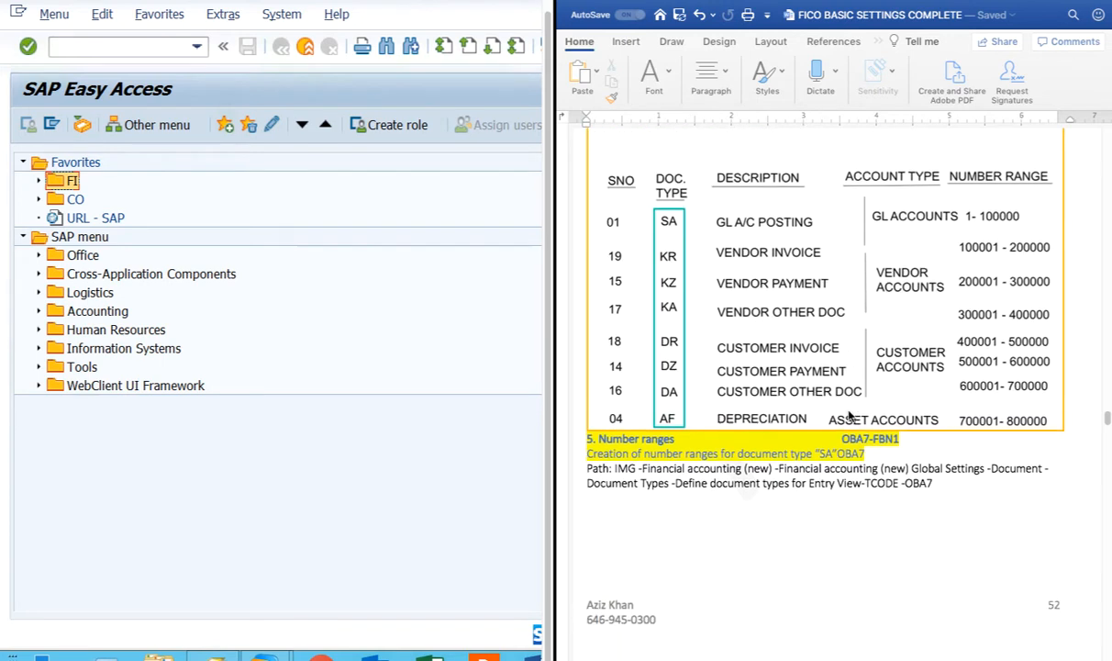
left_click(198, 48)
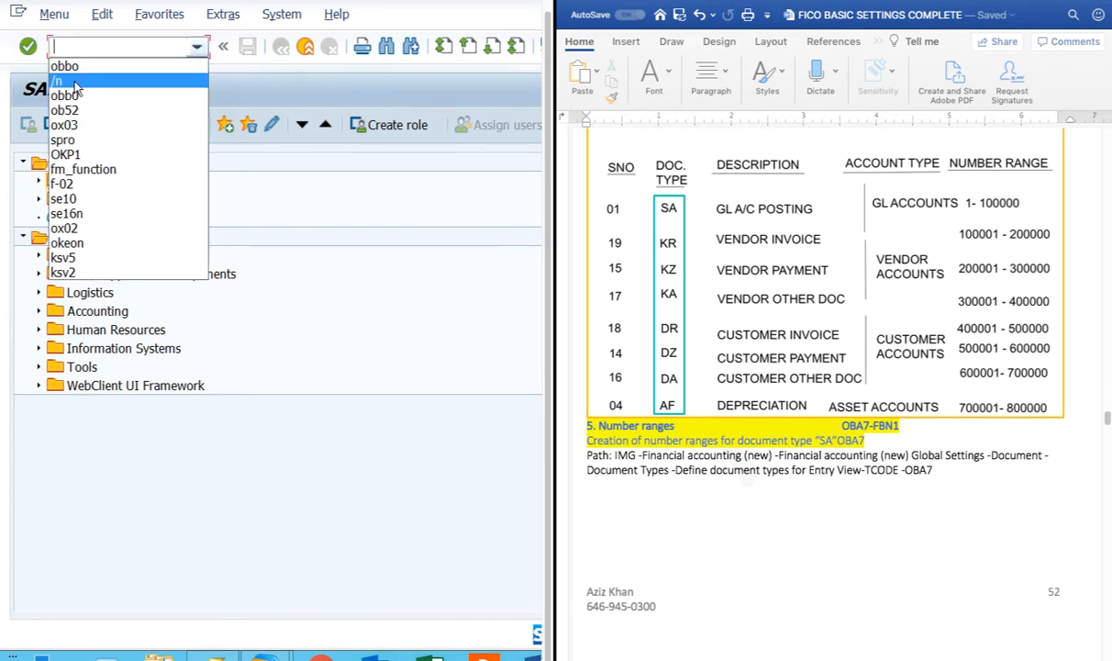
left_click(70, 82)
left_click(29, 49)
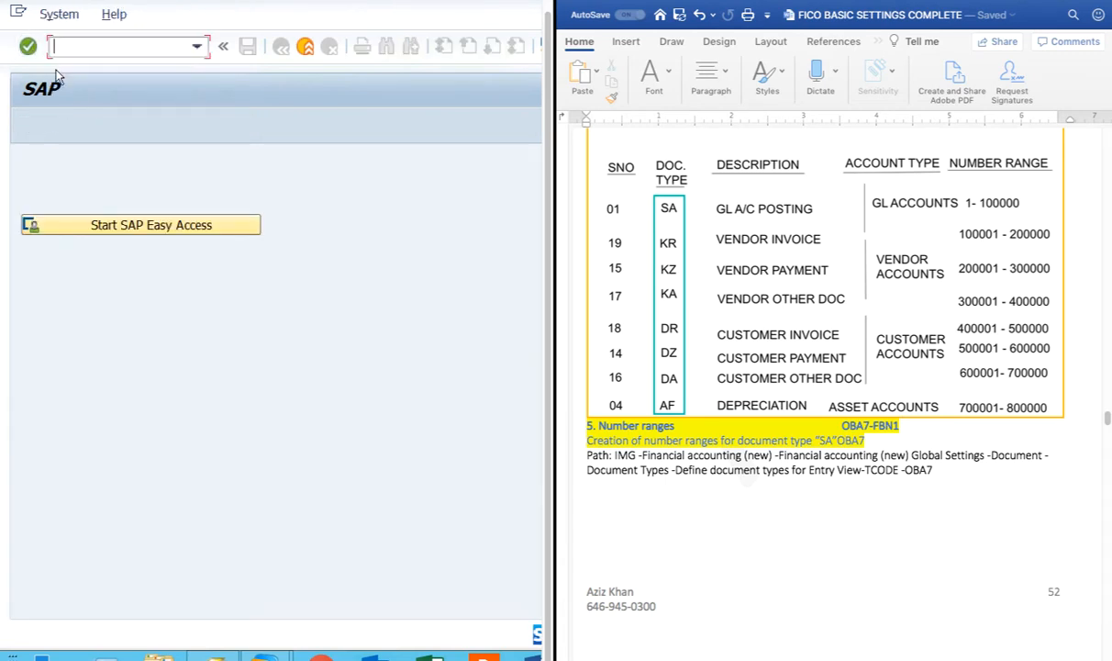
type("oba7")
key("Return")
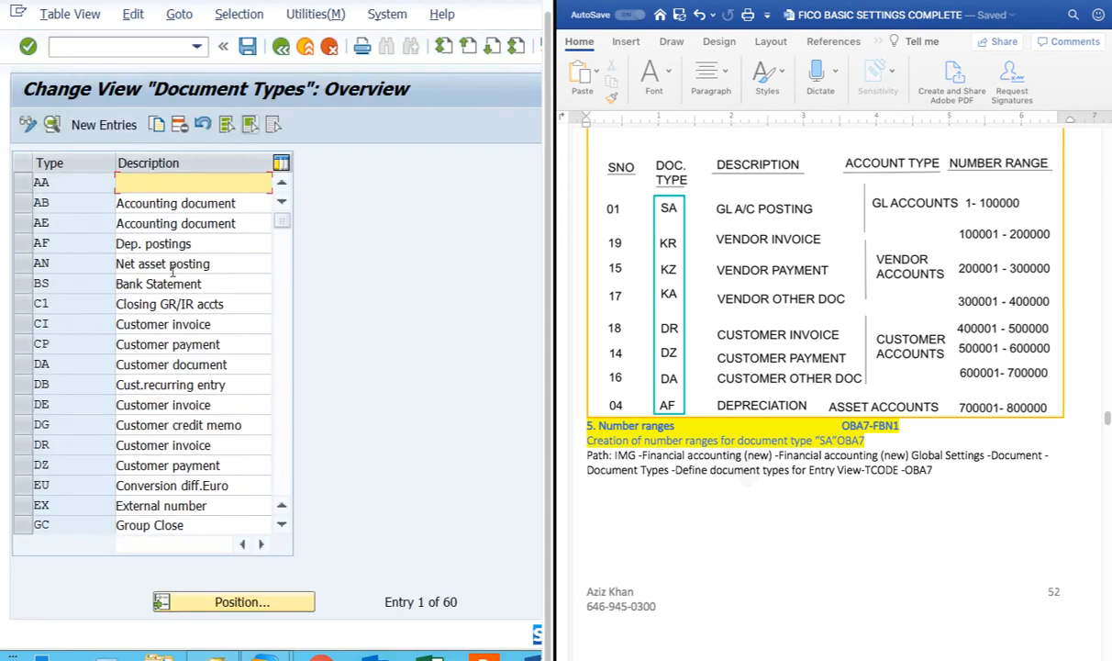
Locate document type SA in the document types table and open its details.
left_click(443, 603)
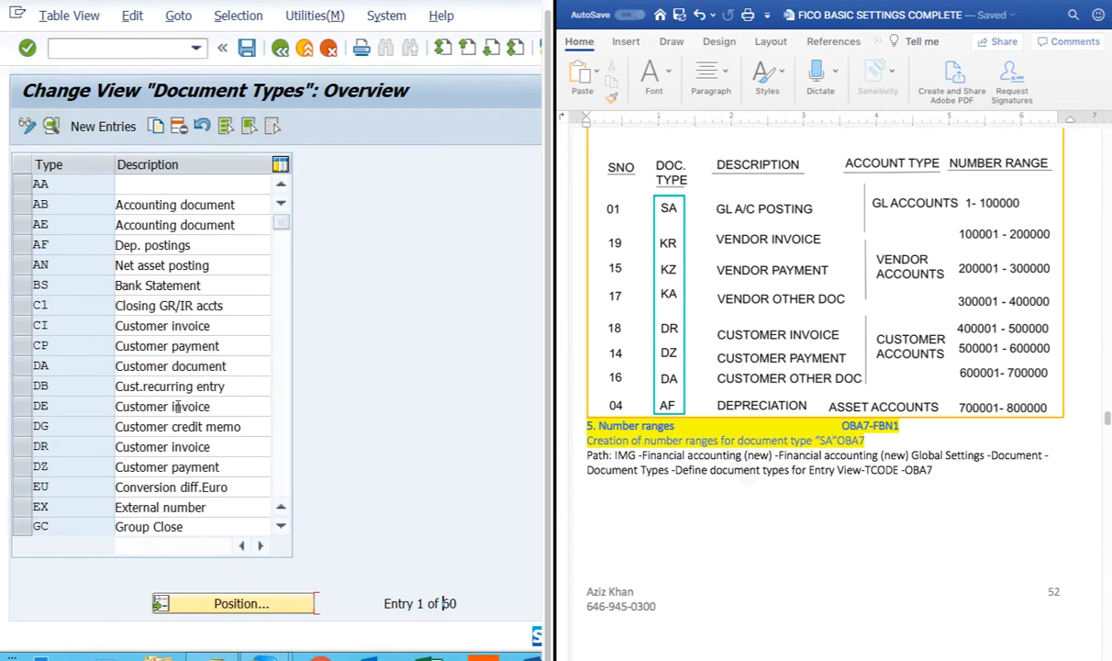
left_click(229, 606)
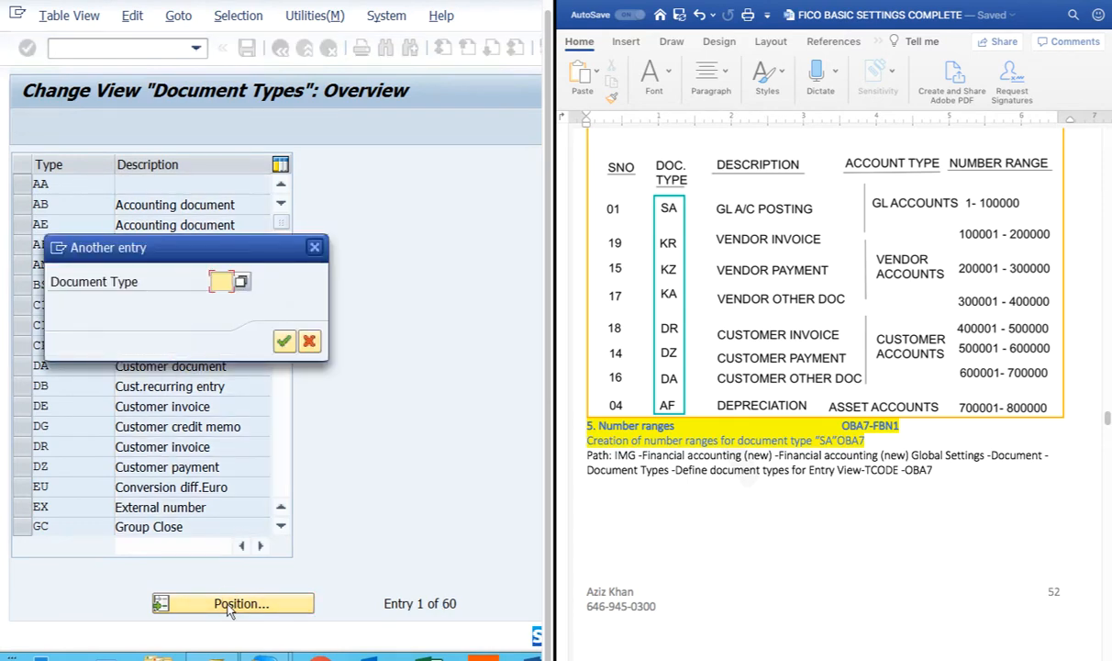
type("SA")
key("Return")
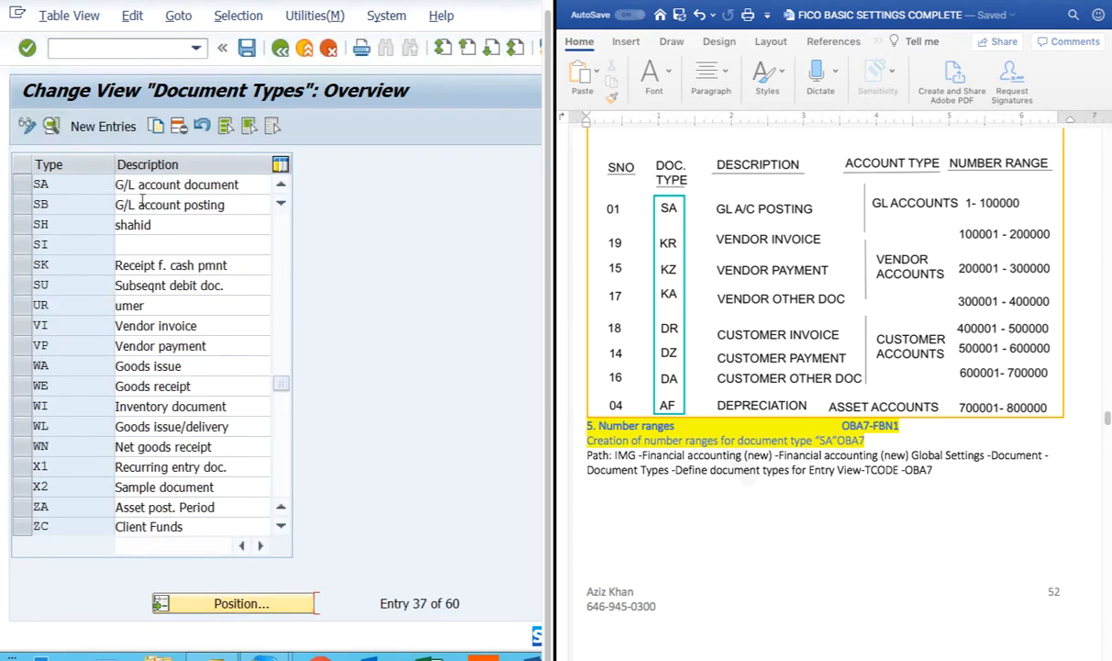
left_click(92, 180)
double_click(81, 181)
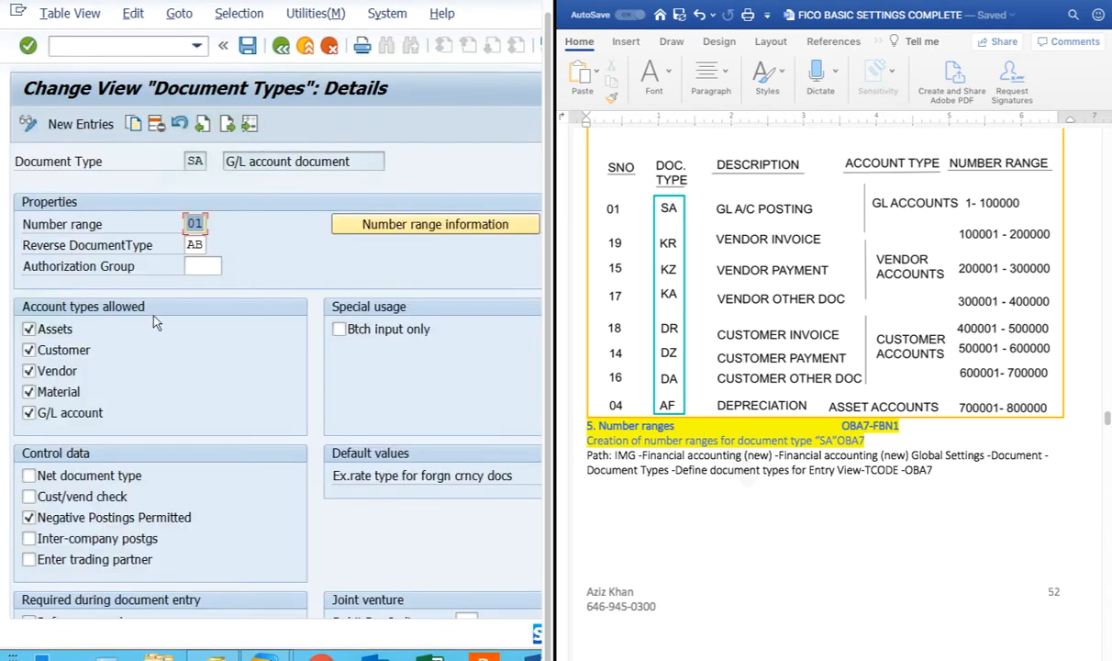
Clear all five allowed account types of document type SA: Assets, Customer, Vendor, Material and G/L account.
left_click_drag(201, 161, 163, 166)
left_click(163, 166)
key("Tab")
left_click(28, 350)
left_click(28, 370)
left_click(28, 392)
left_click(28, 413)
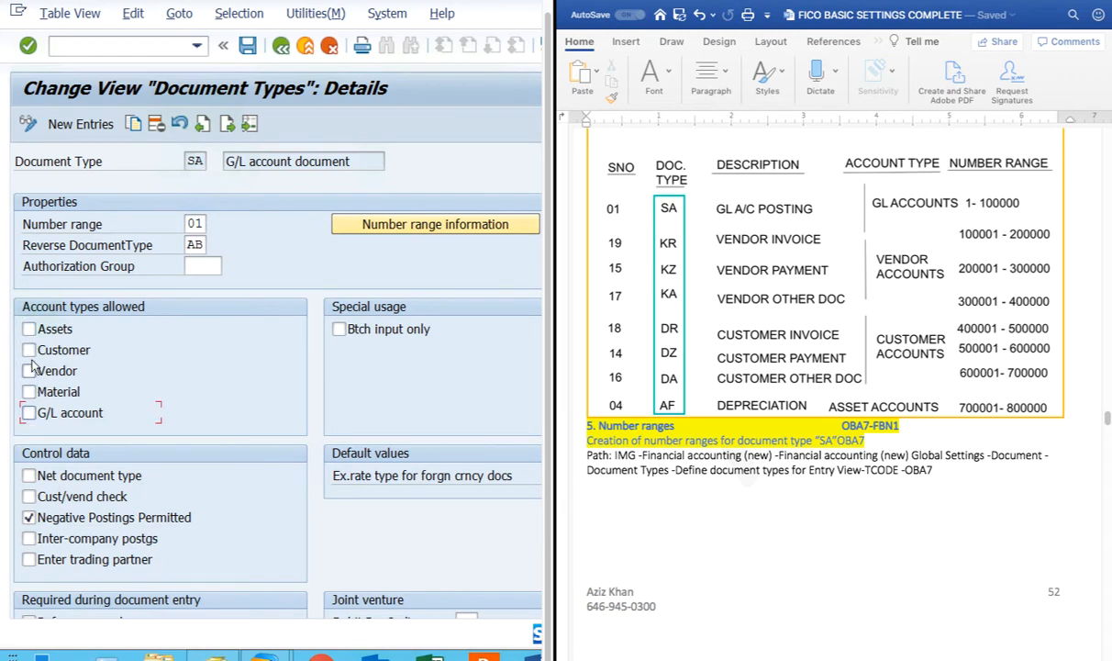
Allow Assets, Customer, Vendor, Material and G/L account again for document type SA.
left_click(29, 329)
left_click(28, 351)
left_click(29, 371)
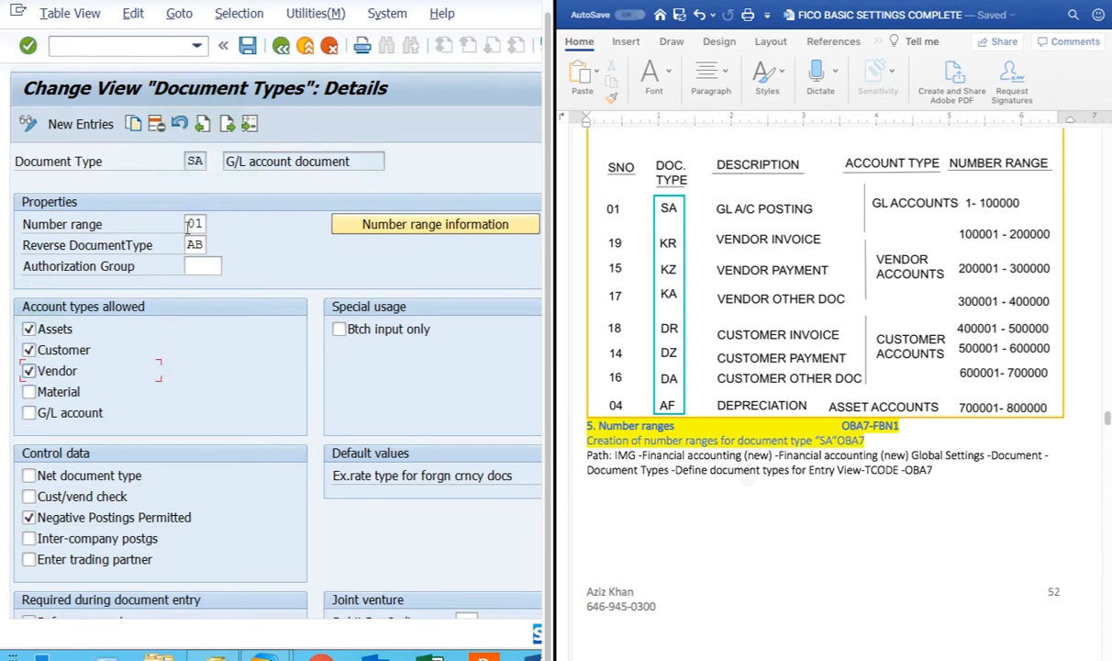
left_click(28, 392)
left_click(28, 413)
Remove Material, Vendor, Customer and Assets from SA's allowed account types, keeping only G/L account.
left_click(192, 158)
left_click(29, 392)
left_click(28, 371)
left_click(29, 350)
left_click(28, 328)
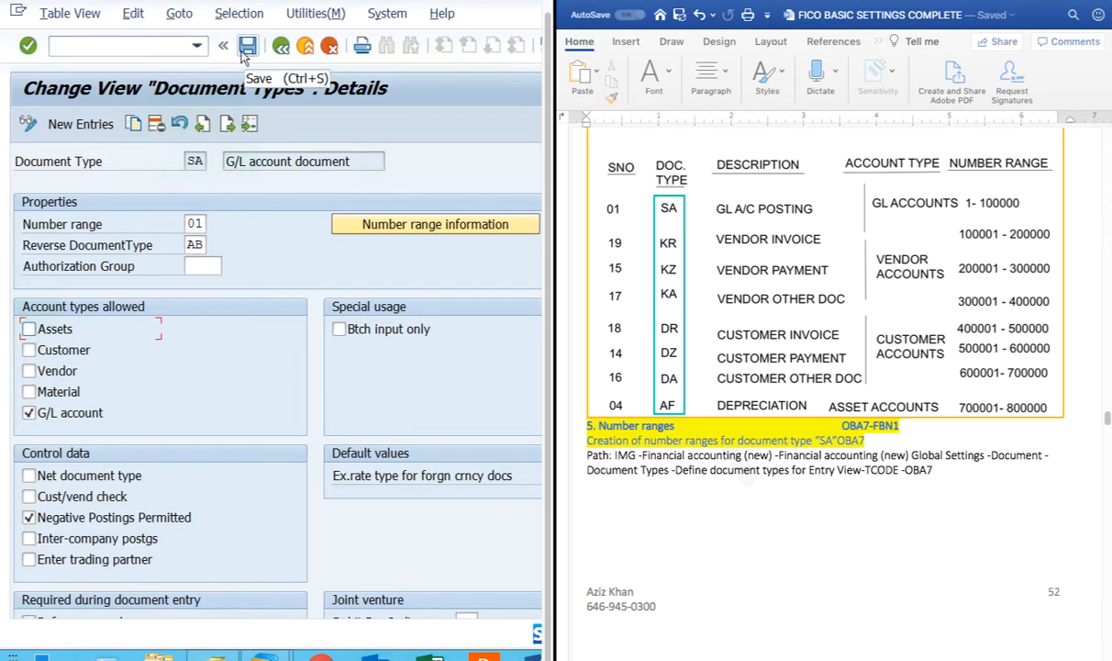
Re-enable Material, Vendor, Customer and Assets as allowed account types for SA and clear them once more.
left_click(28, 392)
left_click(28, 371)
left_click(29, 350)
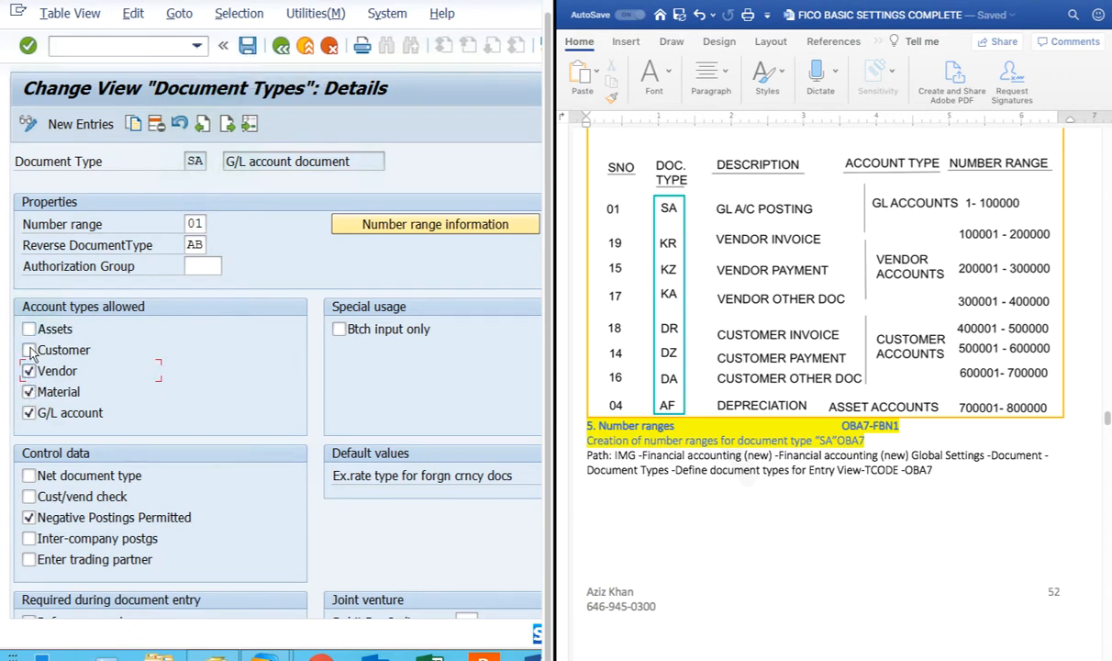
left_click(29, 328)
left_click(29, 349)
left_click(29, 370)
left_click(28, 391)
Examine the number range key assigned to document type SA.
left_click(194, 160)
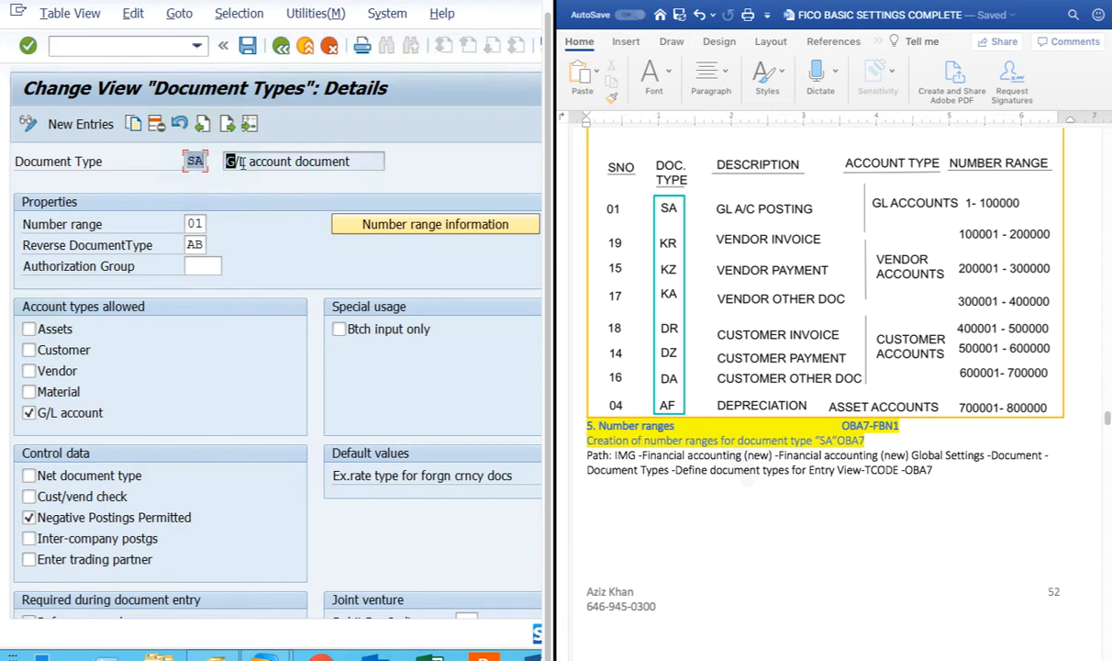
left_click(186, 221)
left_click(188, 161)
double_click(211, 223)
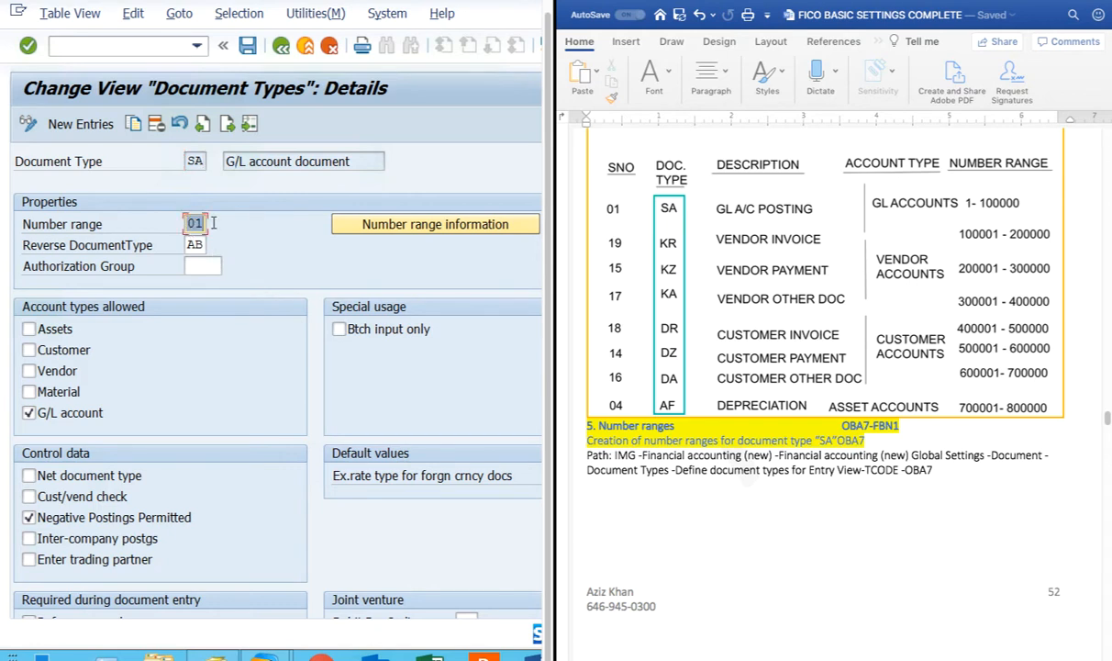
left_click(214, 224)
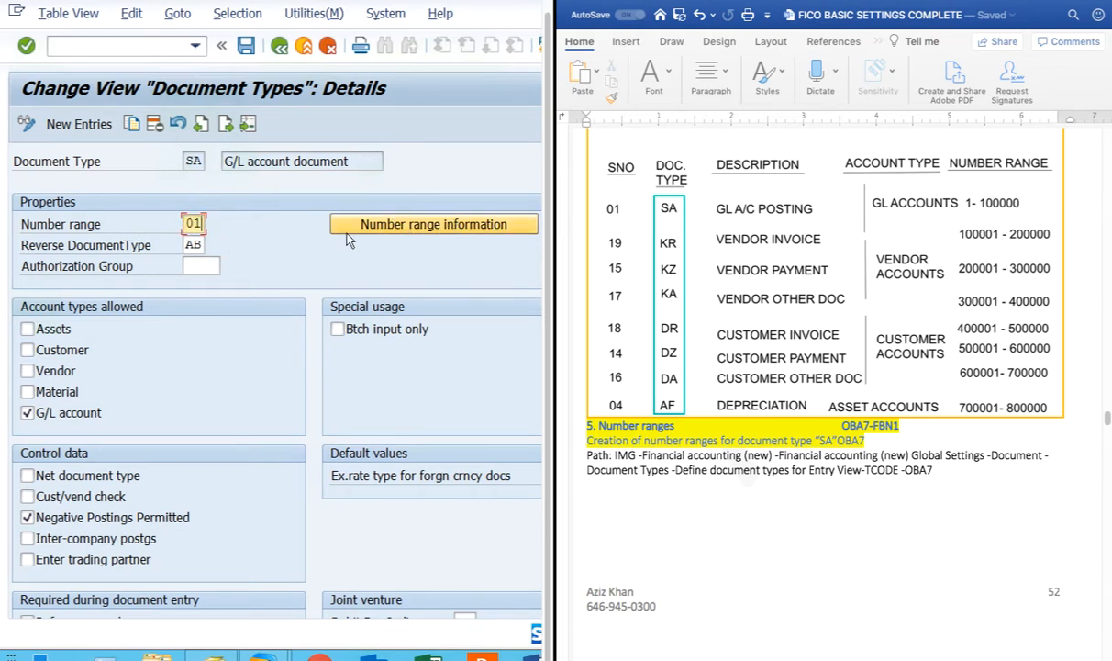
Open the number range intervals for company code 5555 in change mode and return to SA's document type details.
left_click(428, 224)
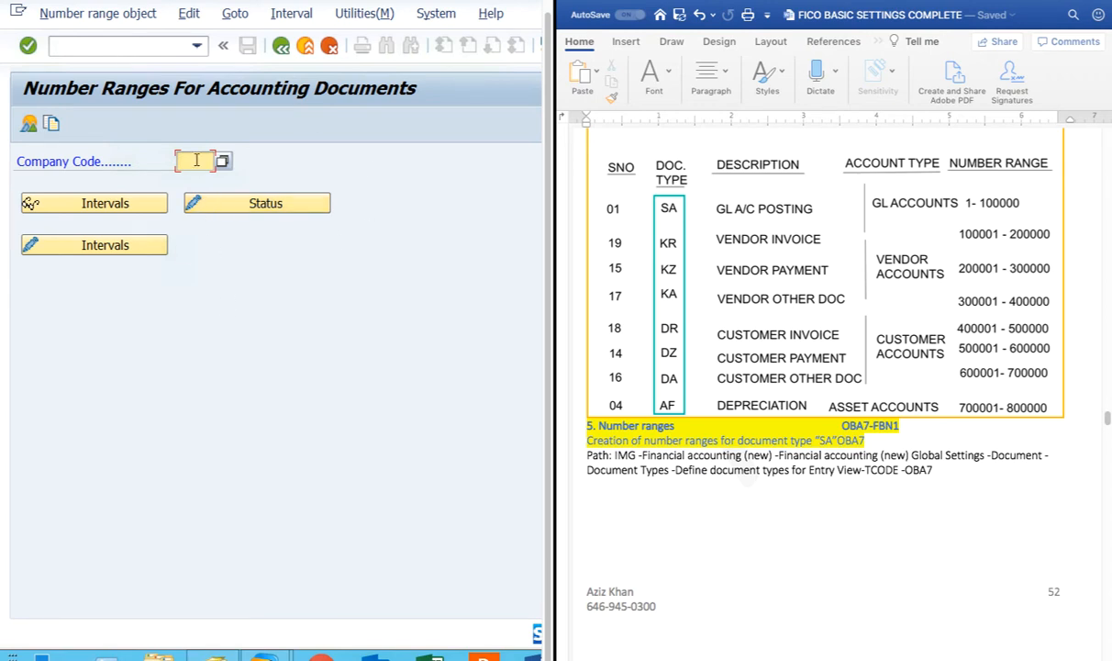
type("5555")
left_click(101, 249)
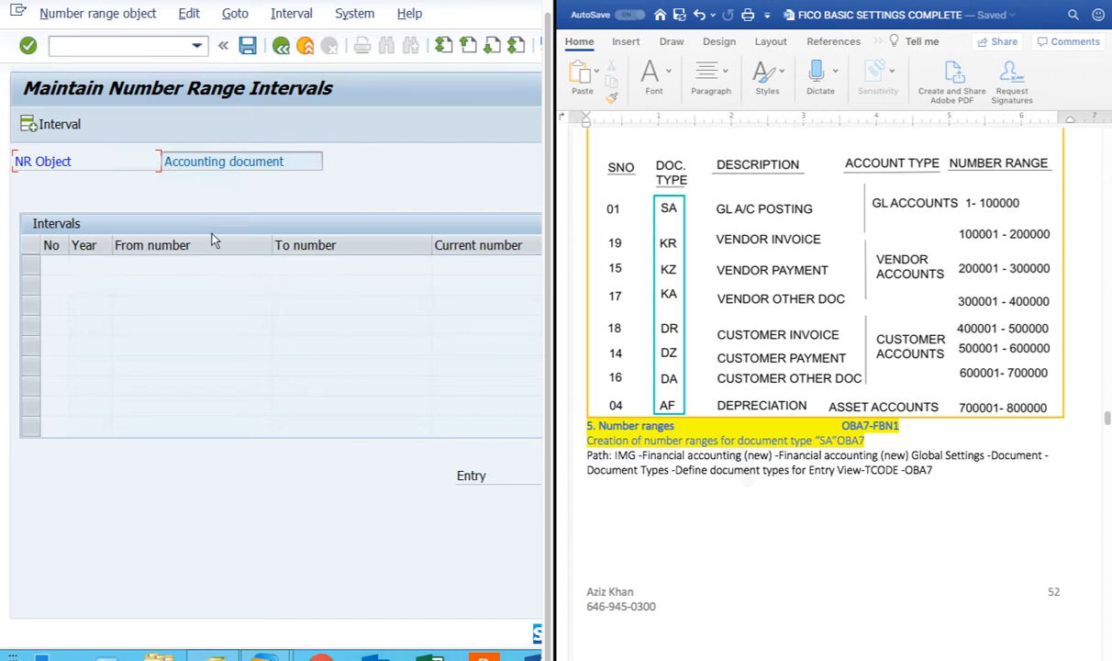
left_click(280, 46)
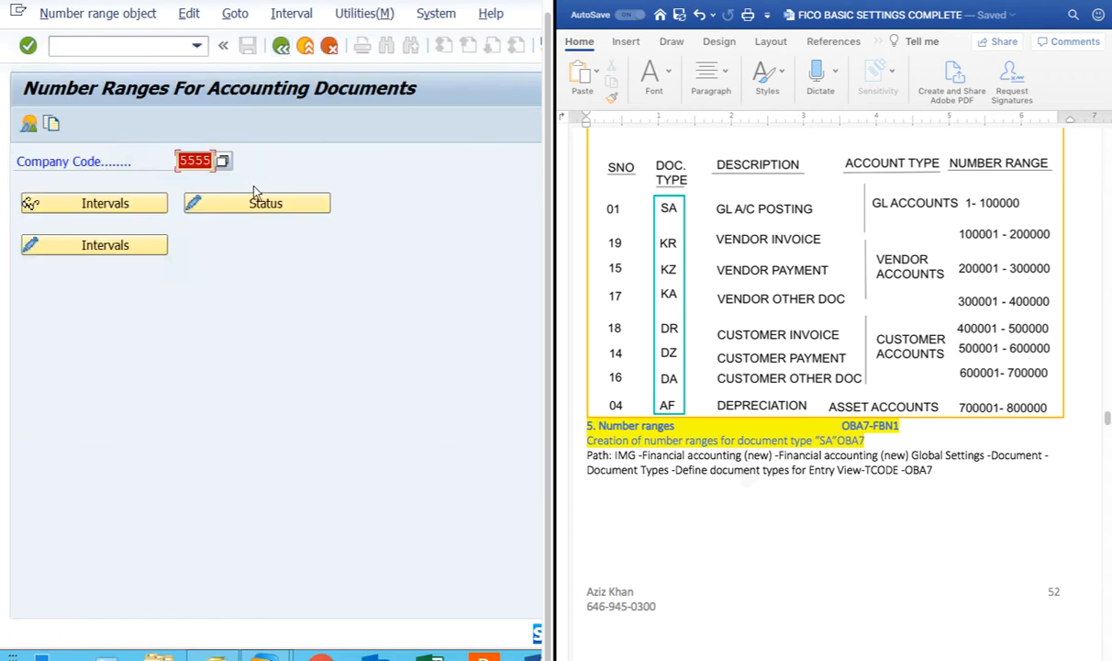
left_click(281, 46)
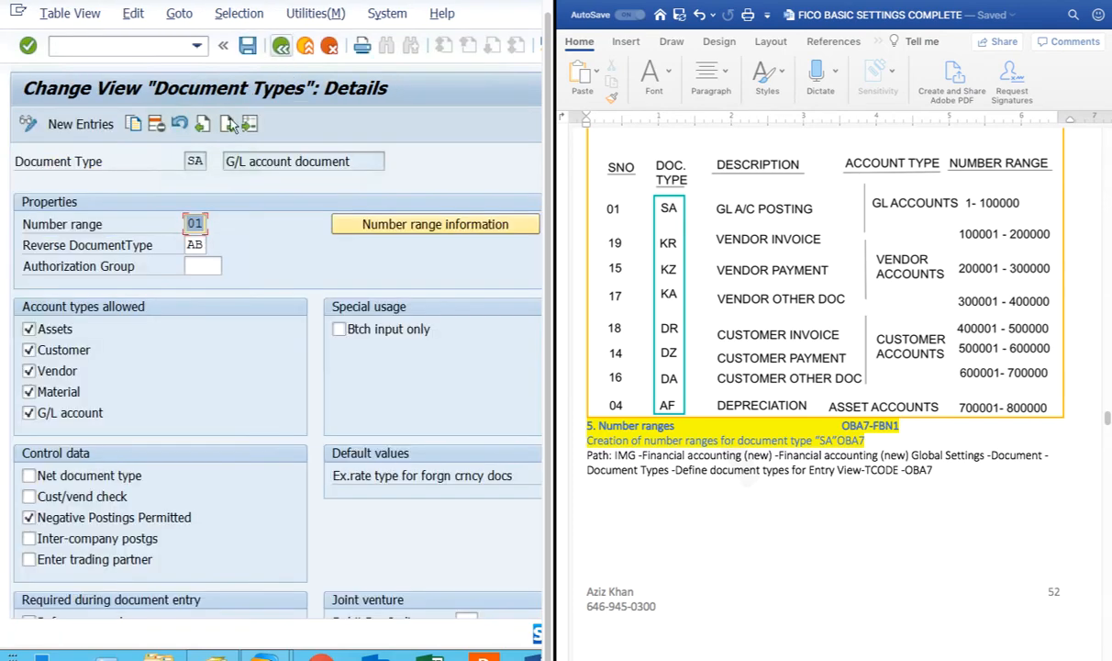
Restrict document type SA to G/L account only and save the change under customizing request ECCK900402.
left_click(28, 390)
left_click(28, 370)
left_click(29, 350)
left_click(29, 328)
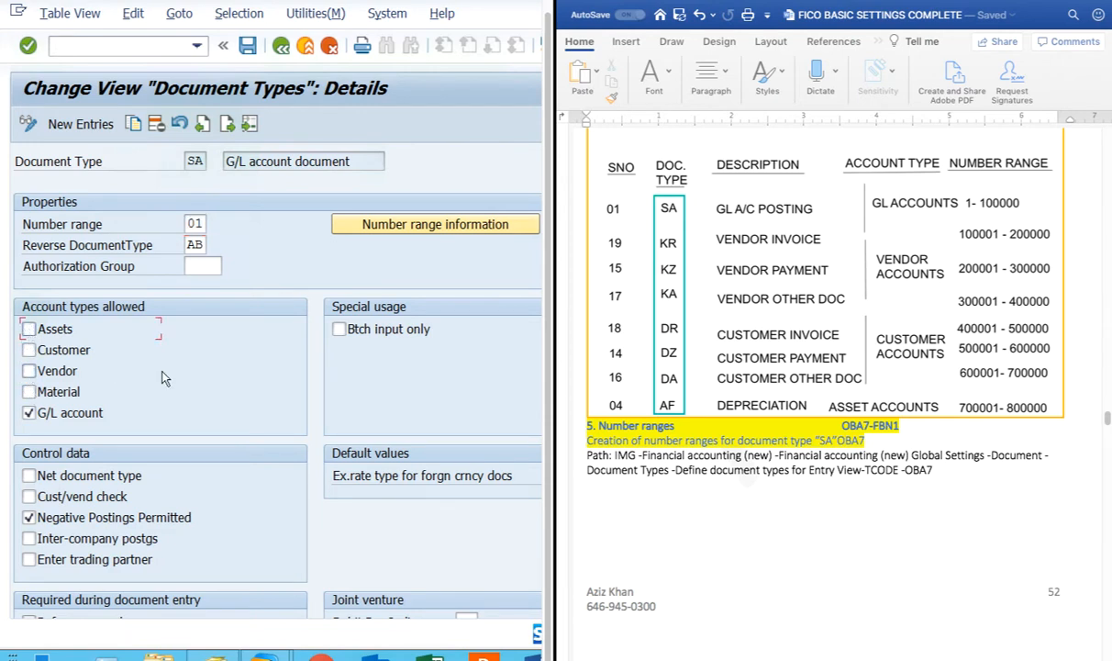
left_click(247, 46)
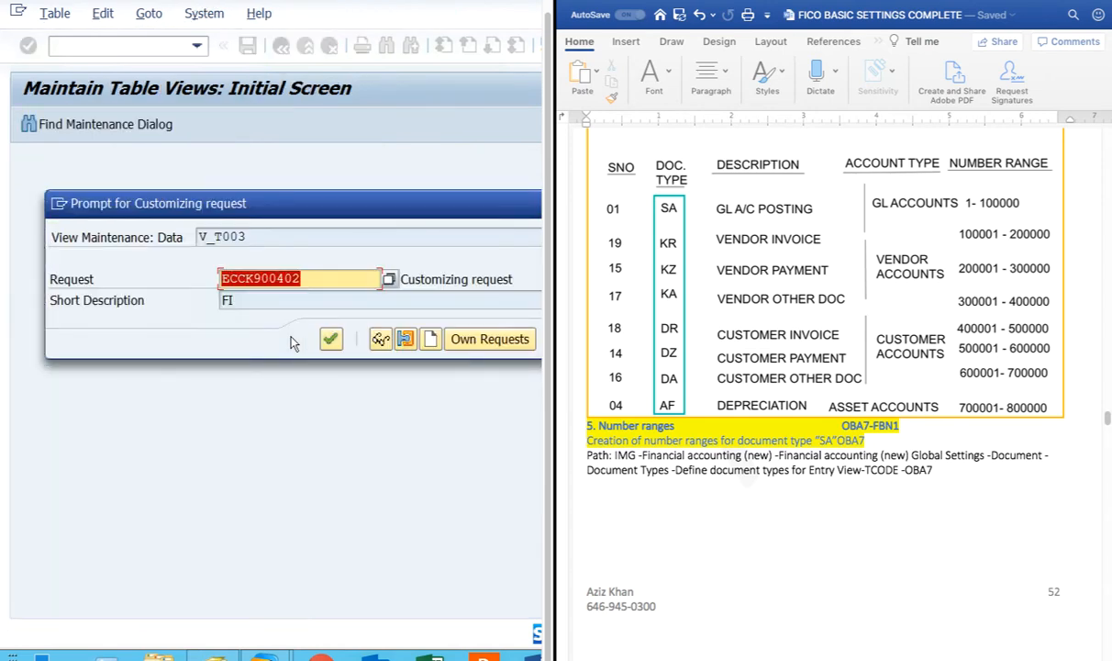
key("Return")
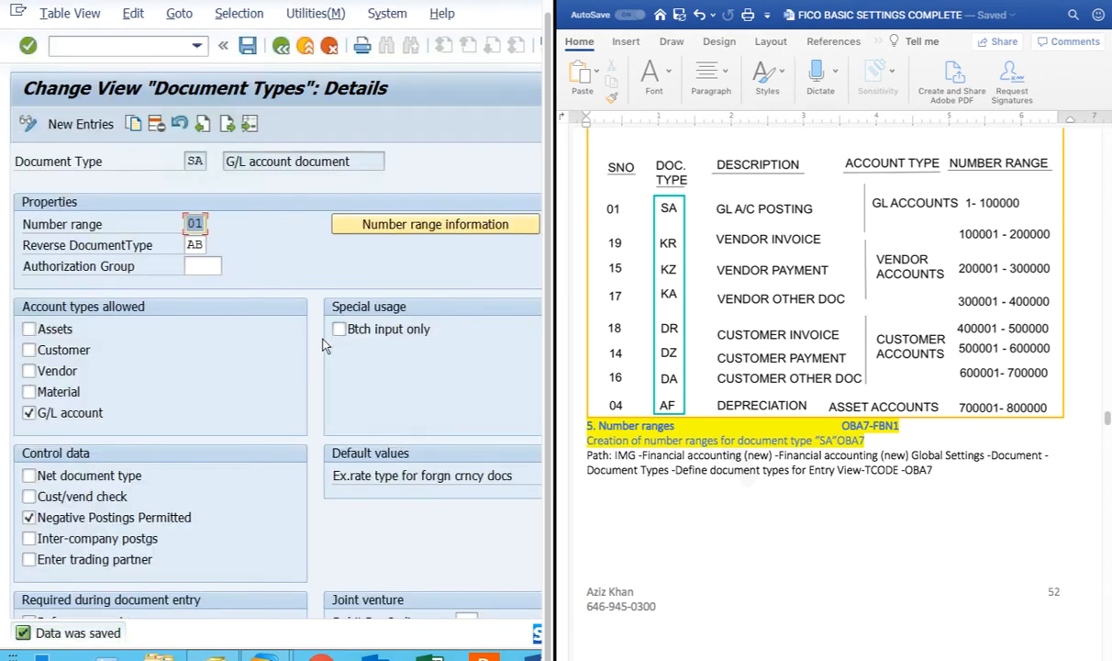
Open the number range intervals for company code 5555 in change mode from document type SA's details.
left_click(415, 226)
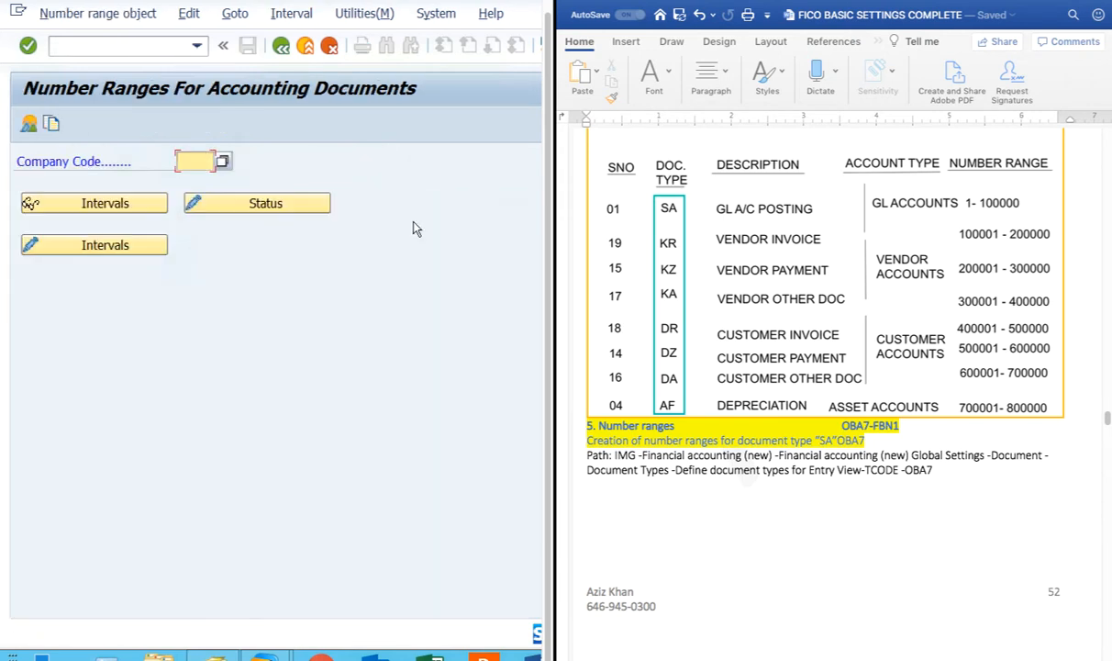
left_click(209, 161)
type("5555")
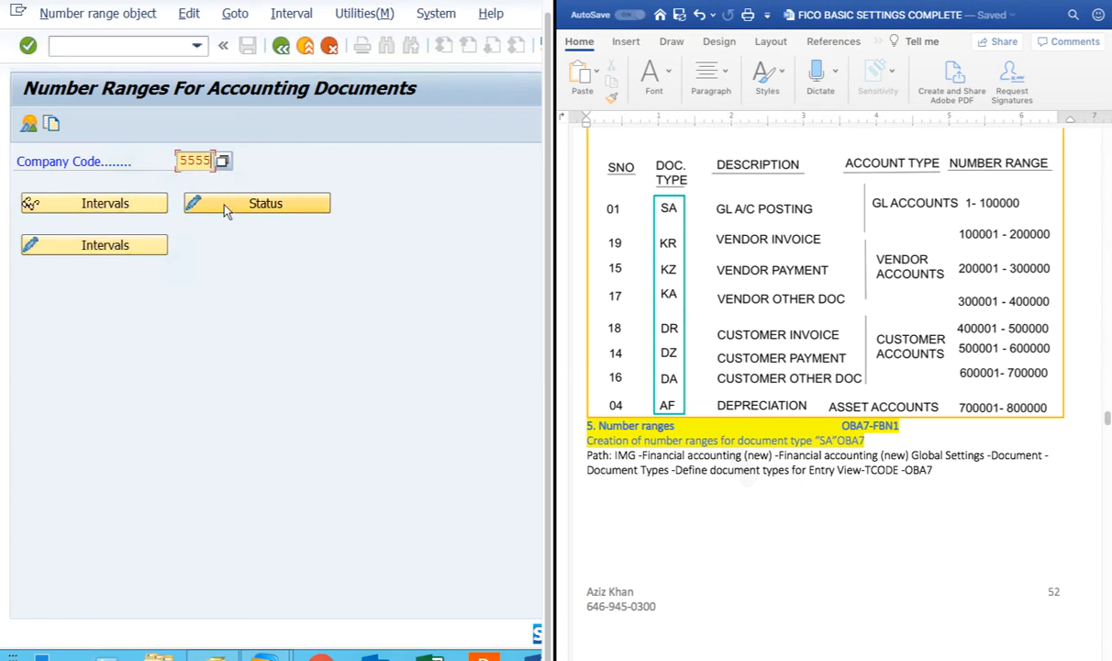
left_click(123, 248)
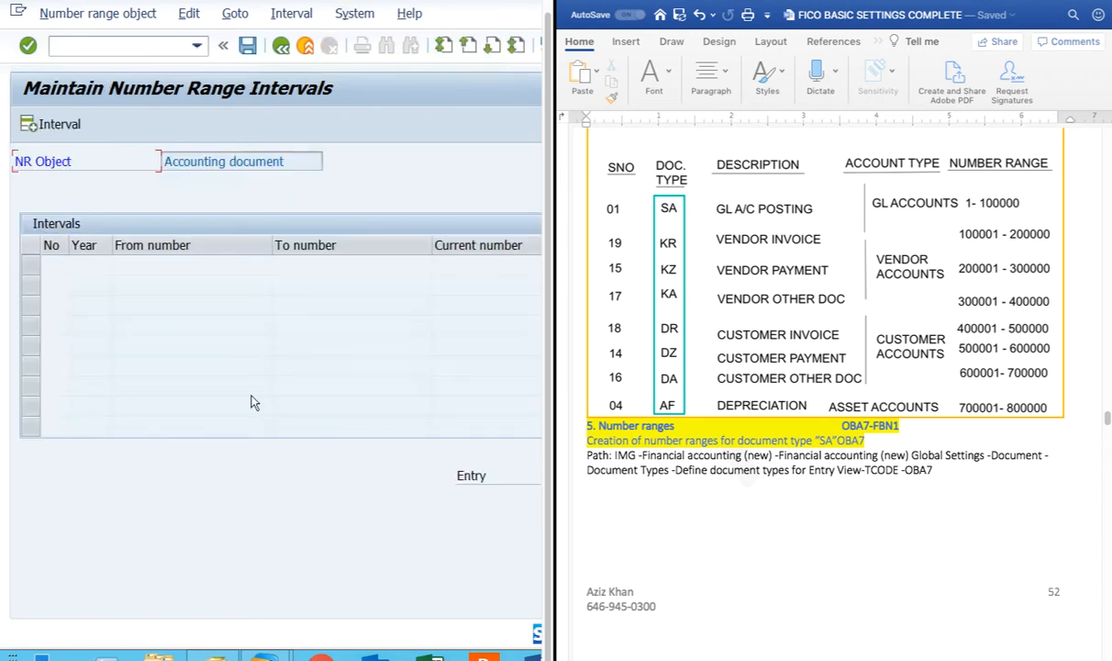
left_click(40, 131)
left_click(46, 301)
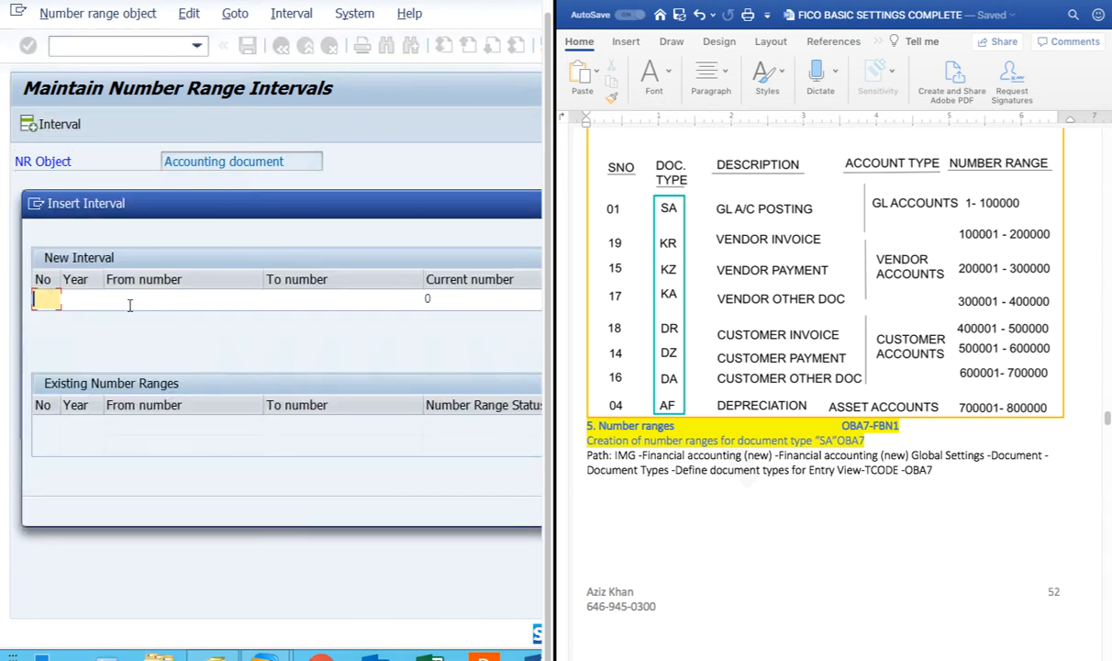
type("01")
left_click(96, 300)
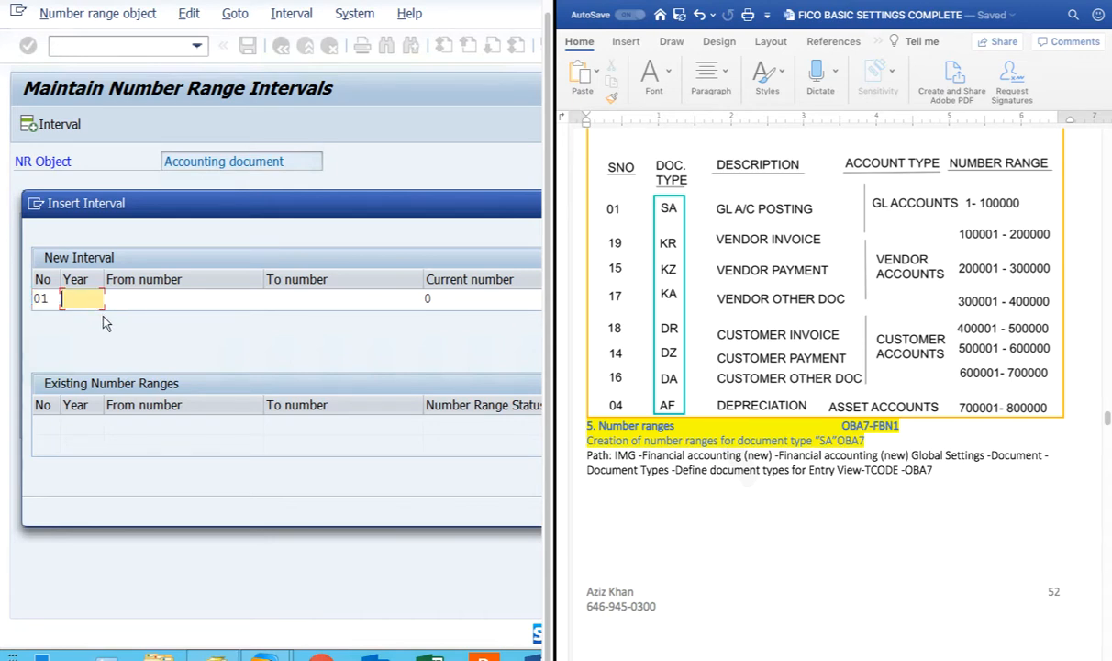
type("2020")
left_click(143, 299)
left_click(266, 298)
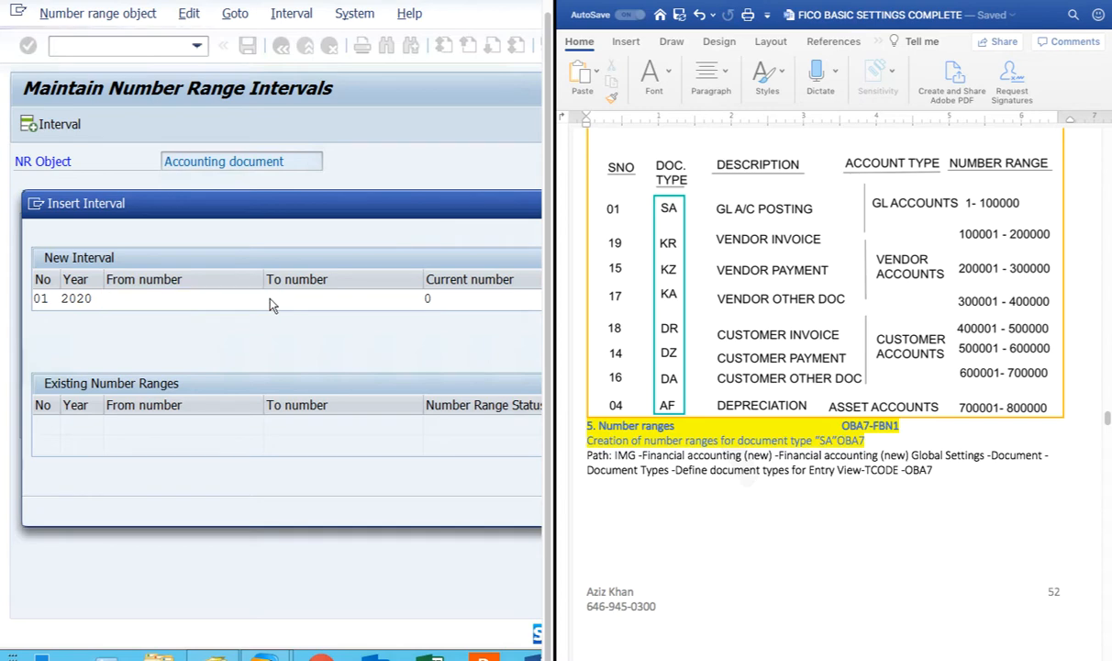
double_click(144, 153)
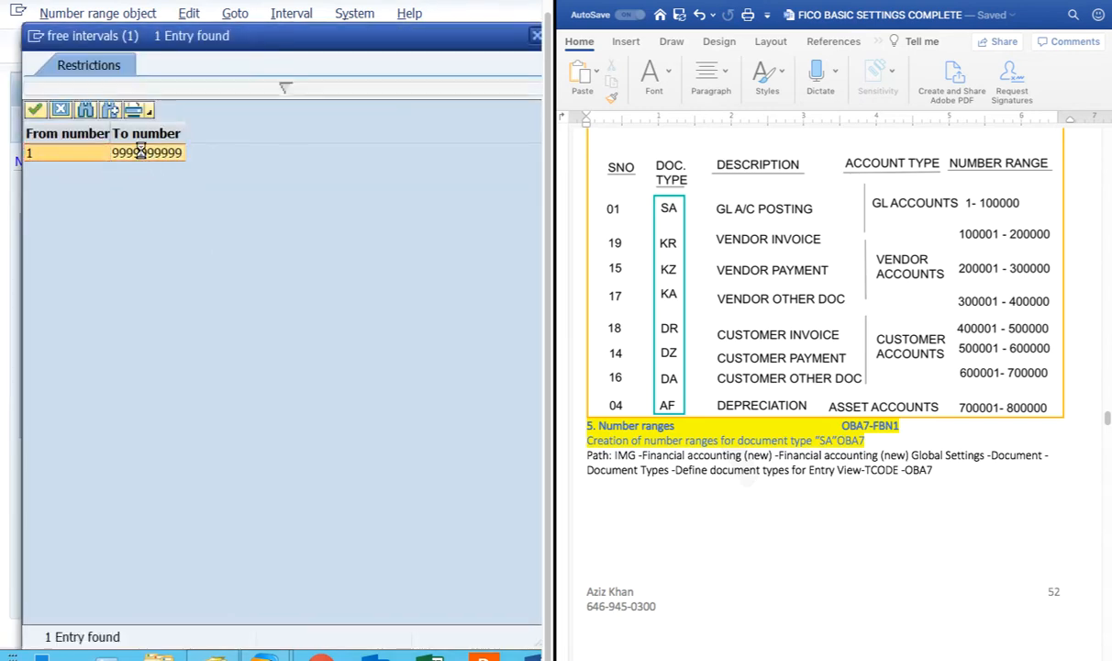
Set the new interval's upper limit to 1000 and insert the interval.
left_click(353, 301)
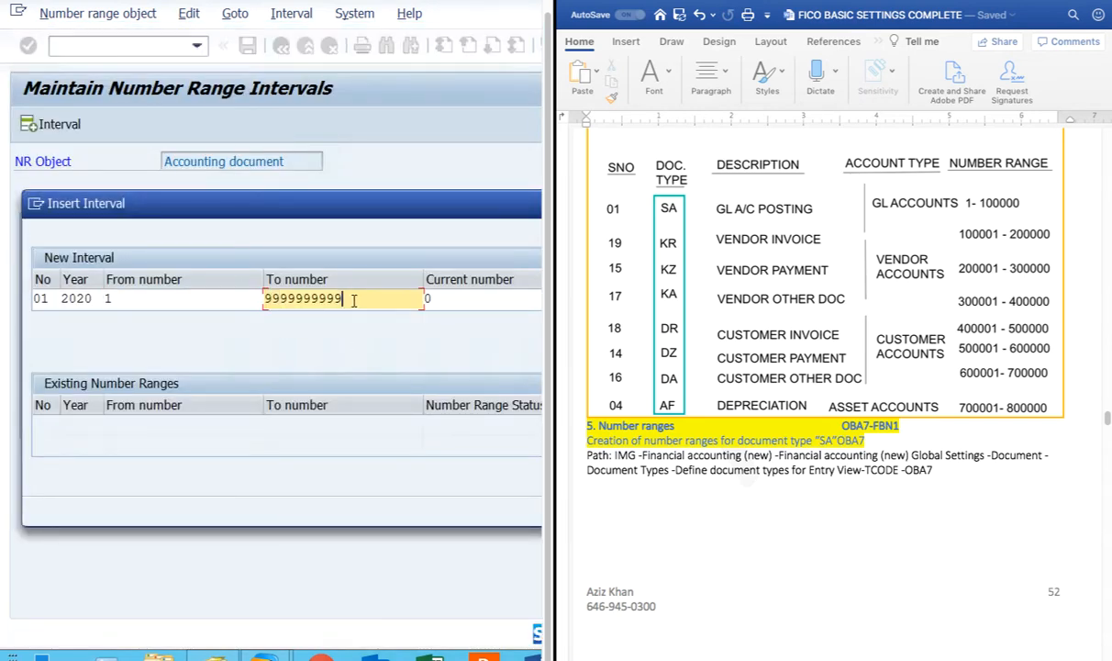
key("BackSpace")
key("BackSpace")
key("BackSpace")
key("BackSpace")
key("BackSpace")
key("BackSpace")
key("BackSpace")
key("BackSpace")
key("BackSpace")
key("BackSpace")
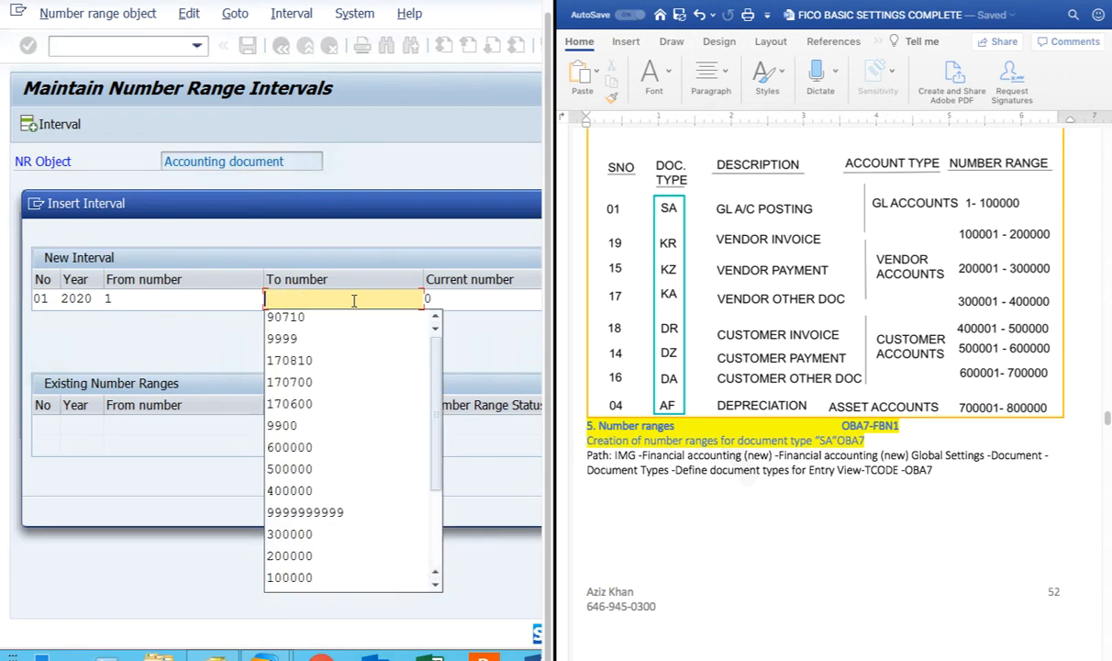
type("1000")
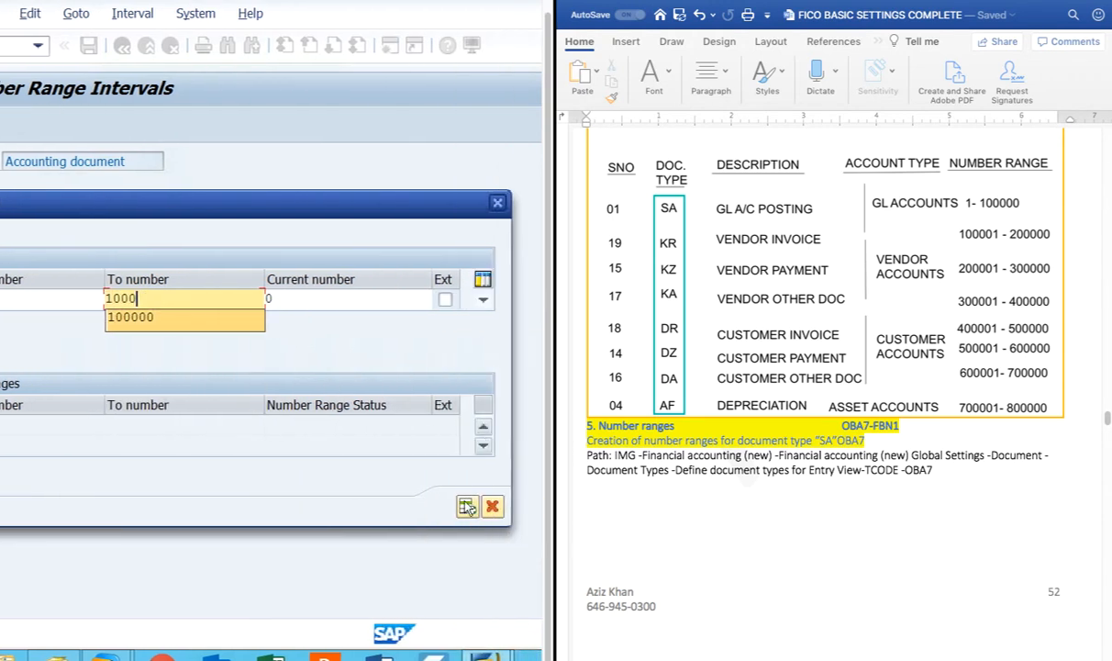
left_click(467, 507)
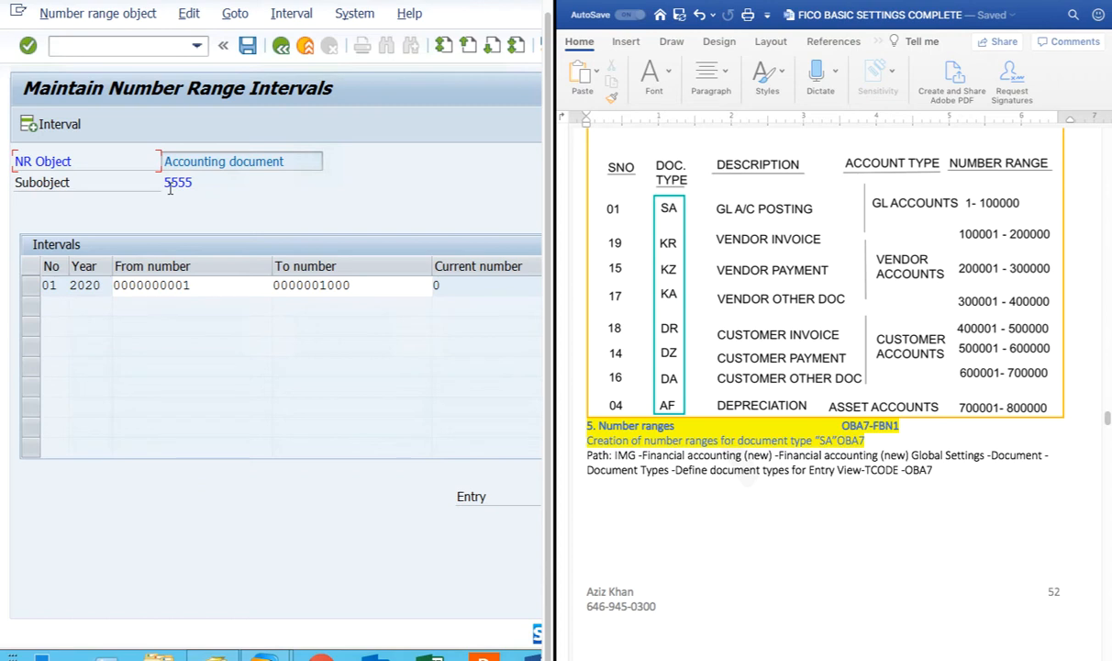
Save the number range interval, accept the transport notice and return to the company code entry screen.
left_click(244, 45)
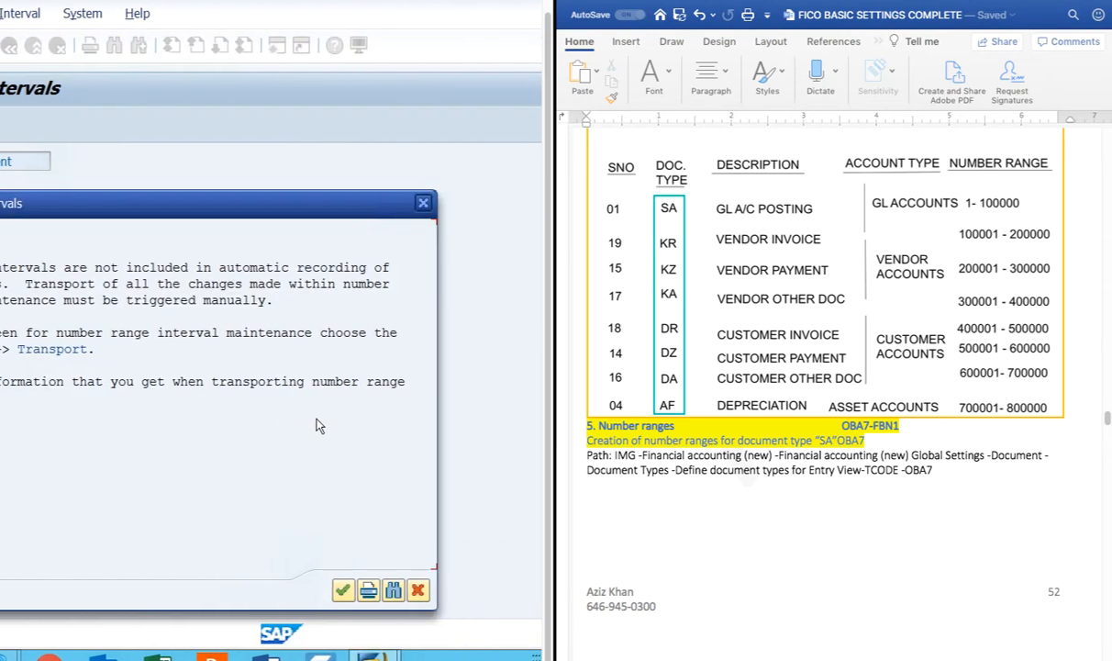
left_click(344, 590)
scroll(252, 457, "left", 3)
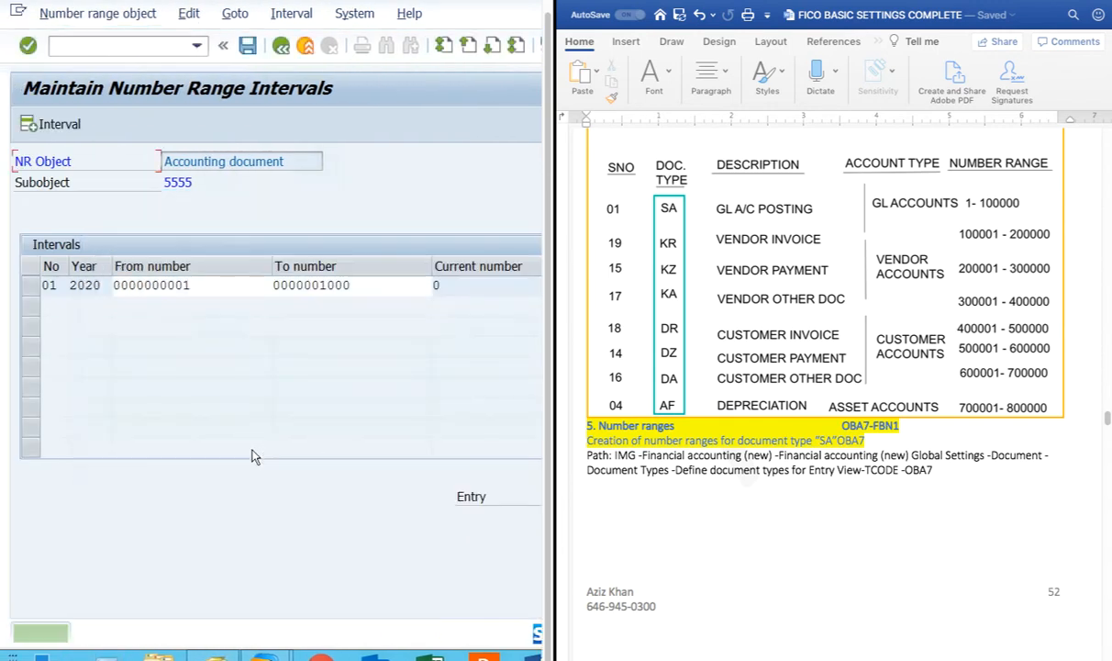
left_click(282, 47)
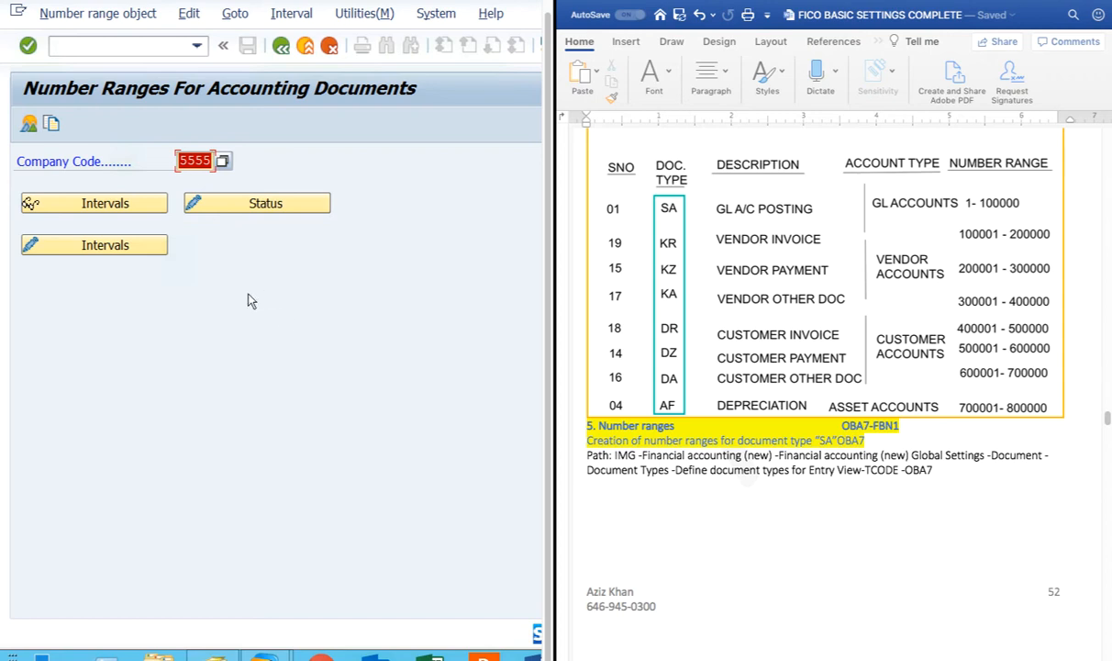
Display the intervals of company code 5555 and examine interval 01's key, starting number and current number.
left_click(103, 206)
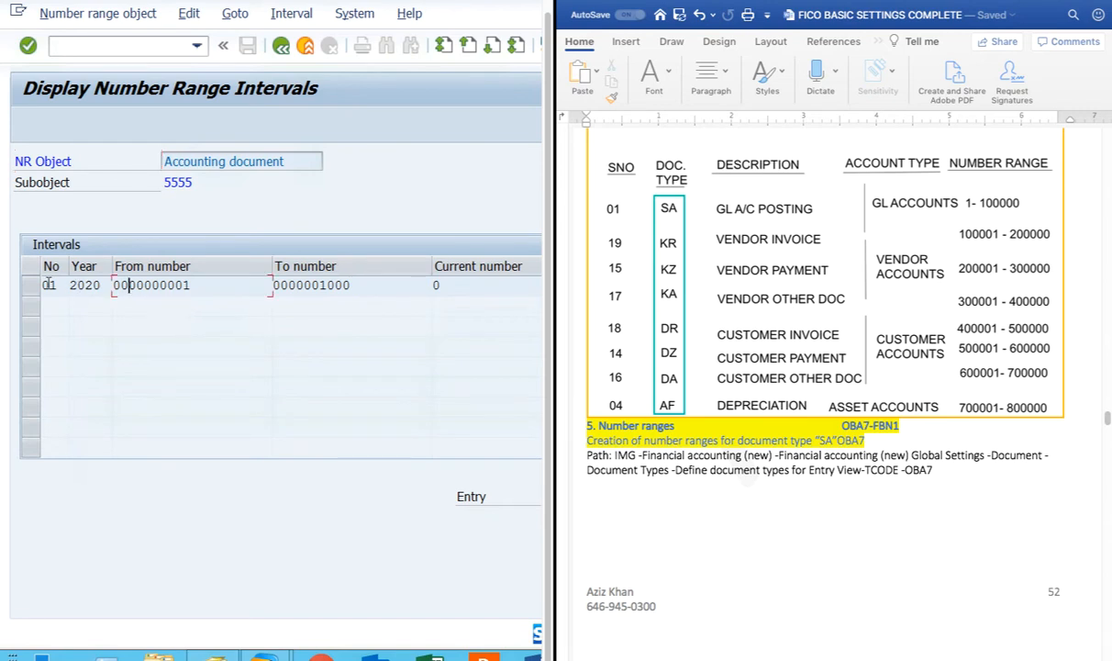
left_click(49, 285)
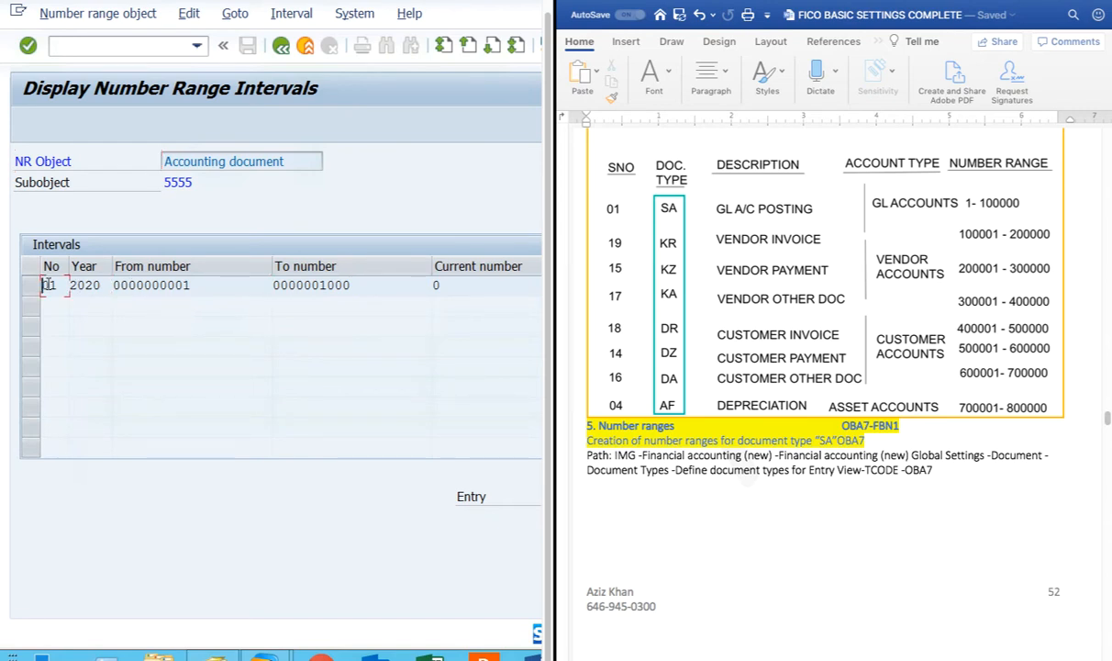
left_click(448, 285)
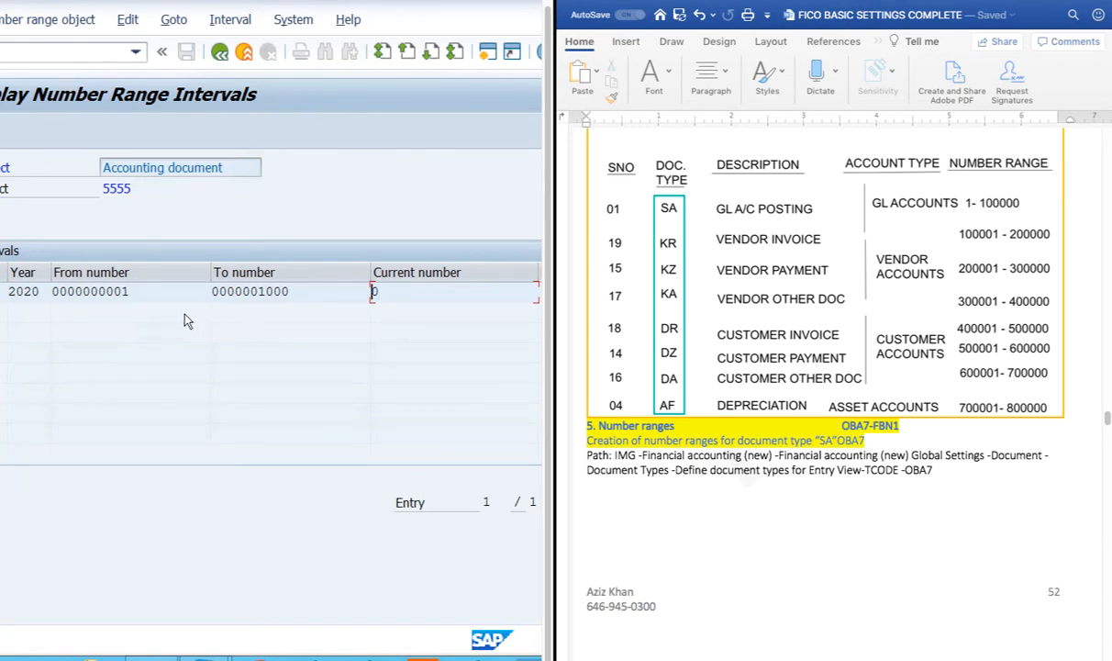
left_click(388, 292)
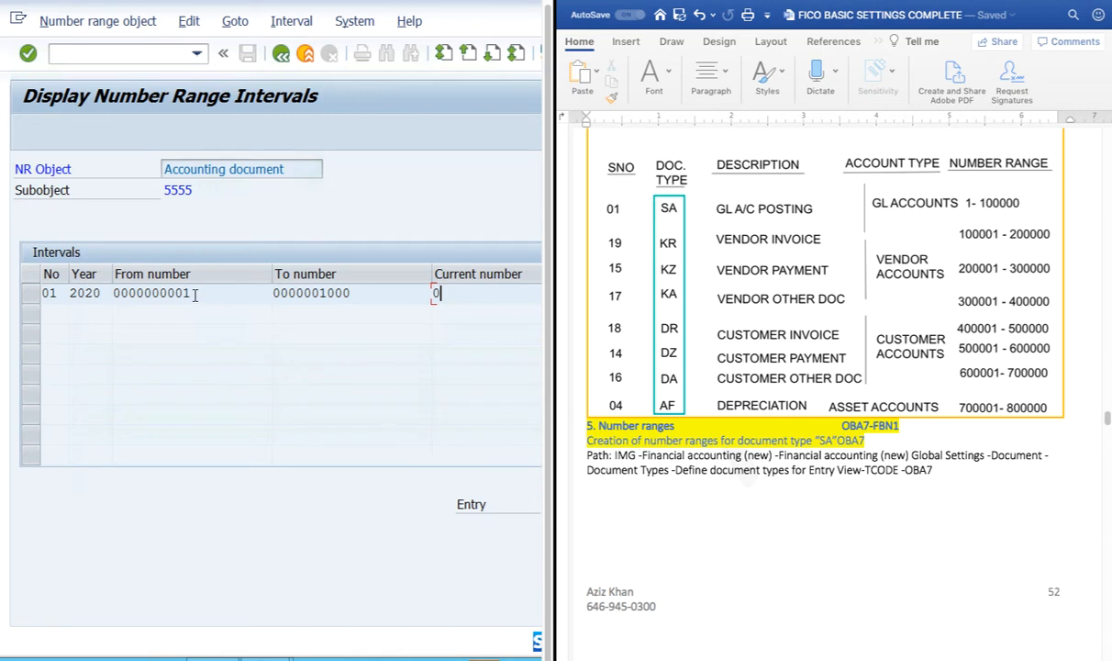
left_click_drag(193, 294, 151, 294)
left_click(151, 294)
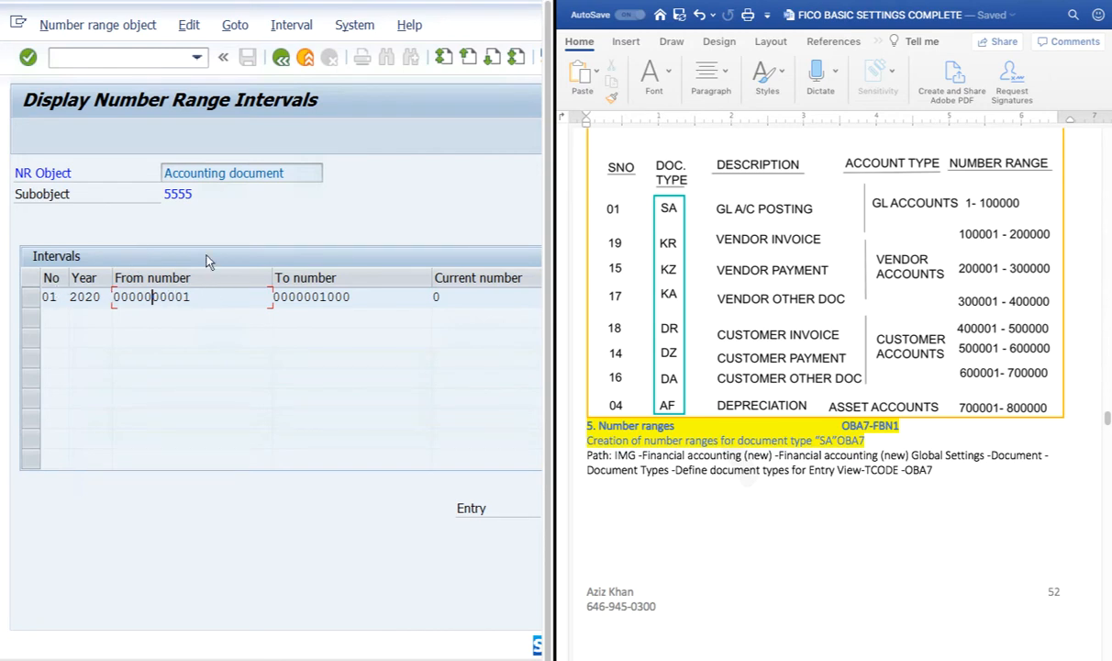
Check the company code and number limits of the displayed interval, and return to document type SA's details.
left_click_drag(160, 194, 201, 194)
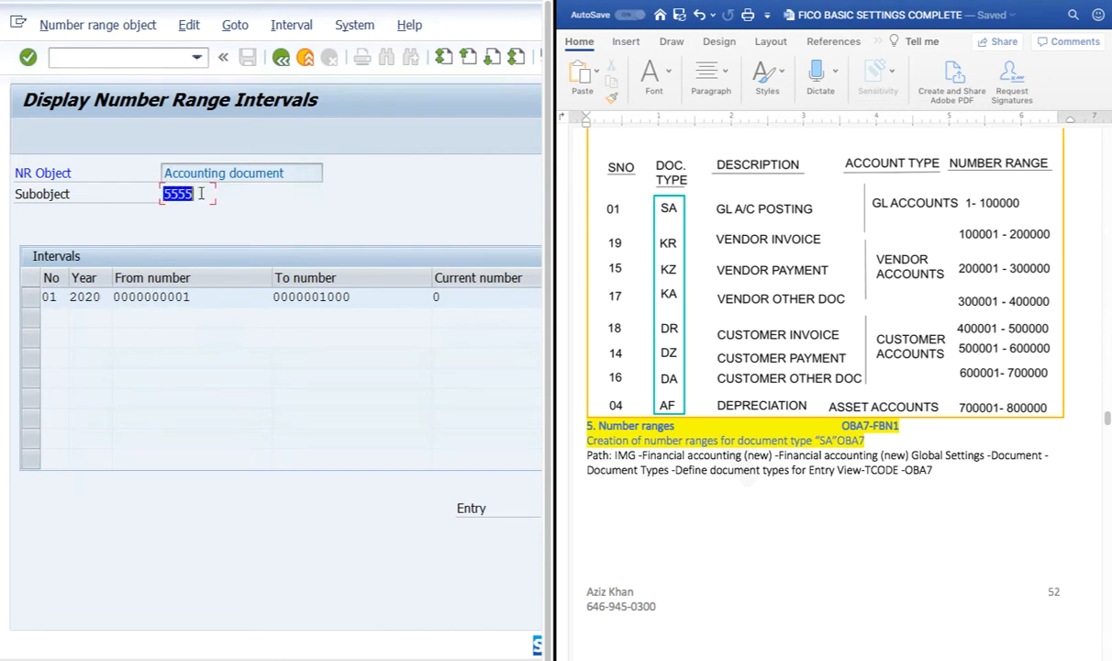
left_click(201, 194)
left_click_drag(368, 299, 184, 304)
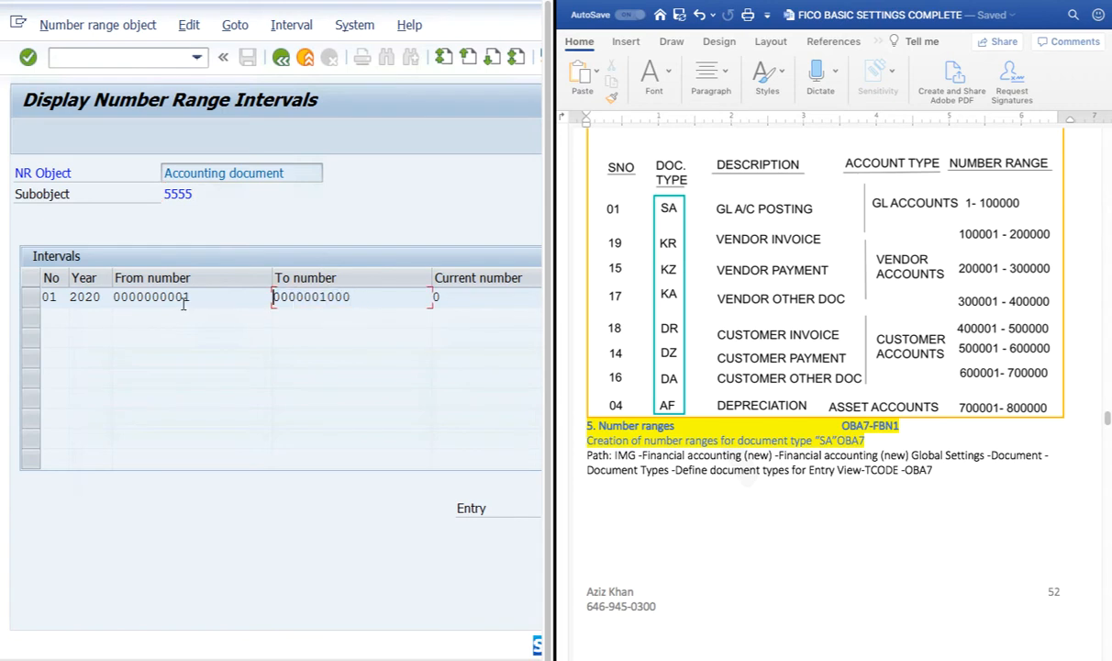
left_click(192, 296)
left_click_drag(190, 297, 103, 294)
left_click(103, 294)
left_click(439, 294)
left_click(281, 58)
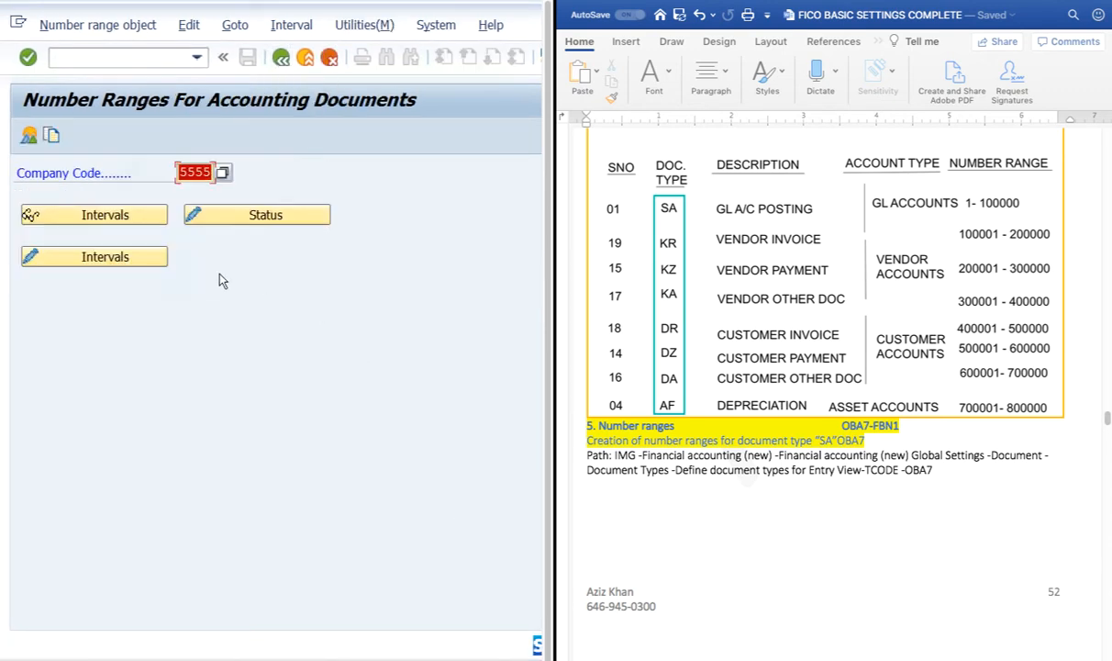
left_click(281, 58)
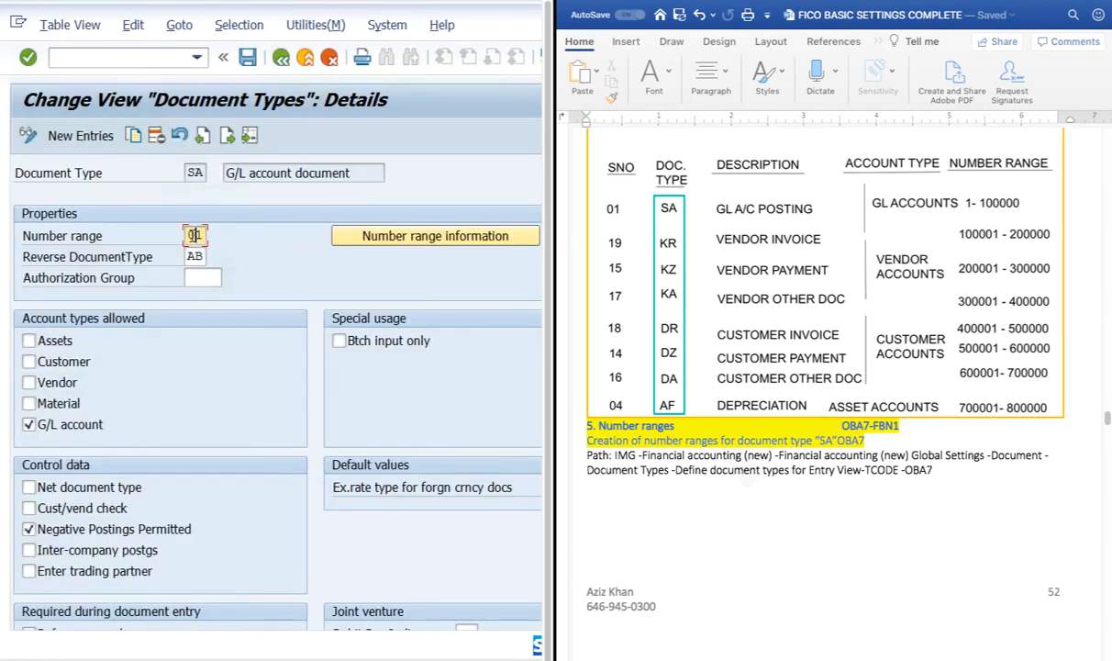
Reopen company code 5555's intervals in change mode to check interval 01, and go back to SA's details.
left_click(410, 236)
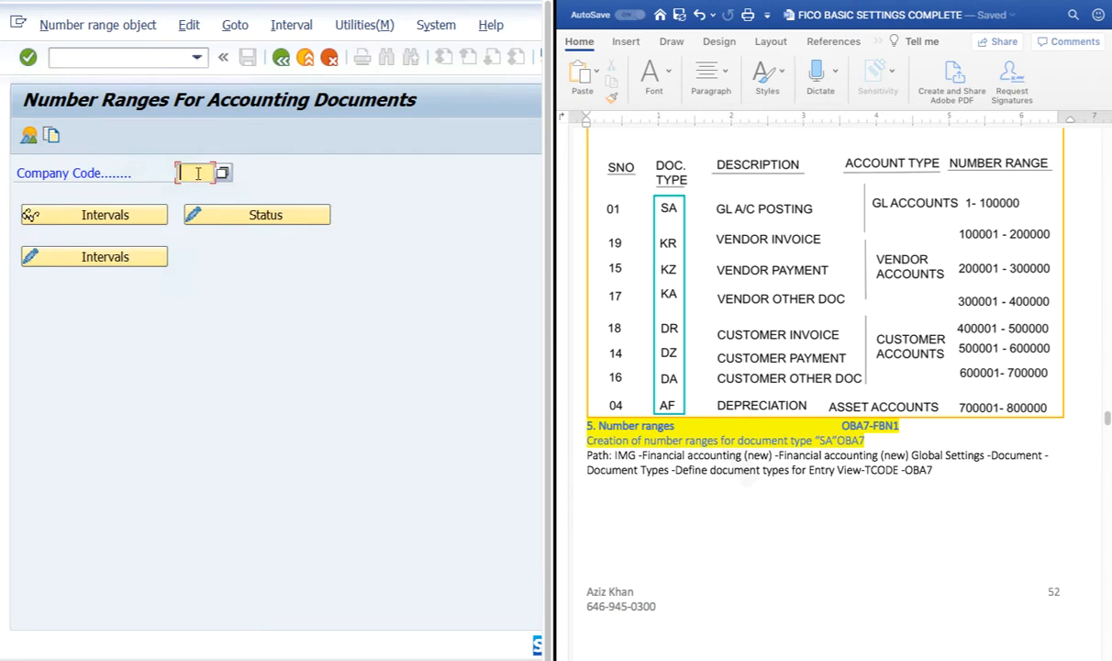
type("5555")
left_click(119, 257)
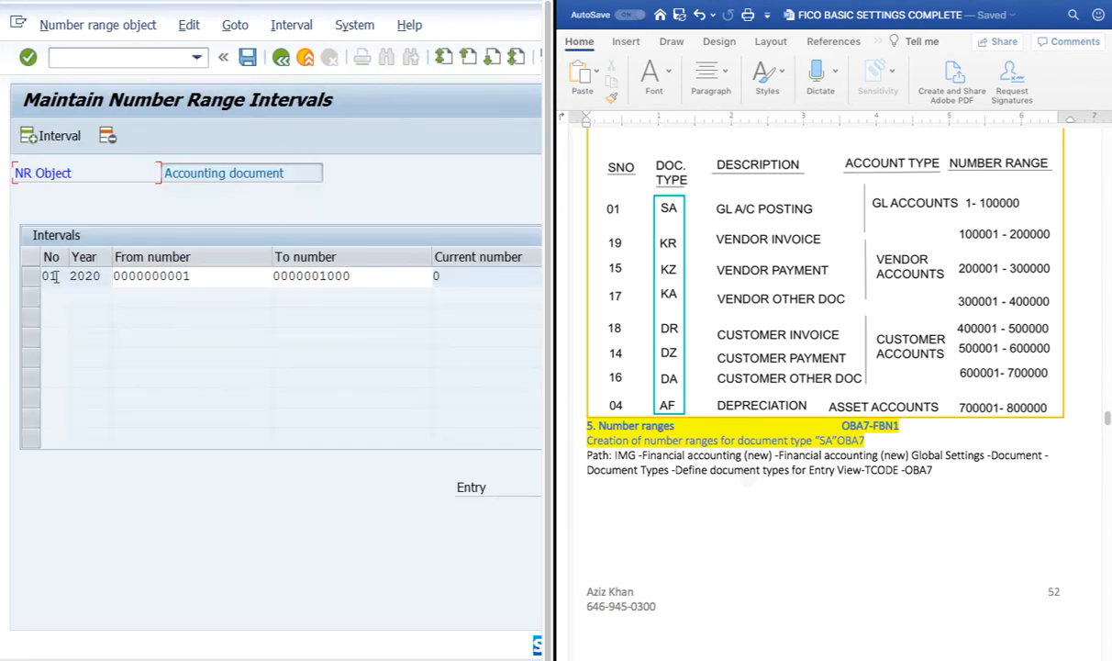
left_click(281, 57)
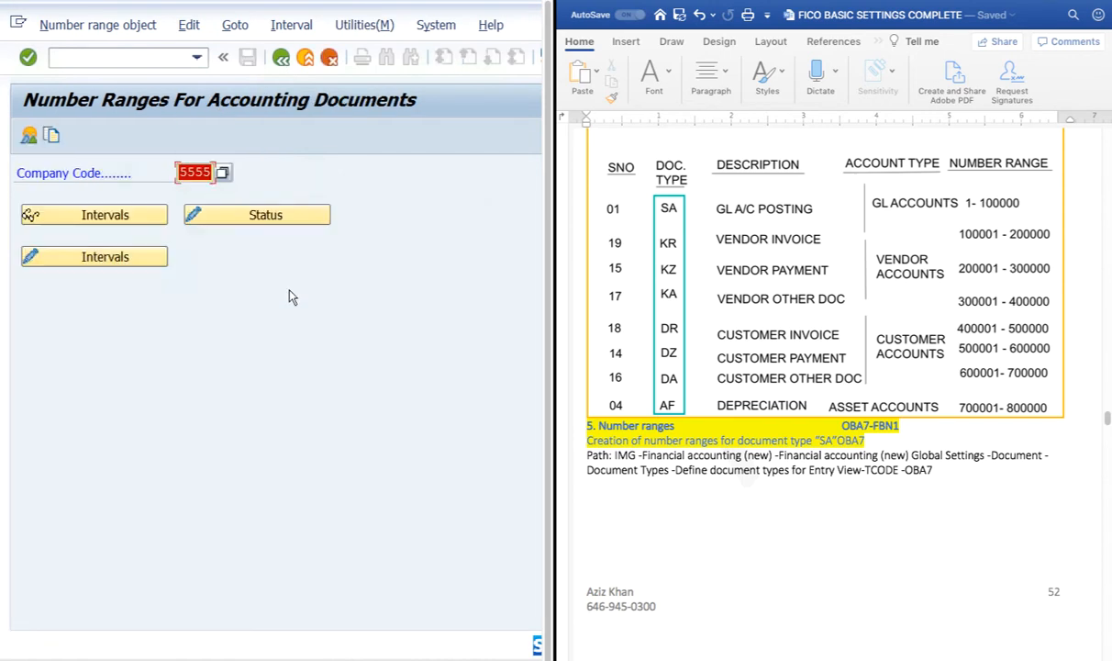
left_click(281, 57)
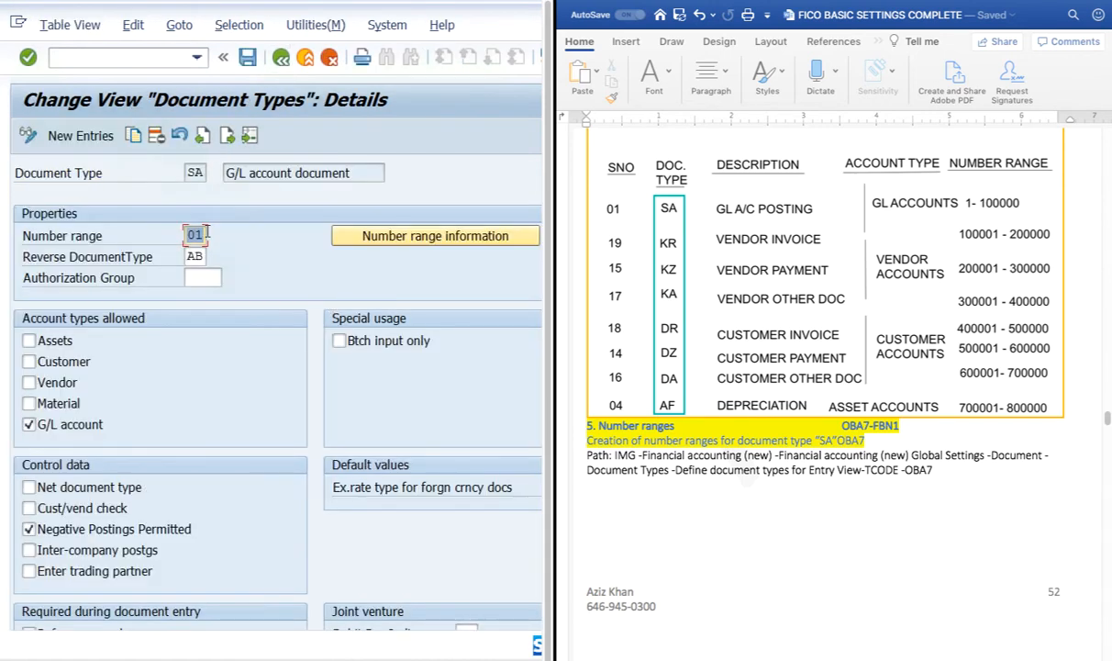
Examine the document type key SA and the number range key assigned to it.
left_click_drag(186, 171, 205, 173)
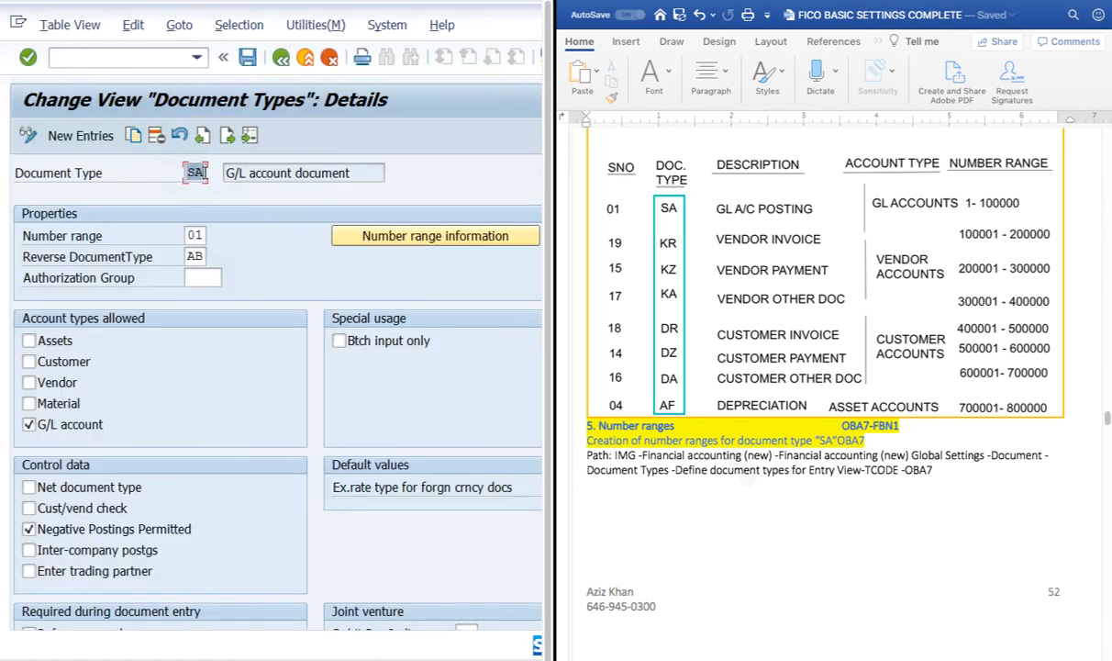
left_click_drag(185, 236, 207, 236)
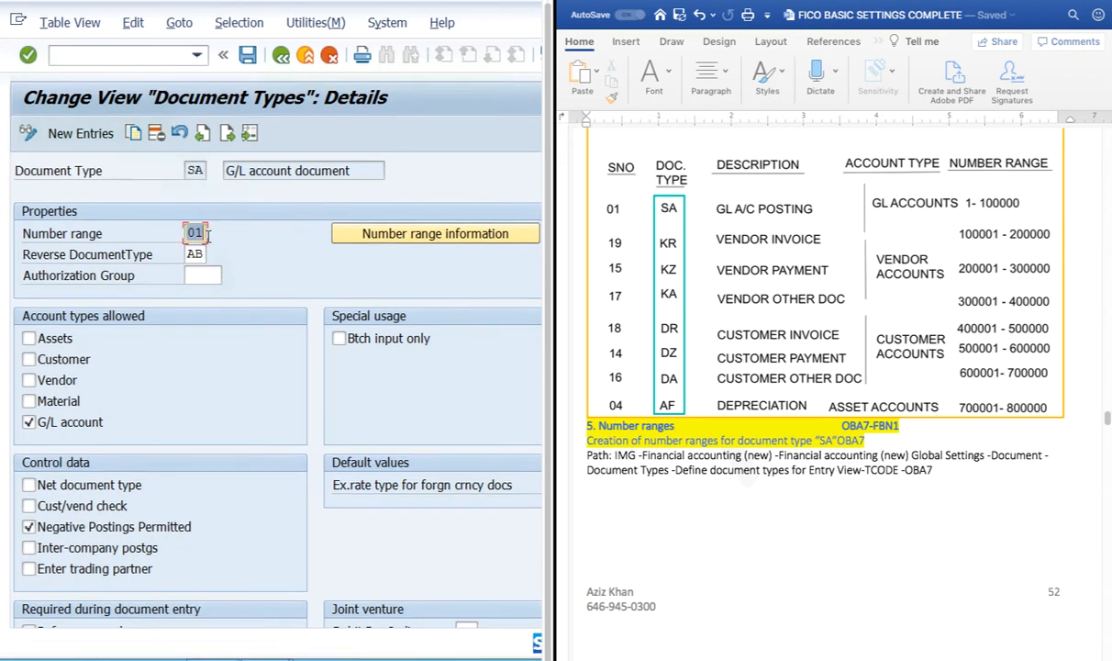
left_click(207, 236)
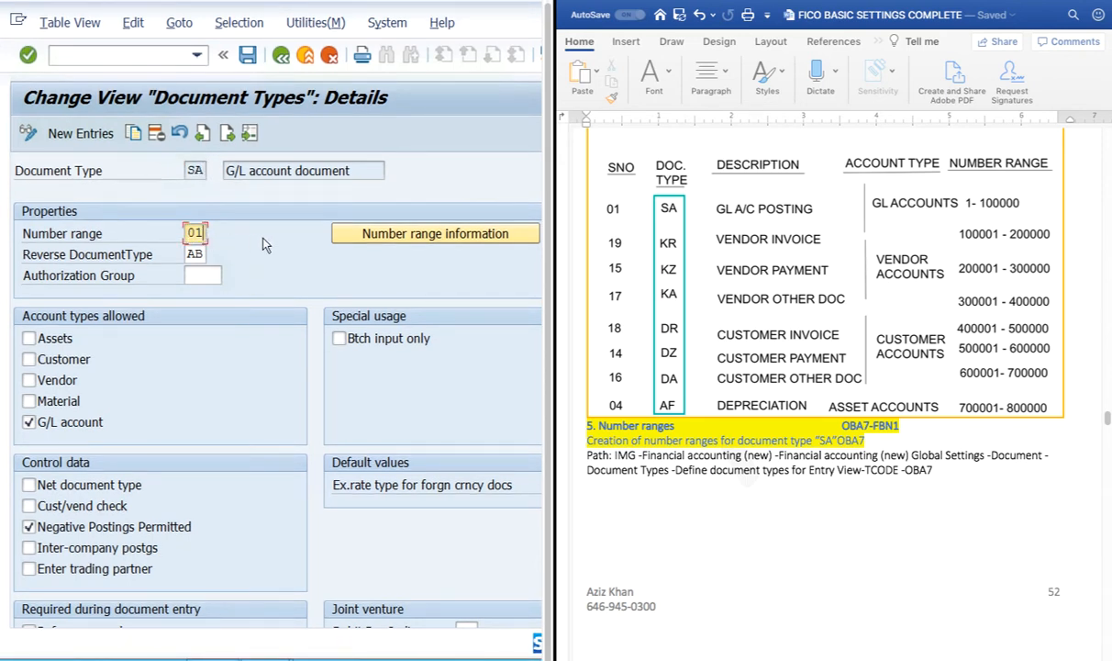
Look up interval 01 in the company code's number range intervals and compare it with SA's number range key.
left_click(347, 233)
left_click(201, 171)
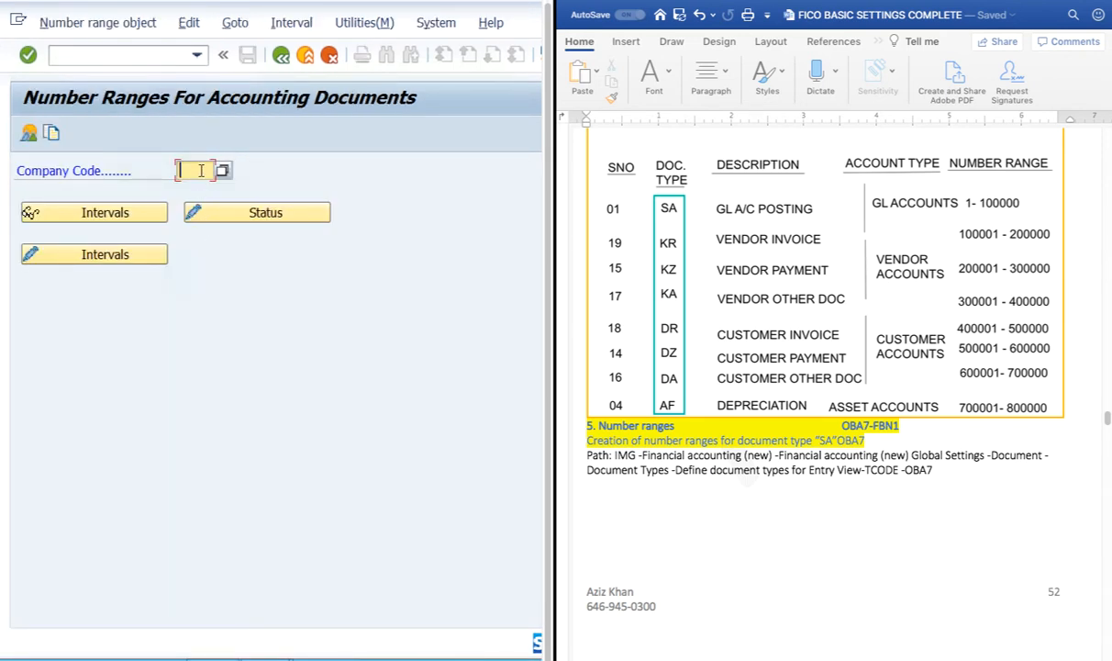
type("3333")
left_click(116, 254)
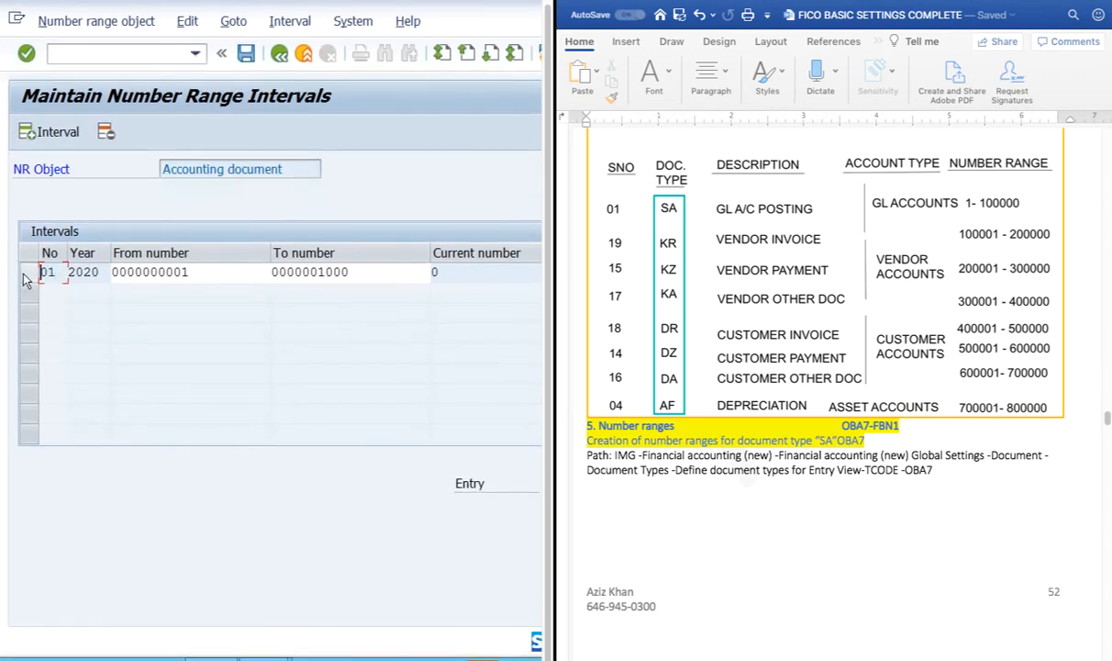
left_click(43, 272)
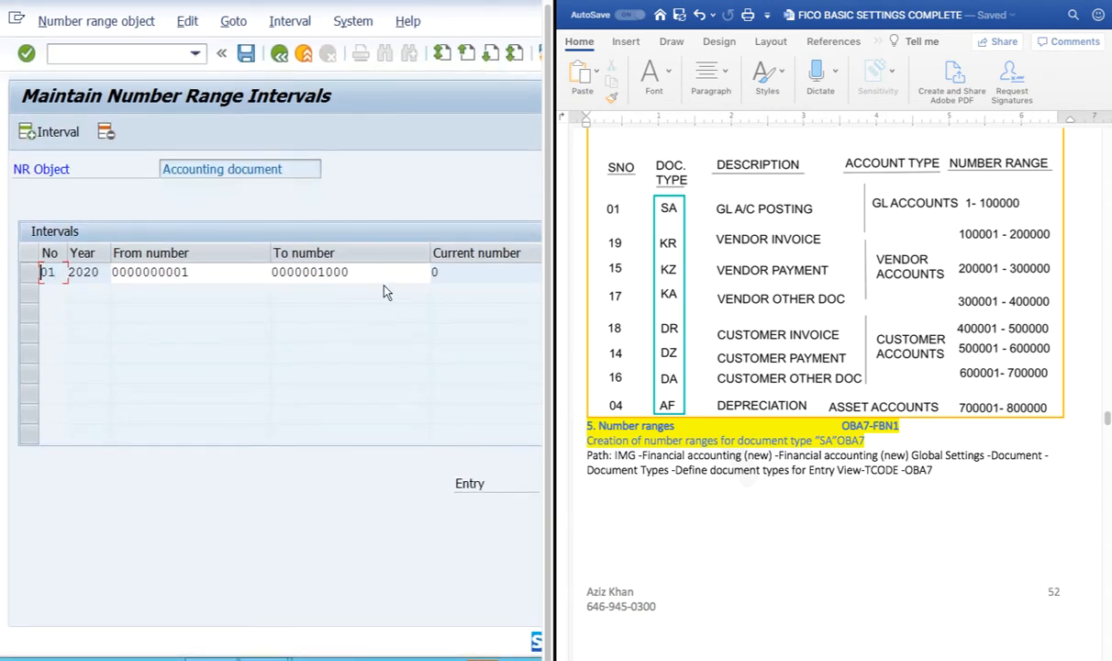
left_click(279, 53)
left_click(279, 53)
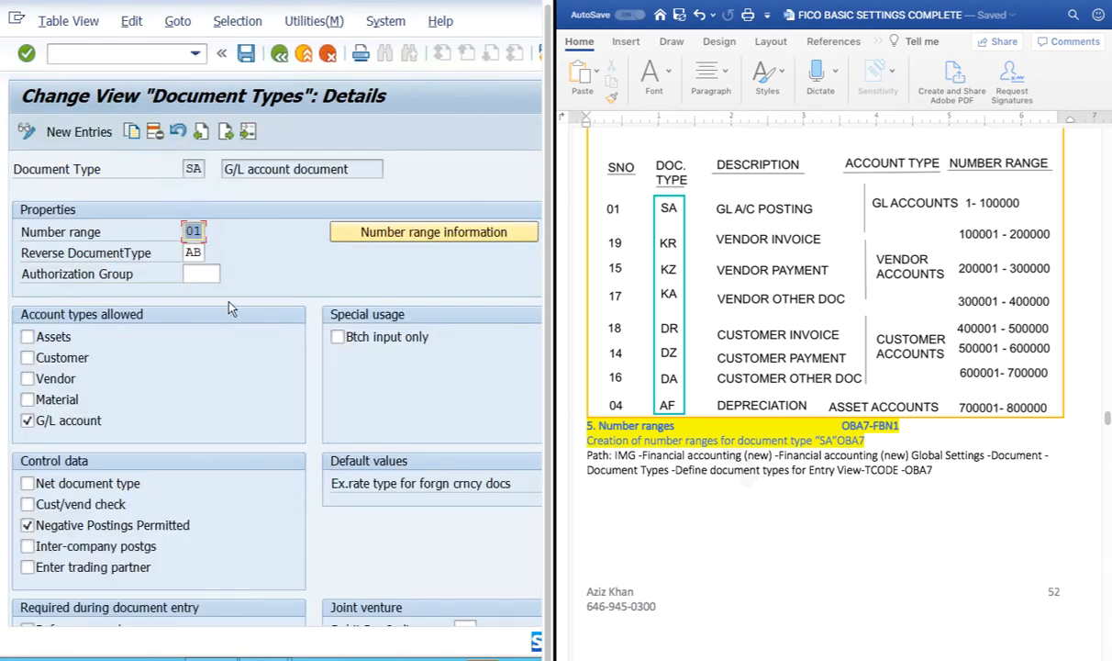
left_click(203, 171)
left_click(194, 233)
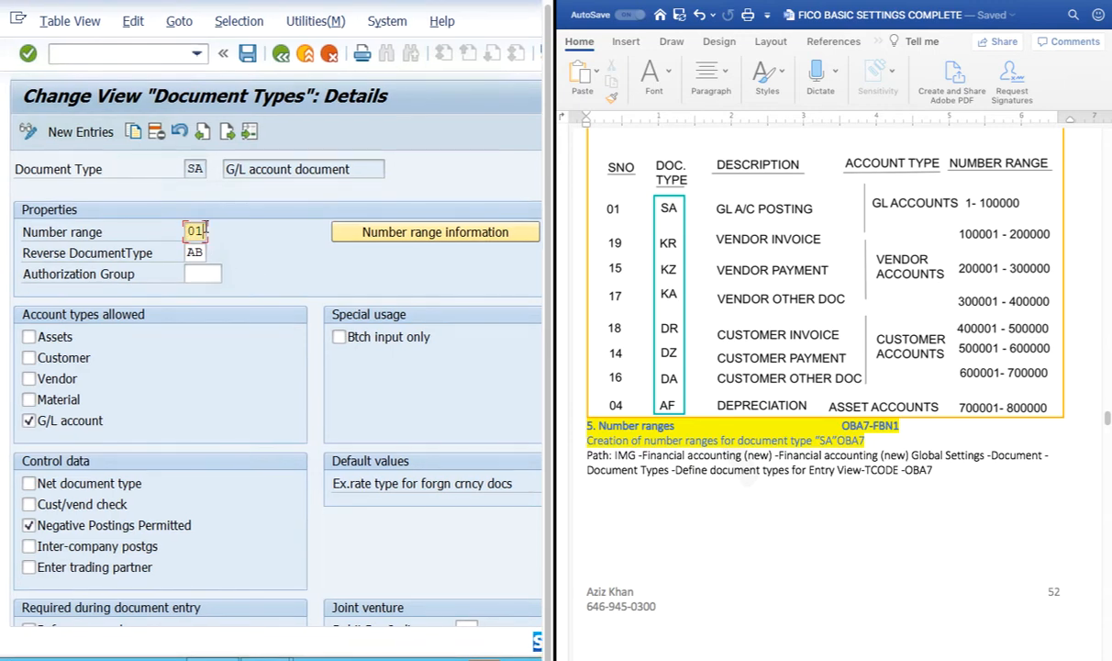
Open company code 5555's number range intervals for maintenance and examine interval 01's key and starting number.
left_click(362, 232)
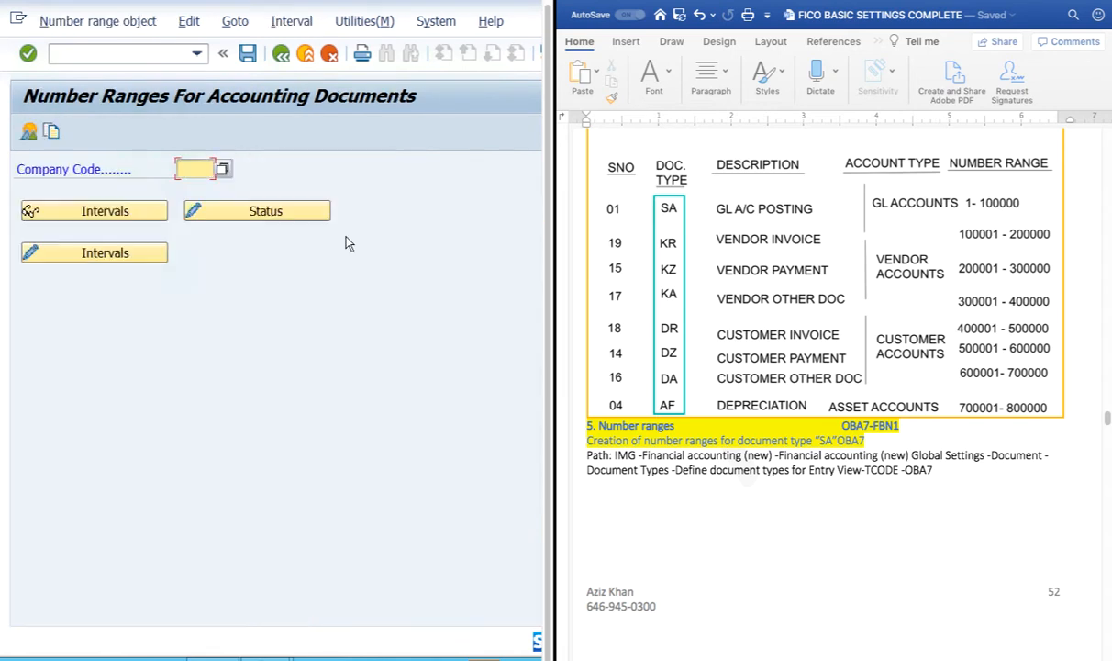
type("5555")
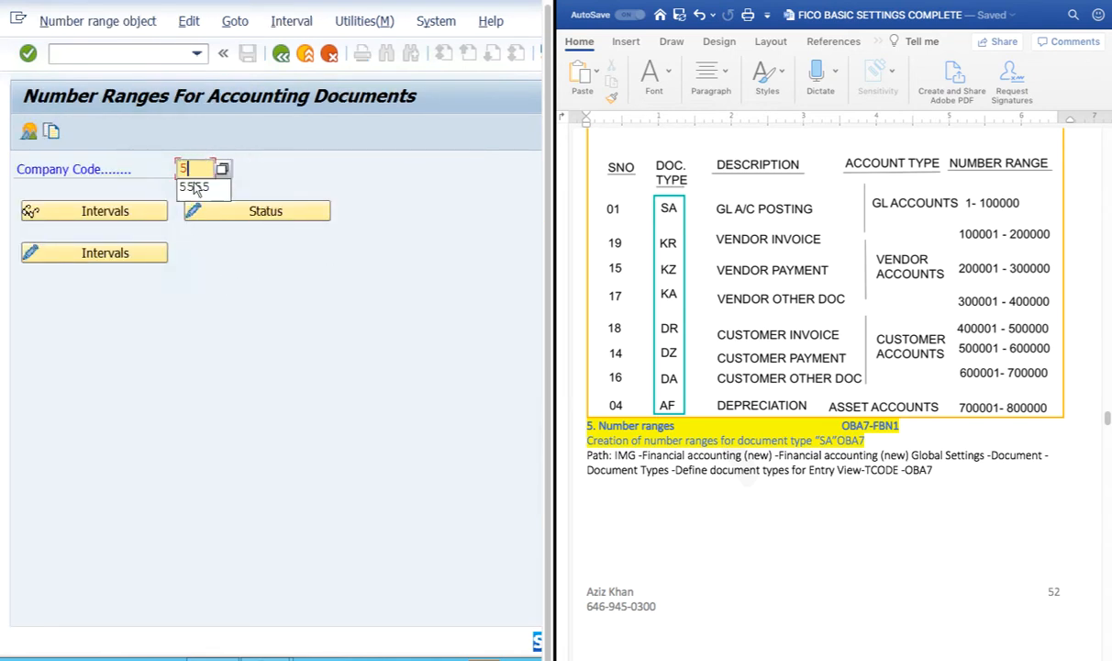
left_click(129, 249)
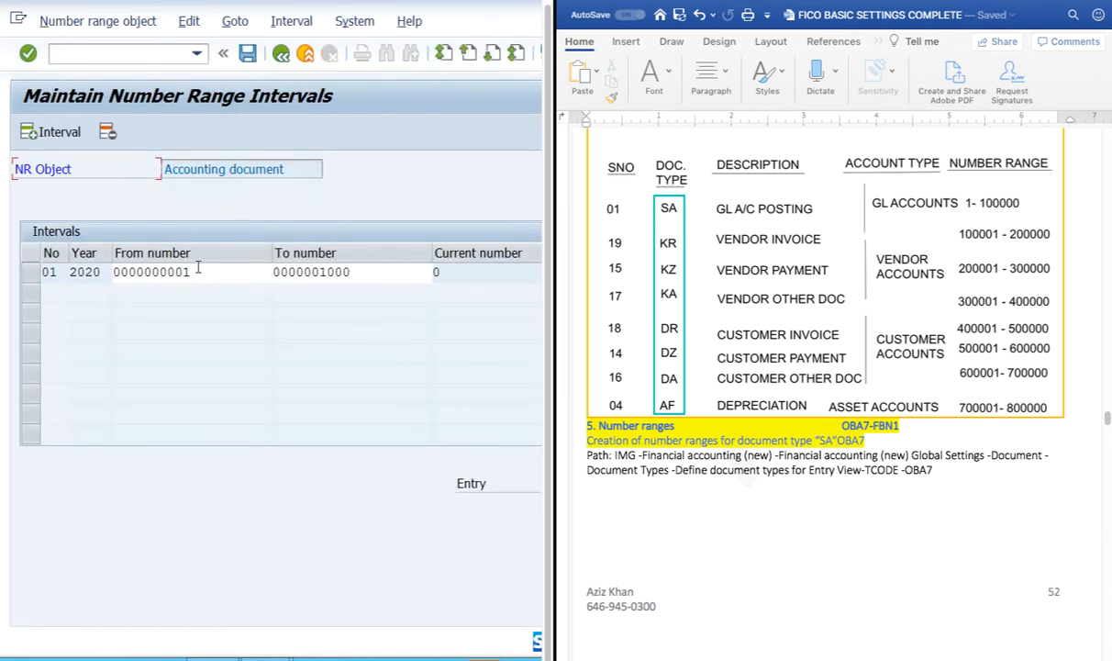
left_click(198, 271)
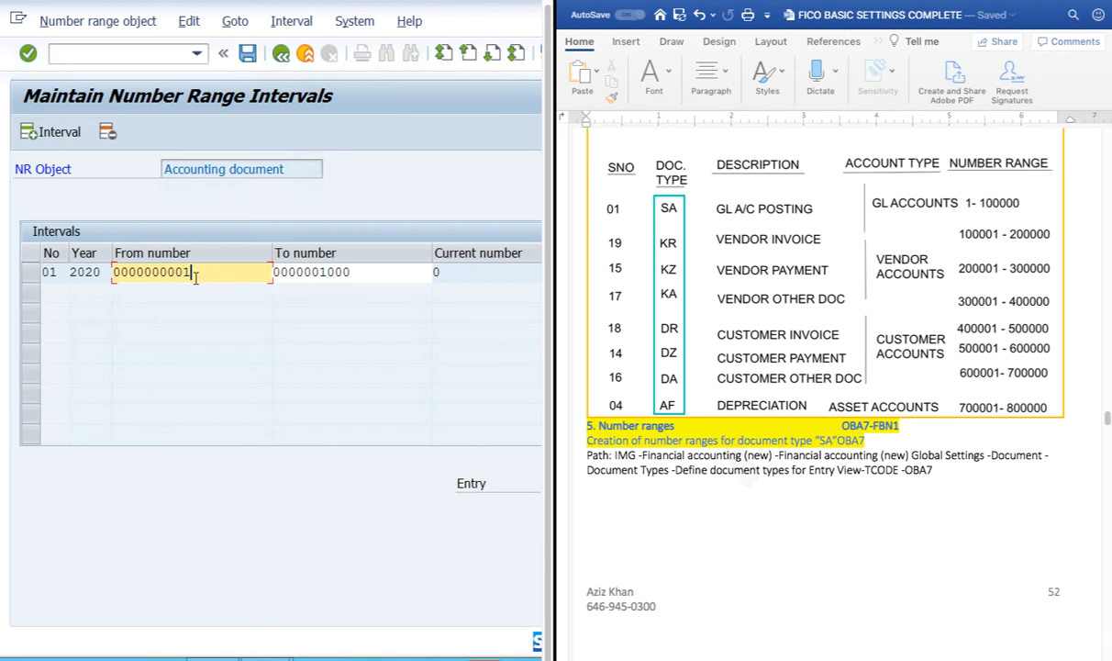
left_click(61, 272)
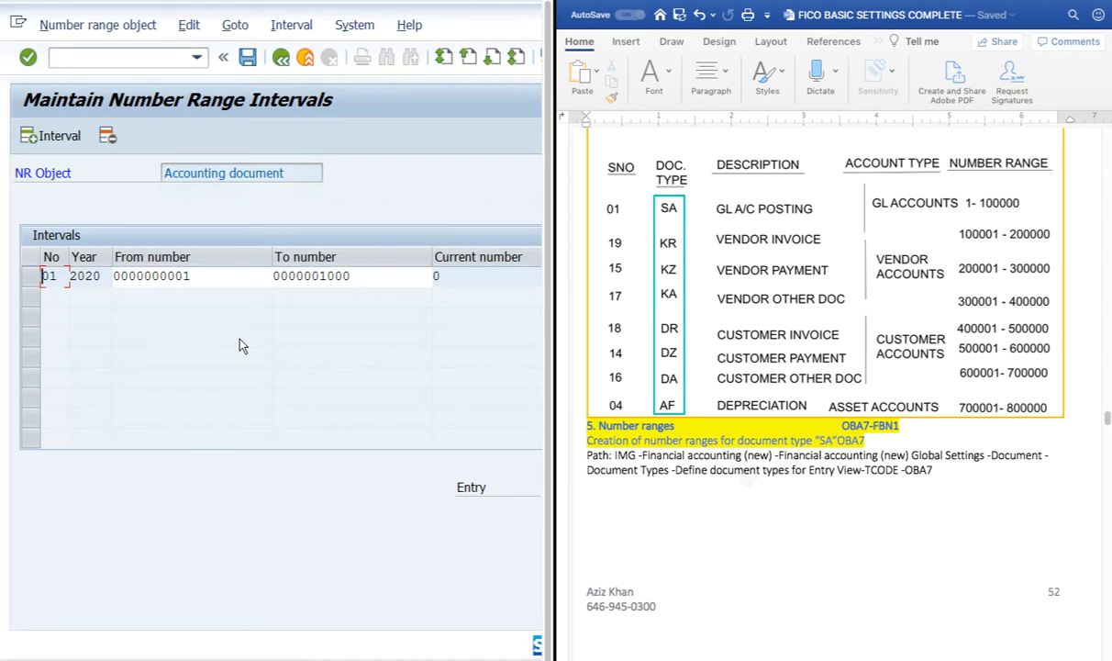
left_click(215, 275)
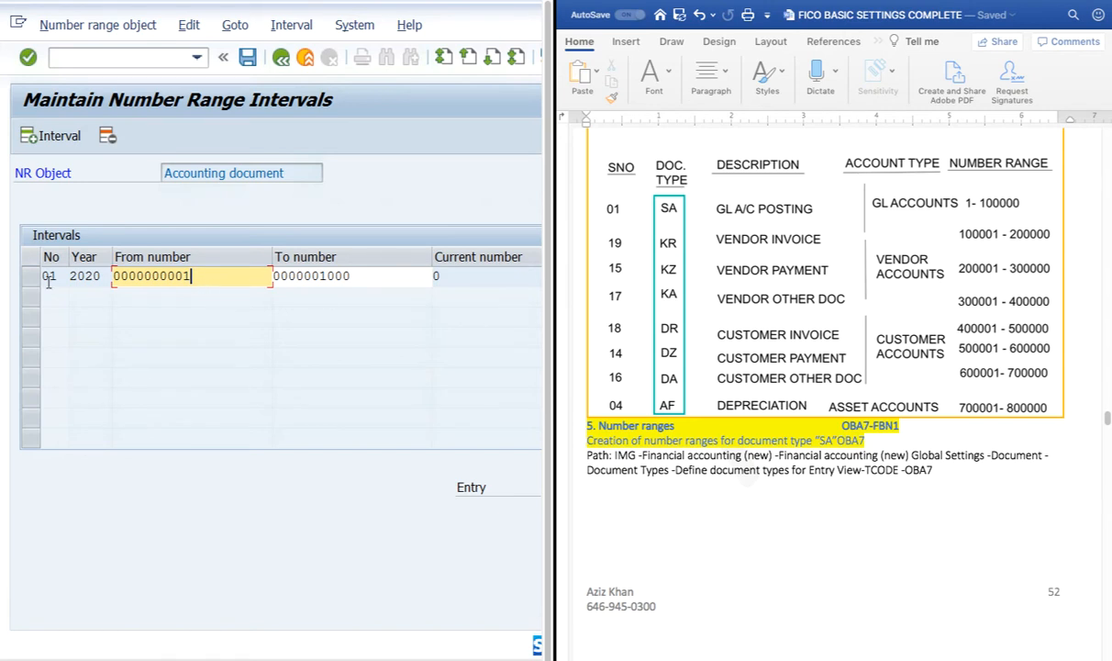
Review the number, year, from-number and to-number of interval 01 for accounting documents.
left_click_drag(61, 276, 17, 276)
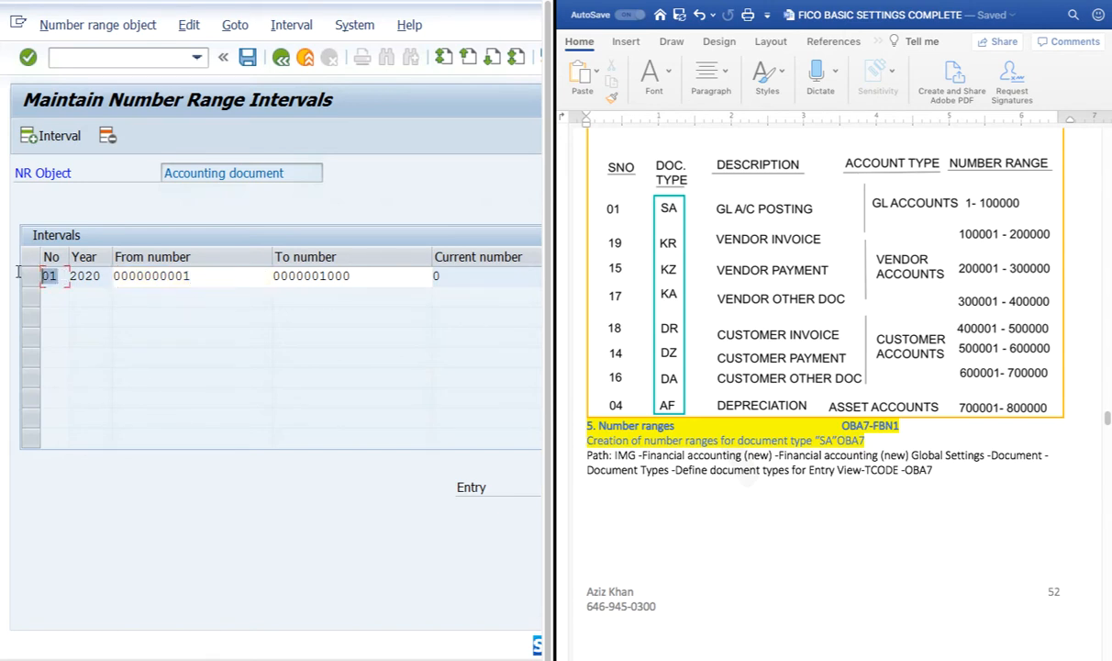
left_click_drag(217, 275, 105, 274)
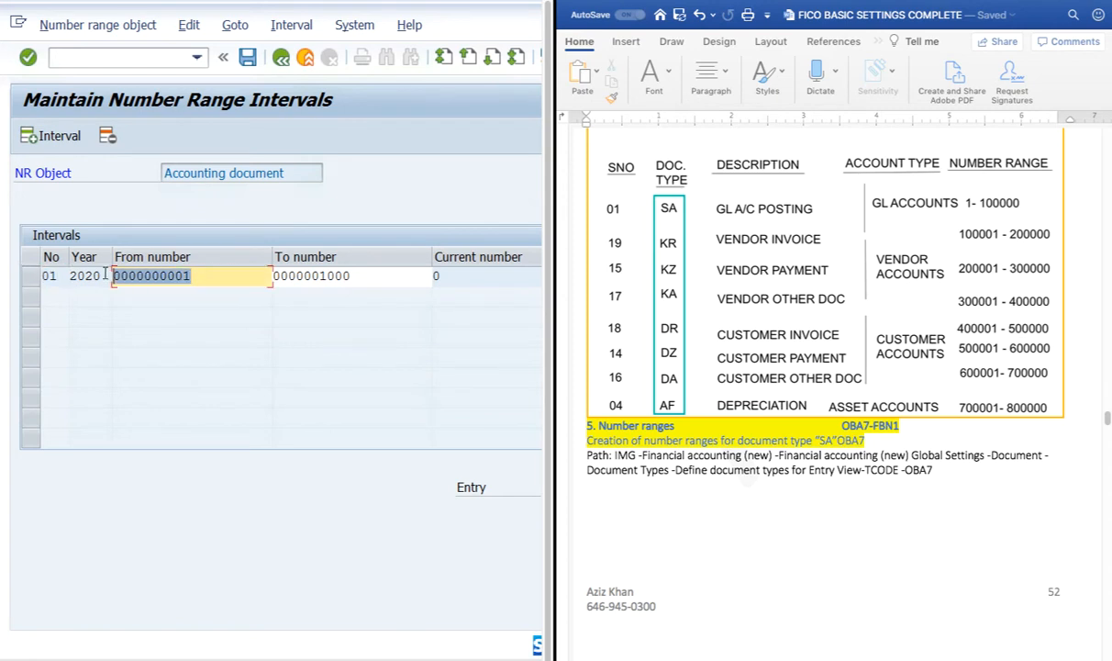
left_click_drag(395, 275, 265, 275)
left_click(265, 273)
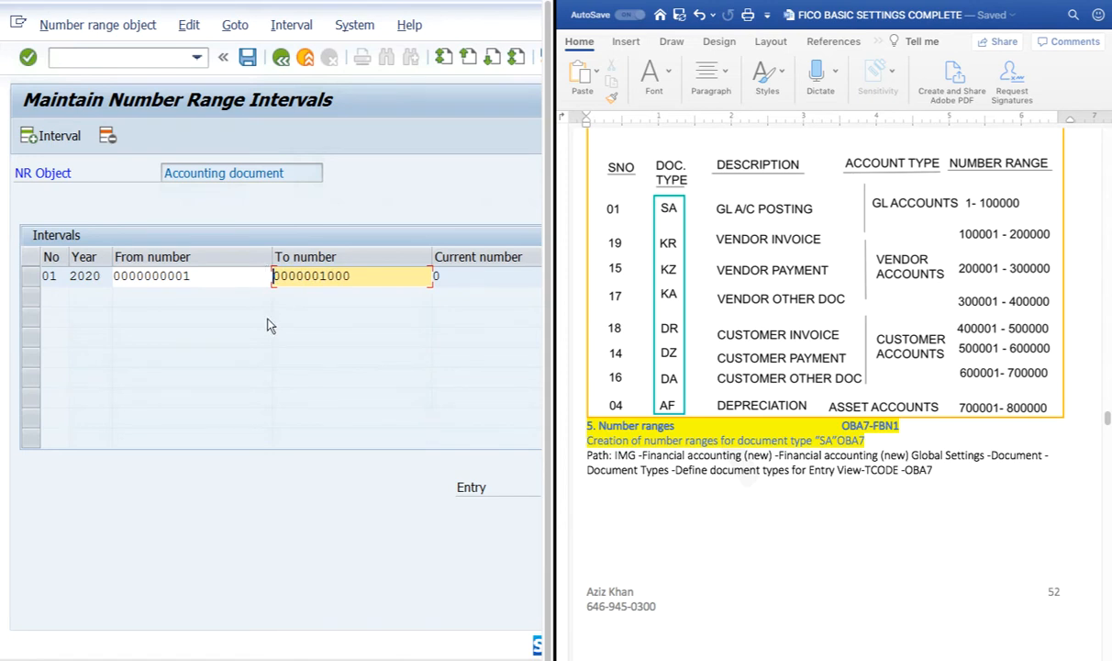
left_click(86, 276)
left_click_drag(88, 275, 65, 276)
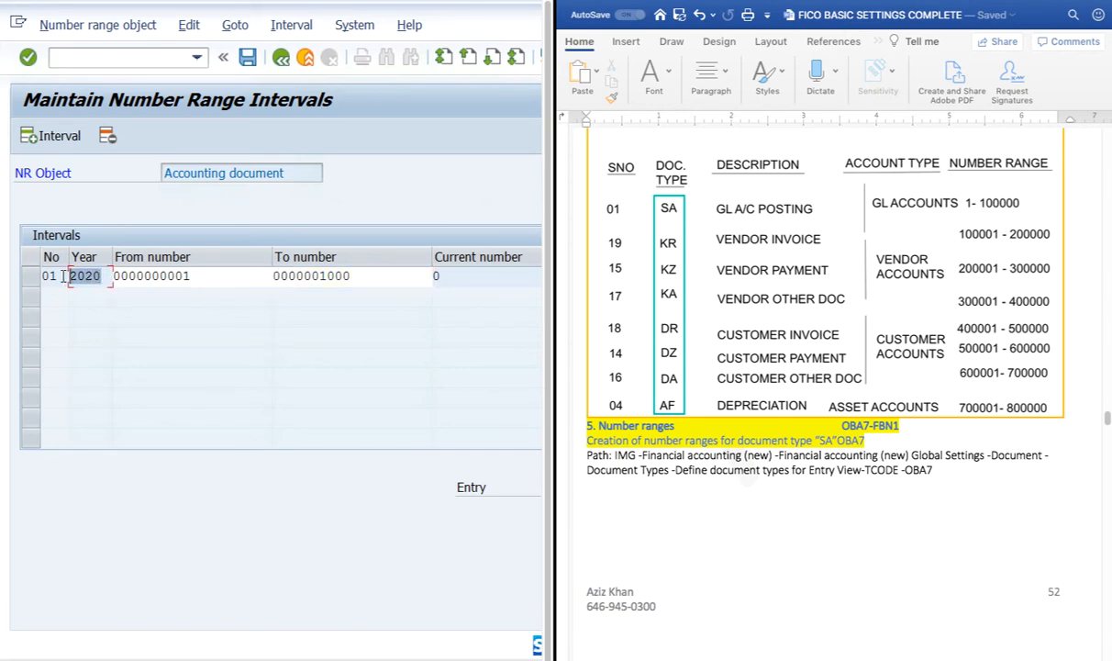
left_click(192, 275)
left_click_drag(192, 276, 108, 275)
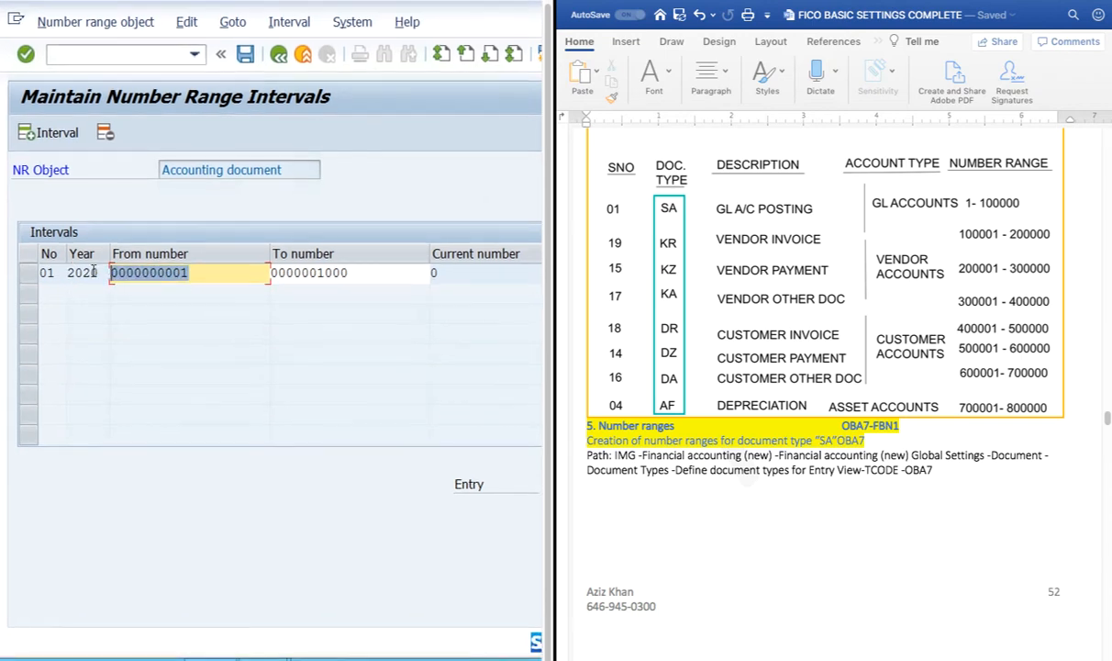
left_click(347, 272)
left_click_drag(347, 272, 246, 271)
left_click(250, 299)
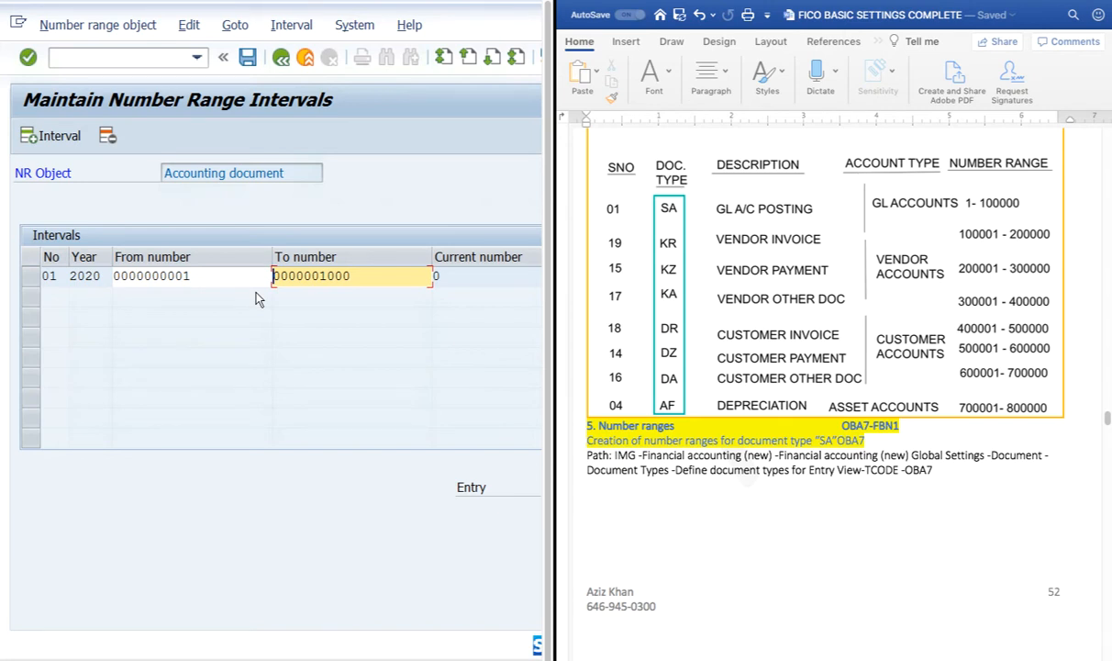
Save the accounting document number range interval and return to the details of document type SA.
left_click(57, 275)
left_click(248, 56)
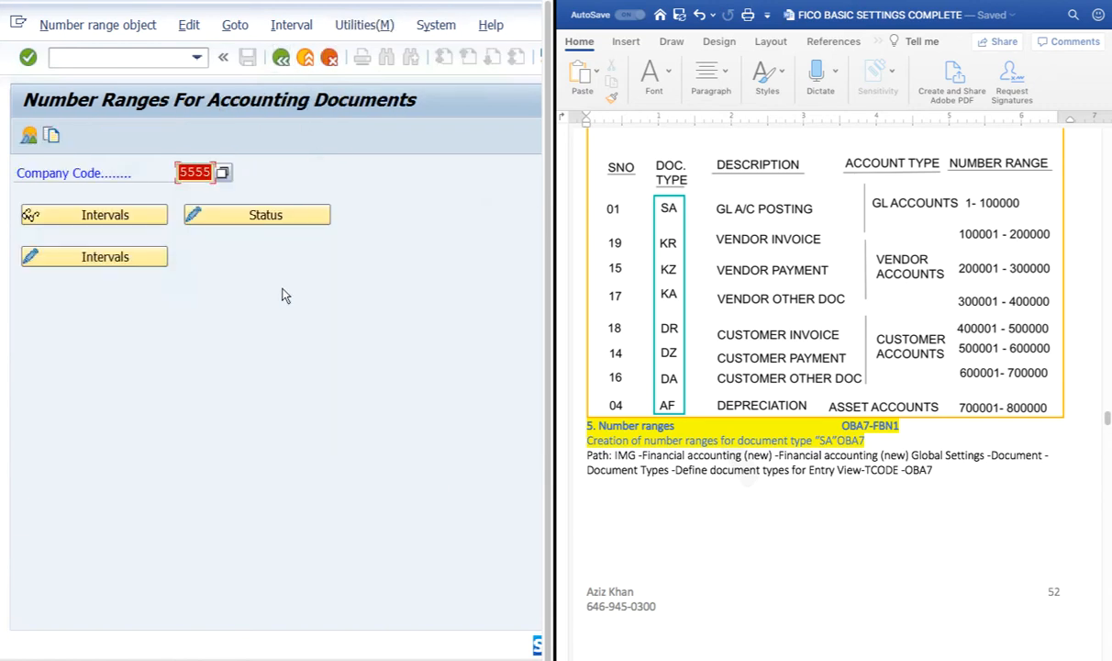
left_click(281, 57)
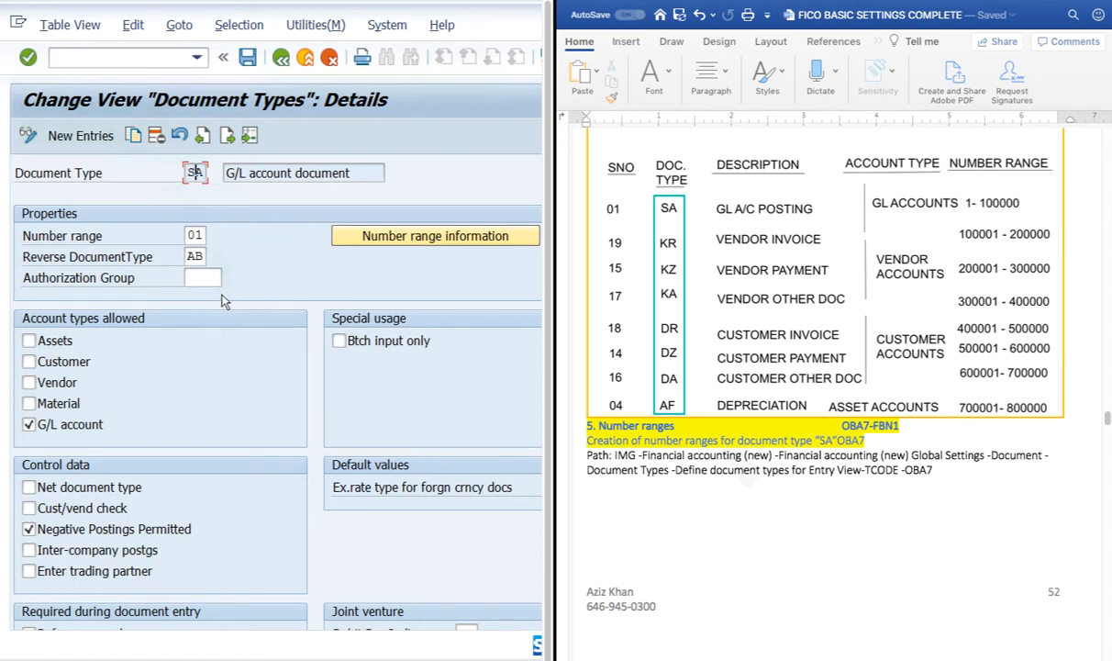
Check the reverse document type field, and start transaction FB03 in a new session.
left_click(194, 256)
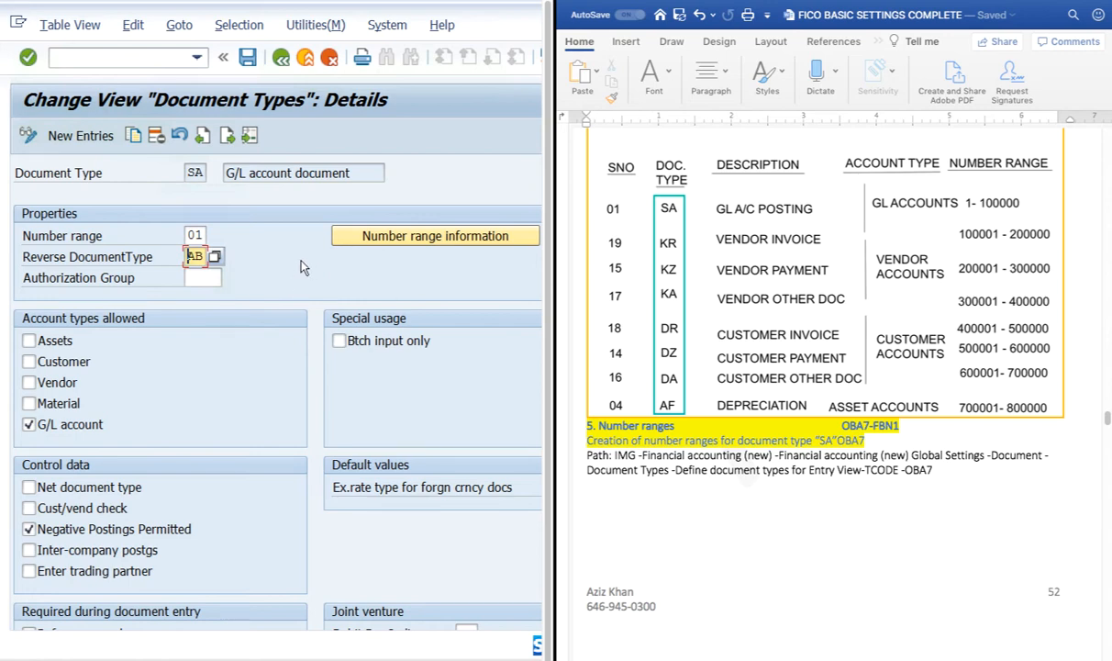
scroll(402, 100, "right", 3)
scroll(402, 100, "down", 1)
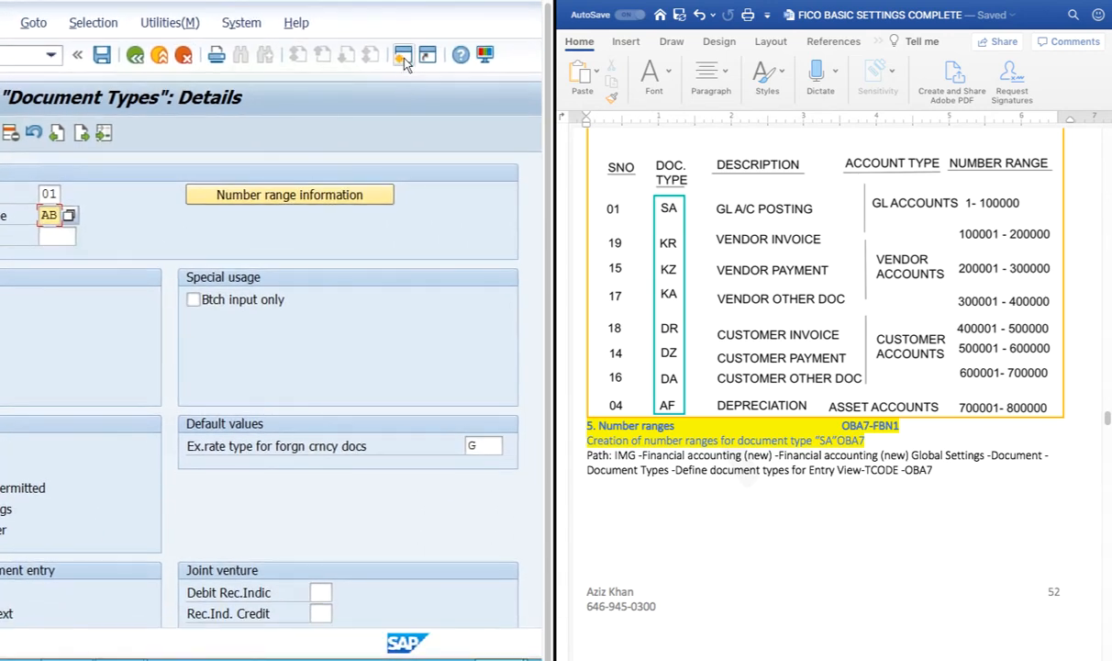
left_click(403, 58)
scroll(229, 149, "left", 3)
scroll(231, 149, "up", 1)
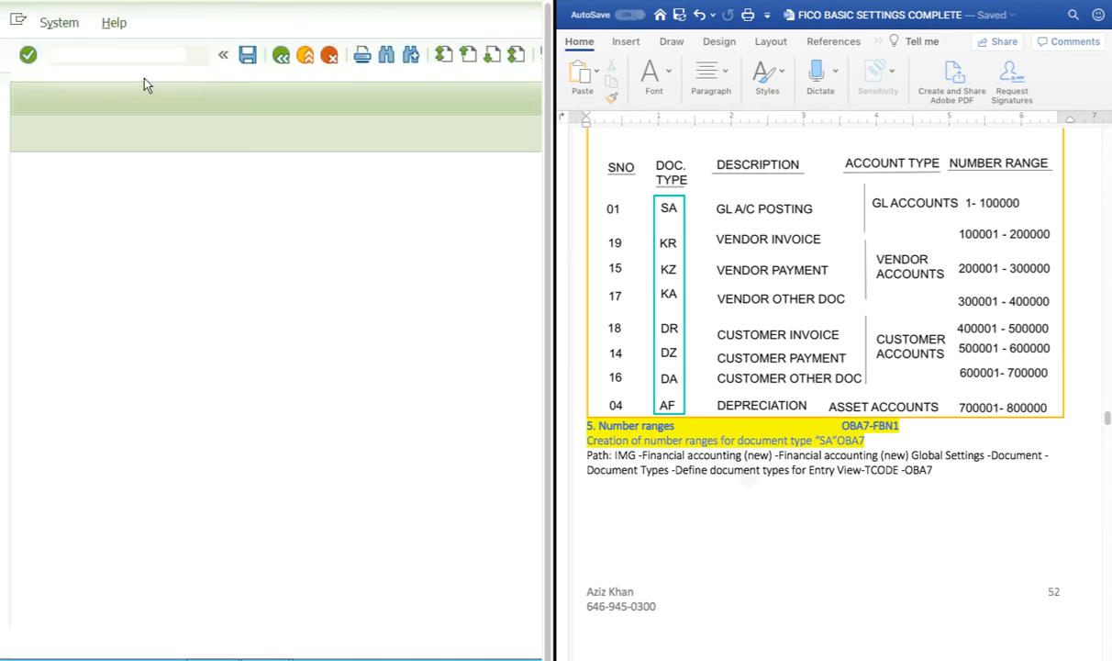
type("fb0")
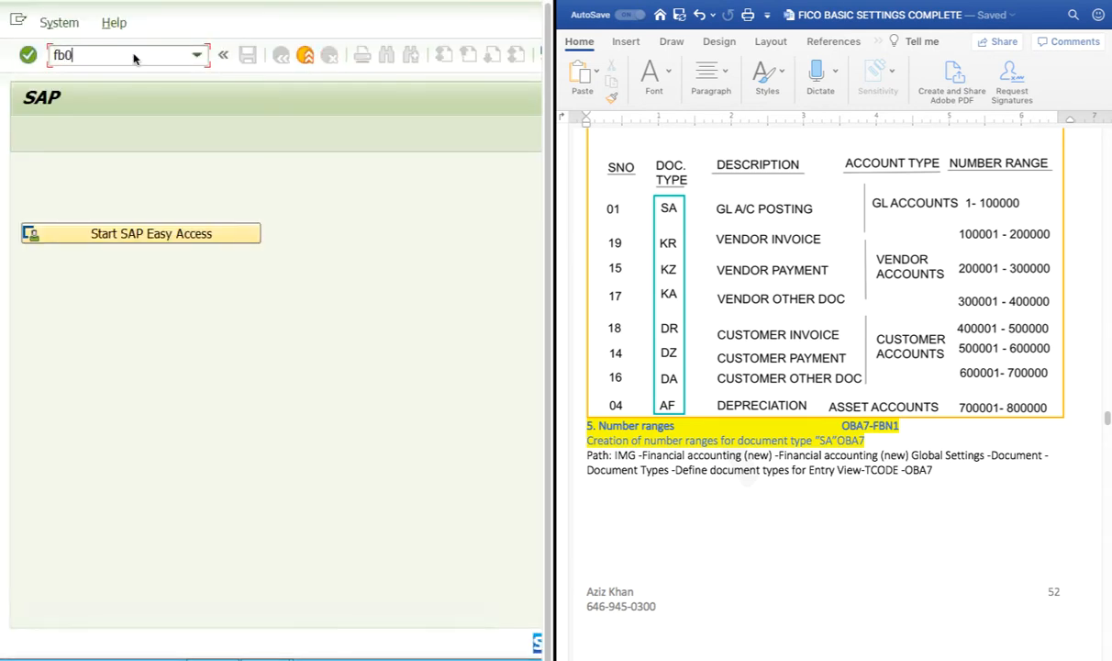
type("3")
key("Return")
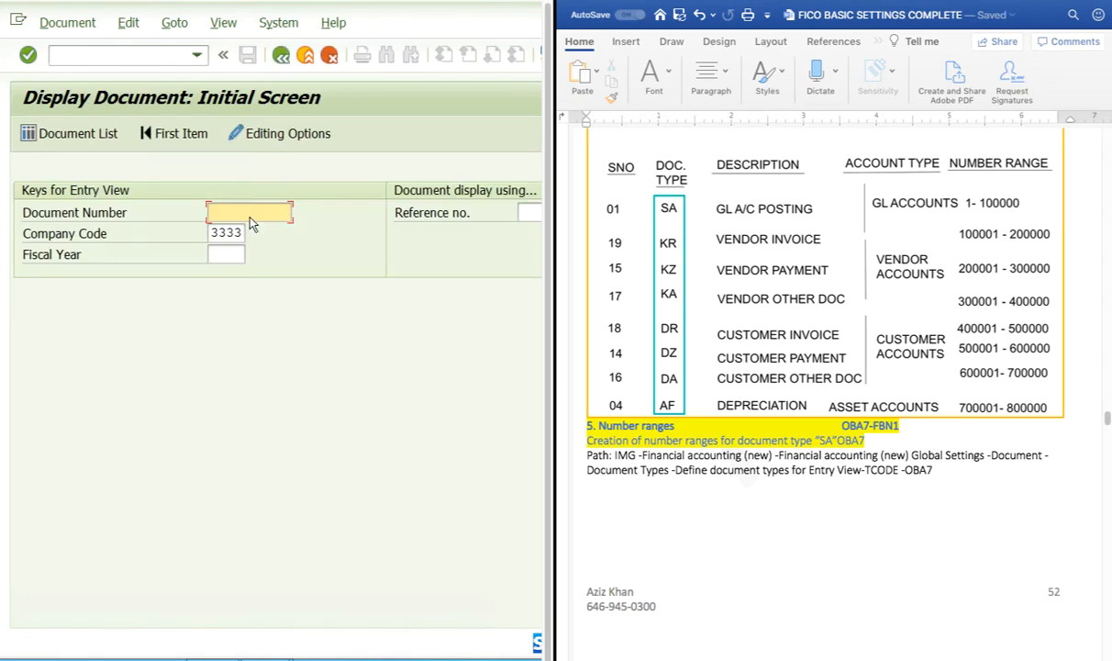
Run the document list for company code 3333 and ledger 0L, restricted to document type SA.
left_click(81, 141)
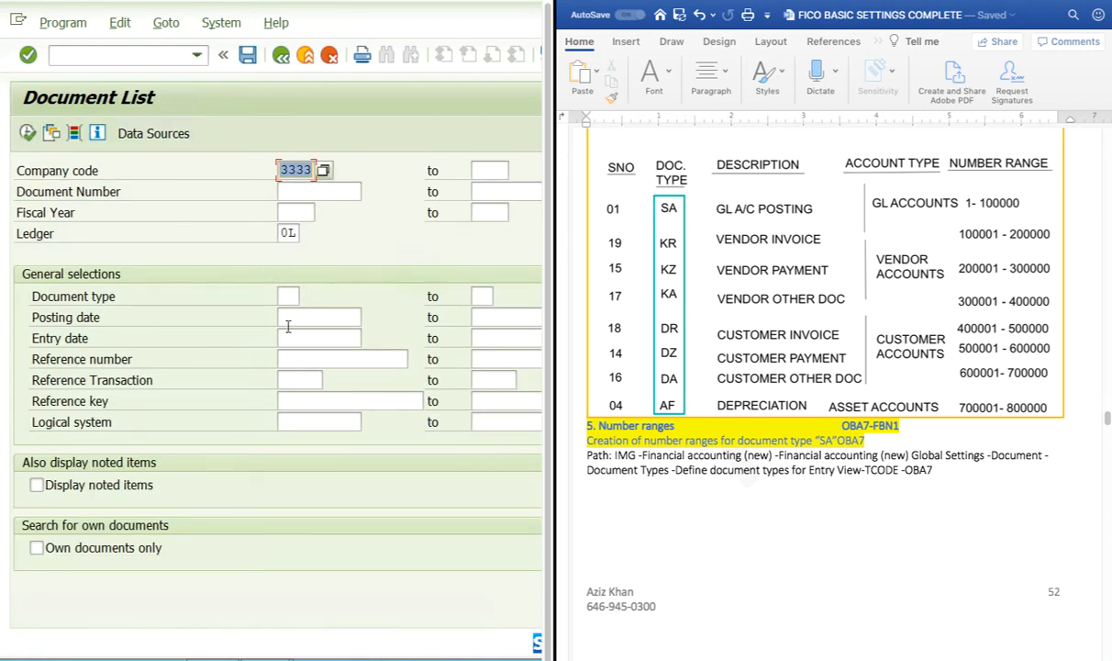
left_click(288, 296)
type("s")
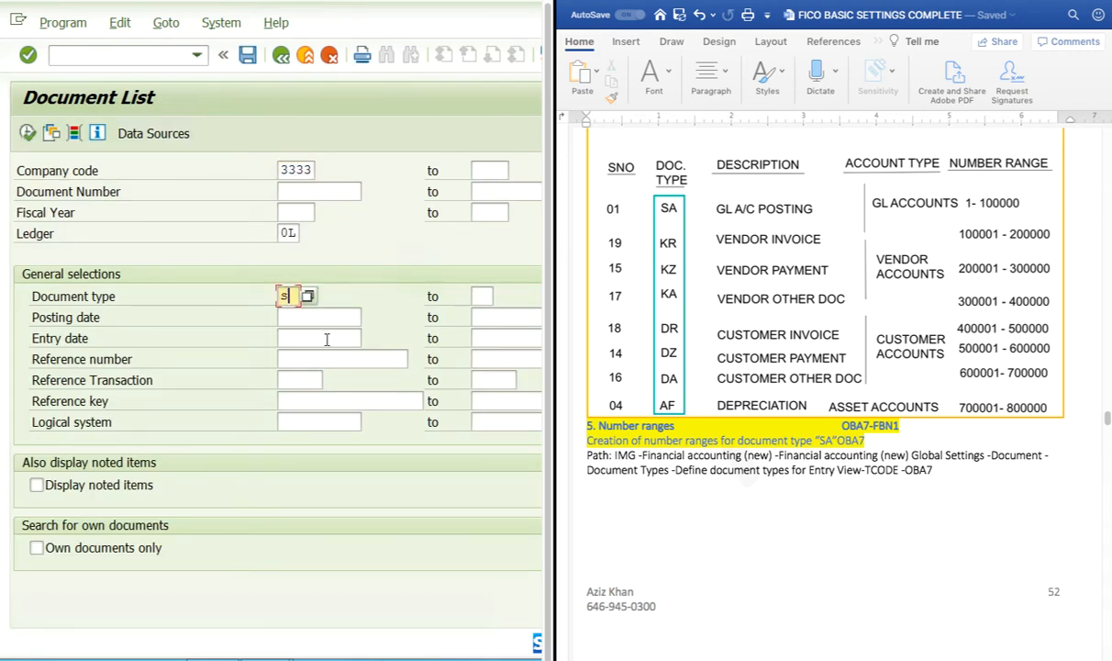
type("a")
left_click(28, 132)
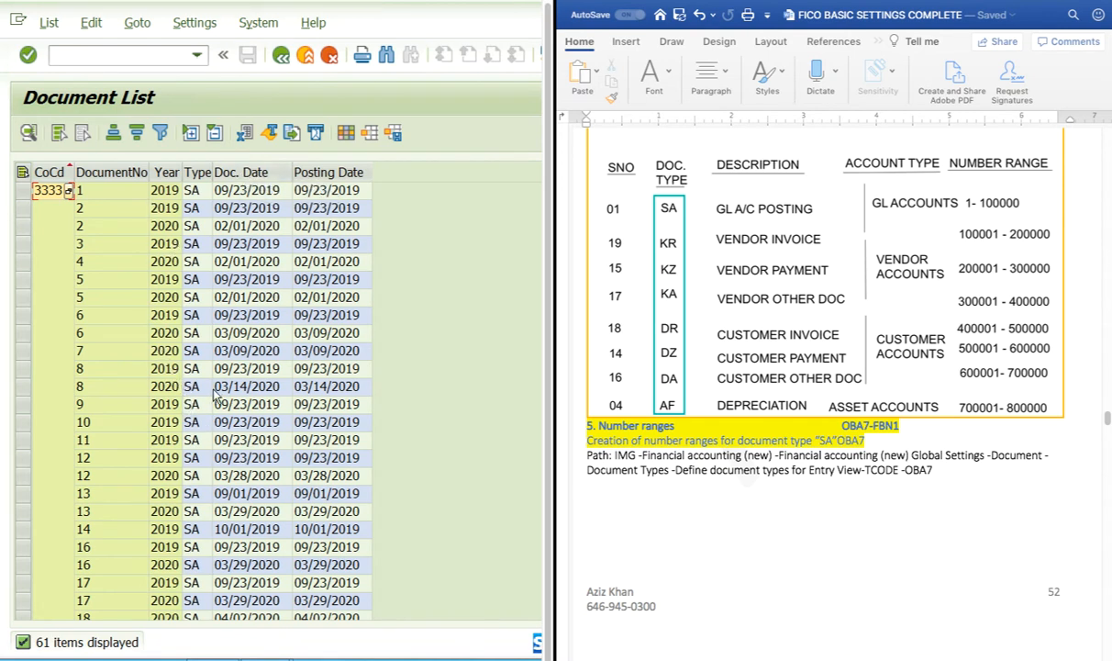
Display document 1 of fiscal year 2019 from the list and examine its line items.
left_click(80, 368)
left_click(97, 190)
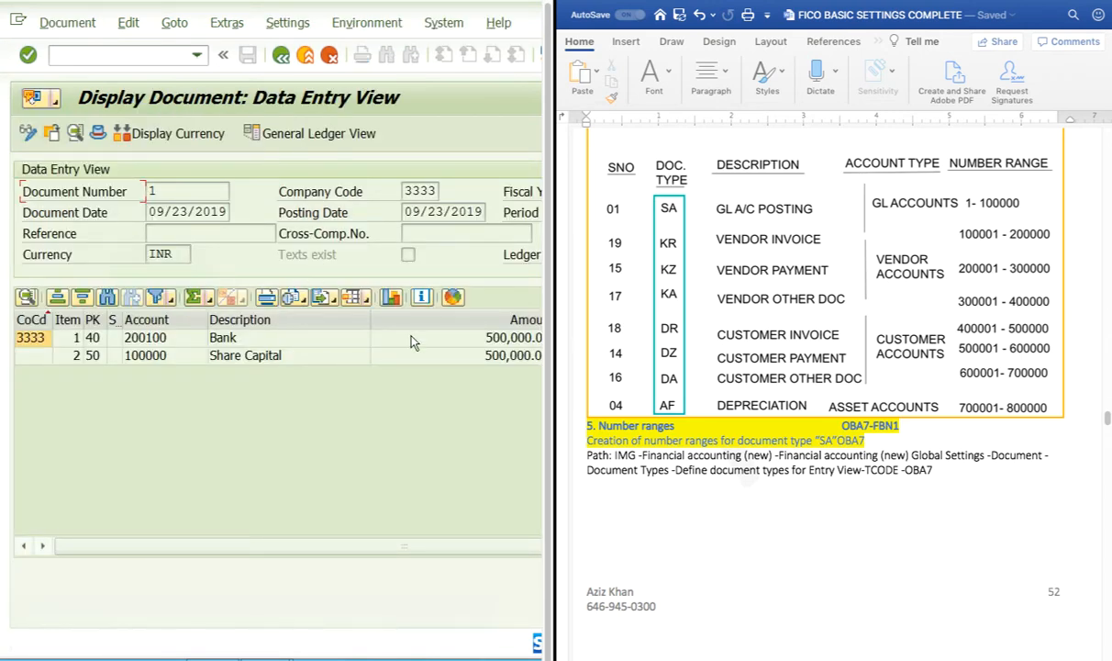
scroll(412, 342, "right", 1)
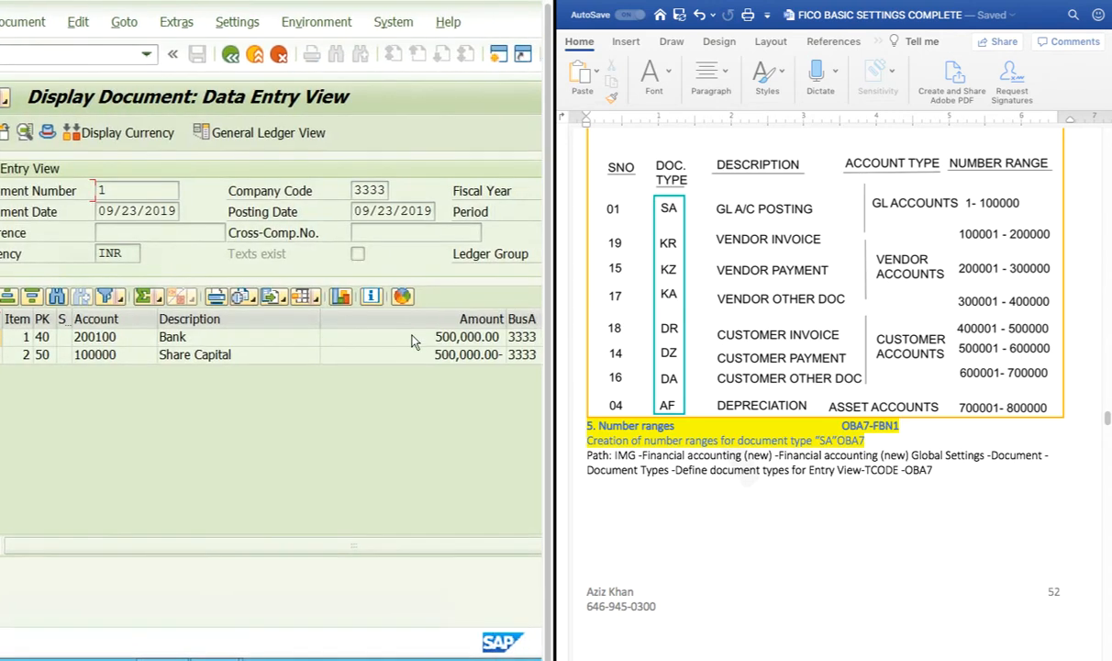
scroll(412, 341, "right", 2)
scroll(413, 341, "right", 1)
scroll(412, 341, "left", 4)
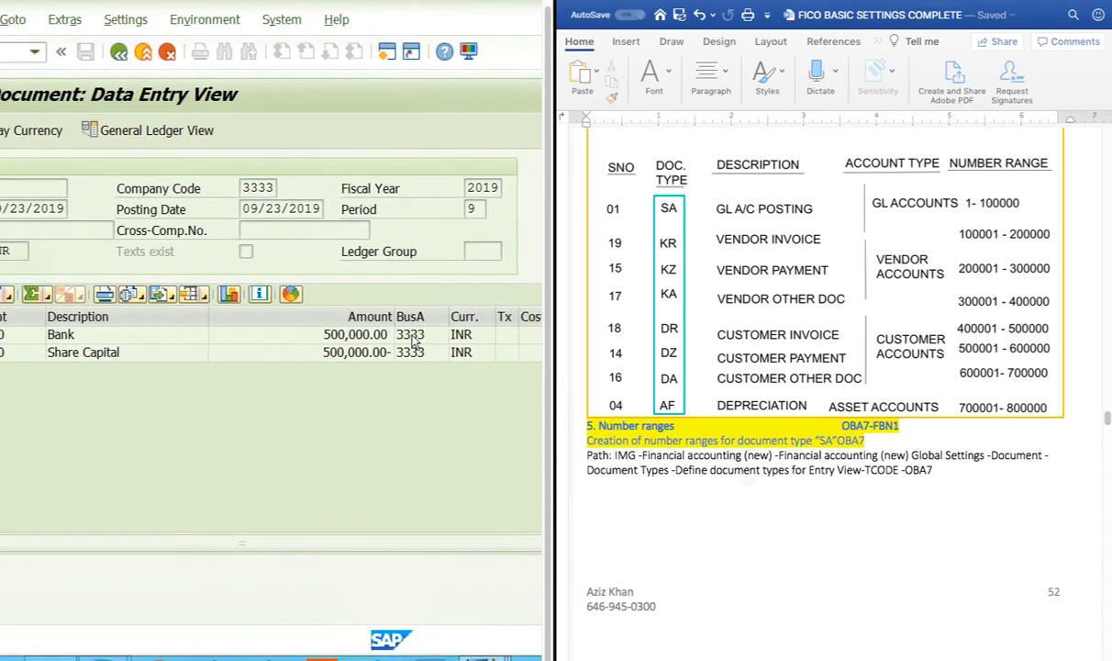
scroll(412, 342, "left", 1)
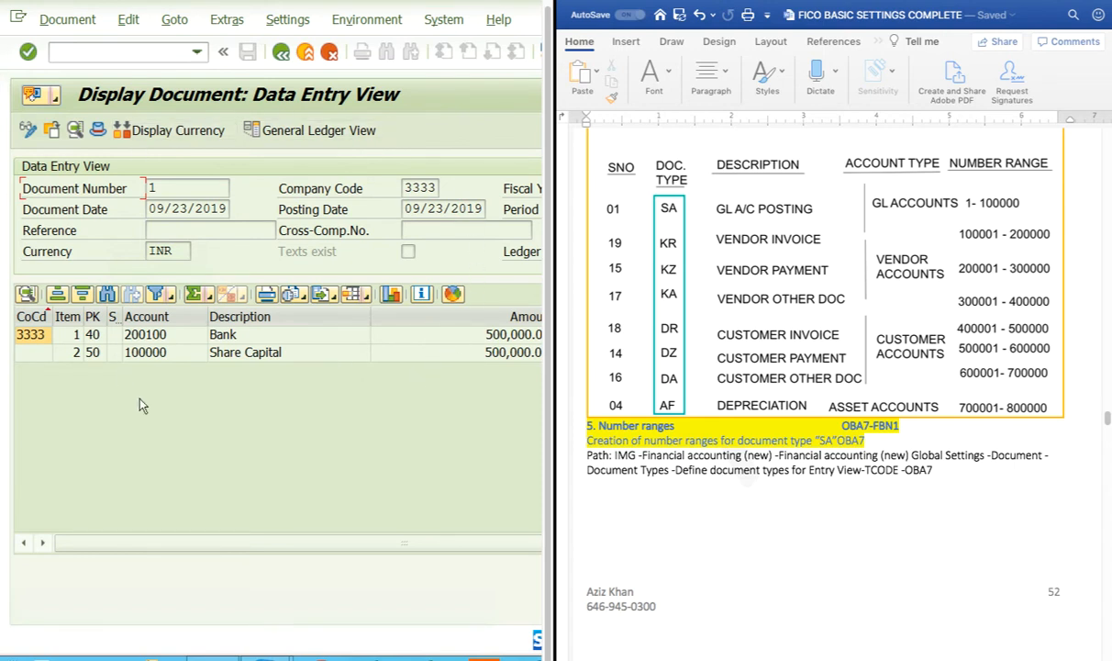
left_click(161, 188)
left_click(41, 336)
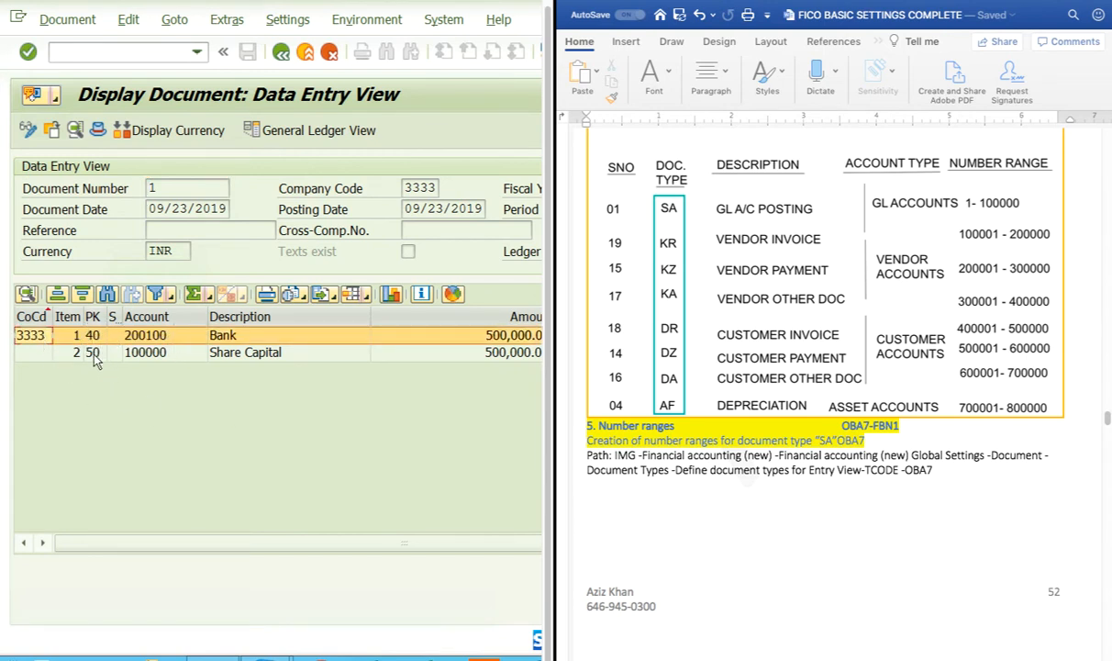
scroll(288, 371, "right", 1)
scroll(288, 372, "right", 1)
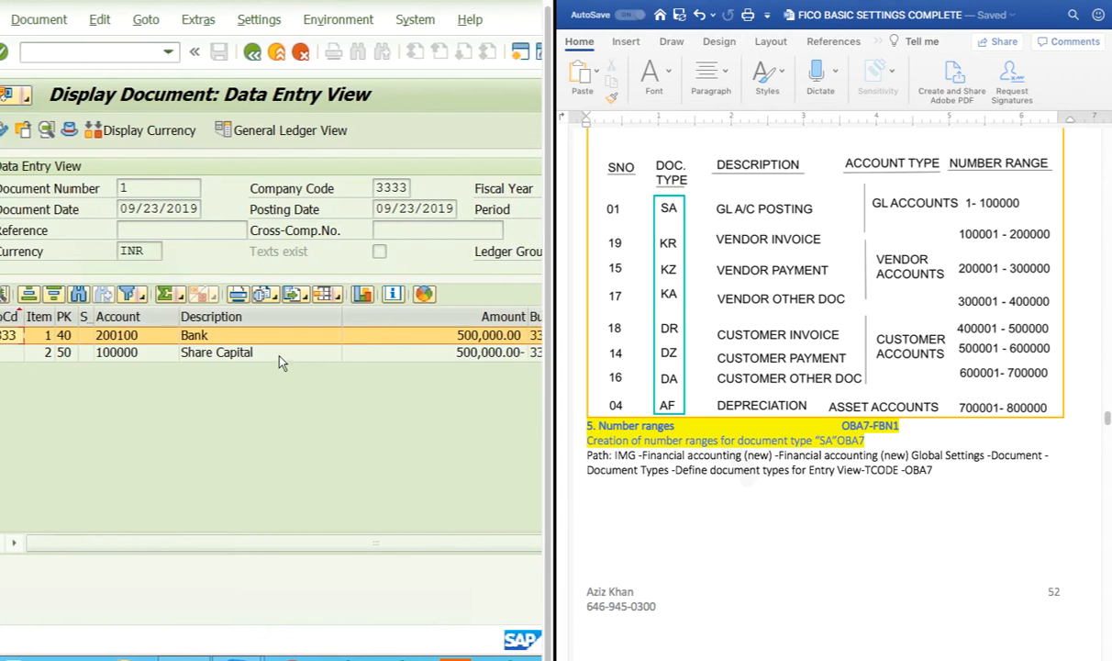
Examine the displayed document's currency, company code, fiscal year, period and posting date.
left_click(152, 251)
scroll(288, 286, "right", 3)
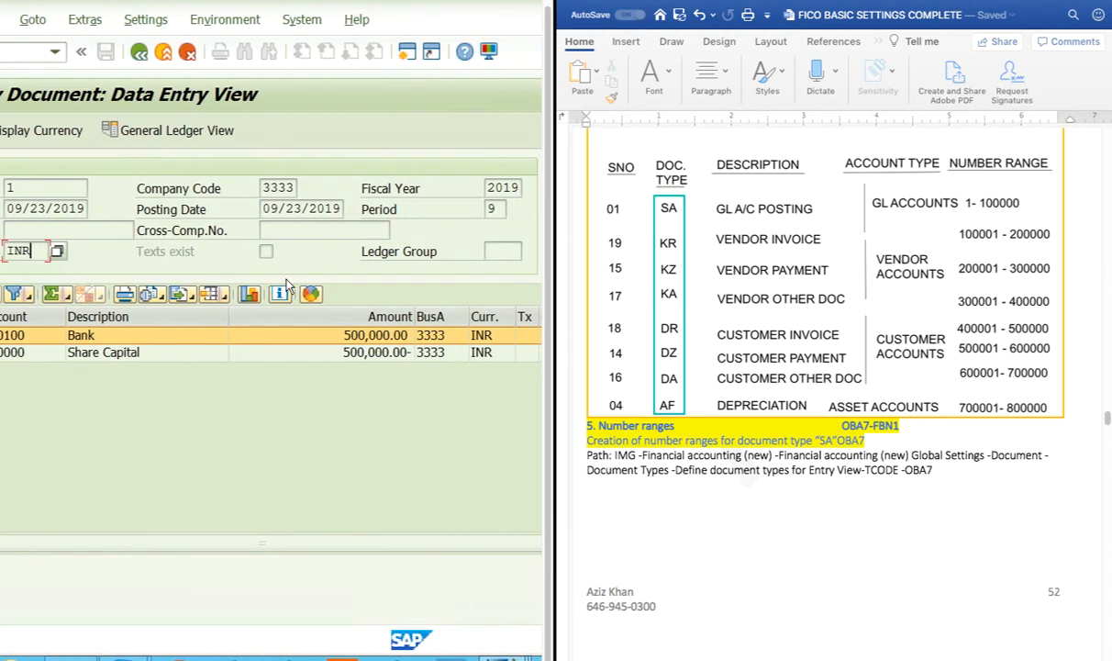
scroll(286, 281, "right", 3)
scroll(237, 262, "left", 2)
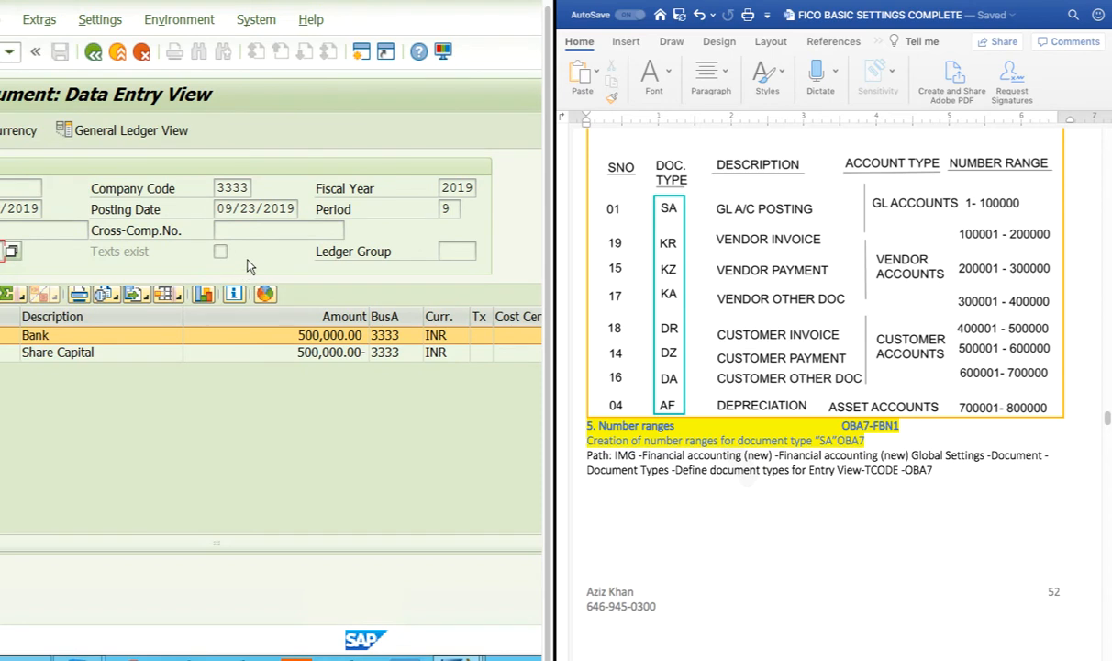
left_click(226, 187)
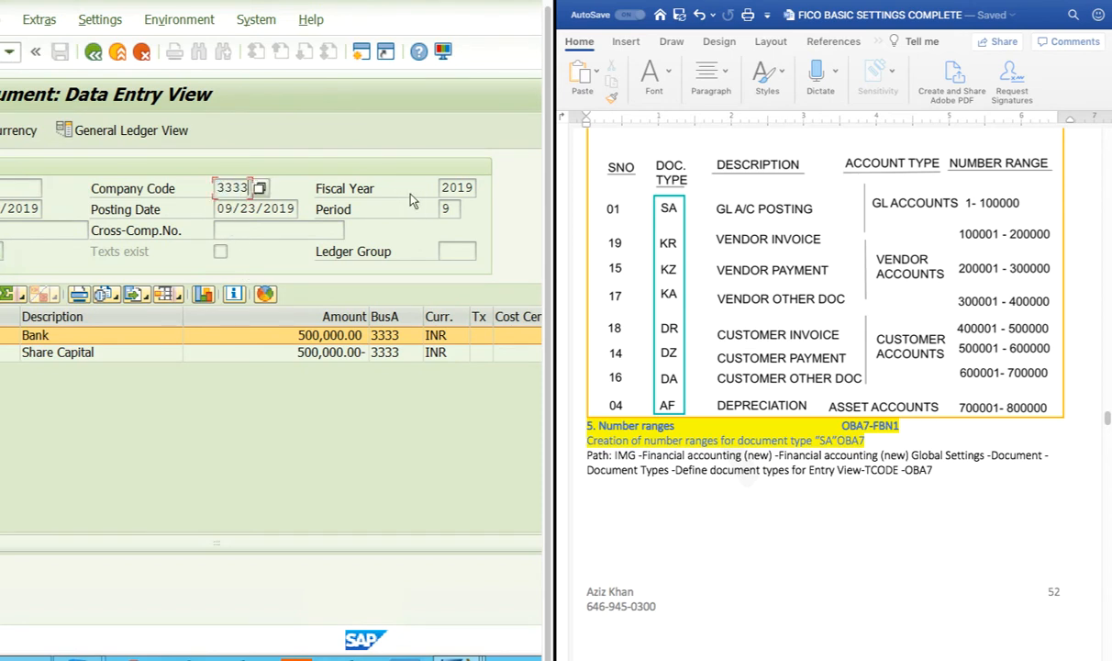
left_click_drag(444, 187, 497, 186)
left_click(496, 190)
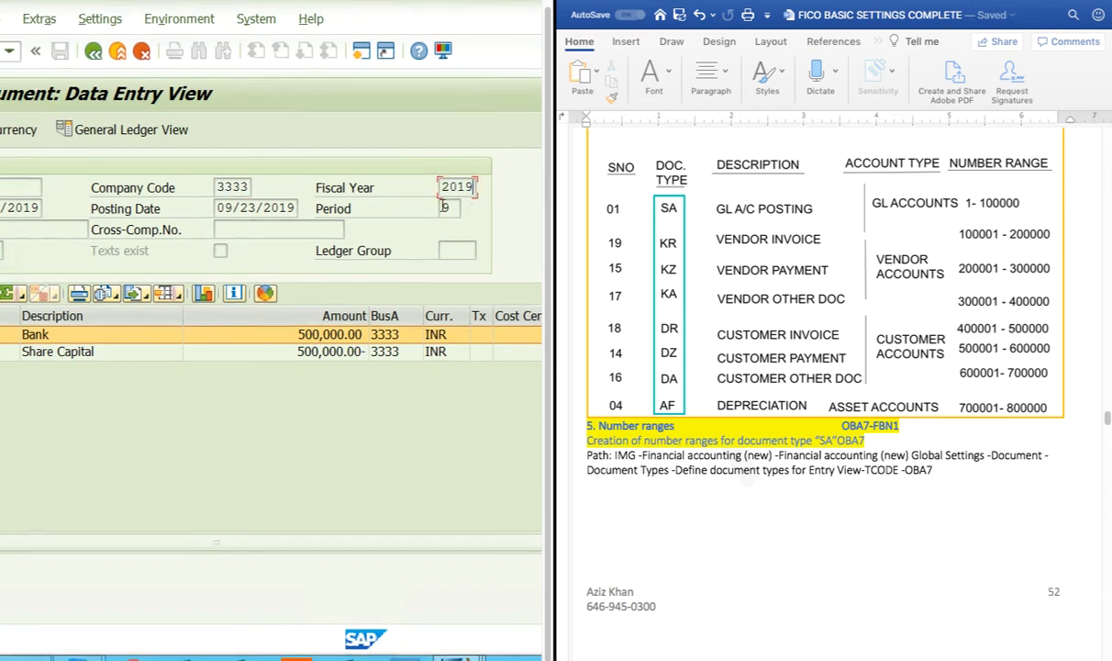
left_click(445, 208)
left_click_drag(228, 208, 333, 212)
left_click(331, 215)
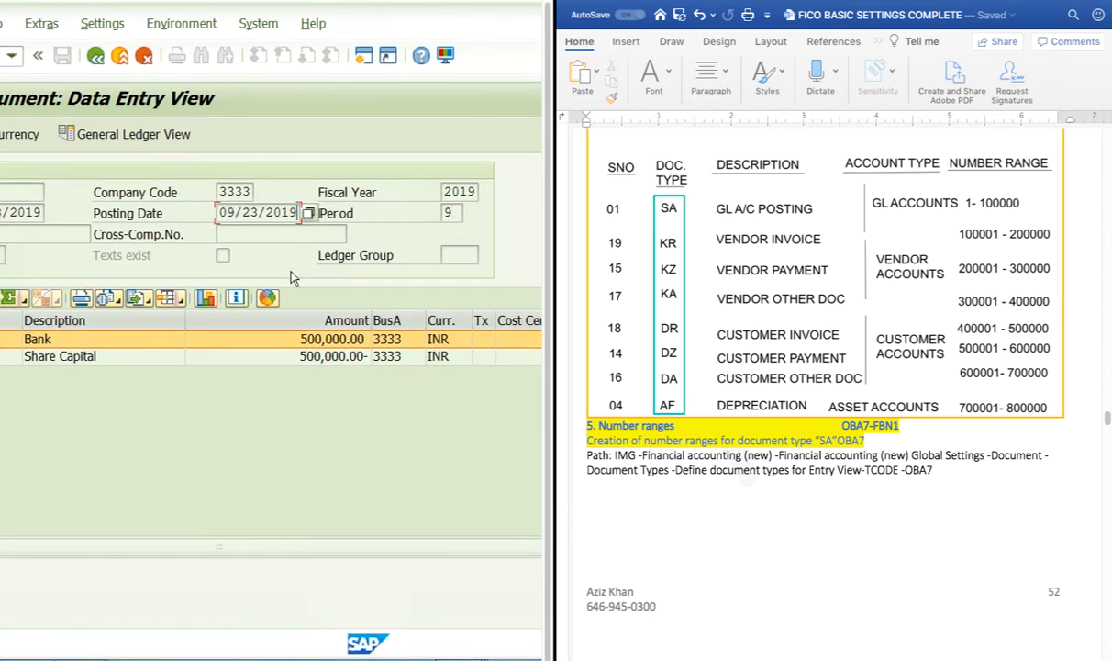
scroll(304, 278, "left", 4)
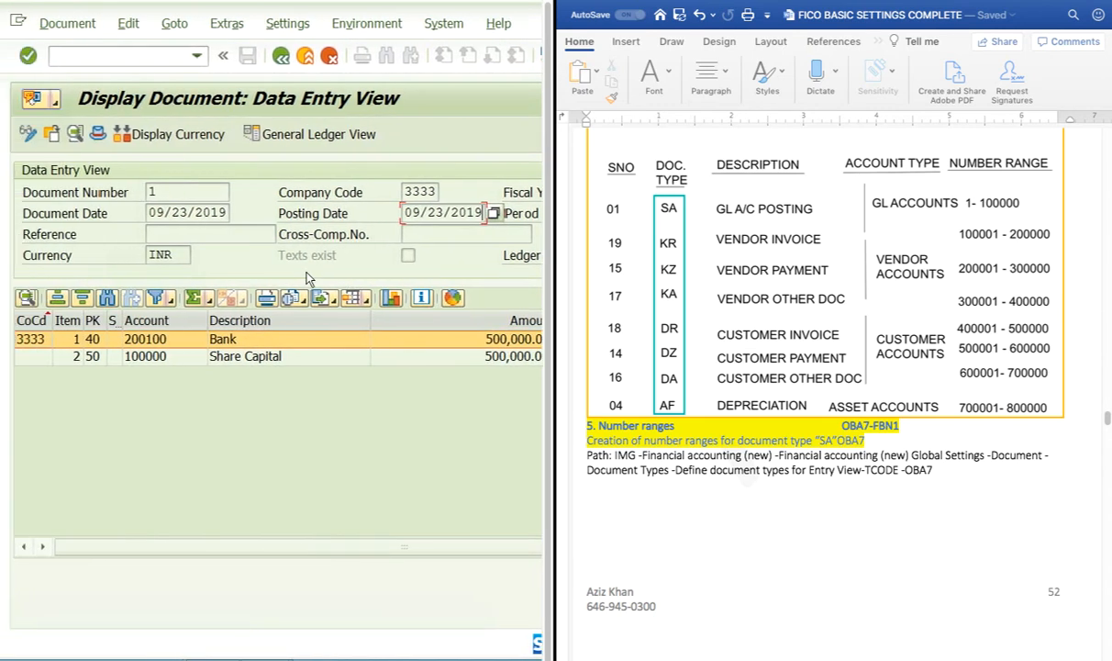
Check the document type in the document header, close it and return to the SA document type details.
left_click(93, 130)
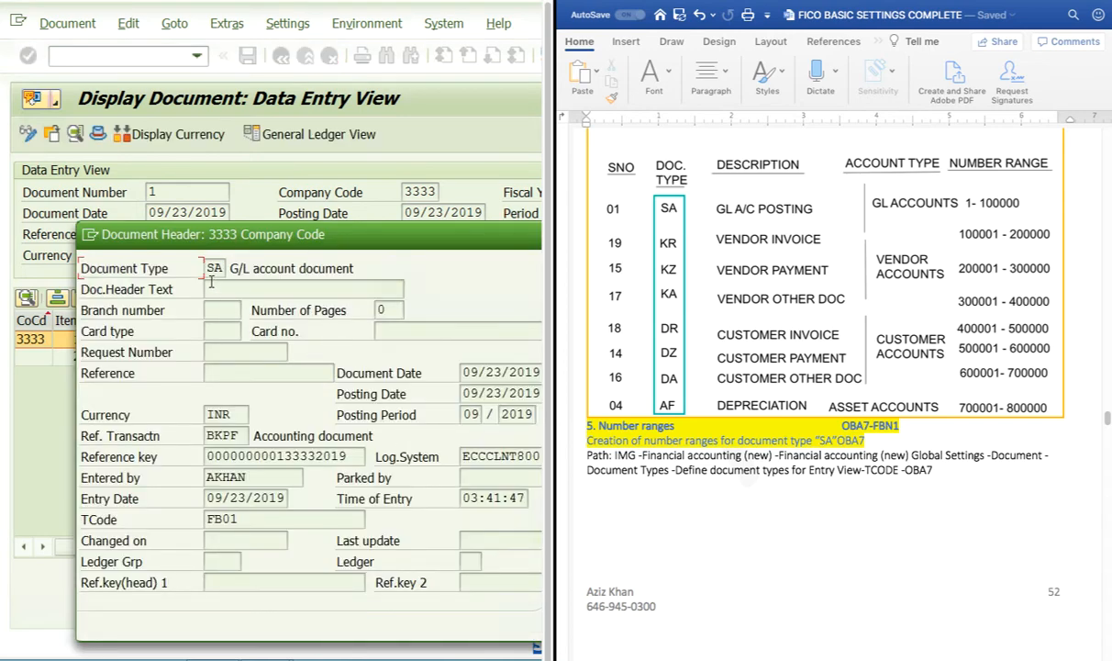
left_click(214, 267)
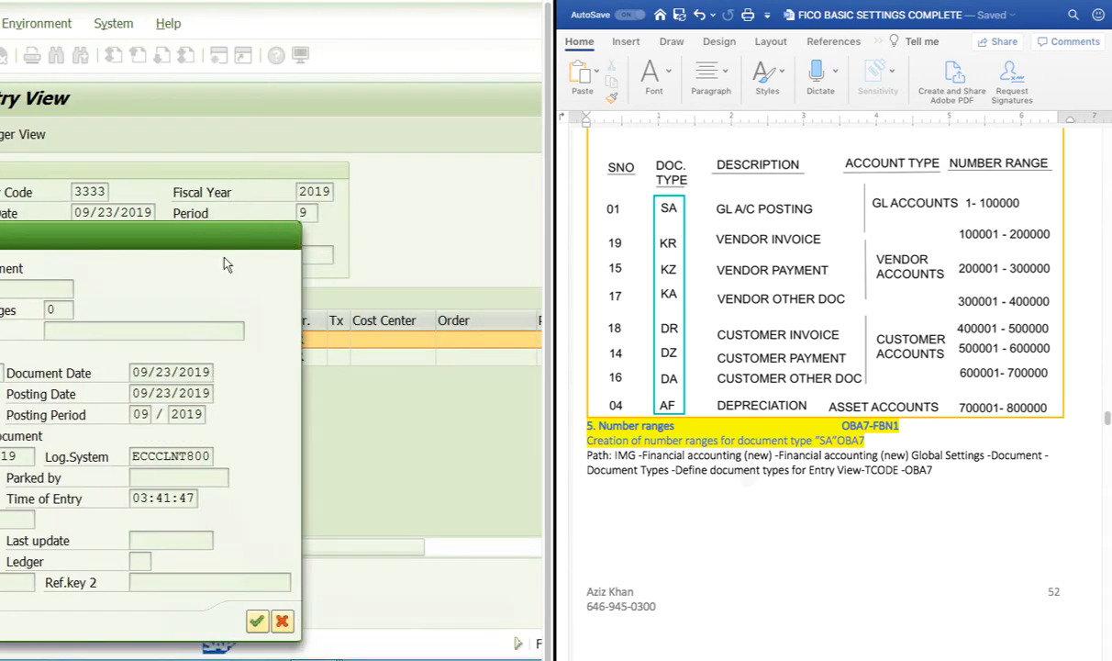
key("Return")
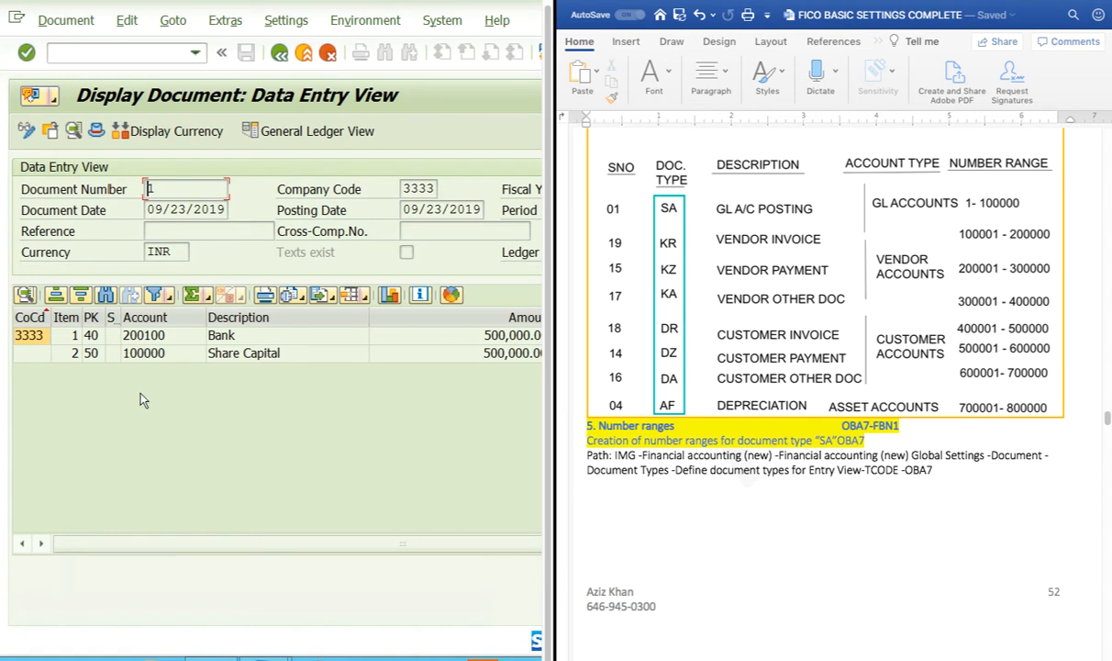
left_click(280, 52)
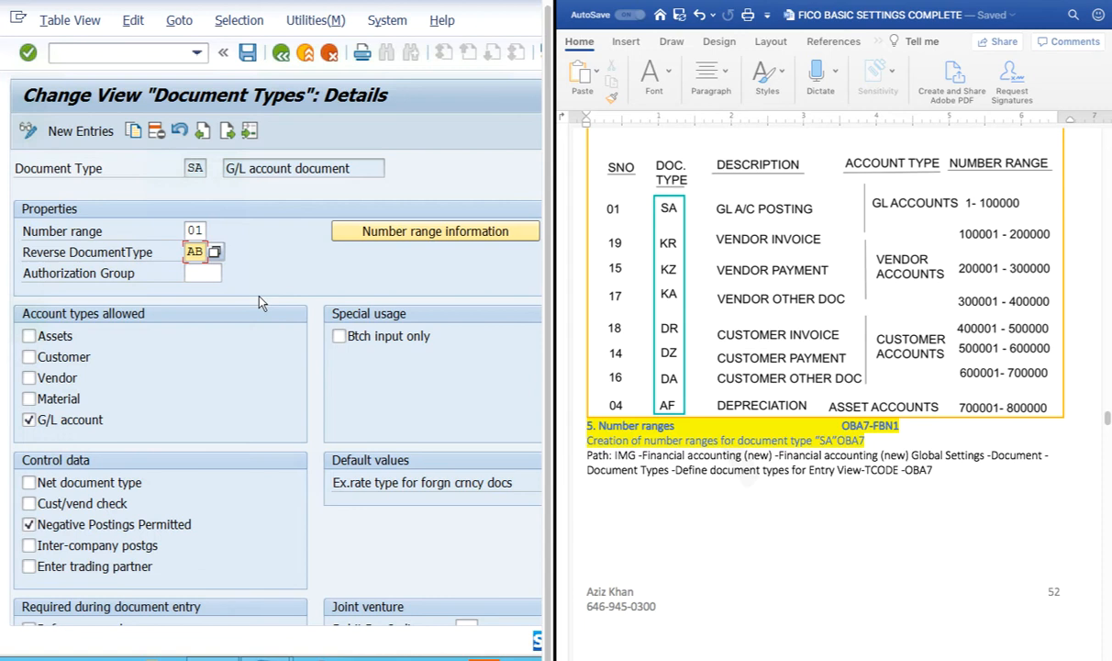
Review document type SA against its assigned number range in the document type details.
left_click_drag(183, 168, 231, 166)
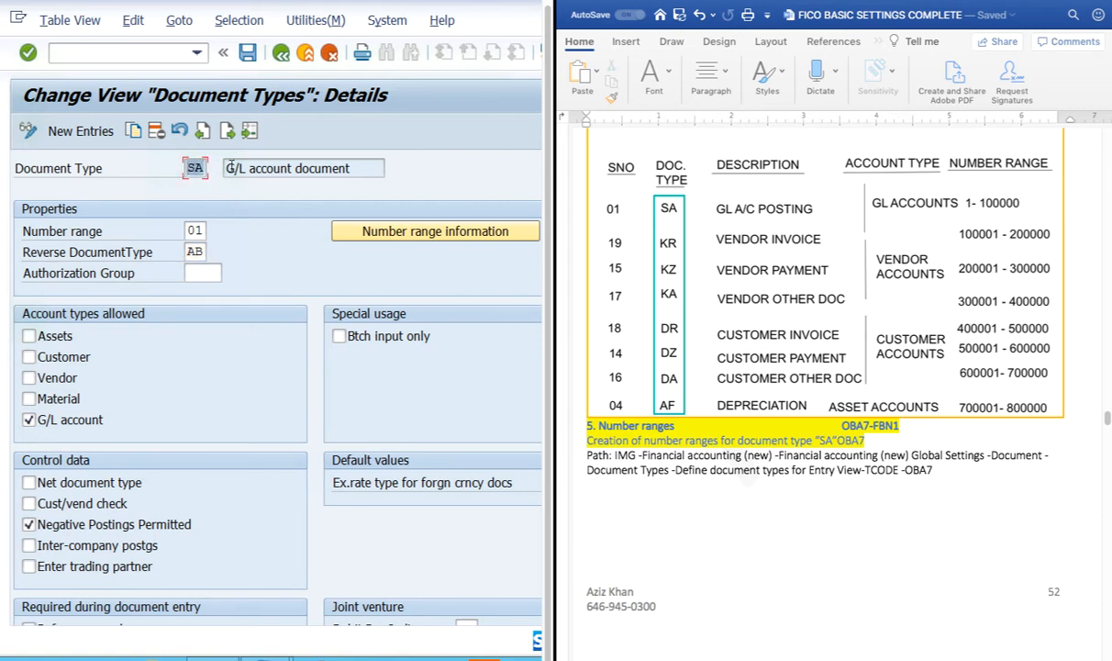
left_click_drag(181, 230, 211, 229)
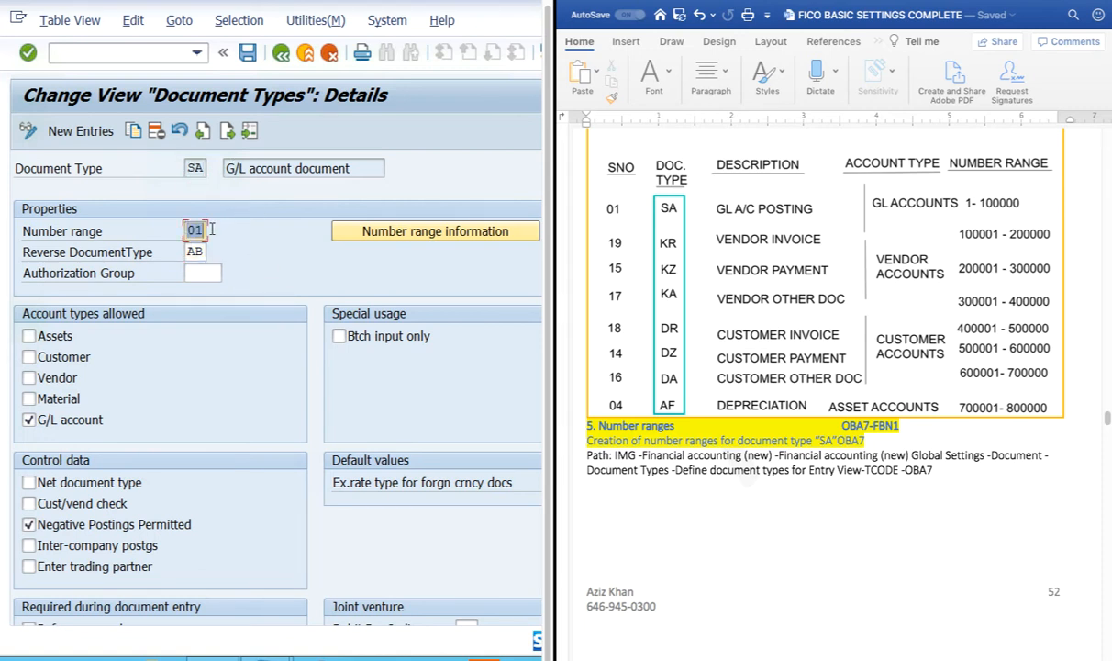
left_click(214, 231)
left_click_drag(183, 231, 208, 229)
left_click(209, 230)
left_click_drag(184, 169, 218, 170)
left_click(219, 171)
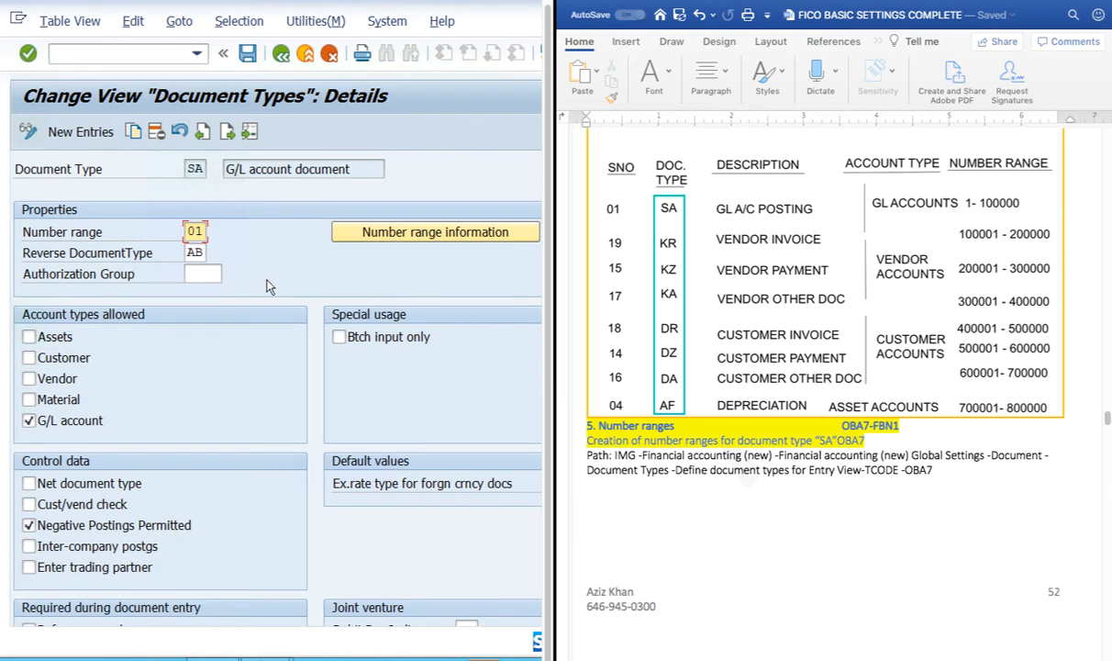
Examine document type SA's code, reverse document type AB and allowed account types in its details.
left_click(190, 168)
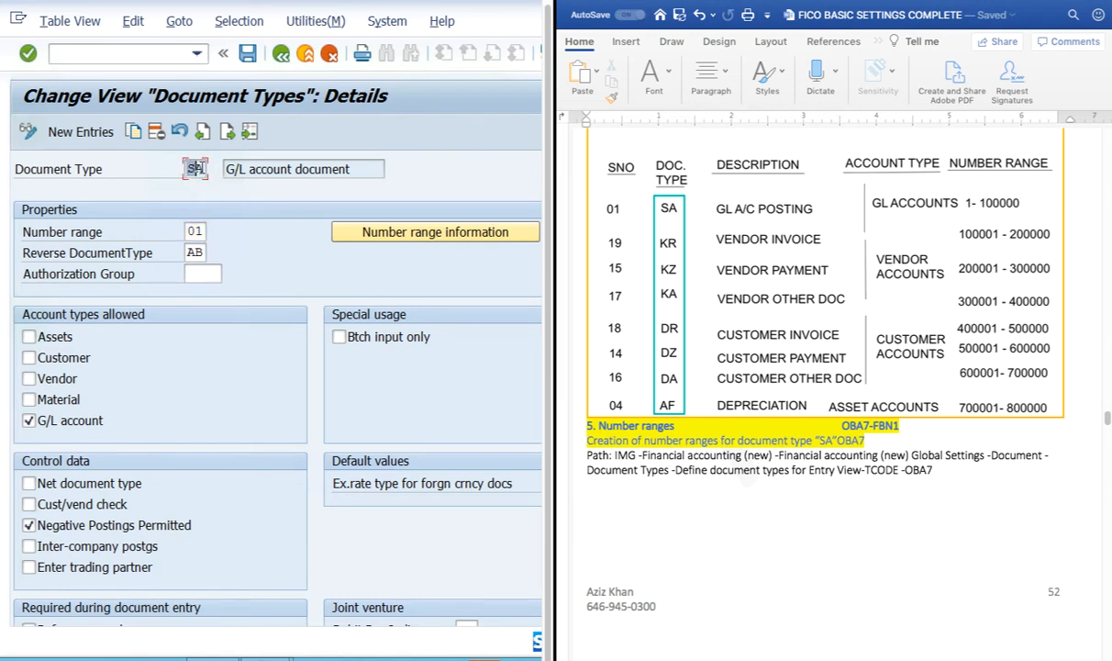
left_click(190, 252)
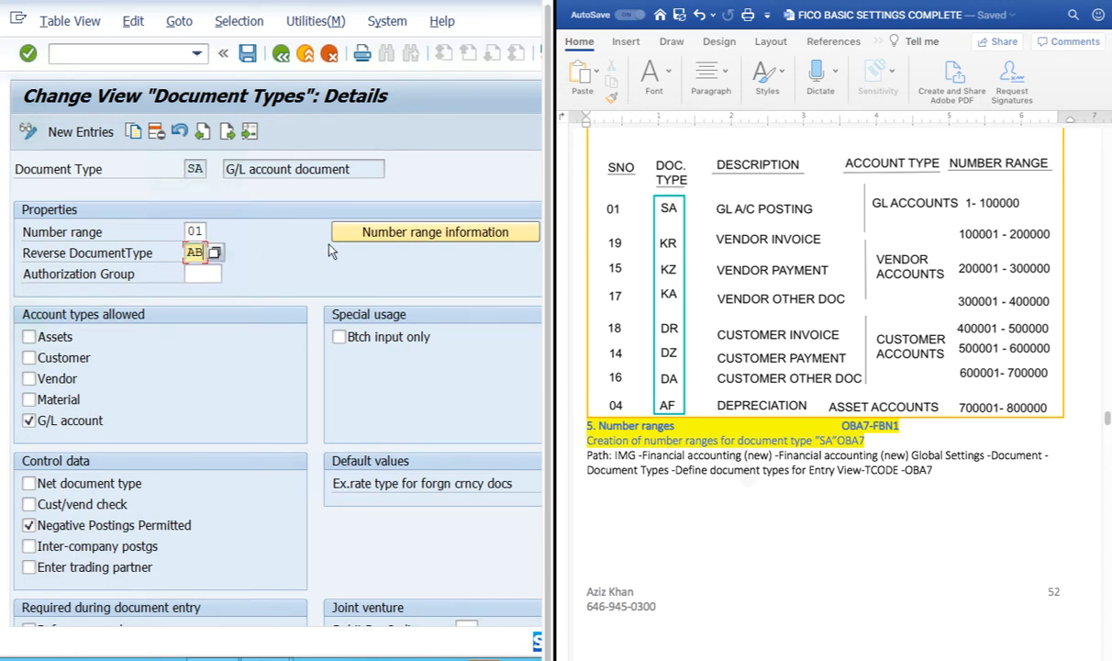
scroll(247, 235, "down", 1)
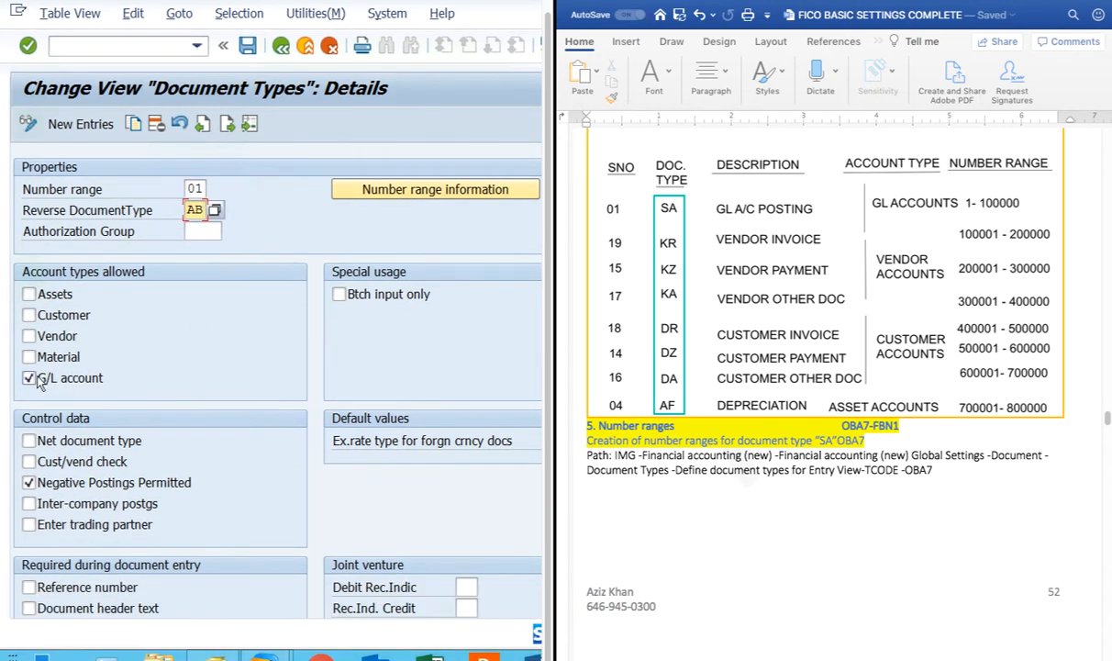
scroll(202, 335, "down", 1)
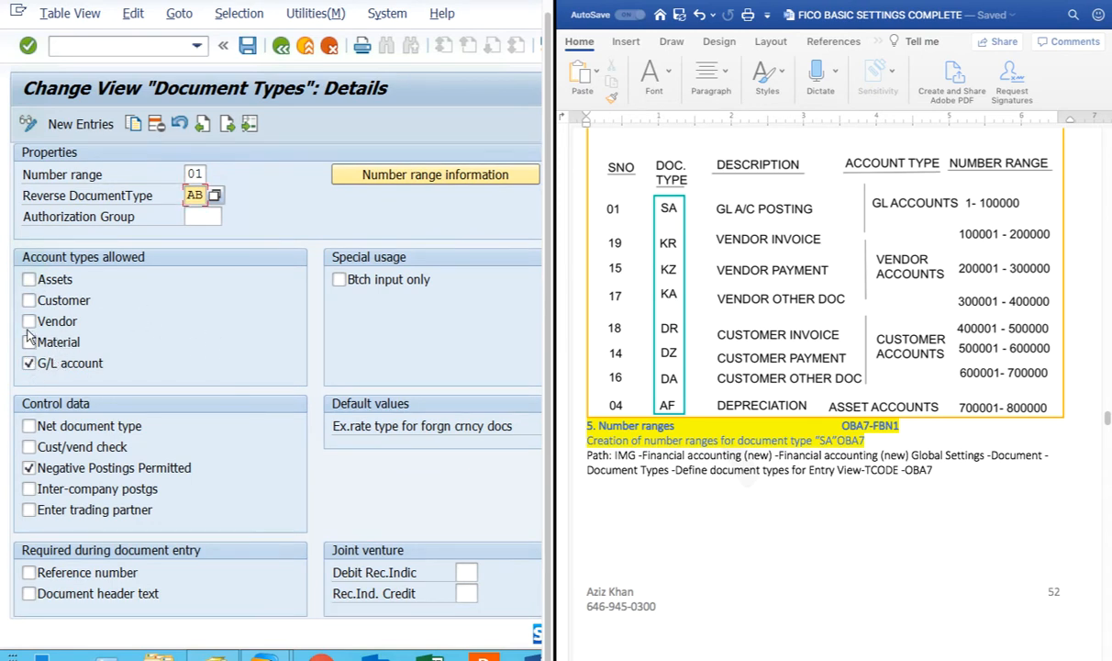
Disallow G/L account and allow Material, Vendor, Customer and Assets as account types for document type SA.
left_click(28, 363)
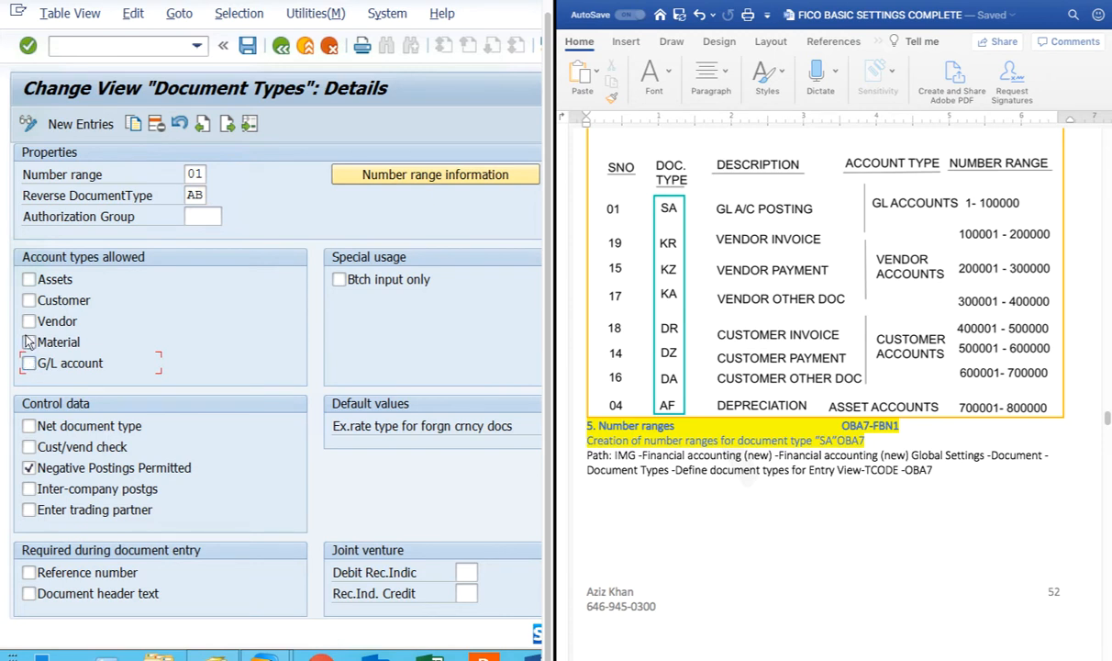
left_click(28, 342)
left_click(28, 321)
left_click(29, 300)
left_click(29, 279)
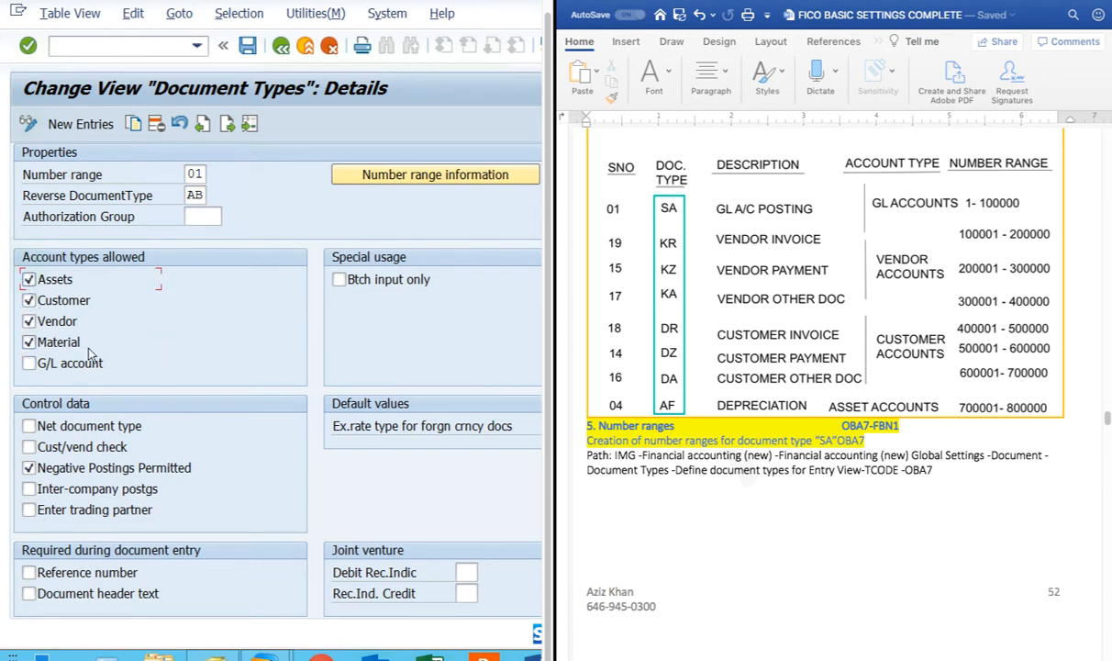
Restore document type SA's allowed account types to G/L account only.
left_click(28, 363)
left_click(29, 341)
left_click(28, 321)
left_click(28, 300)
left_click(28, 279)
Check document type SA against its number range 01 and save the document type details.
scroll(257, 420, "up", 2)
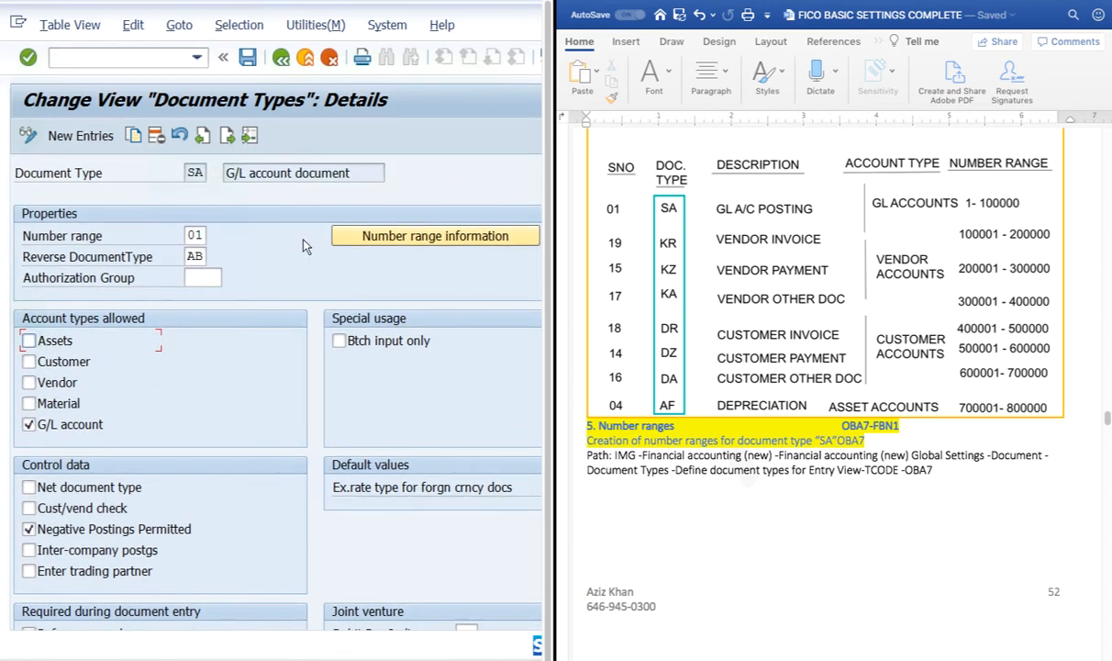
double_click(196, 172)
left_click_drag(188, 233, 208, 234)
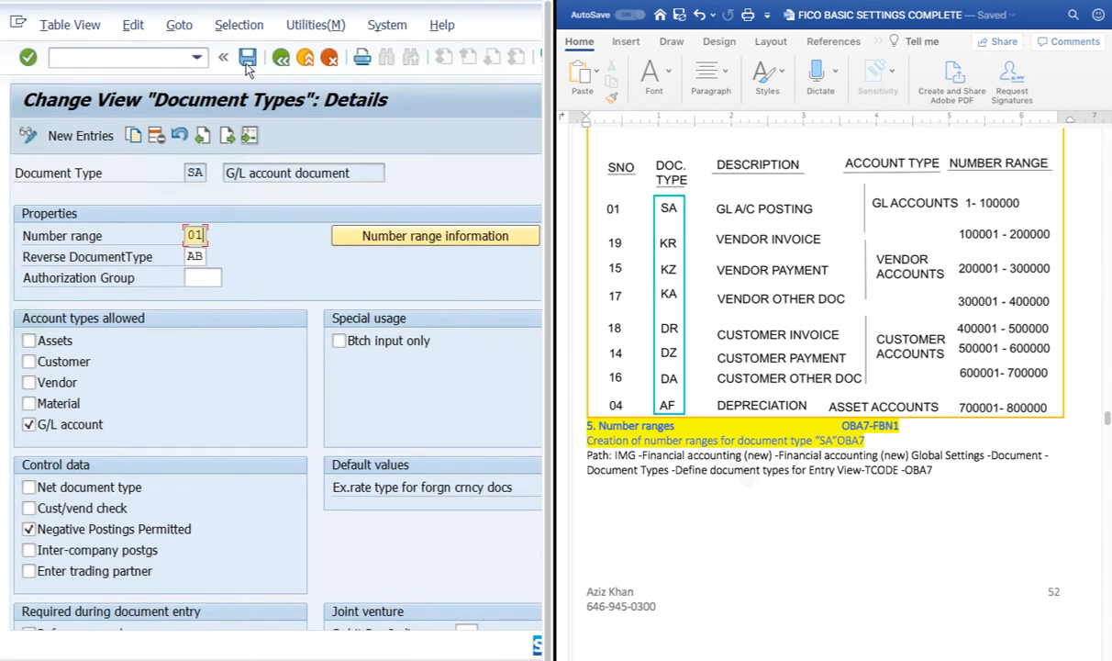
left_click(246, 58)
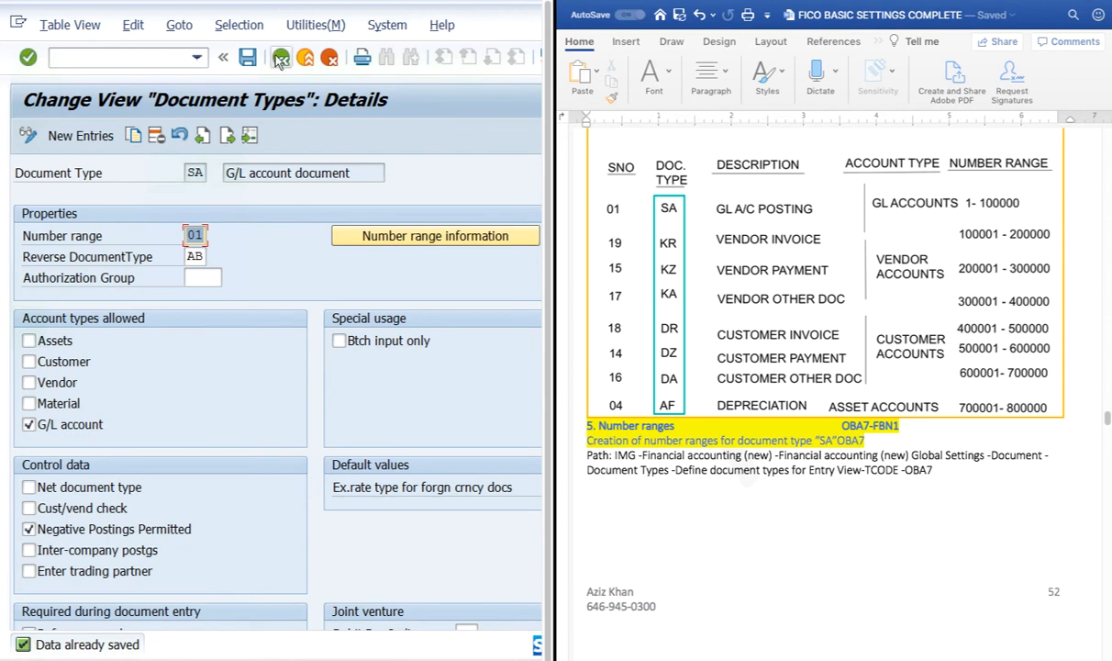
Return to the document types overview and read the Word notes on opening SA's details and number range information.
scroll(757, 423, "down", 5)
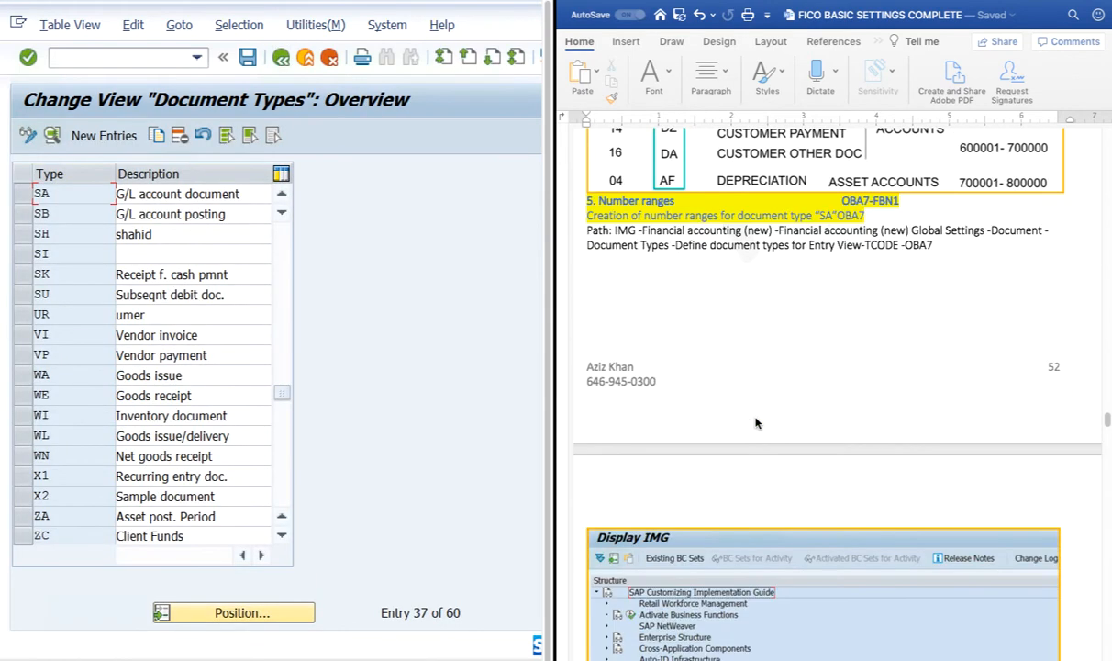
scroll(921, 434, "down", 7)
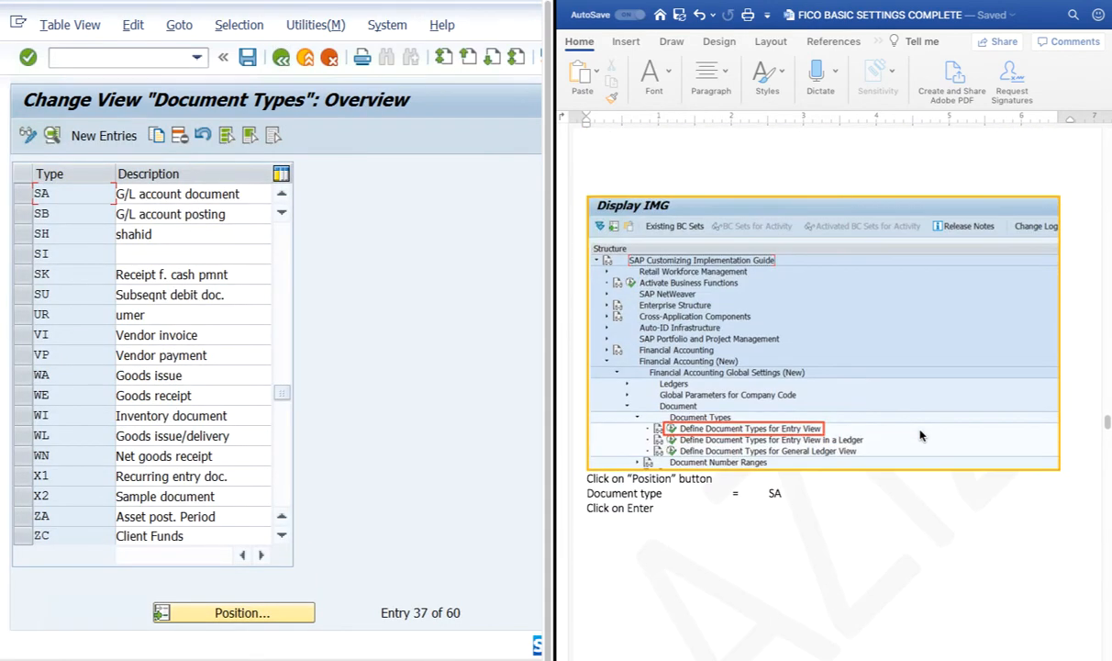
scroll(922, 435, "down", 15)
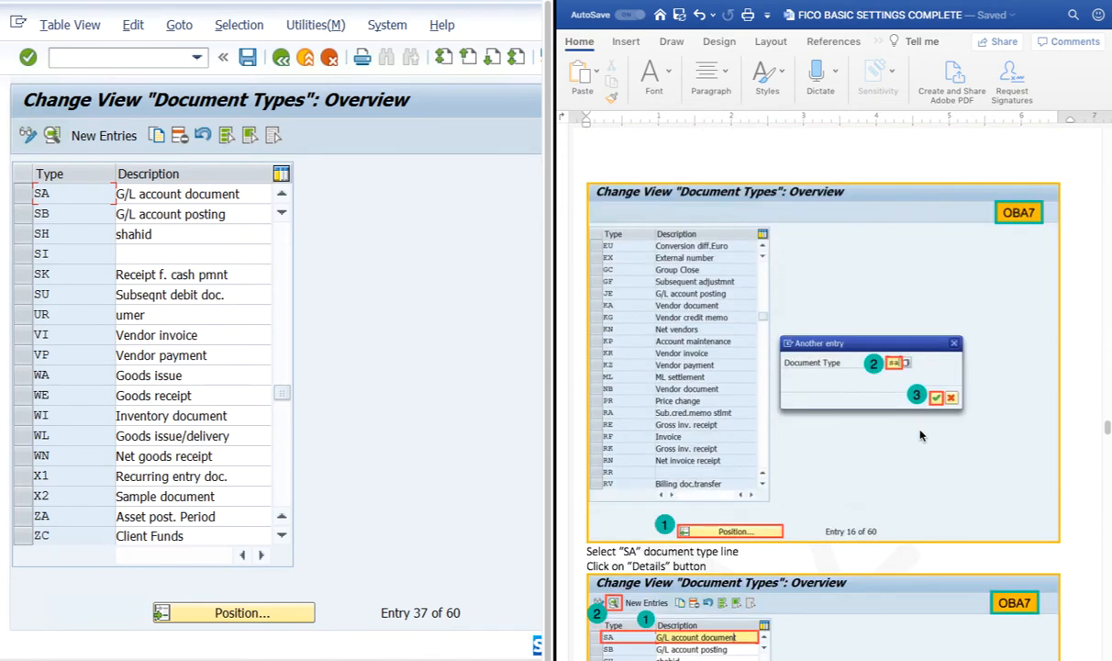
scroll(921, 435, "down", 8)
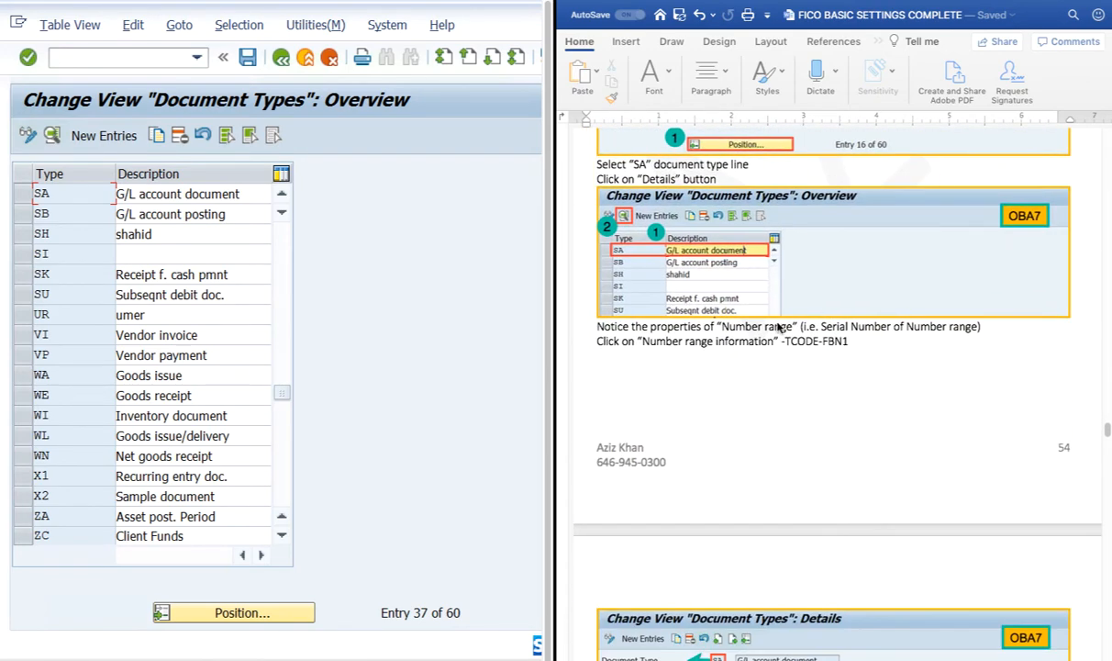
scroll(778, 327, "down", 11)
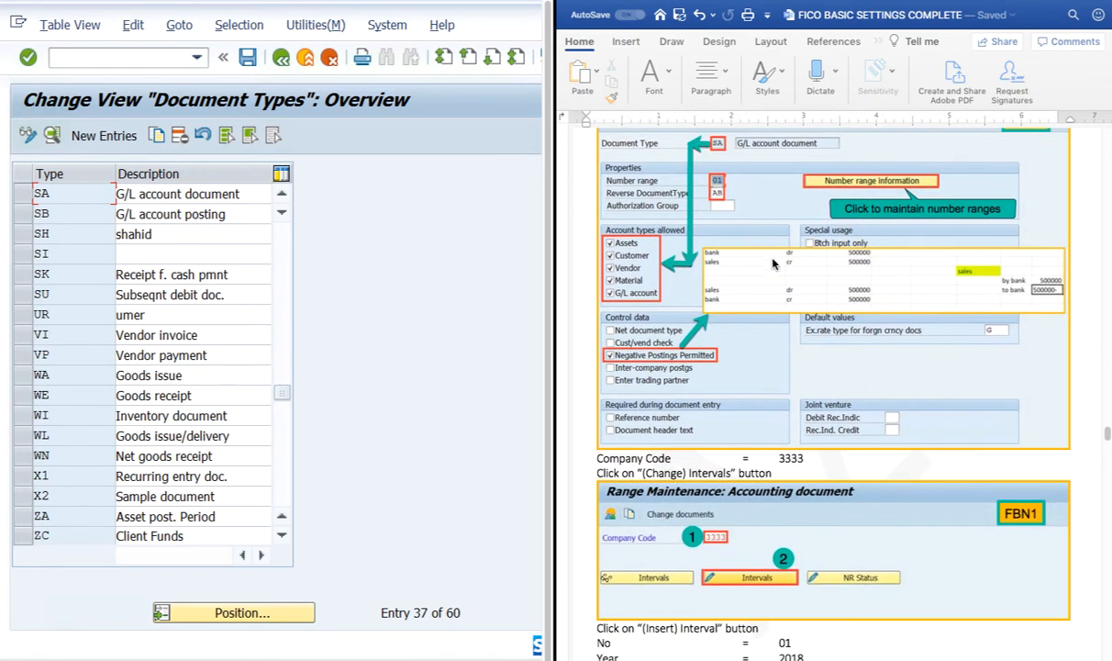
scroll(772, 264, "up", 2)
scroll(796, 404, "down", 2)
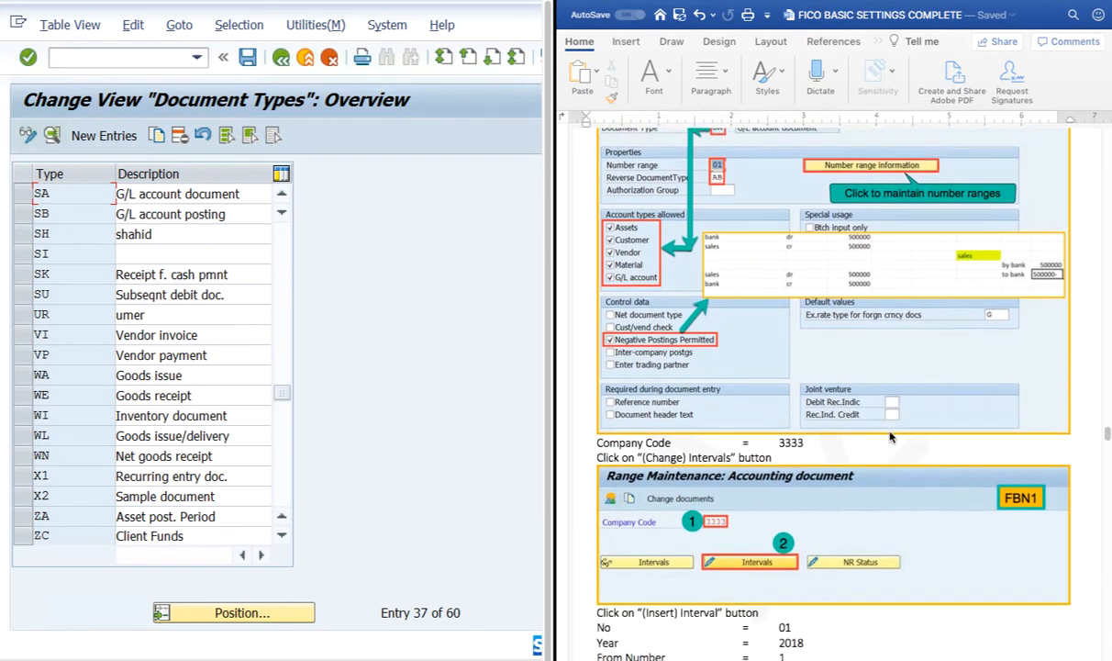
Read the notes on inserting the number range interval and its transport restriction, continuing to the Field Status Variant section.
scroll(890, 437, "down", 7)
scroll(890, 437, "down", 3)
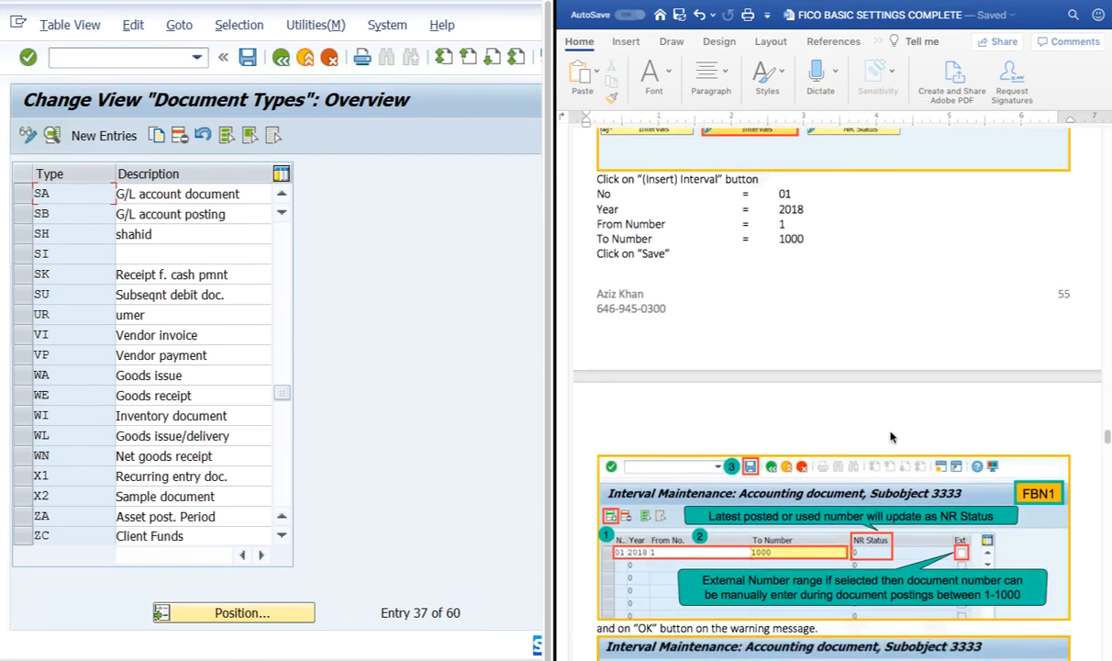
scroll(890, 437, "down", 4)
scroll(890, 437, "down", 6)
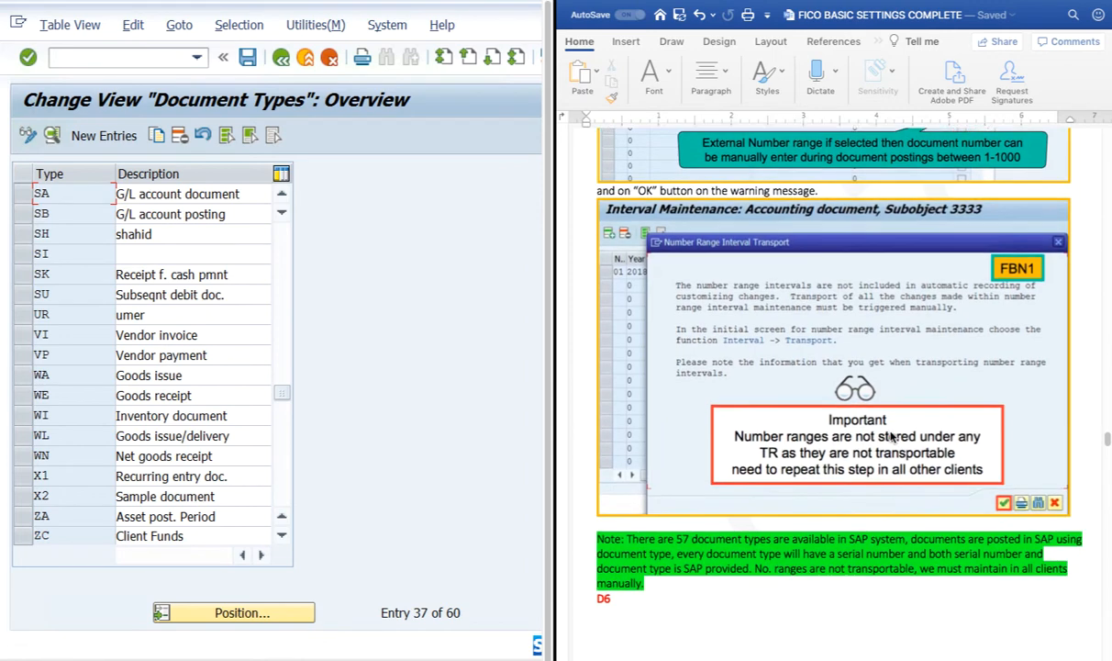
scroll(890, 437, "up", 3)
scroll(890, 437, "down", 15)
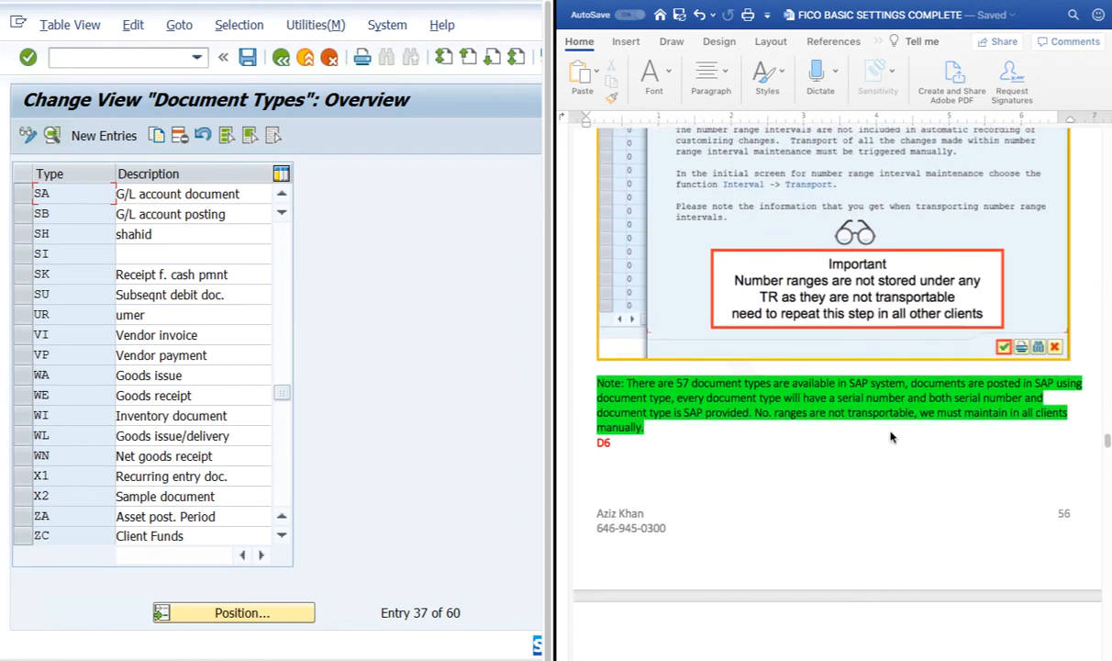
scroll(890, 437, "down", 4)
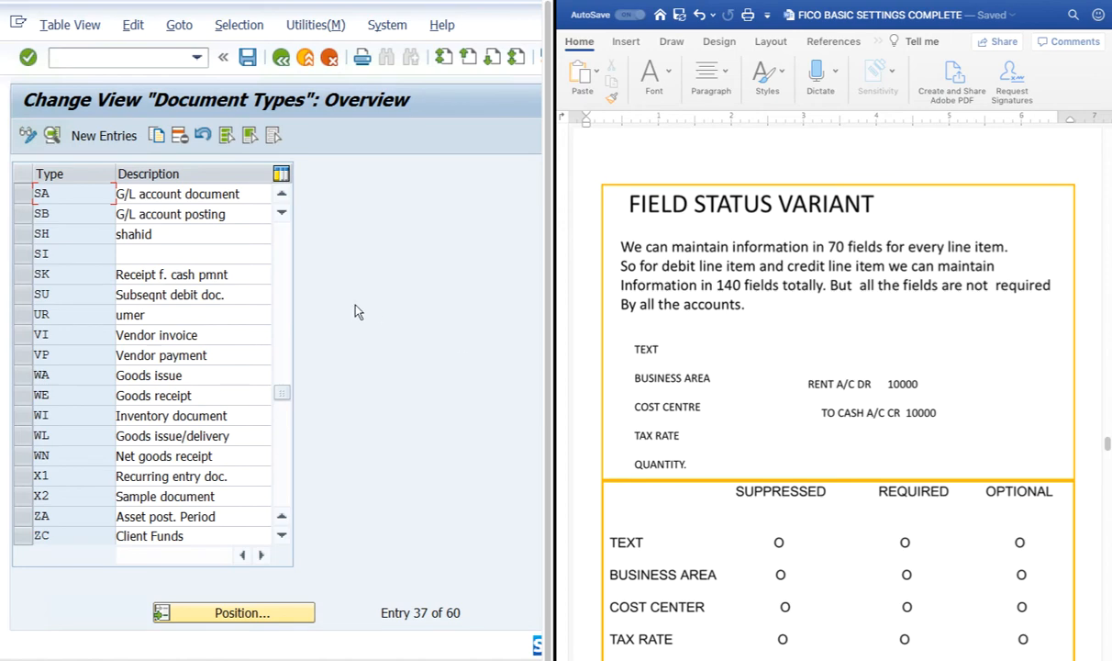
Leave the document types overview with /n and start G/L account posting with transaction f-02.
left_click(196, 57)
left_click(196, 53)
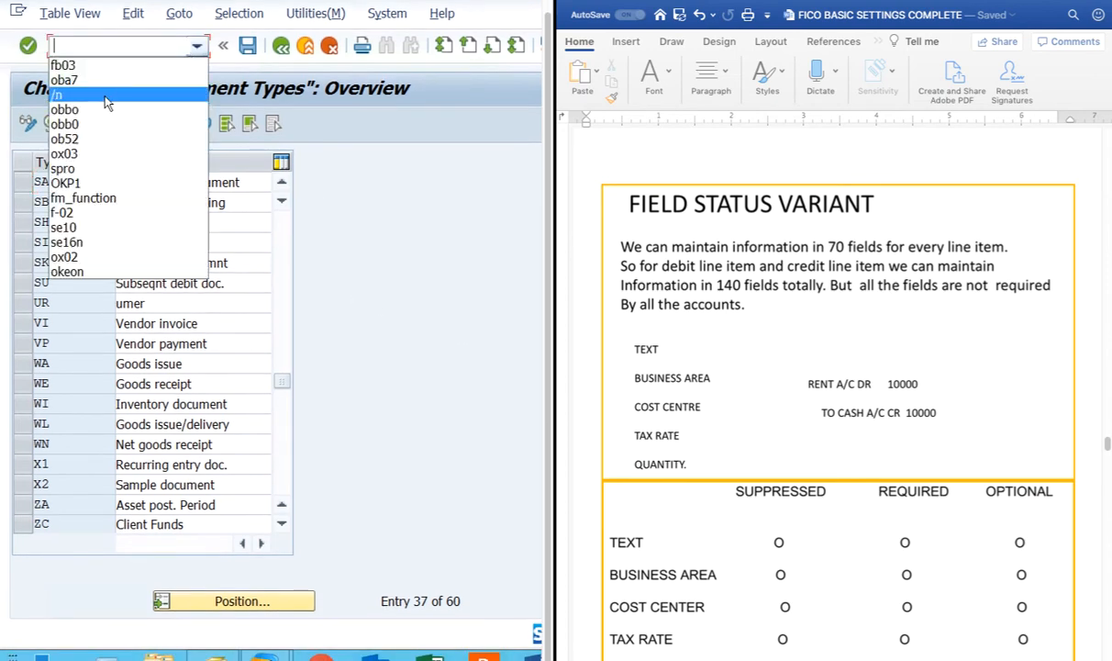
left_click(99, 92)
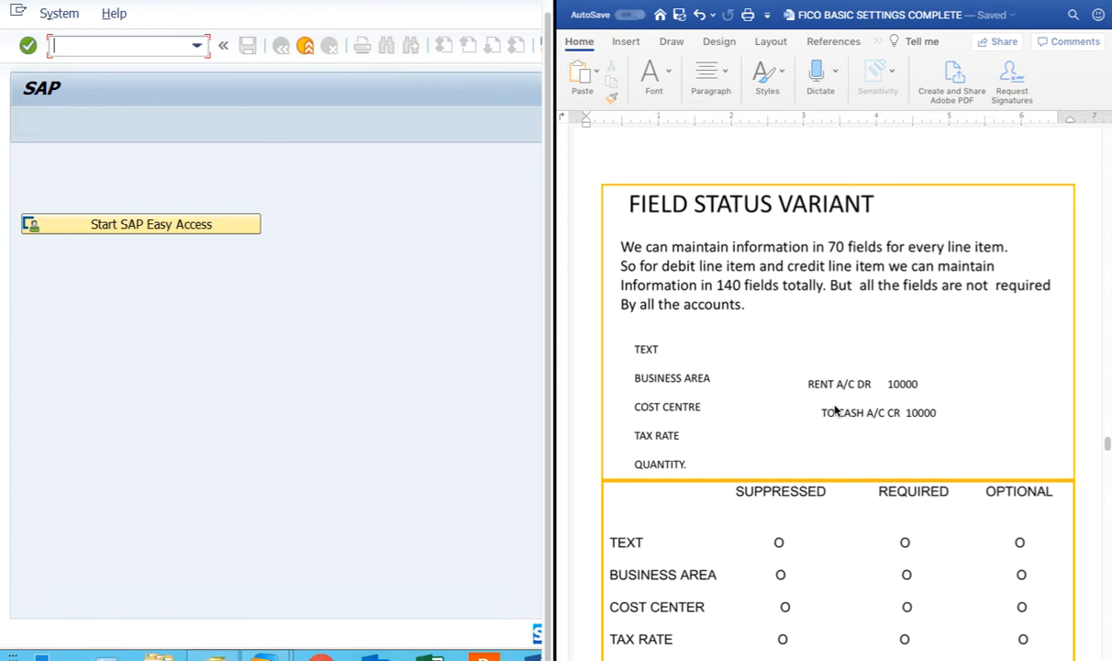
left_click(197, 50)
left_click(87, 73)
type("f-02")
left_click(27, 46)
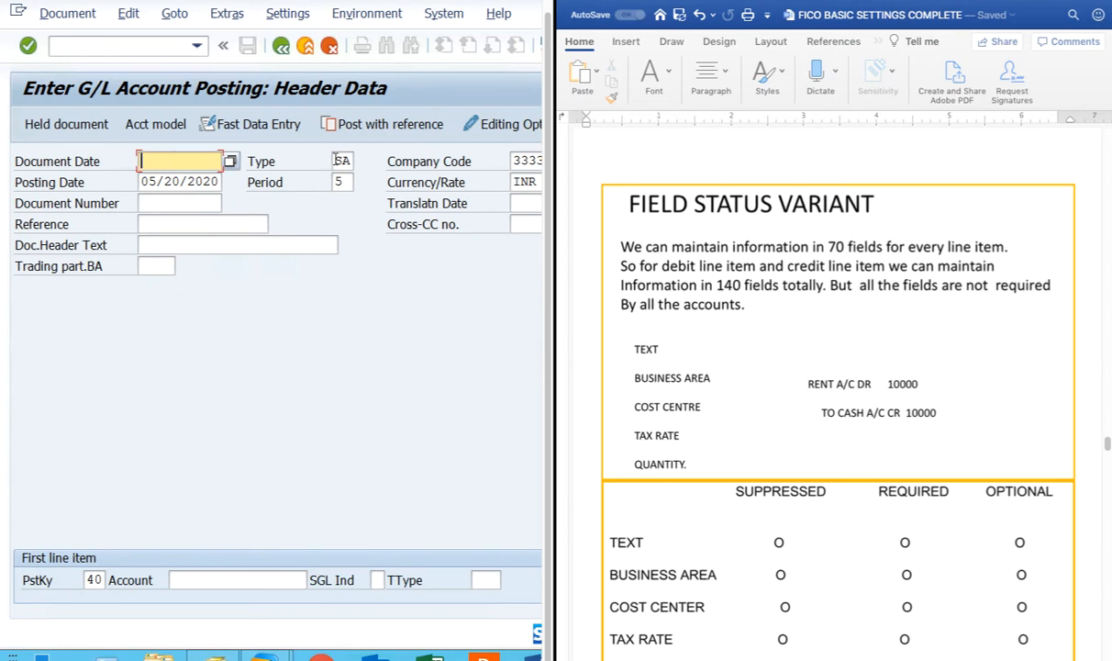
Examine the posting header's document type, period, posting date, document date, company code and currency fields.
key("Tab")
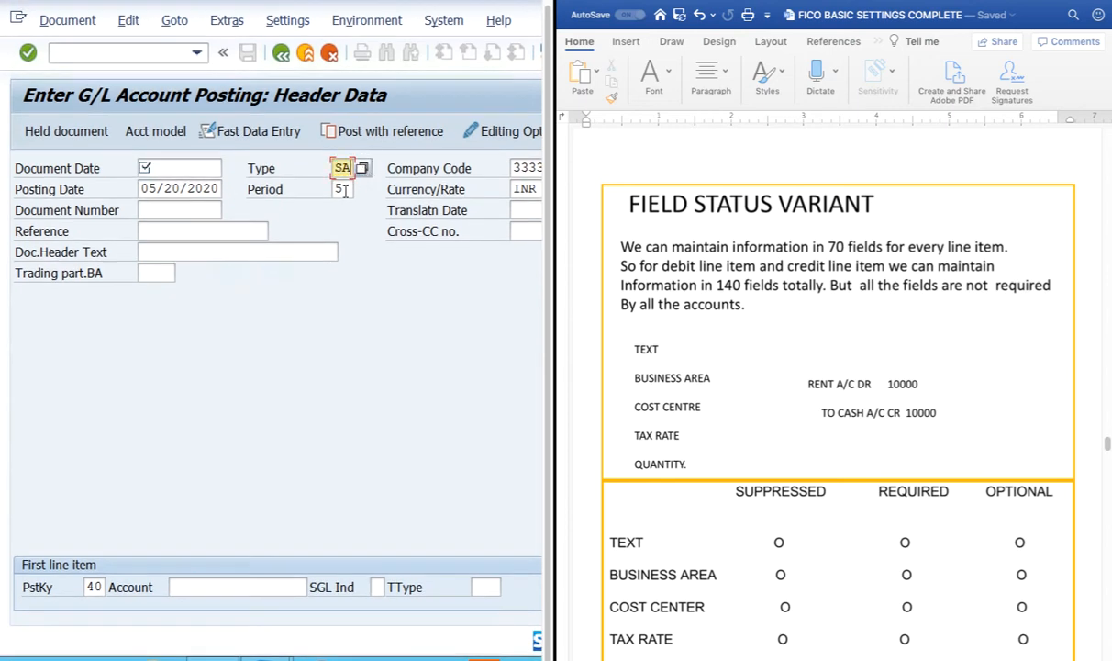
left_click(337, 188)
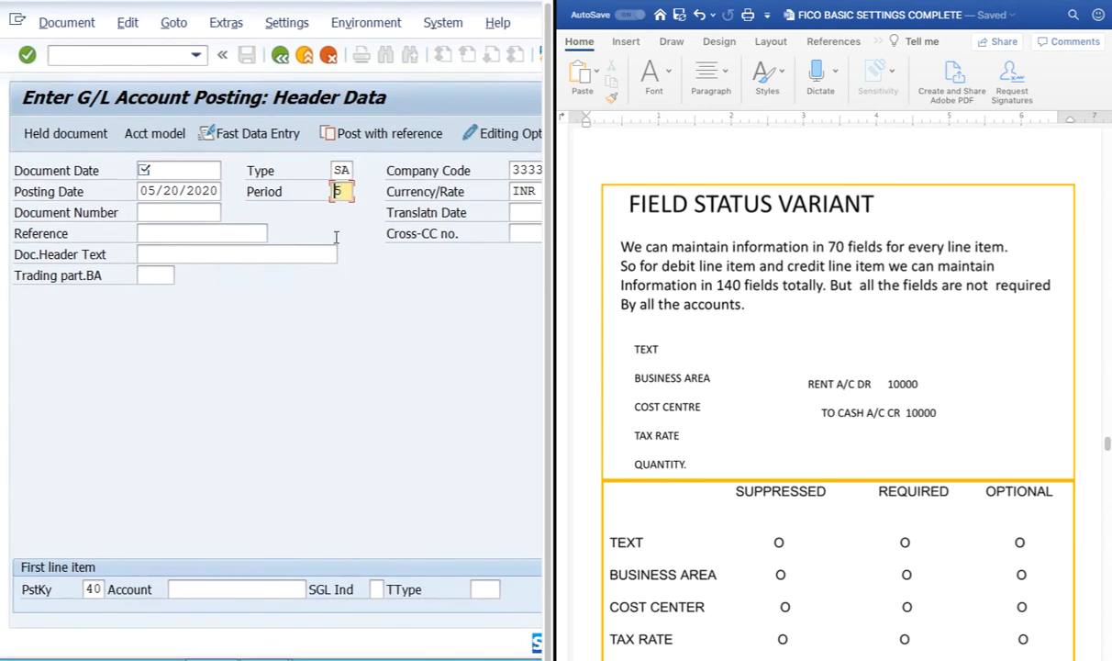
left_click(147, 192)
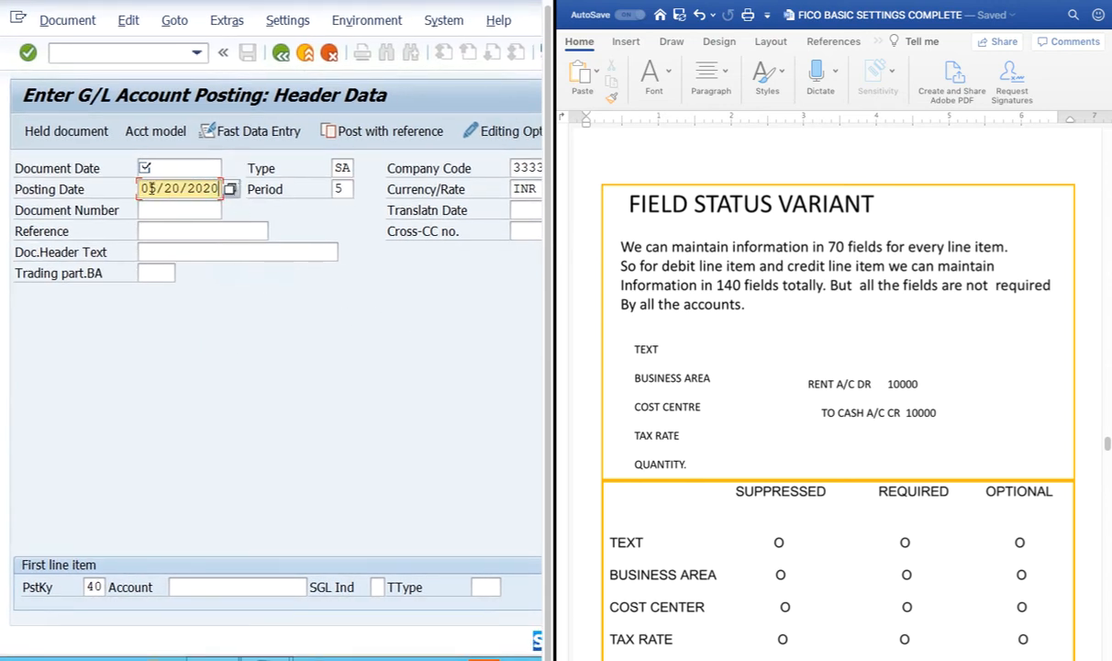
left_click_drag(140, 188, 214, 188)
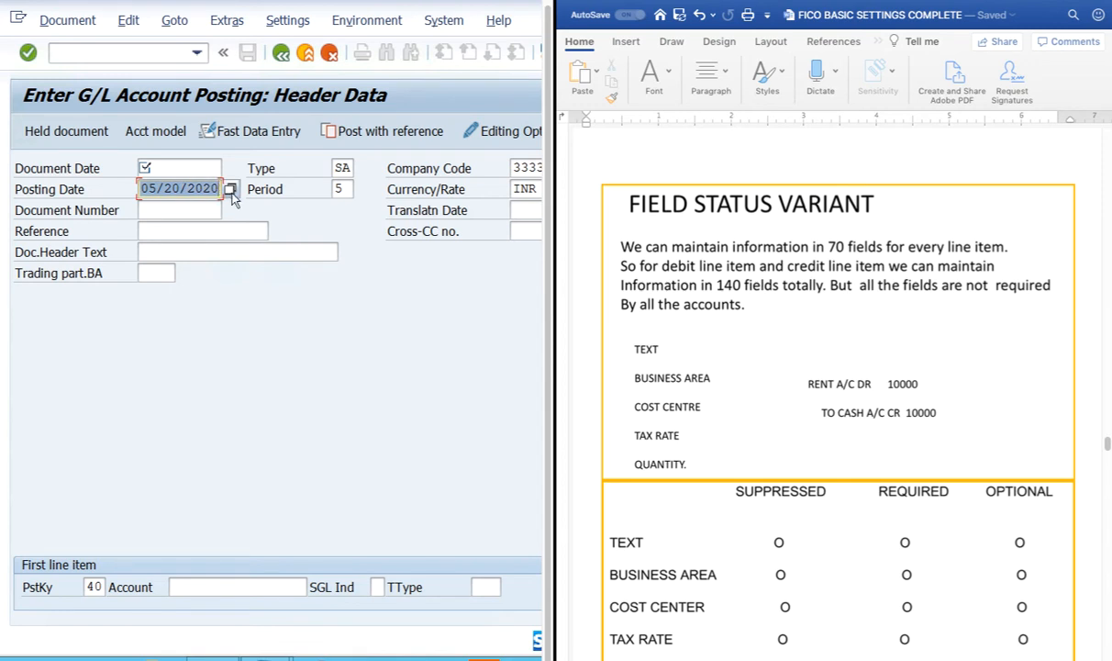
left_click(177, 165)
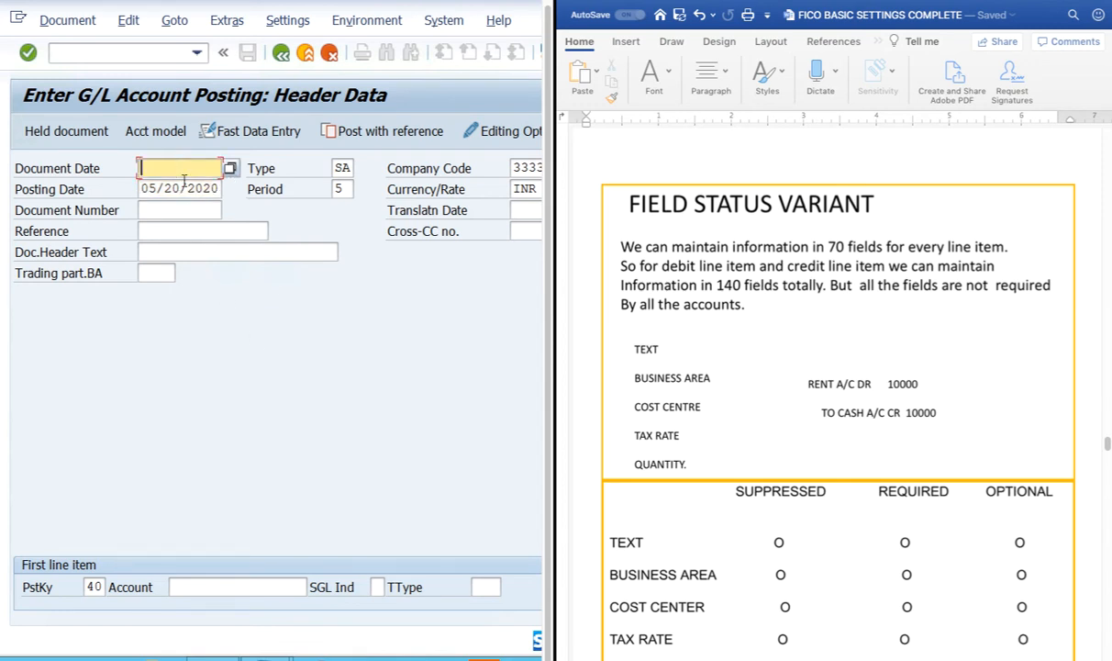
left_click(176, 188)
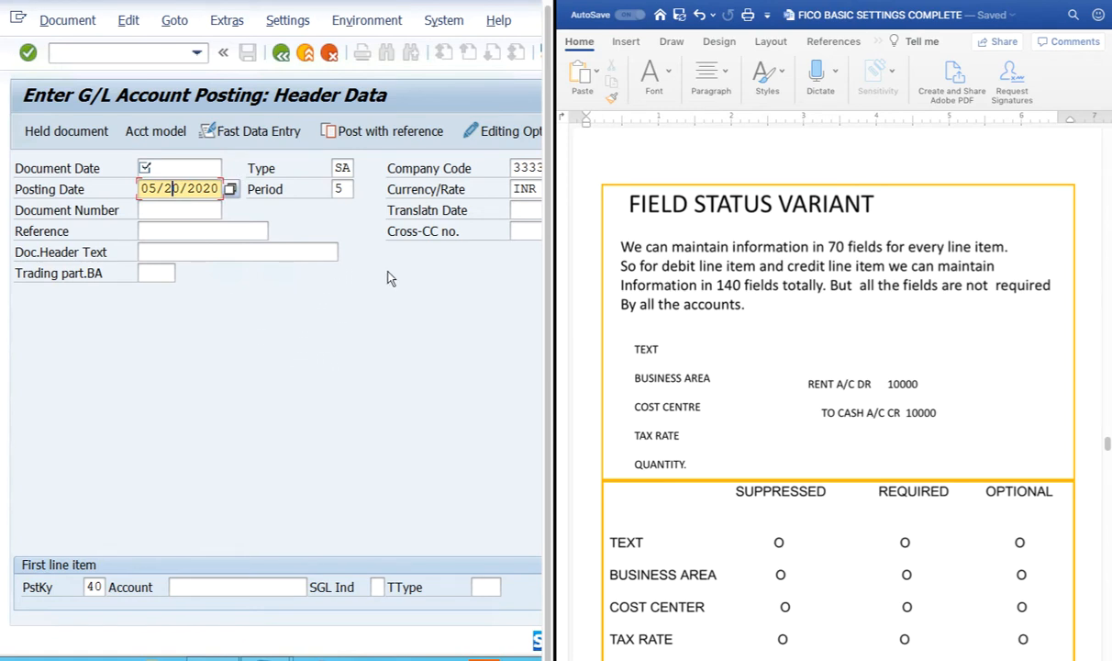
left_click_drag(493, 168, 501, 168)
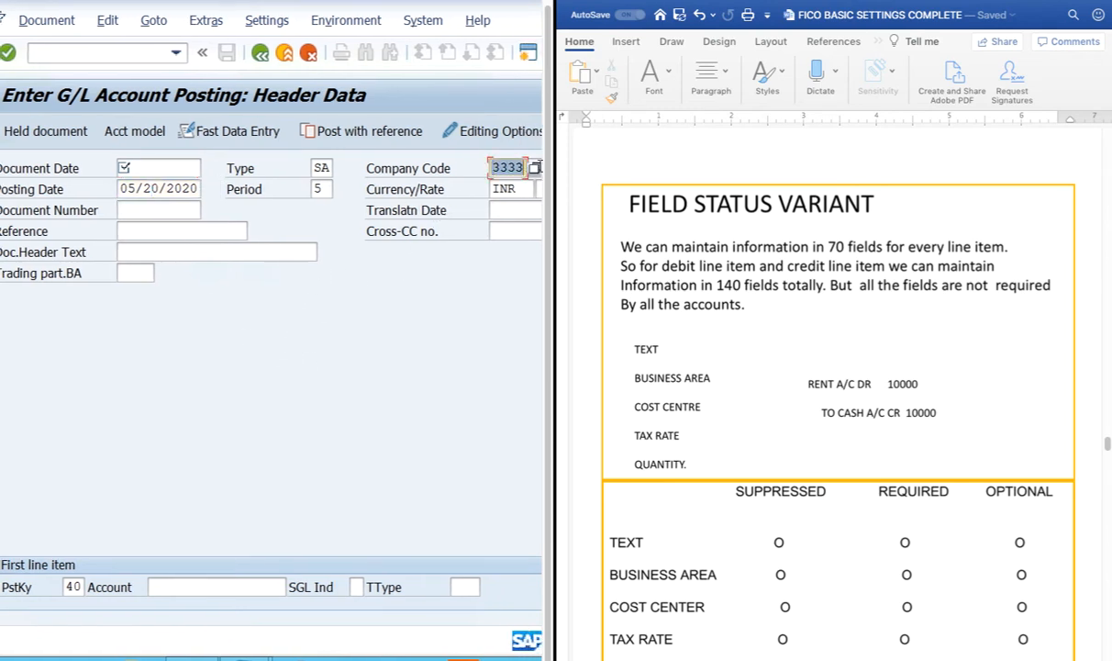
double_click(492, 184)
left_click(492, 184)
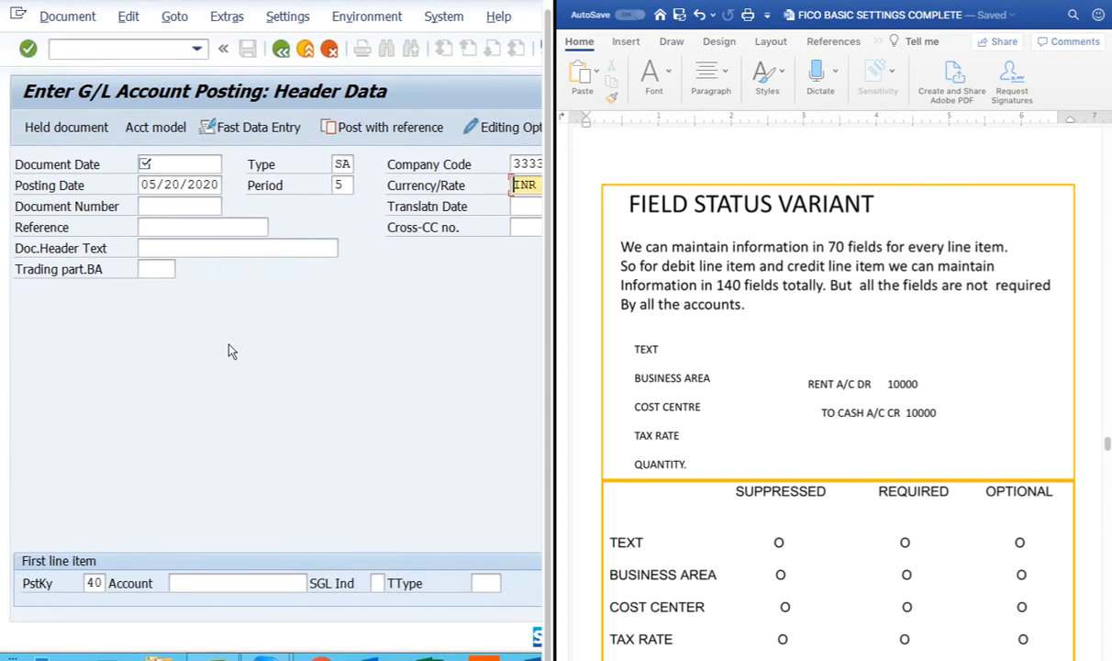
left_click(163, 162)
left_click(163, 162)
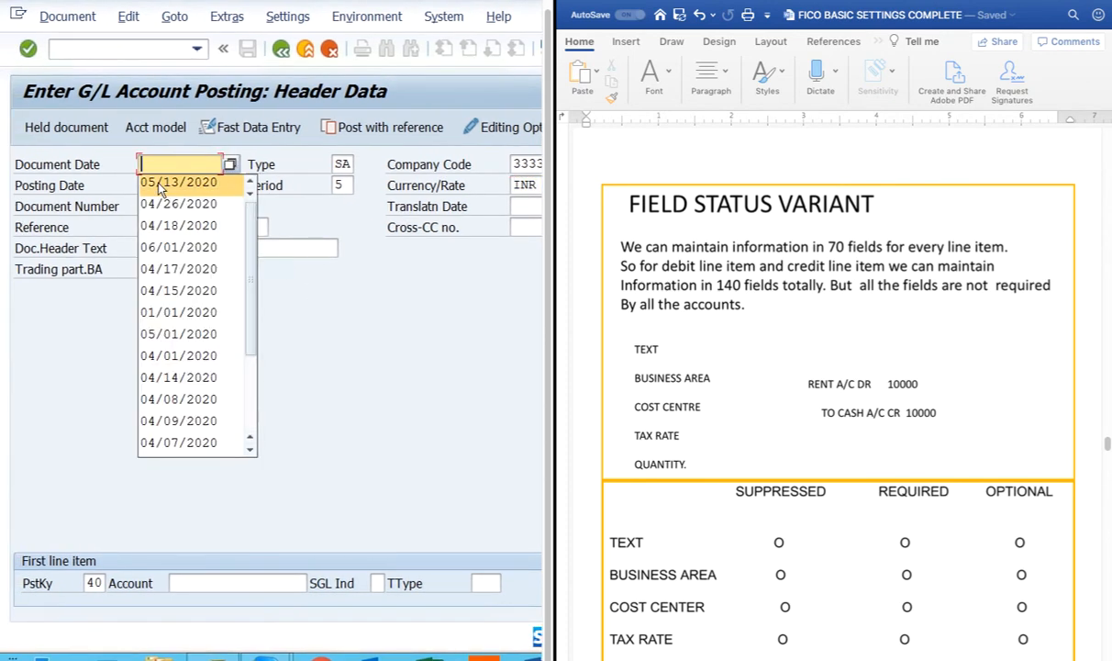
left_click(151, 177)
key("BackSpace")
key("BackSpace")
key("BackSpace")
key("BackSpace")
key("BackSpace")
key("BackSpace")
key("BackSpace")
key("BackSpace")
key("BackSpace")
key("BackSpace")
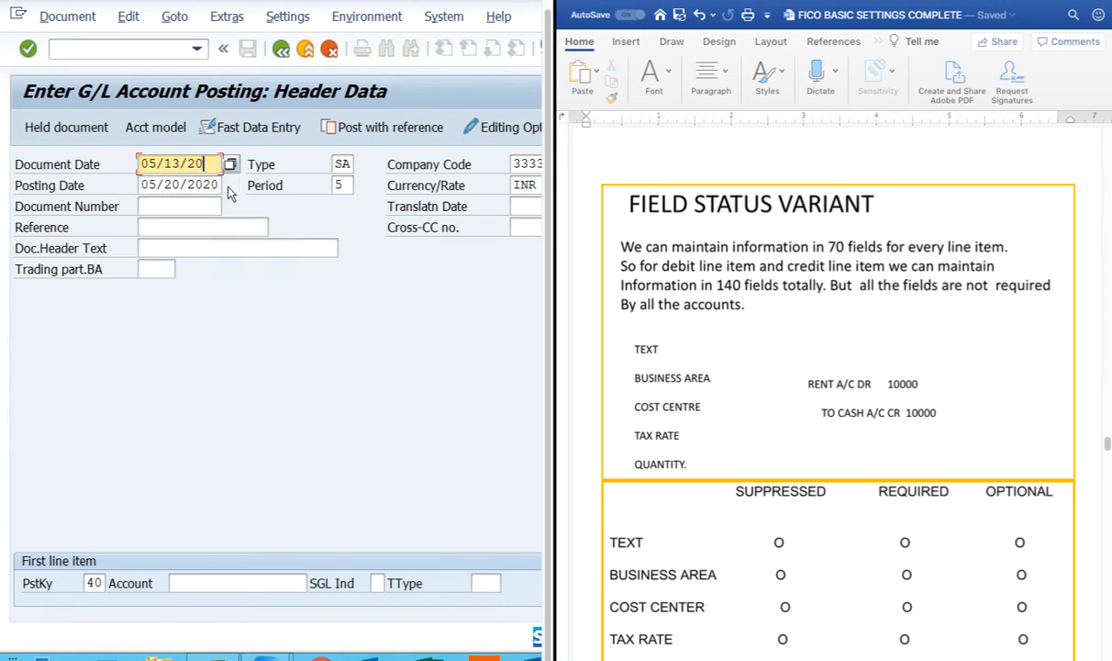
Set the document date to 05/20/2020 and the first line item's G/L account to 200100.
key("Return")
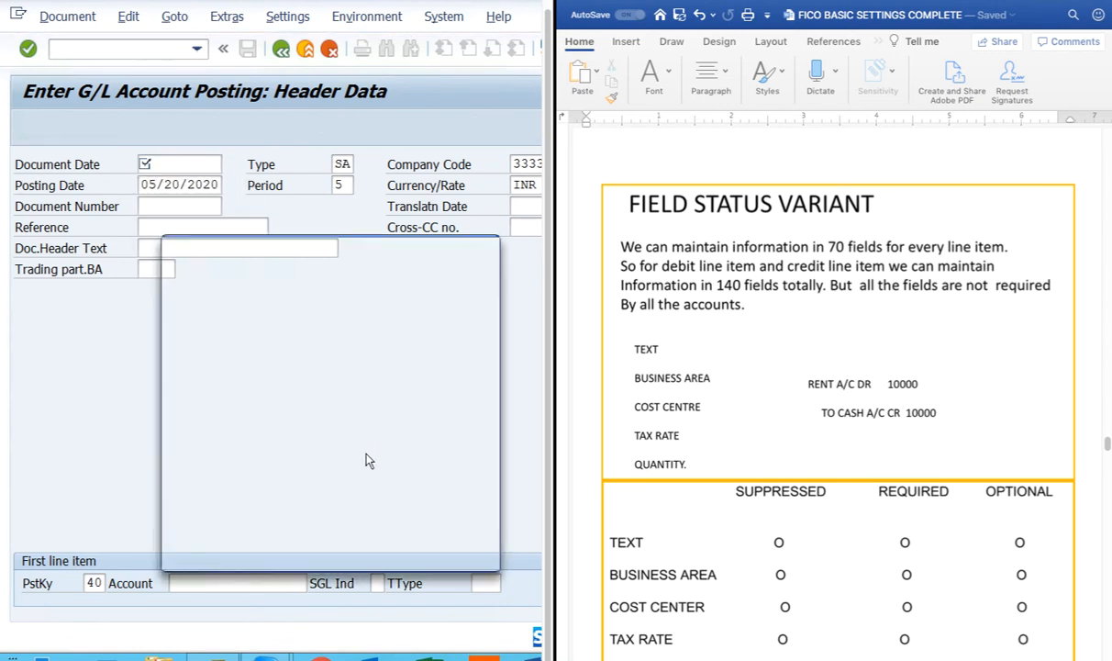
double_click(348, 412)
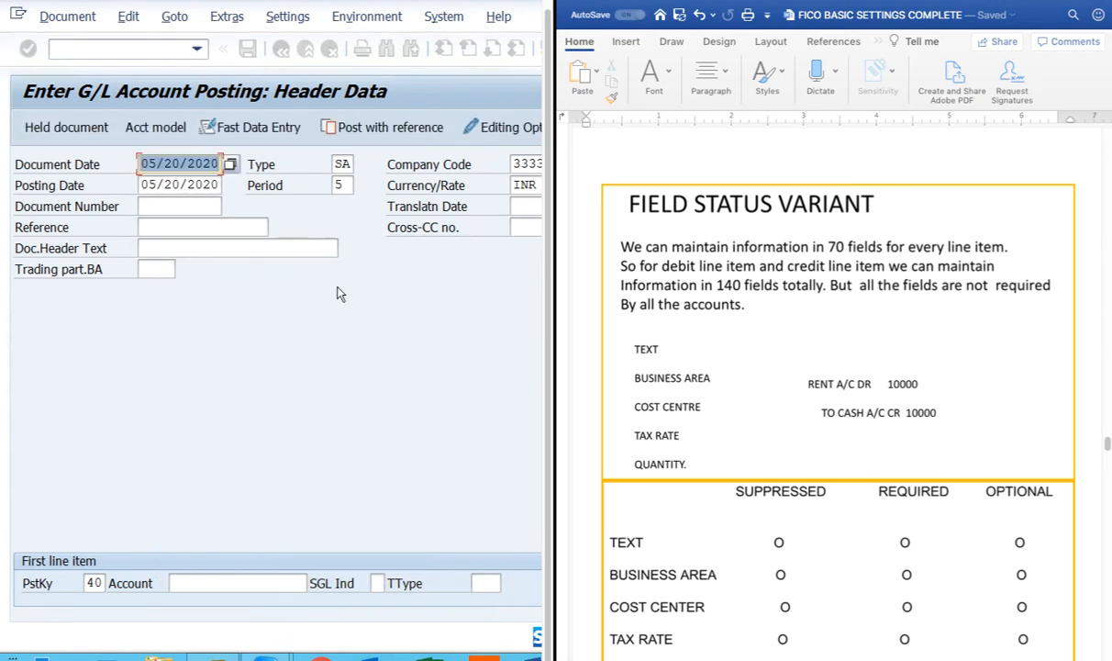
left_click(211, 581)
left_click(223, 279)
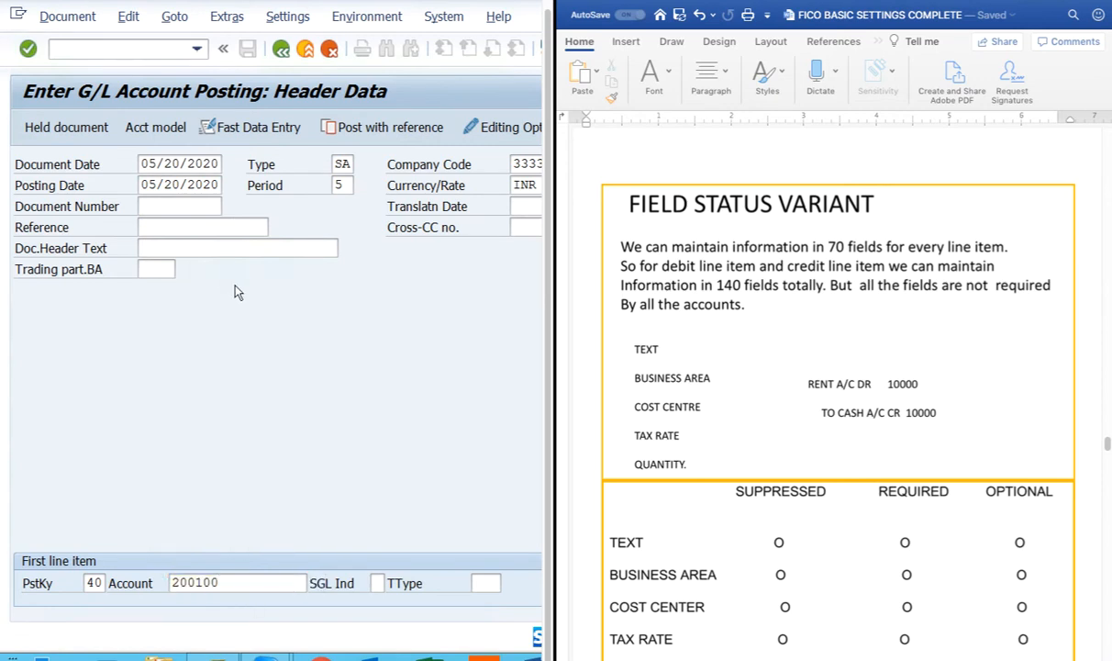
Continue to the debit line item for account 200100 and enter "Vendor invoice" as its text.
key("Return")
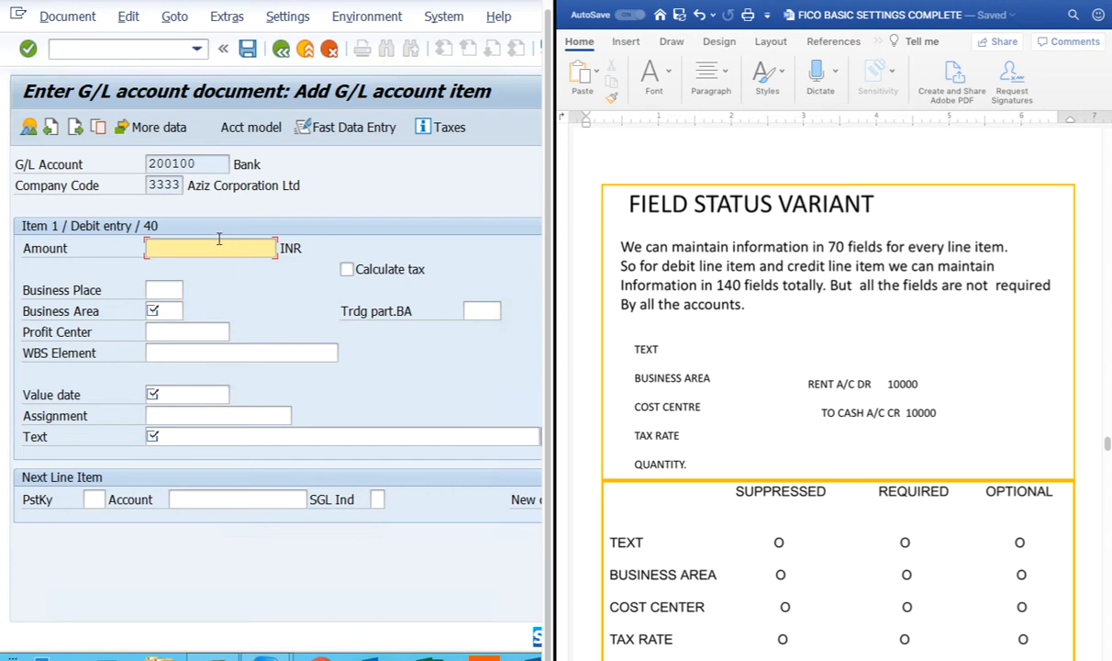
left_click(182, 438)
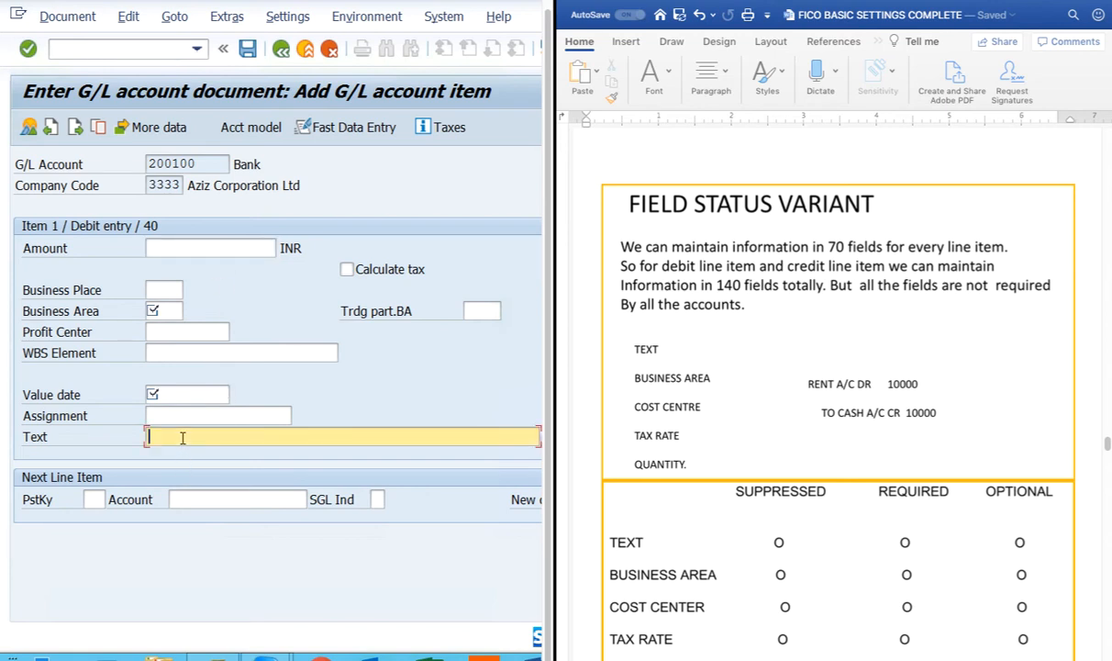
type("Vendor invoice")
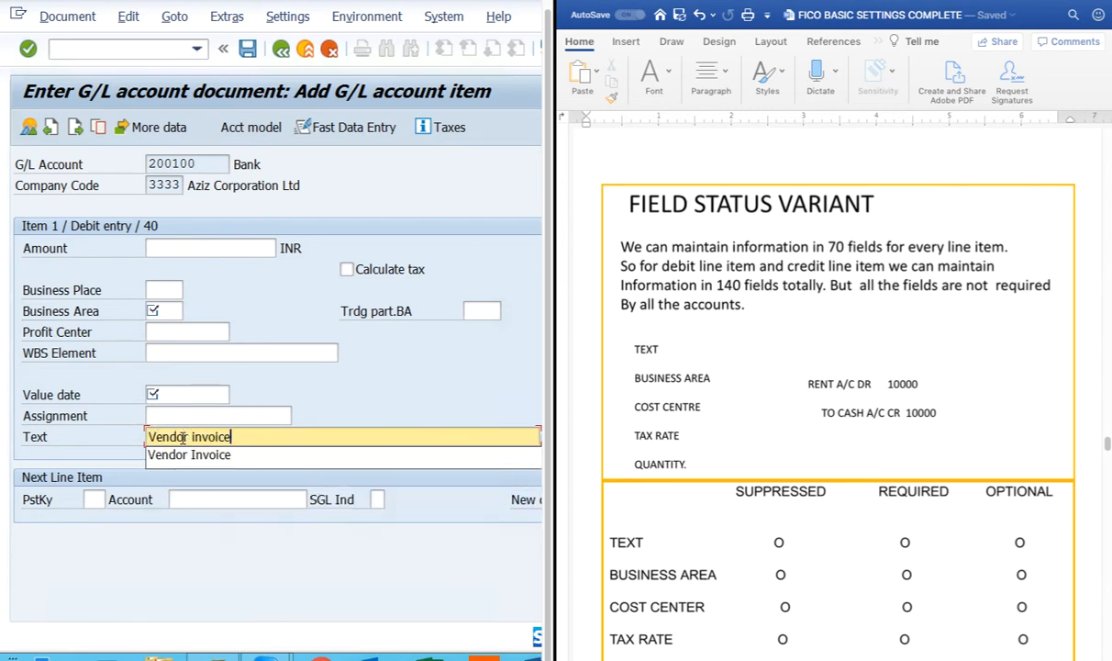
left_click(319, 404)
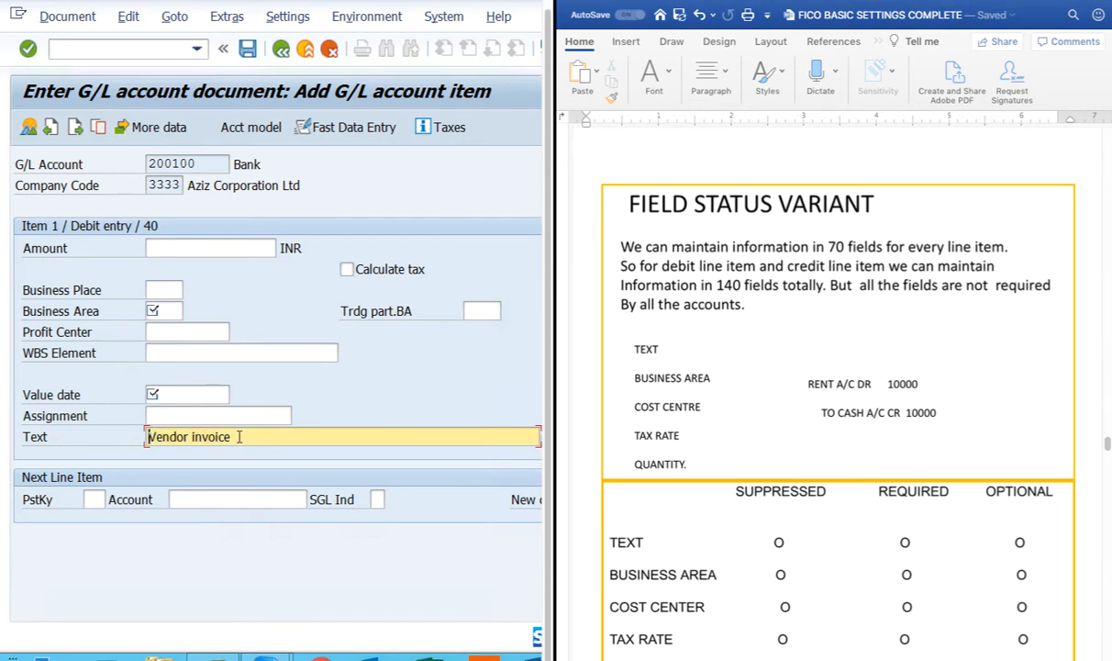
left_click_drag(239, 437, 131, 439)
left_click(130, 440)
left_click_drag(252, 435, 69, 435)
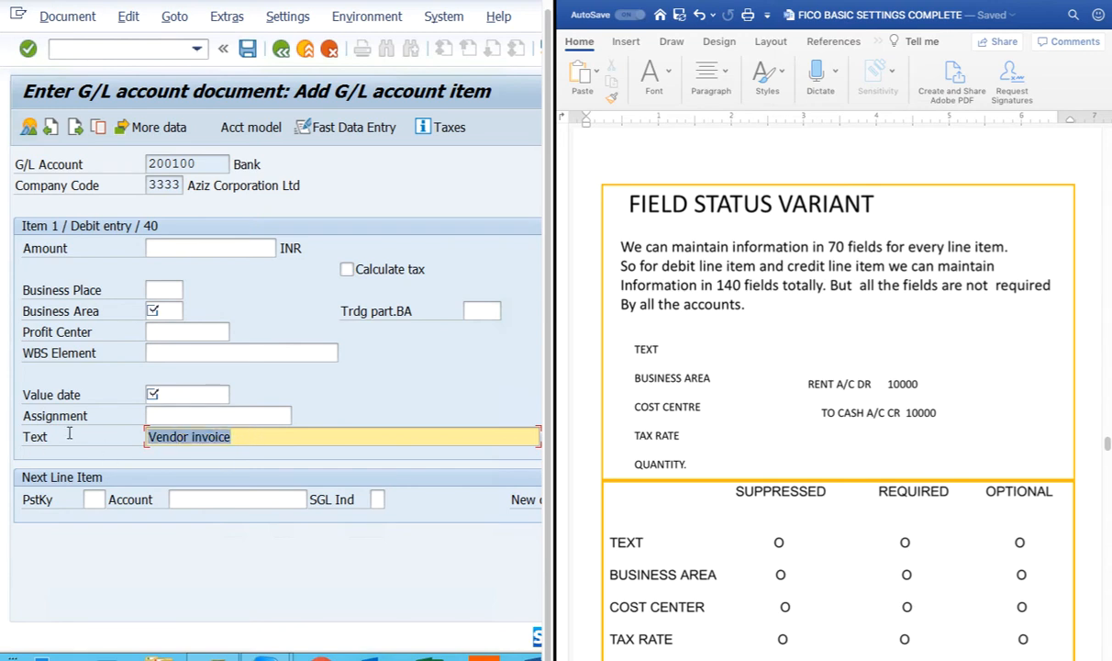
left_click(82, 439)
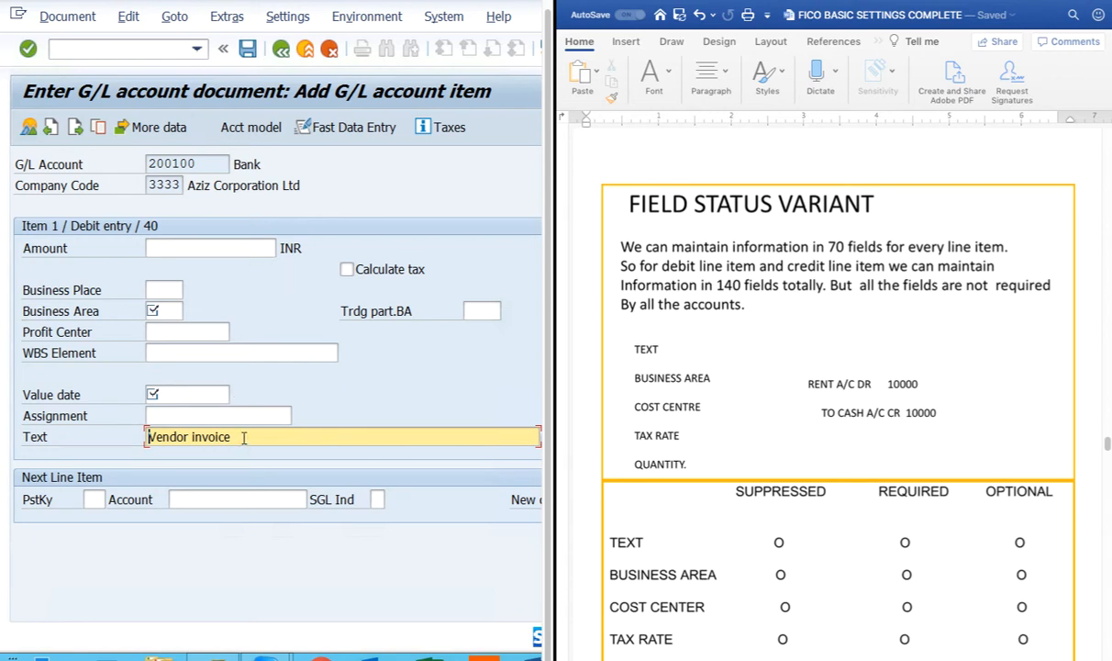
left_click_drag(242, 436, 129, 434)
left_click(120, 441)
left_click_drag(243, 438, 95, 436)
left_click(88, 444)
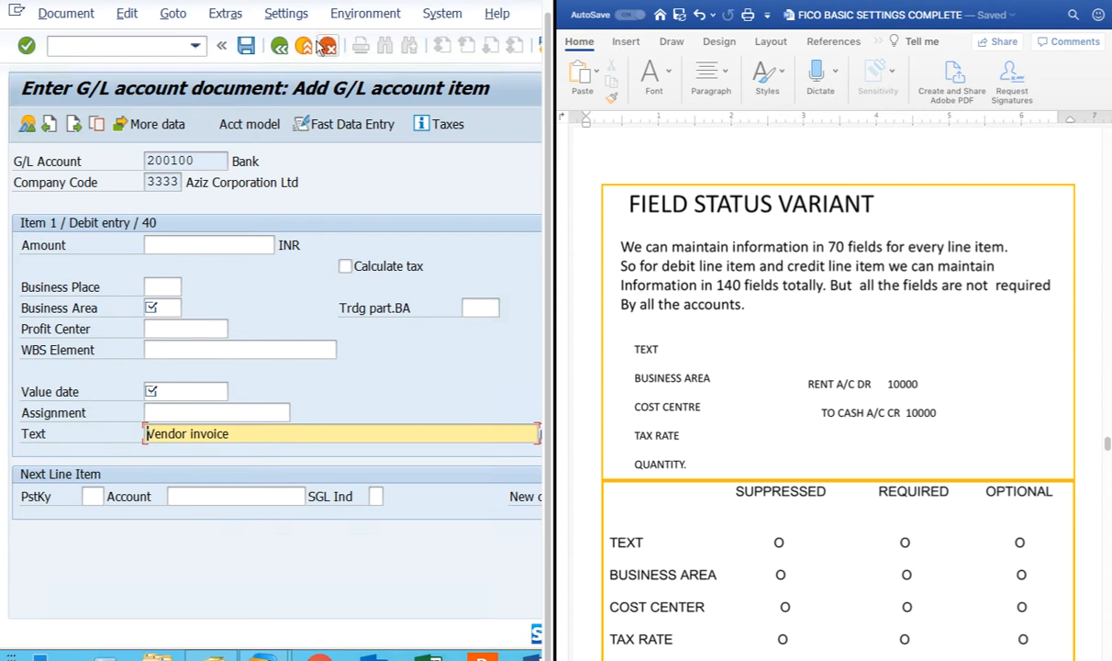
Leave the G/L account item with /n and start G/L document entry with transaction fb50.
left_click(194, 45)
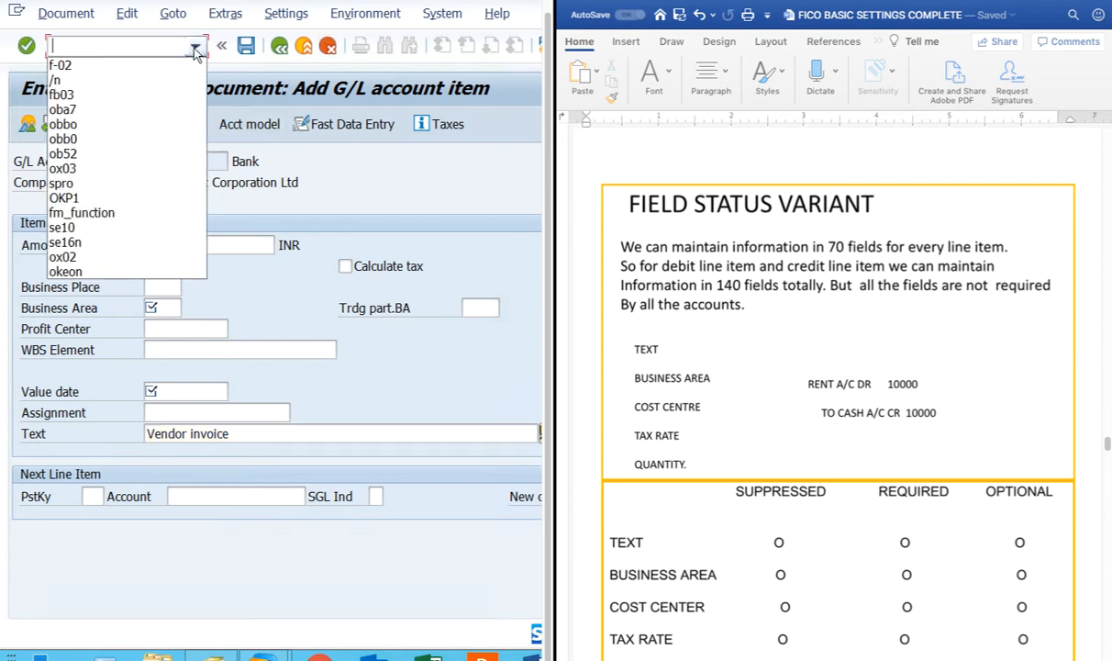
left_click(73, 85)
left_click(26, 45)
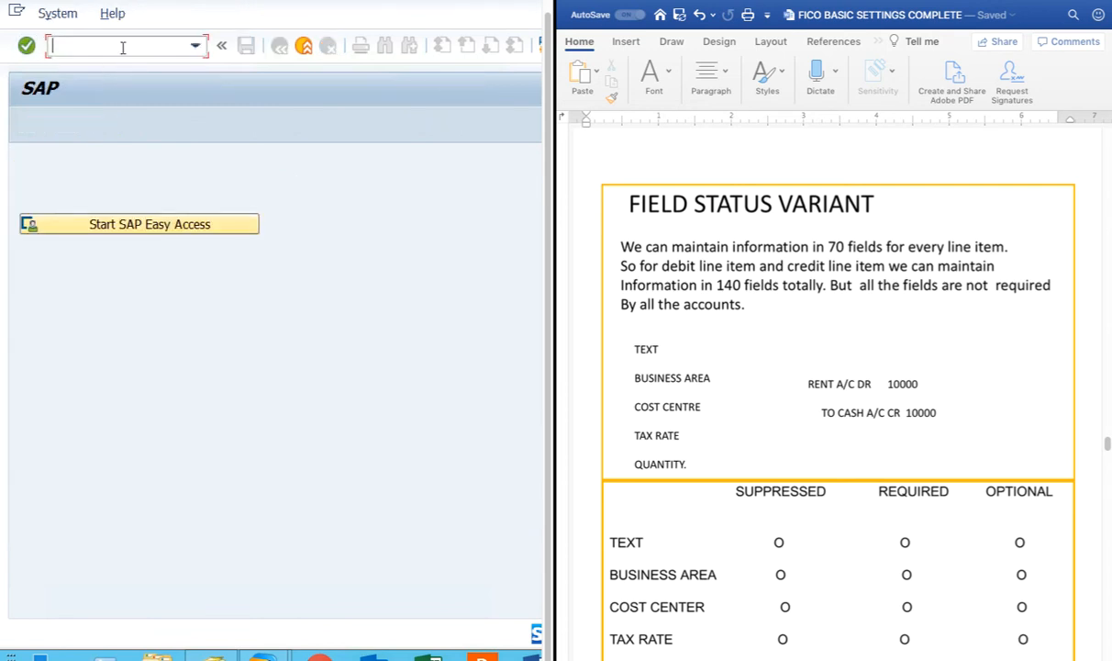
type("fb50")
key("Return")
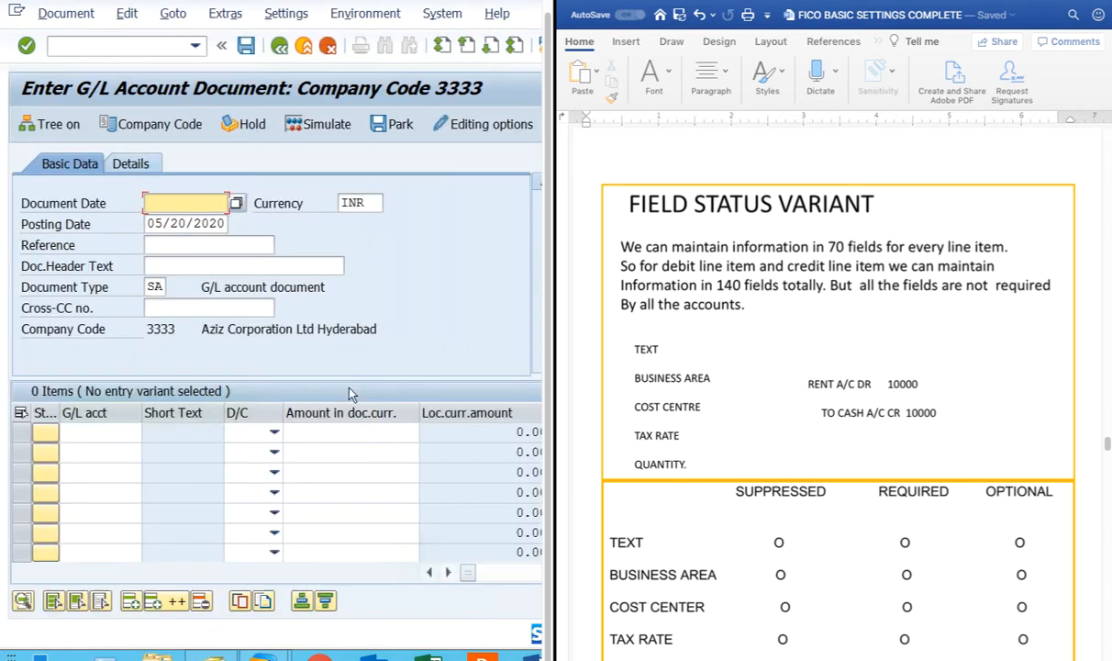
Examine the G/L account entry rows in the document's line item table.
left_click(108, 431)
left_click(104, 452)
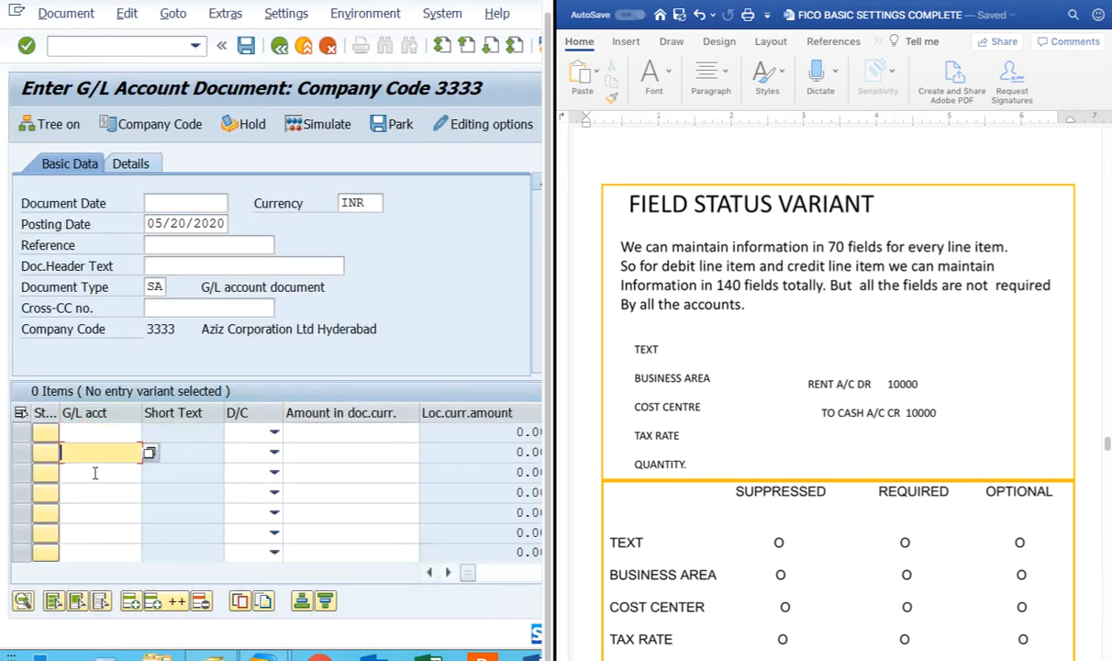
left_click(94, 472)
left_click(90, 492)
left_click(84, 512)
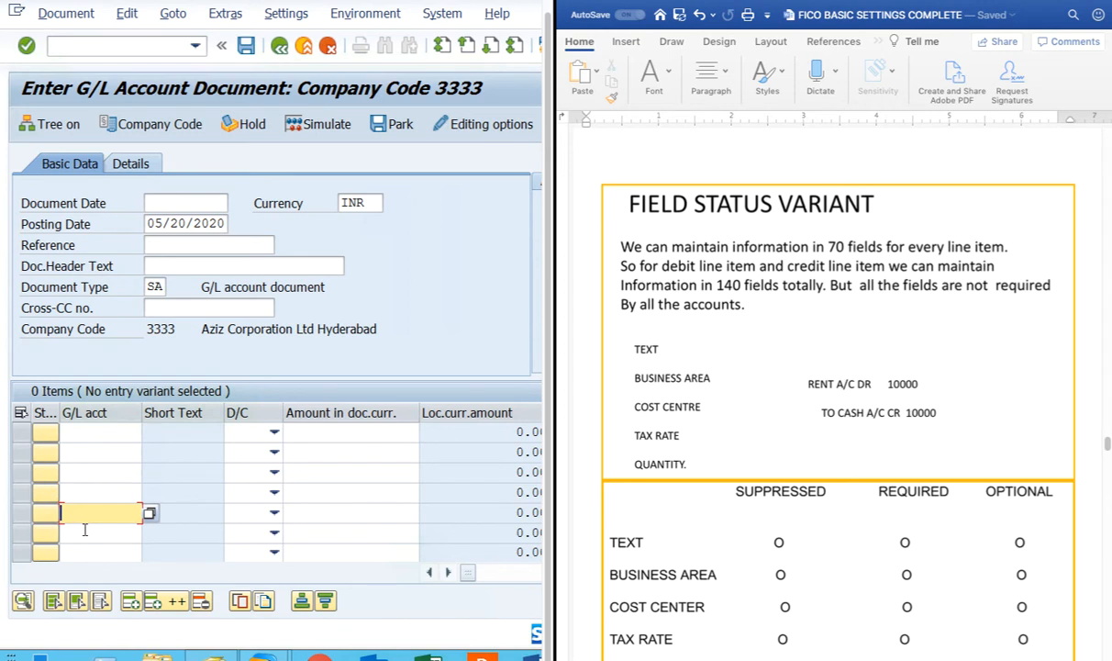
left_click(83, 533)
left_click(84, 551)
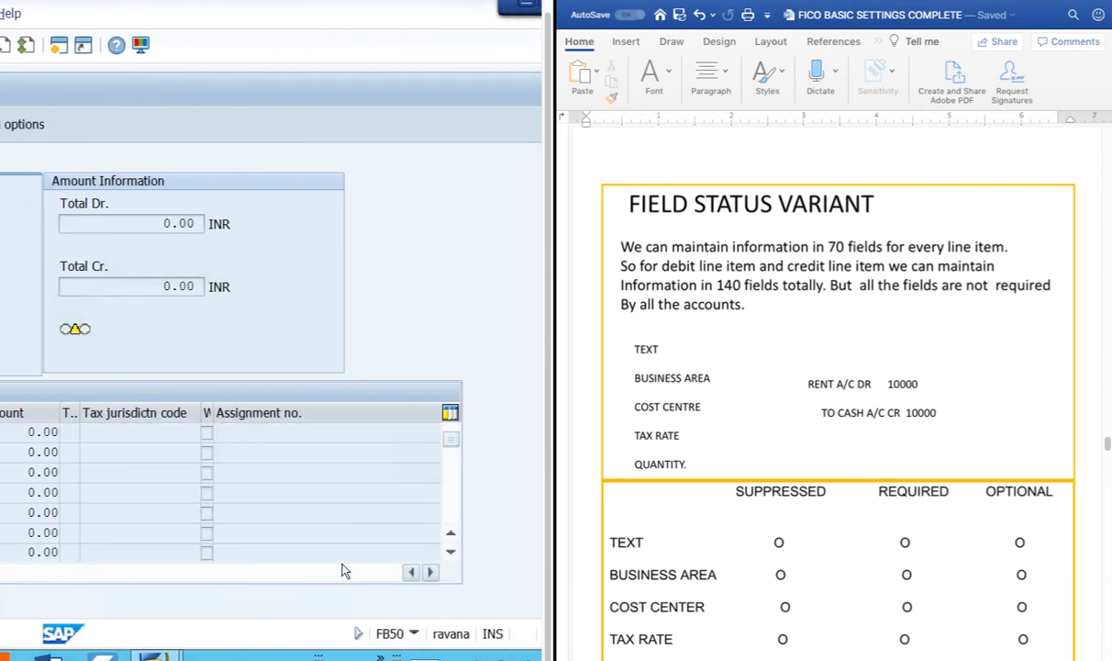
Set the document date to 04/24/2020 to make the line item table available for entry.
scroll(235, 525, "left", 3)
key("Return")
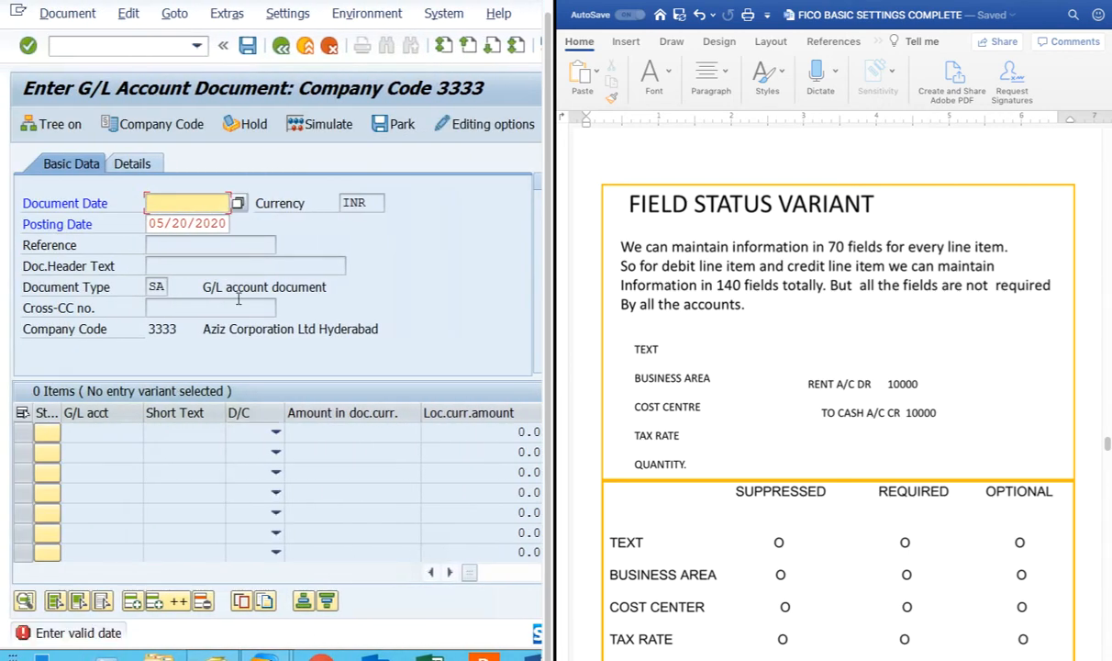
key("BackSpace")
left_click(197, 223)
key("Return")
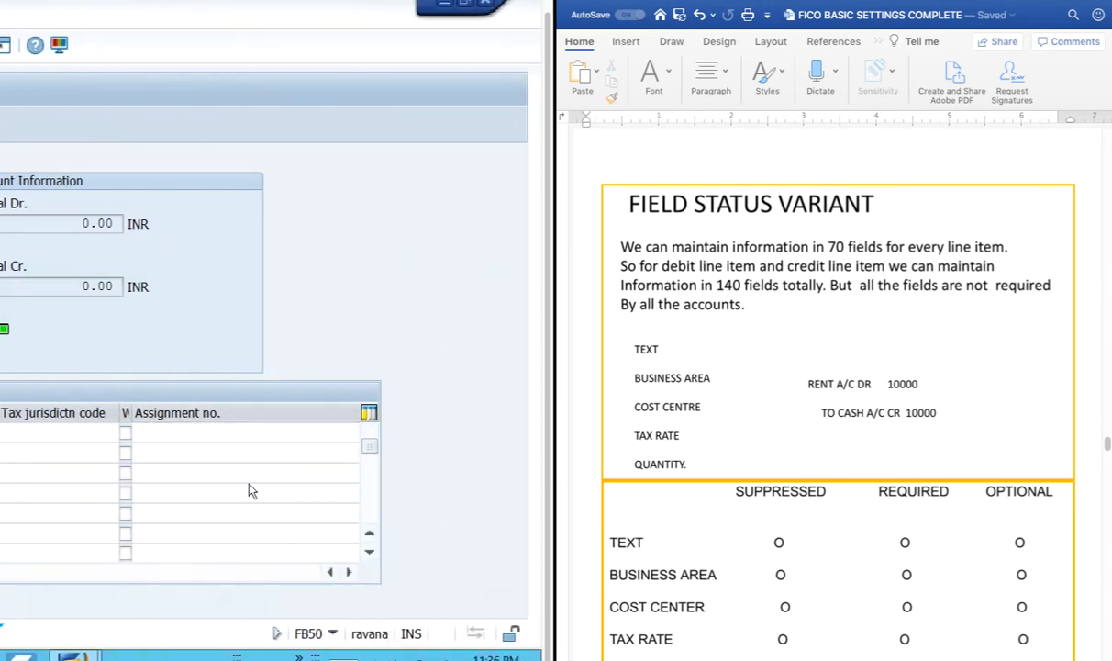
Examine all line item columns, from assignment number through cost center, profit center, quantity, material and segment to distribution channel.
left_click(348, 573)
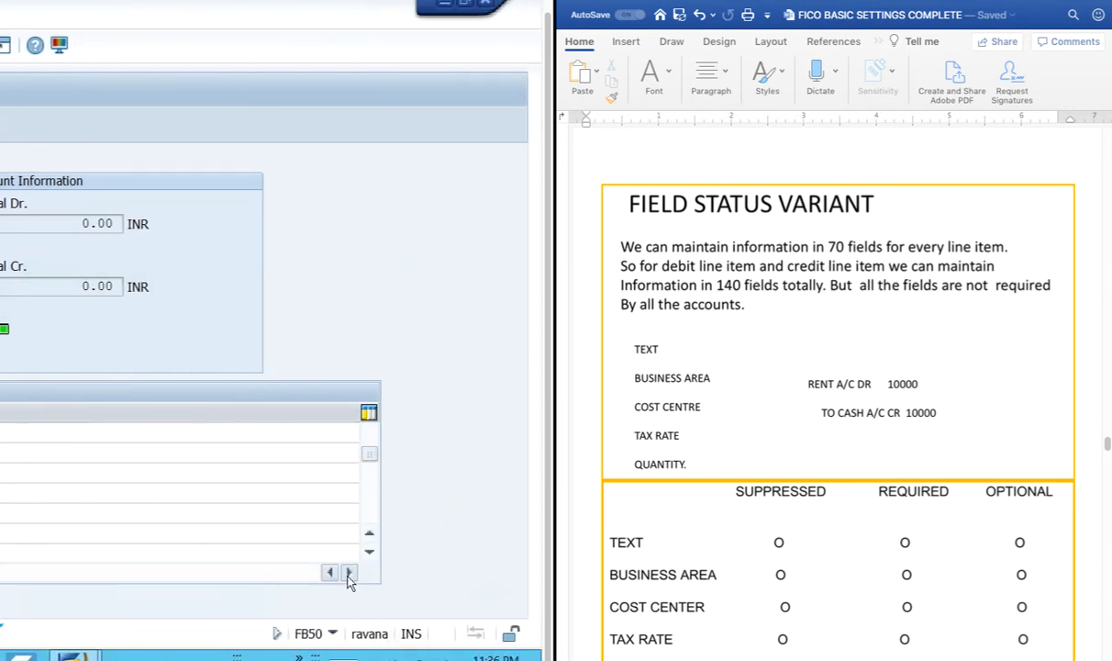
left_click(349, 577)
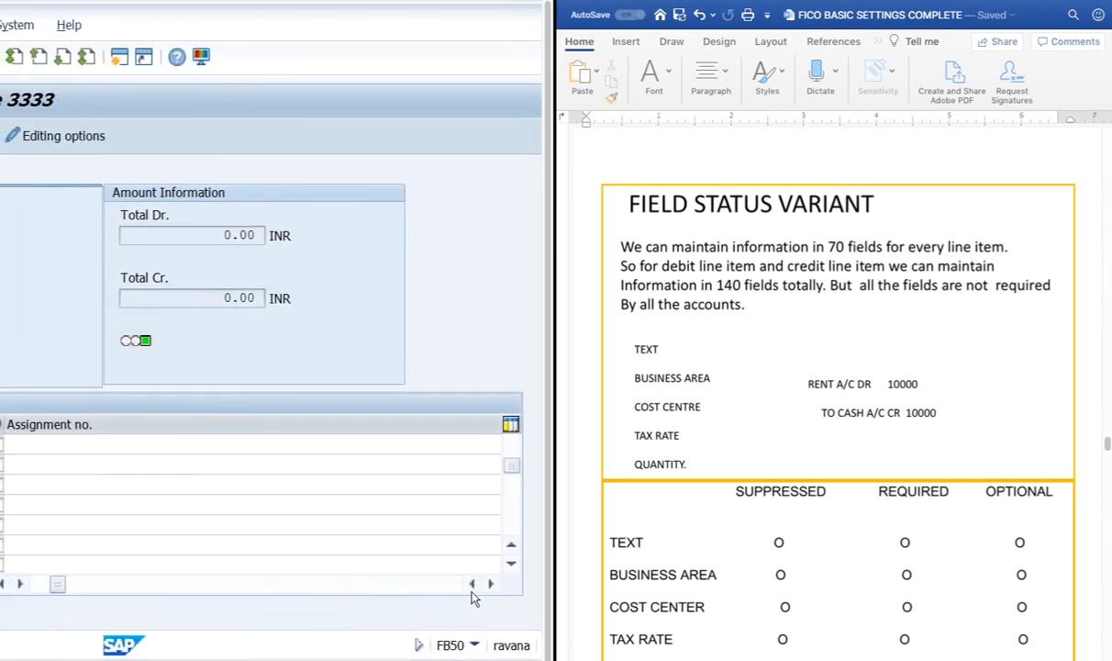
left_click(492, 585)
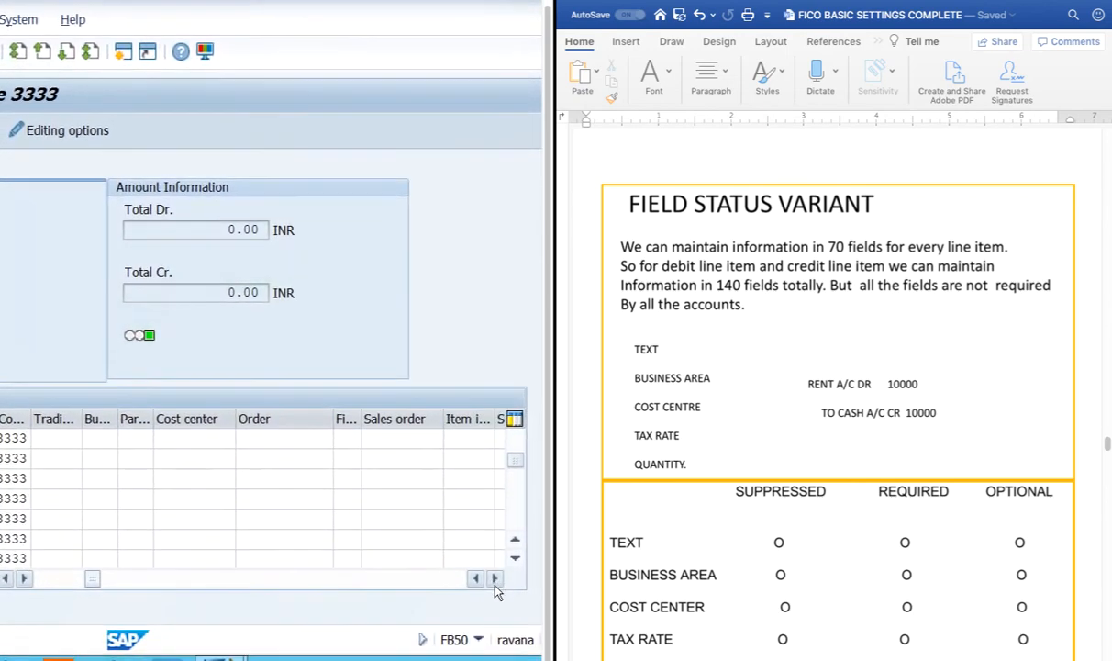
left_click(495, 585)
left_click(495, 585)
left_click(495, 585)
left_click(495, 585)
left_click(496, 585)
left_click(496, 584)
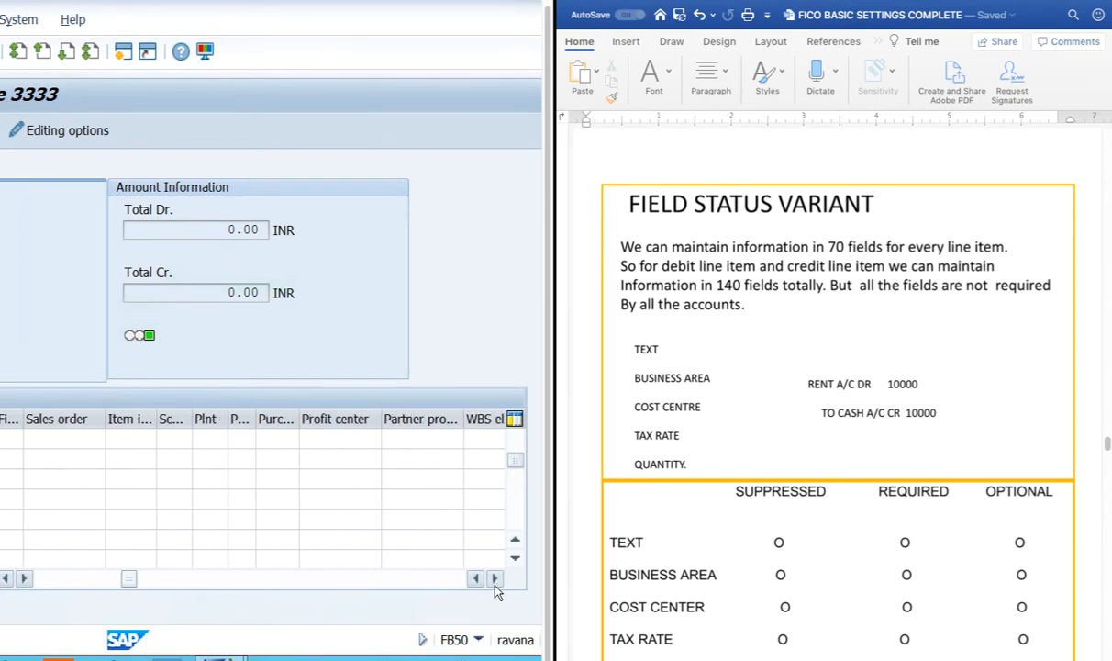
left_click(496, 584)
left_click(496, 584)
left_click(496, 584)
left_click(496, 584)
left_click(496, 585)
left_click(496, 585)
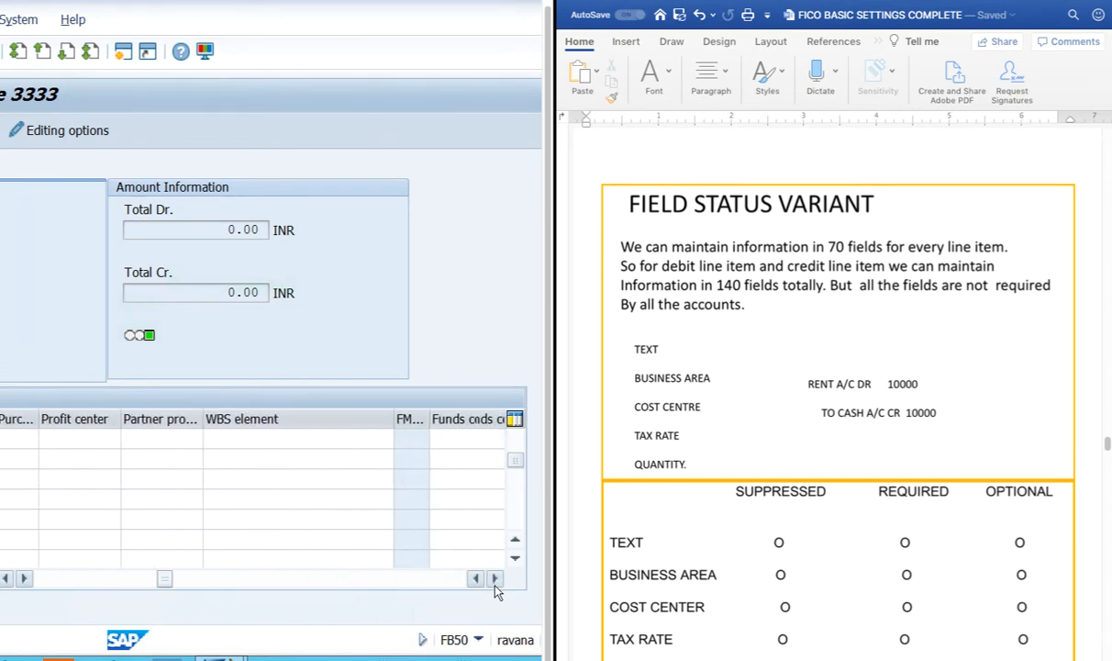
left_click(496, 585)
left_click(495, 585)
left_click(496, 584)
left_click(496, 585)
left_click(496, 585)
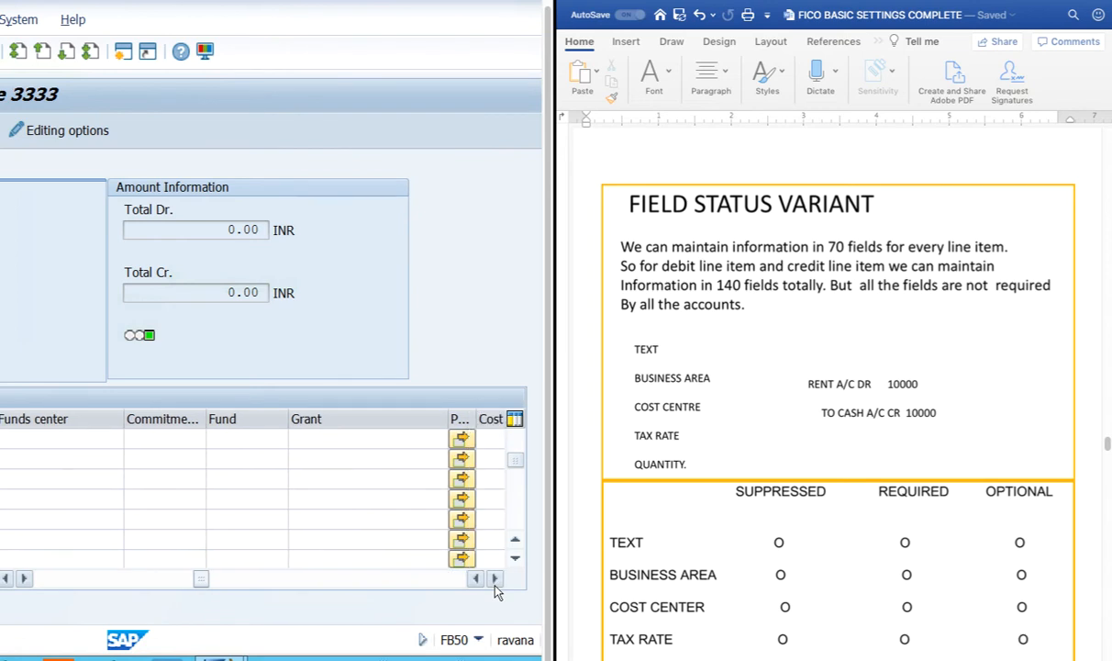
left_click(495, 585)
left_click(495, 584)
left_click(495, 585)
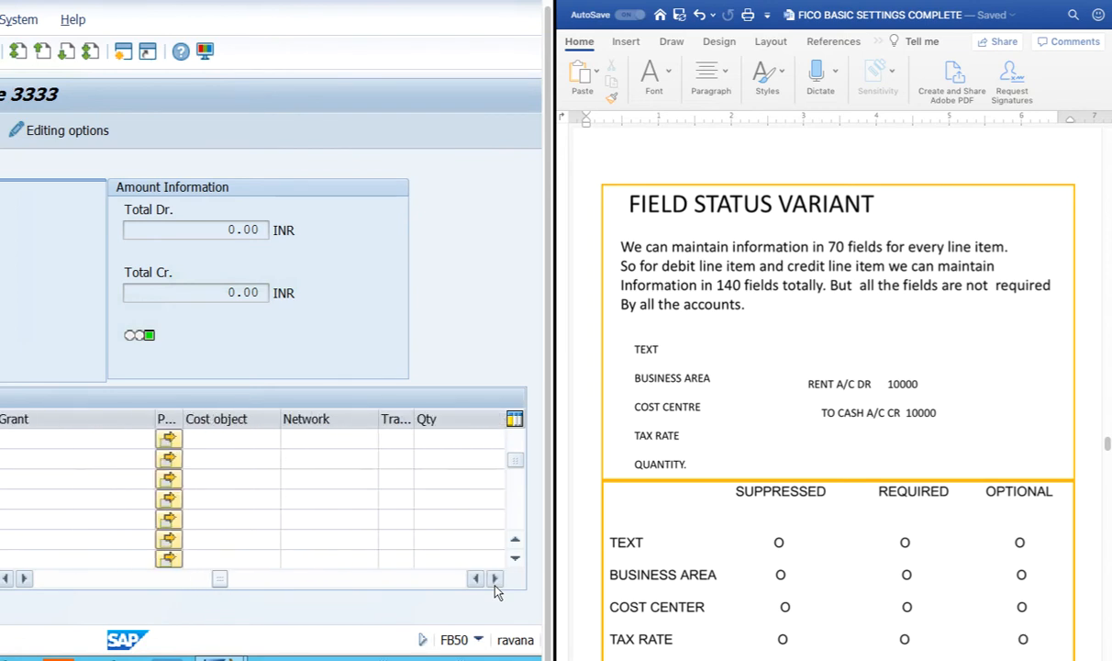
left_click(495, 584)
left_click(495, 584)
left_click(496, 585)
left_click(496, 585)
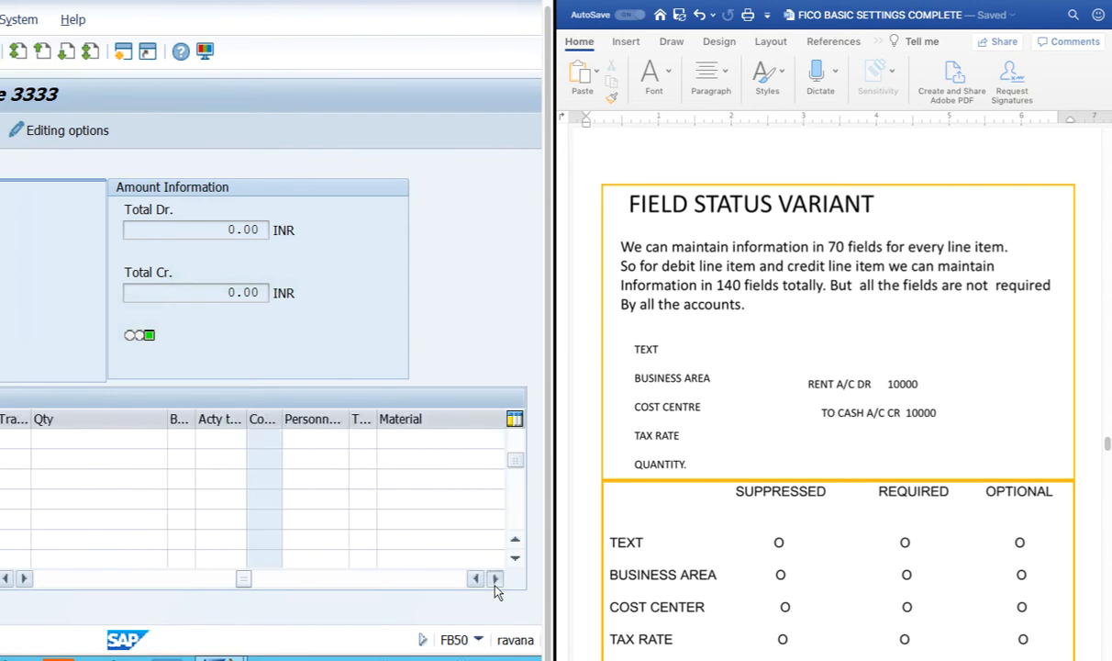
left_click(495, 585)
left_click(496, 585)
left_click(496, 585)
left_click(496, 584)
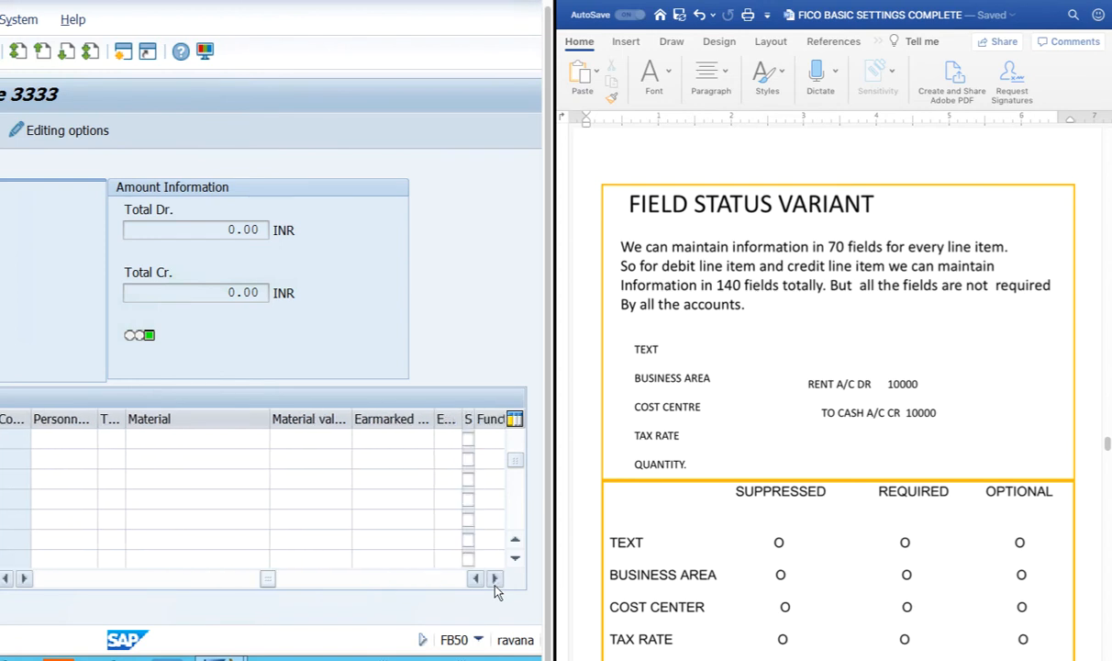
left_click(496, 584)
left_click(496, 585)
left_click(495, 585)
left_click(496, 585)
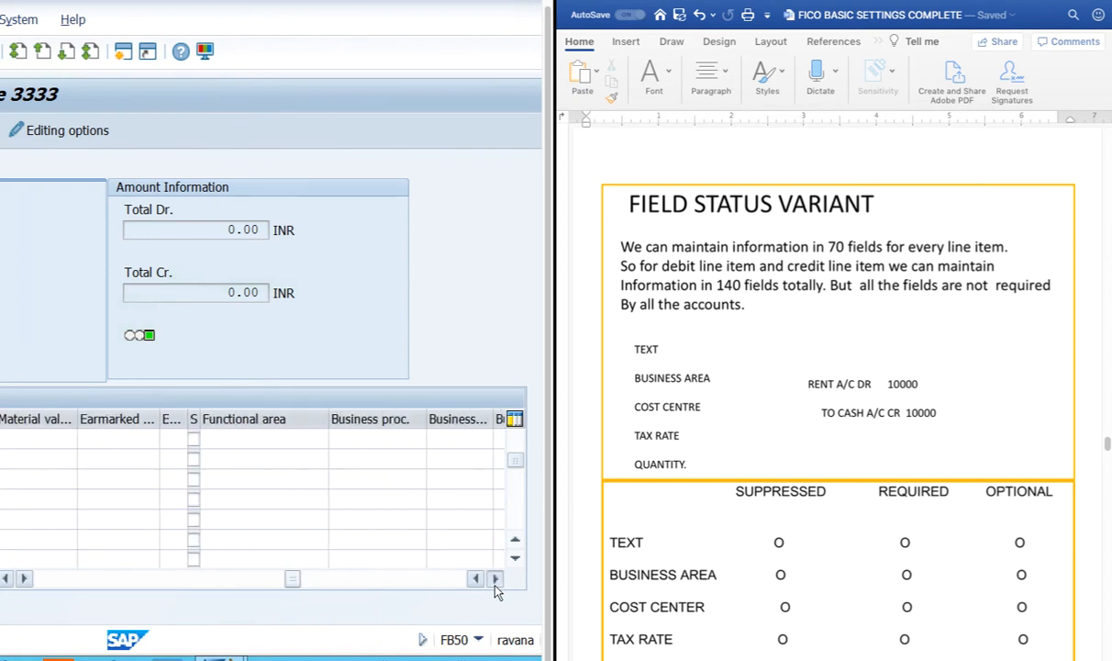
left_click(496, 585)
left_click(496, 584)
left_click(496, 585)
left_click(495, 585)
left_click(496, 585)
left_click(496, 585)
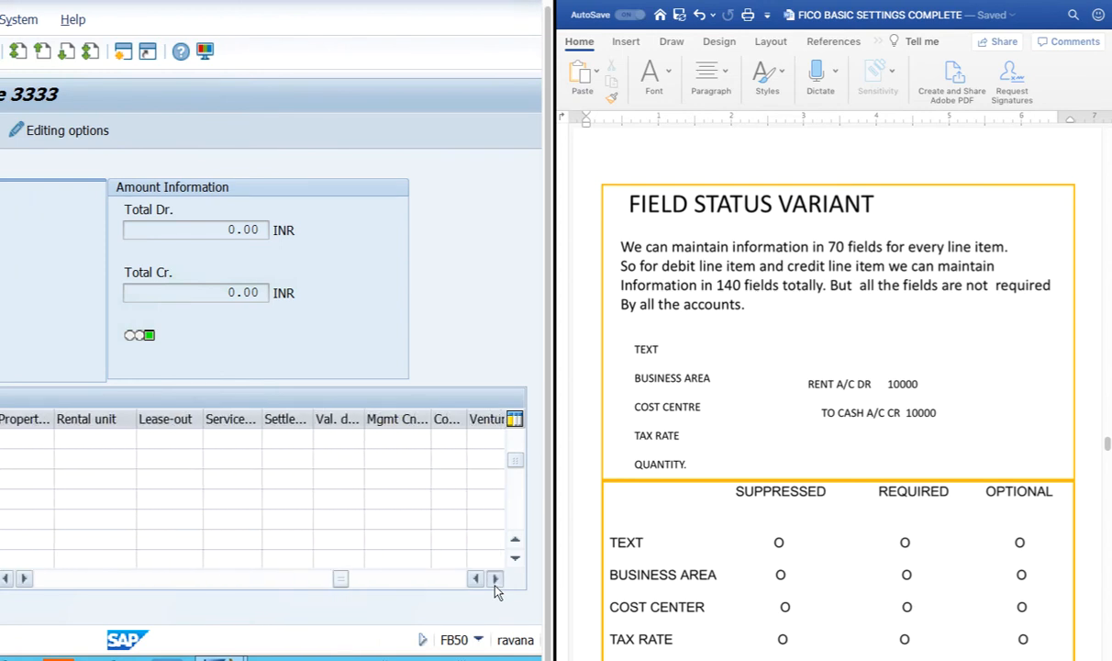
left_click(495, 584)
left_click(496, 585)
left_click(496, 584)
left_click(496, 585)
left_click(496, 584)
left_click(496, 585)
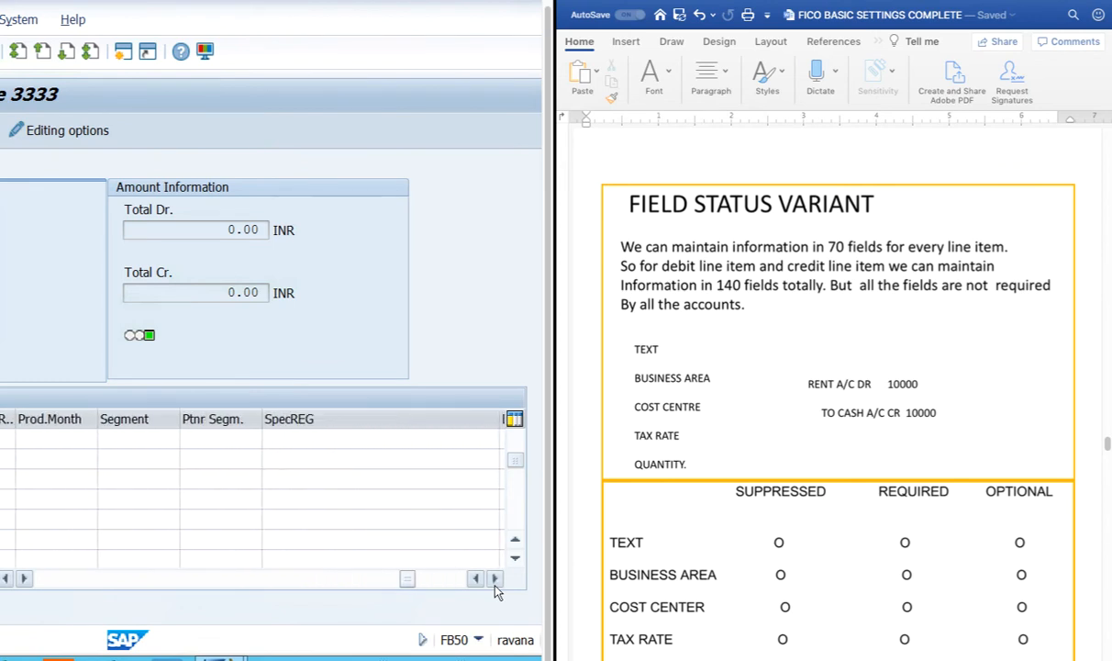
left_click(496, 585)
left_click(496, 584)
left_click(496, 584)
left_click(495, 578)
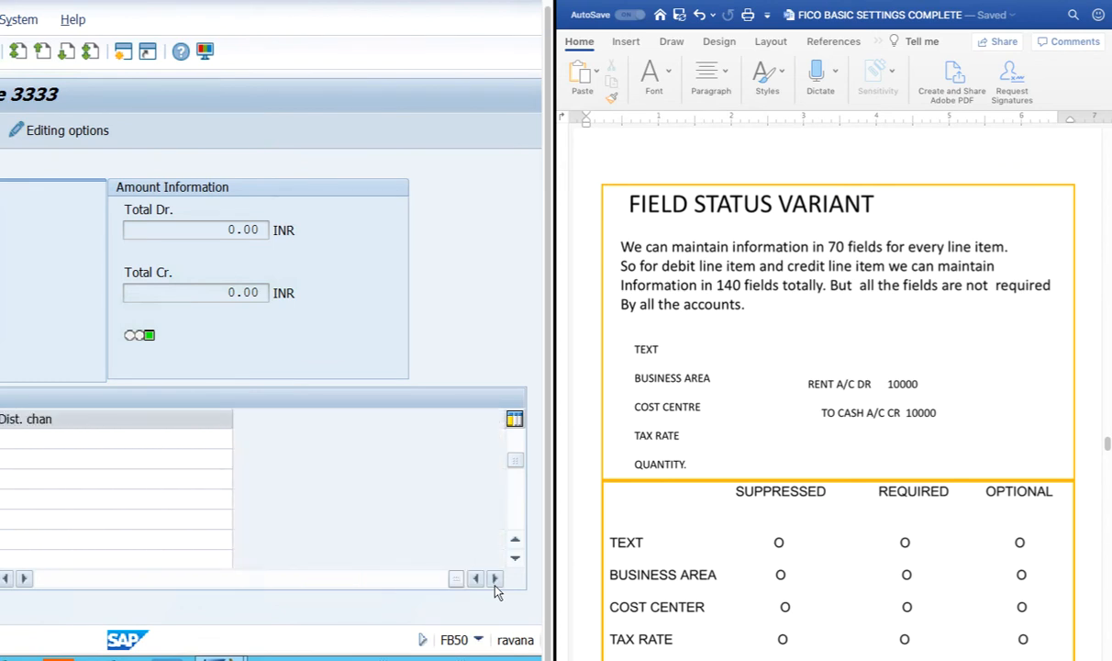
left_click_drag(458, 578, 47, 585)
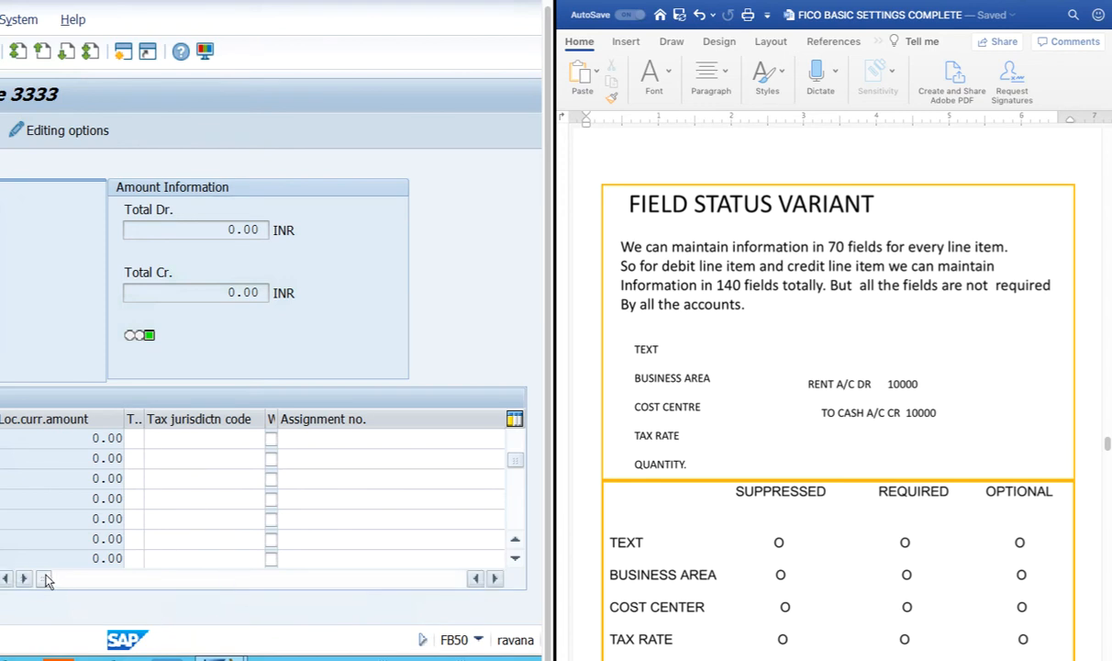
Leave the G/L account document entry for company code 3333 without posting it.
left_click(172, 438)
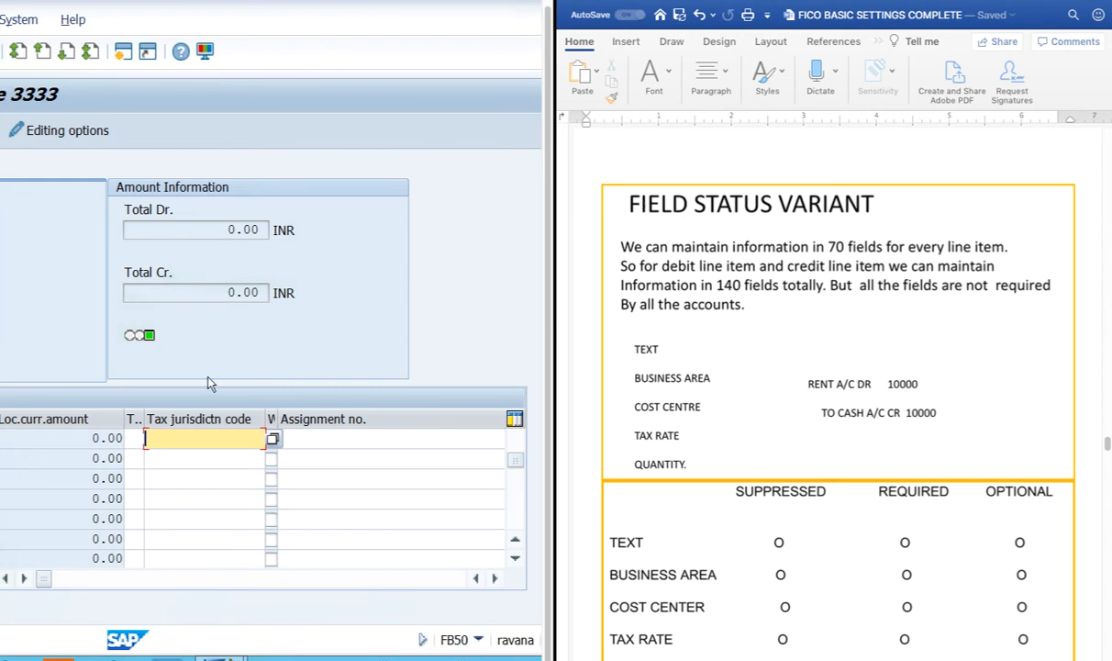
left_click(282, 53)
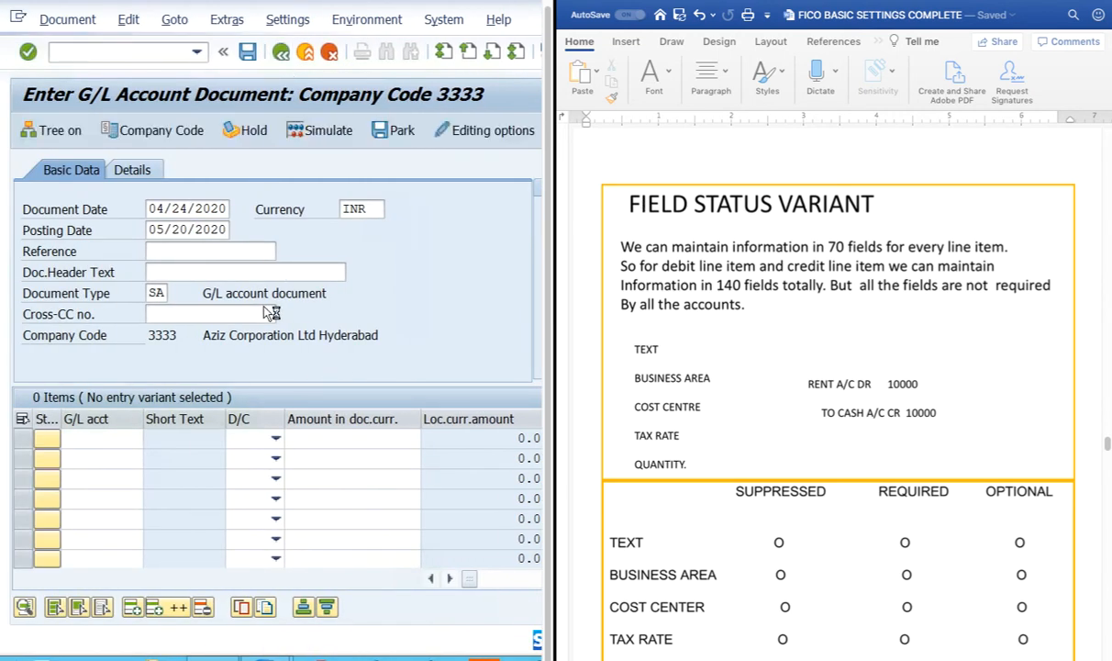
left_click(313, 411)
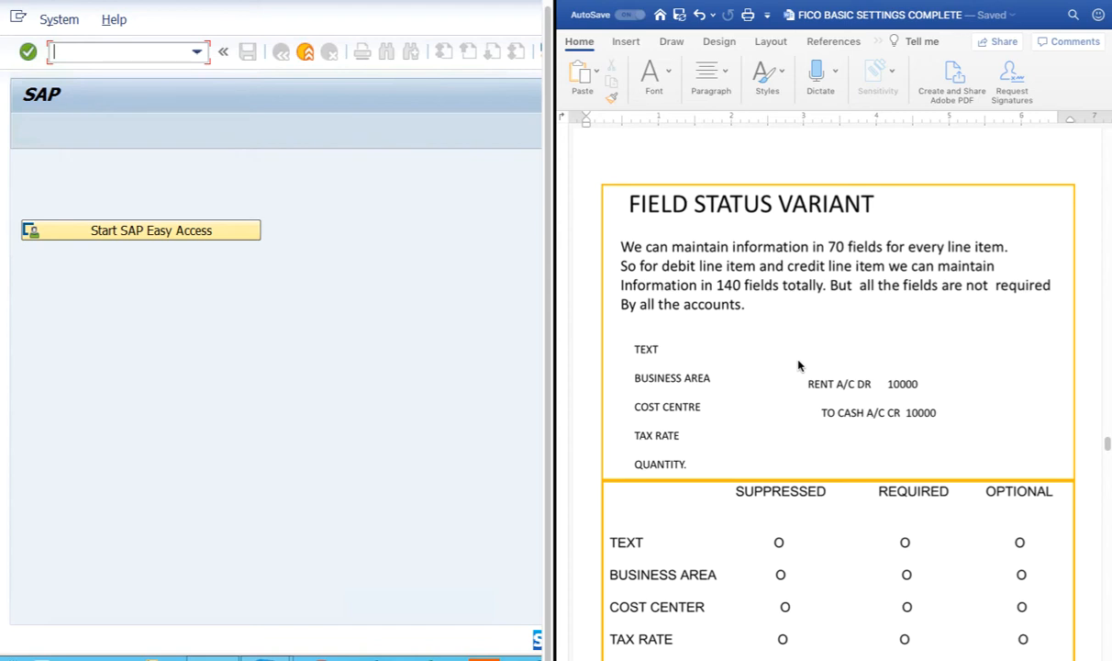
Read the notes on defining a field status variant with OBC4, including the field status table and the IMG path.
scroll(894, 422, "down", 5)
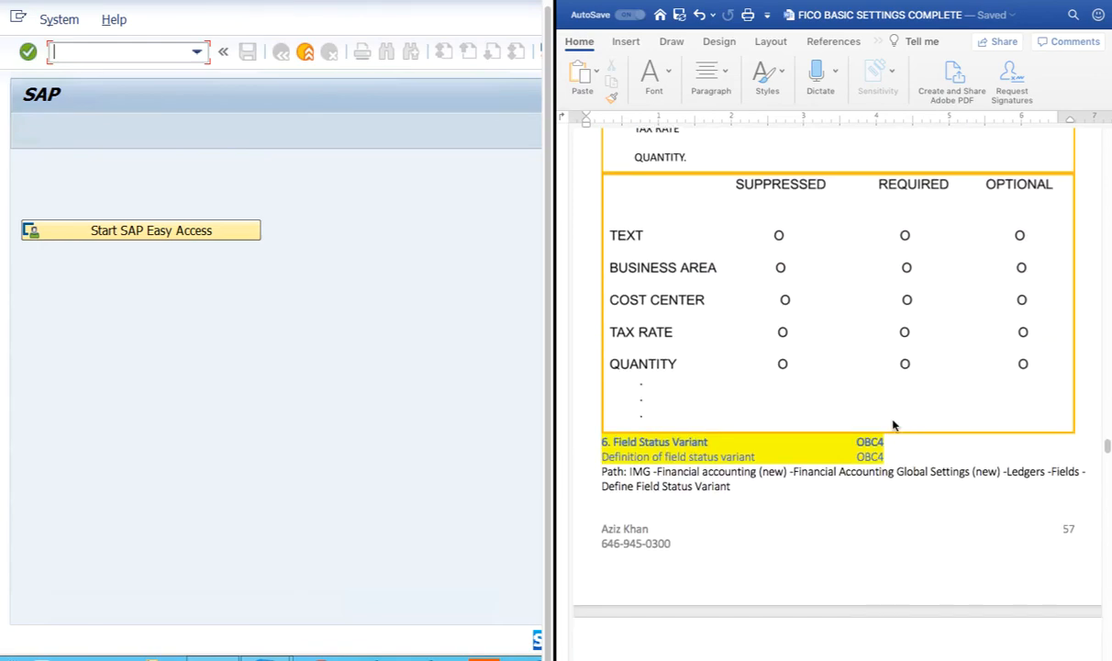
scroll(895, 425, "up", 10)
scroll(895, 425, "down", 2)
scroll(895, 425, "up", 5)
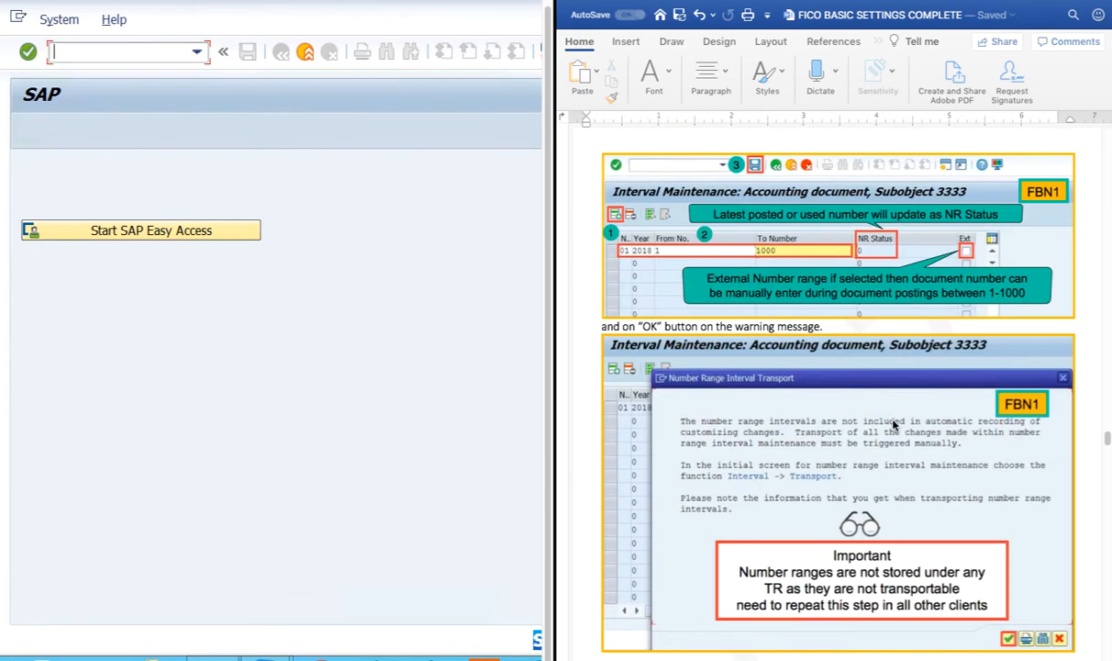
scroll(895, 425, "down", 7)
scroll(894, 425, "down", 5)
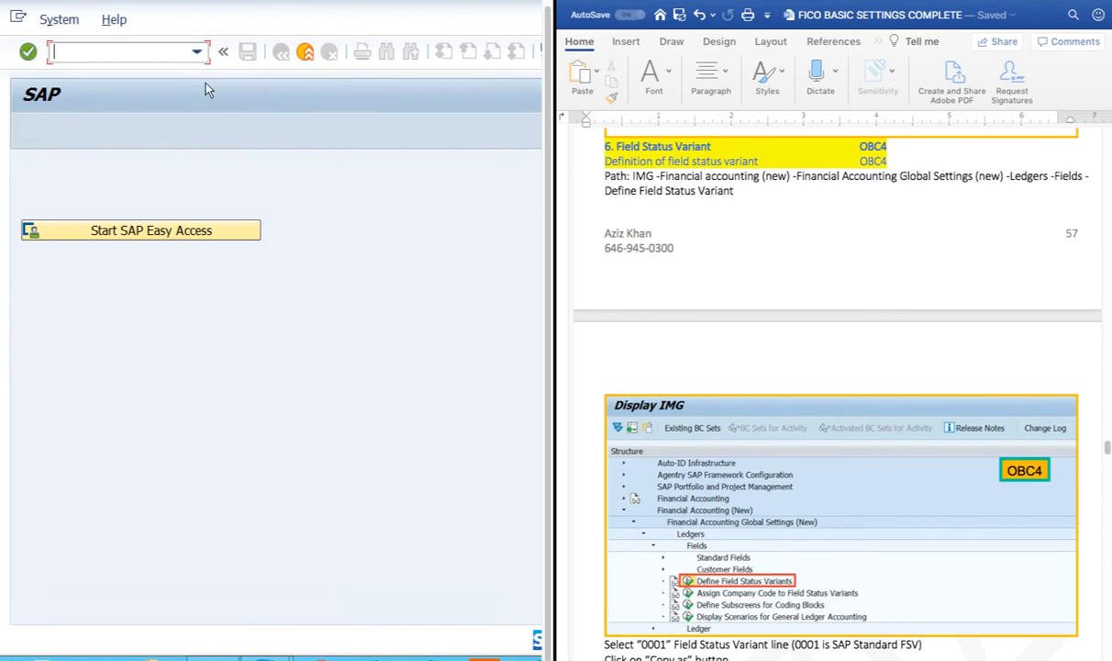
Start transaction SPRO and display the SAP Reference IMG.
left_click(196, 51)
left_click(286, 116)
type("spro")
key("Return")
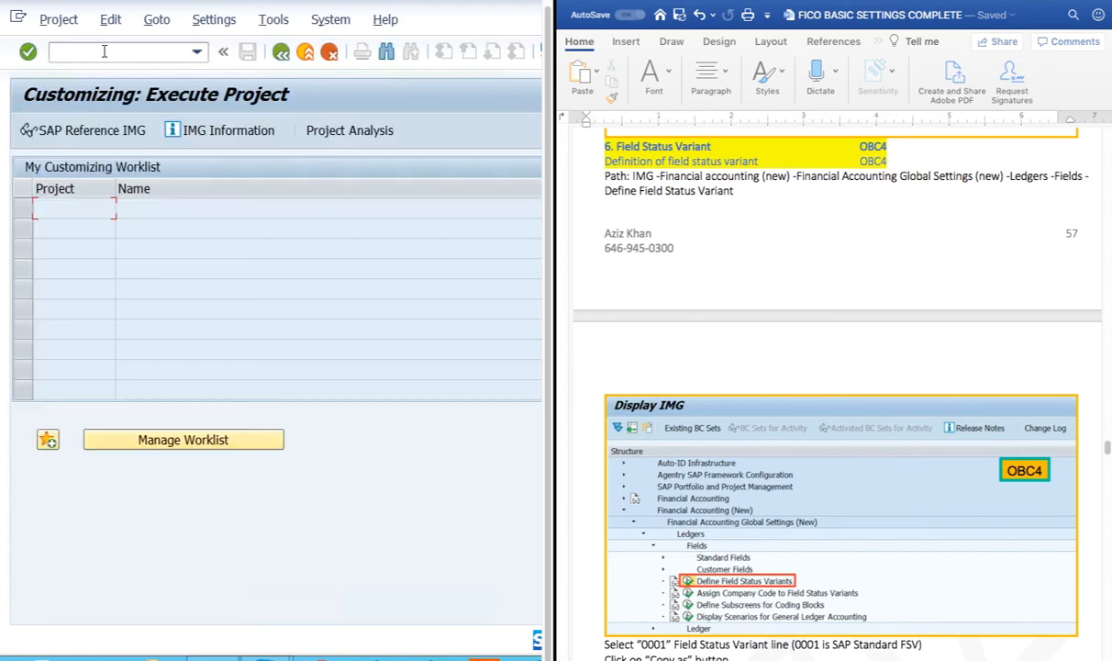
left_click(89, 131)
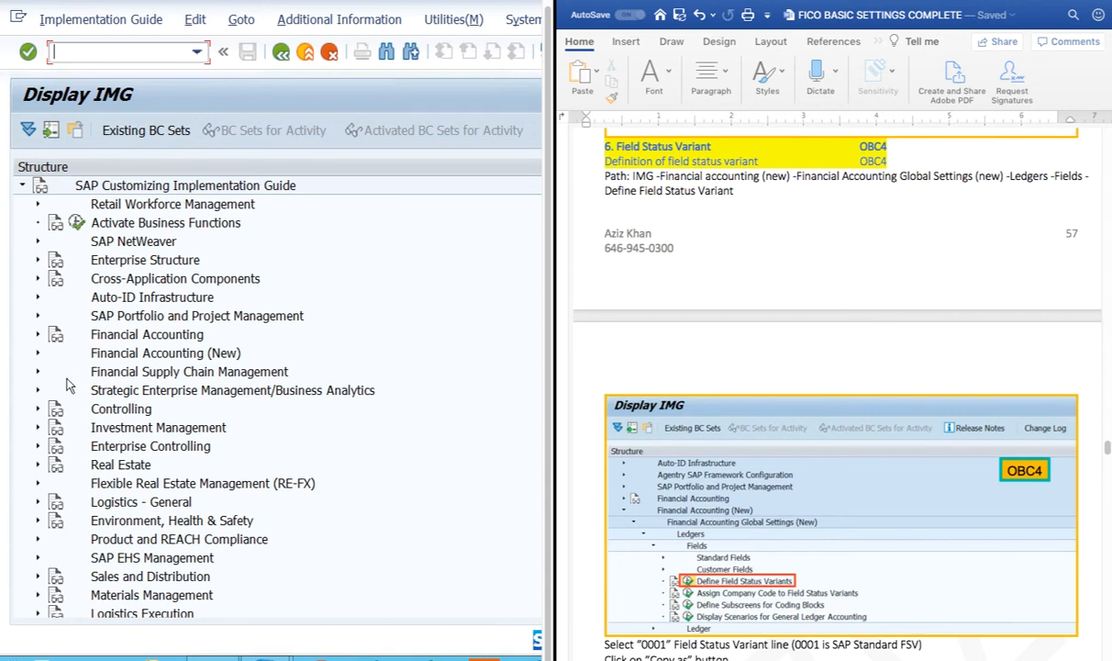
Open Define Field Status Variants under Financial Accounting (New), Financial Accounting Global Settings (New), Ledgers, Fields.
left_click(38, 354)
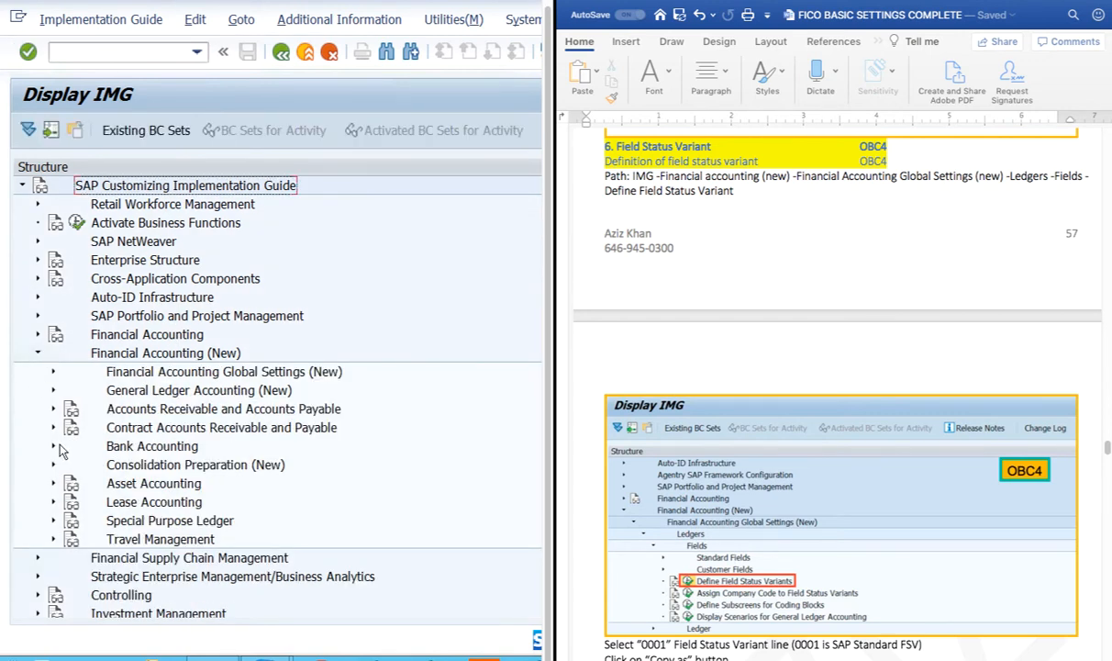
left_click(53, 372)
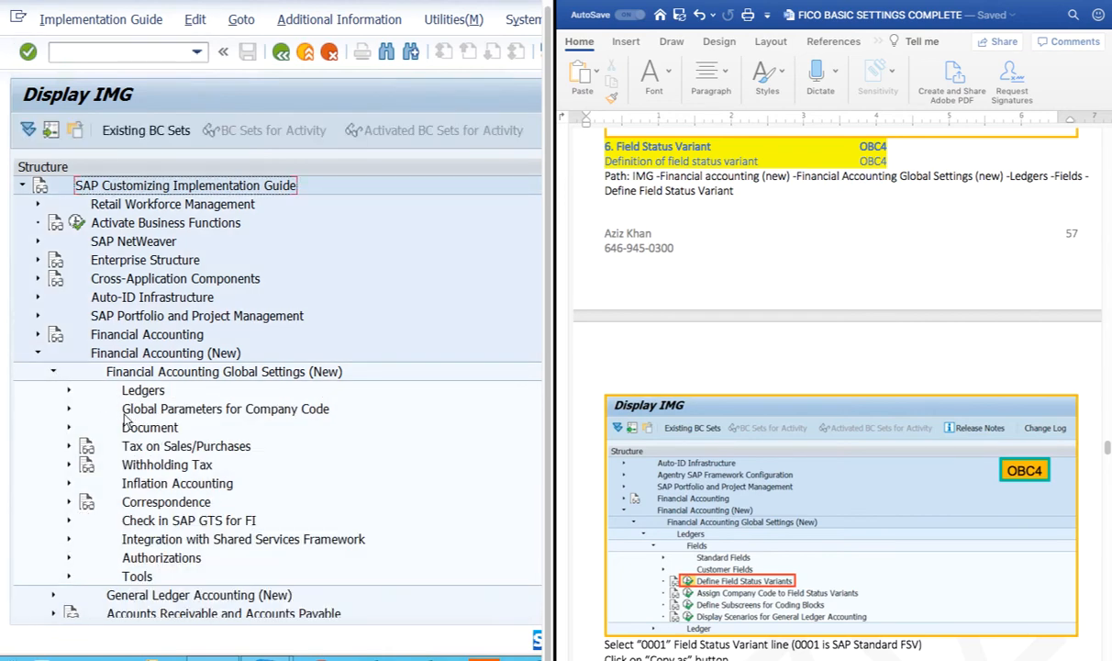
left_click(69, 390)
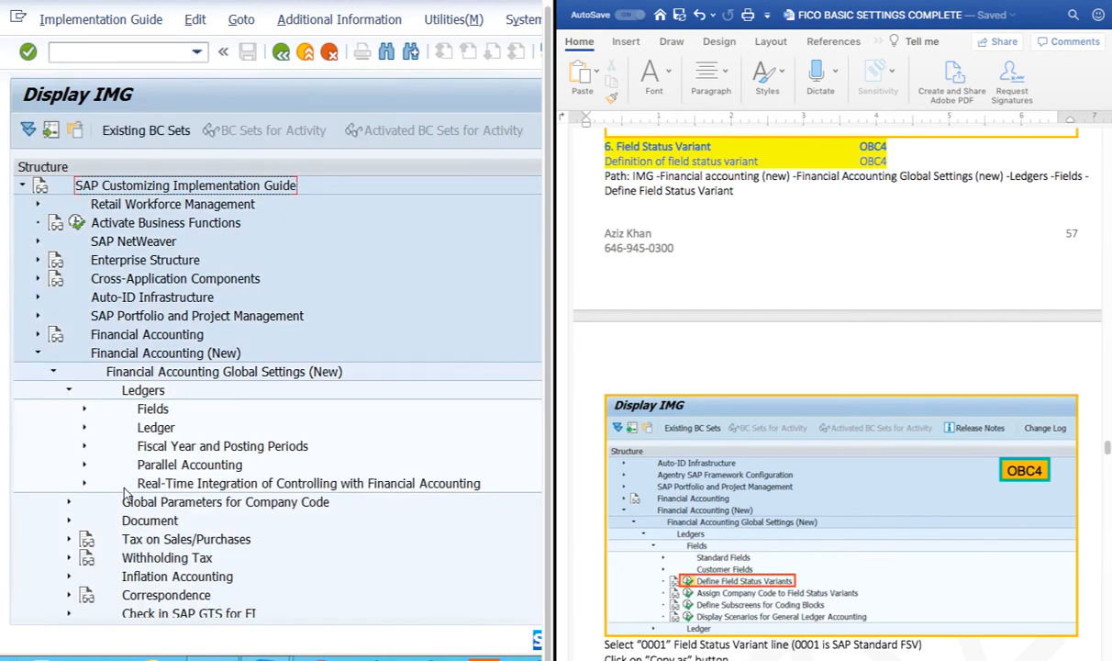
left_click(84, 409)
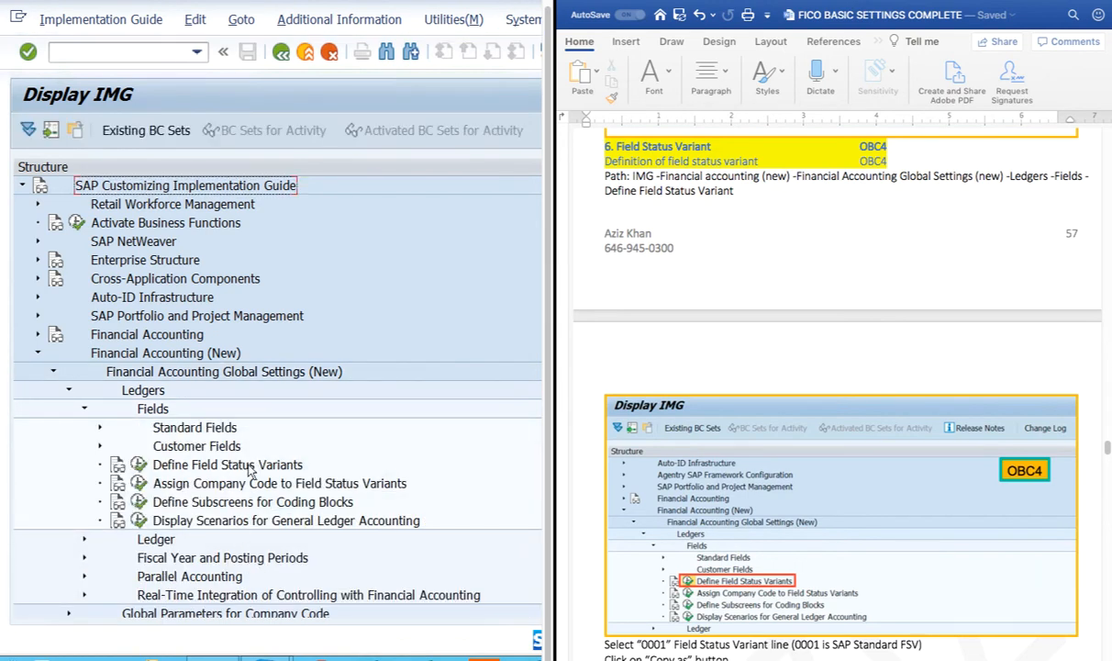
left_click(137, 465)
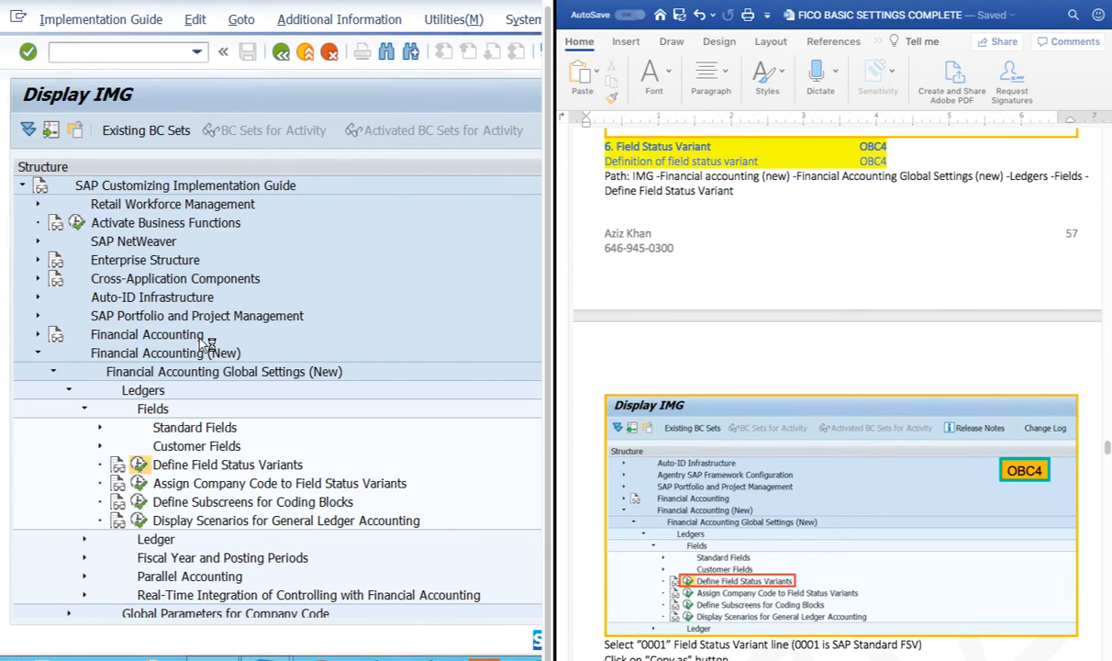
Locate field status variant 3333 in the variants overview and start copying it.
scroll(721, 500, "down", 10)
scroll(721, 500, "down", 1)
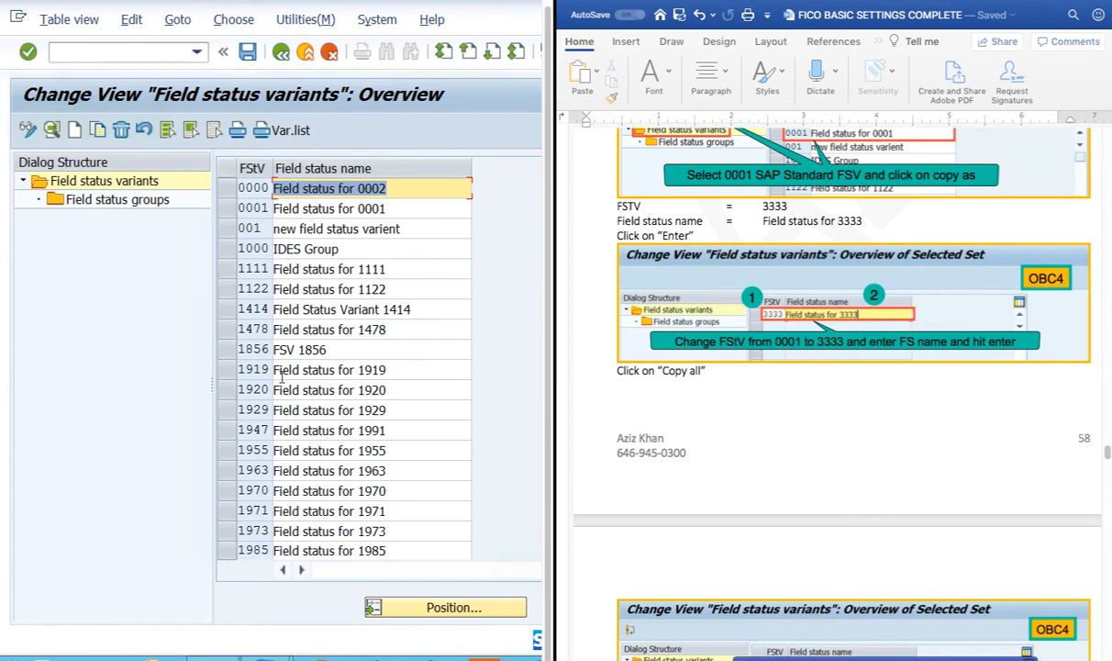
left_click(428, 609)
type("3333")
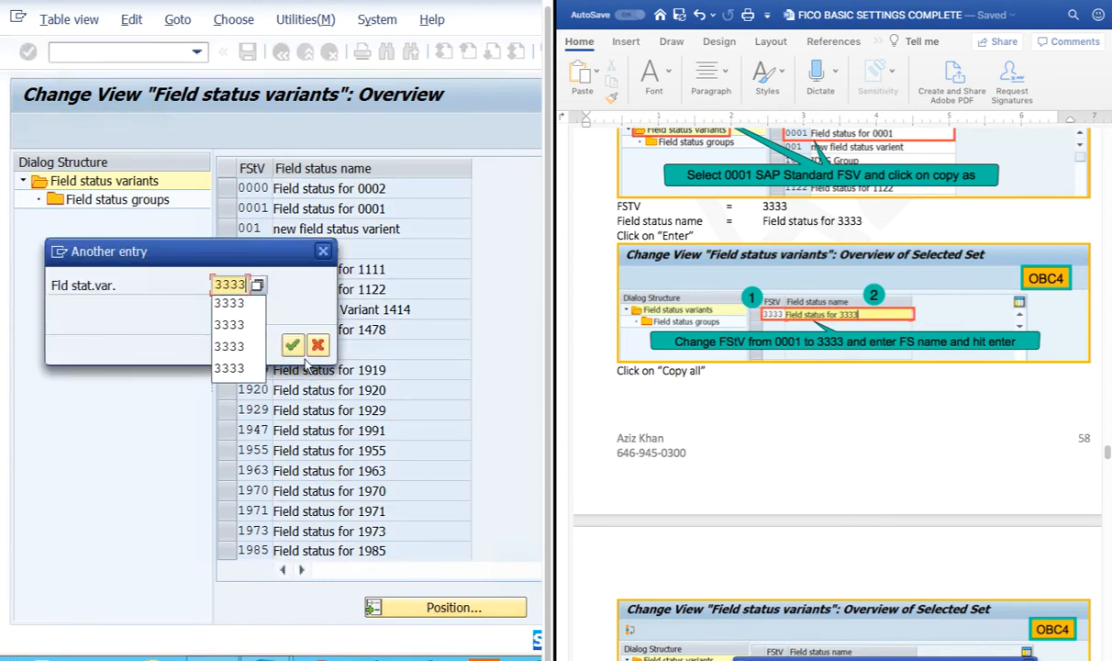
key("Return")
left_click(249, 188)
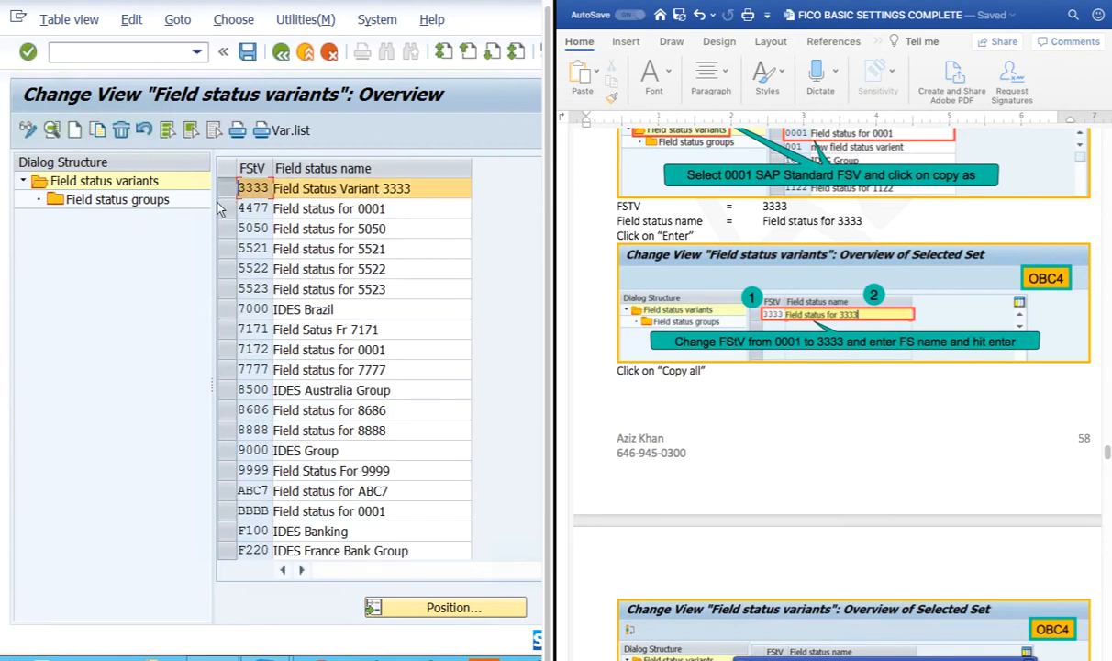
left_click(99, 131)
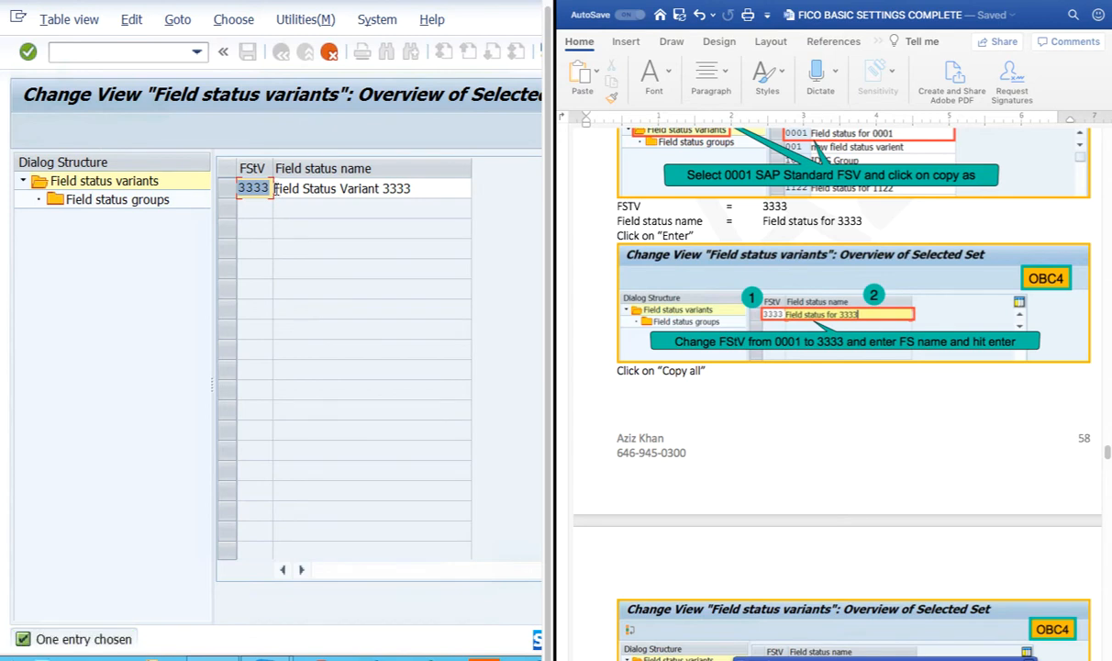
Set the copied variant's key to 5555 and its name to Field Status Variant 5555, and submit the entry.
key("BackSpace")
key("BackSpace")
key("BackSpace")
key("BackSpace")
type("5555")
left_click(440, 189)
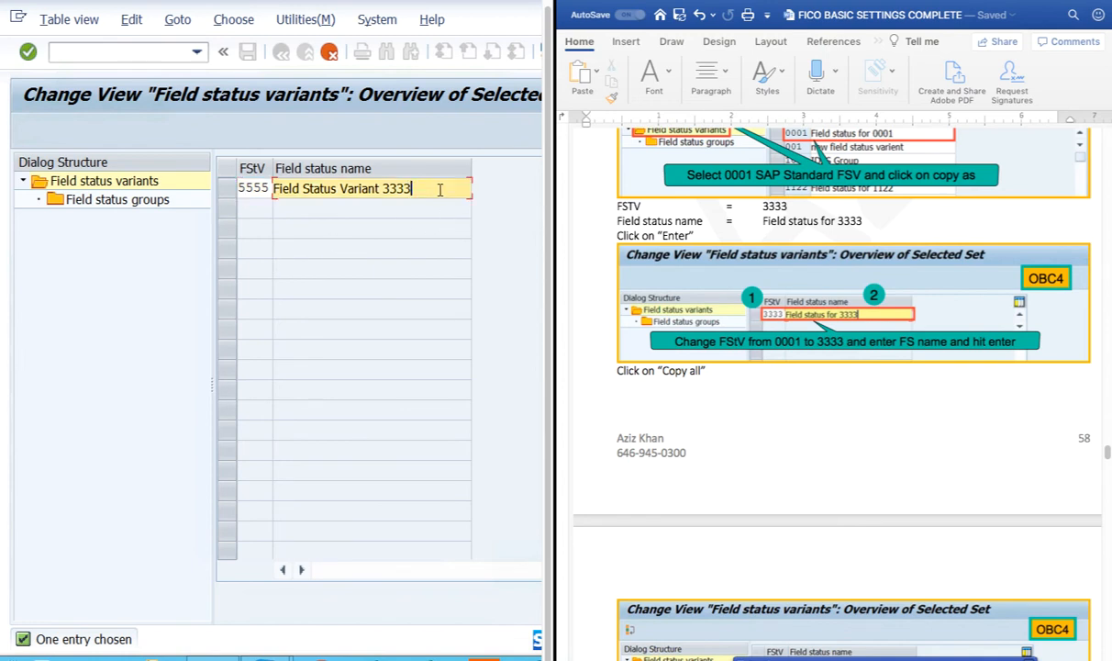
key("BackSpace")
key("BackSpace")
key("BackSpace")
key("BackSpace")
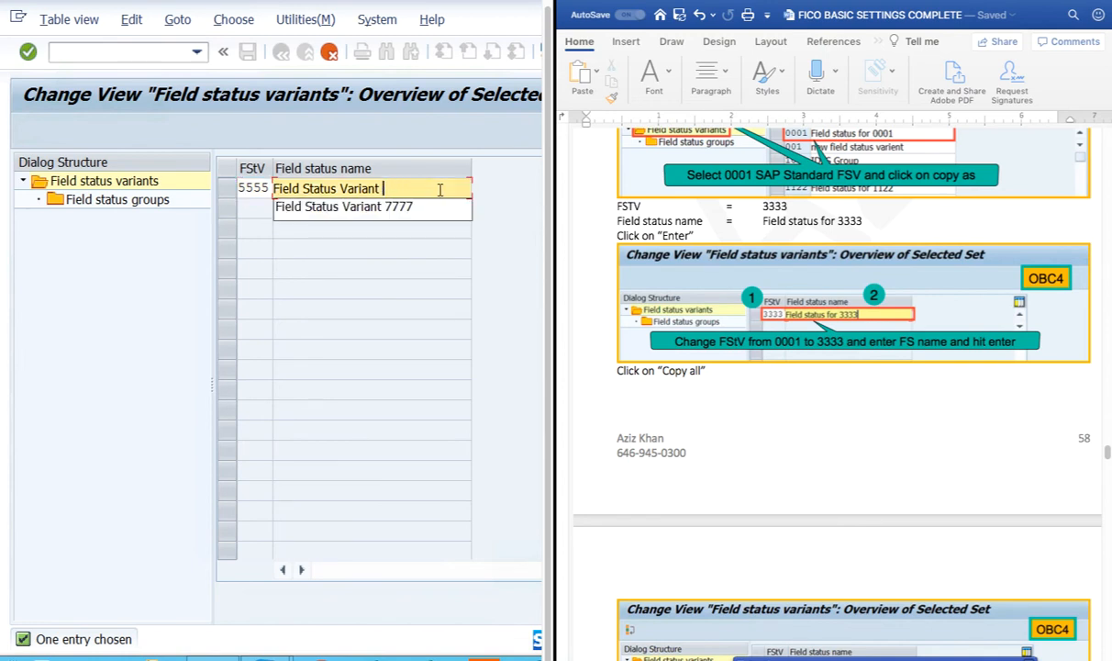
type("5555")
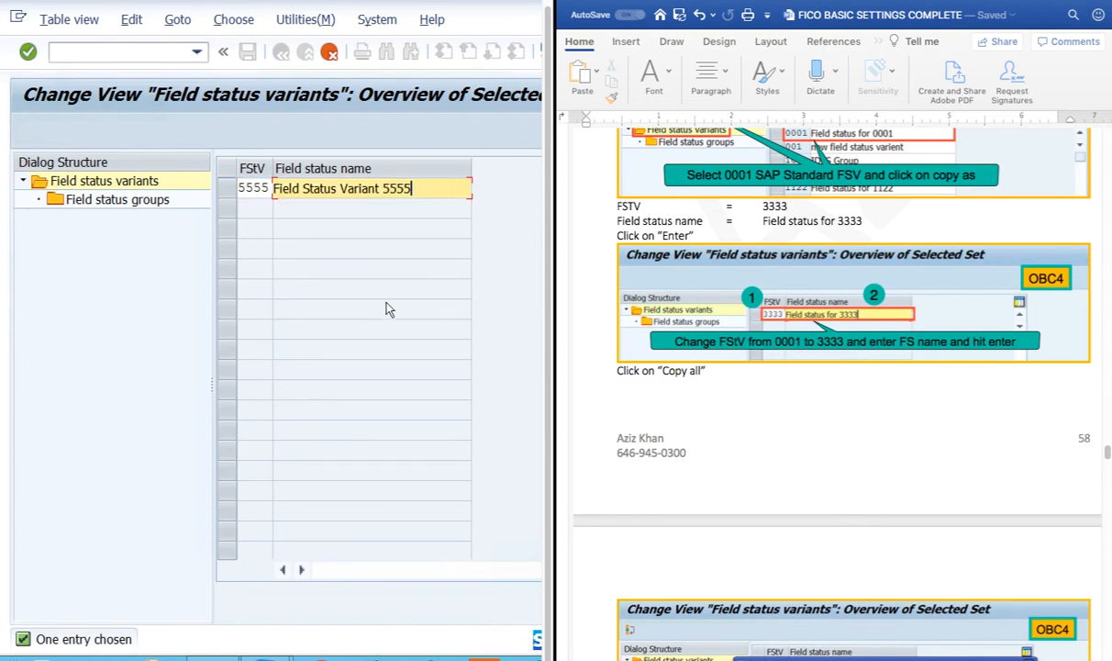
key("Return")
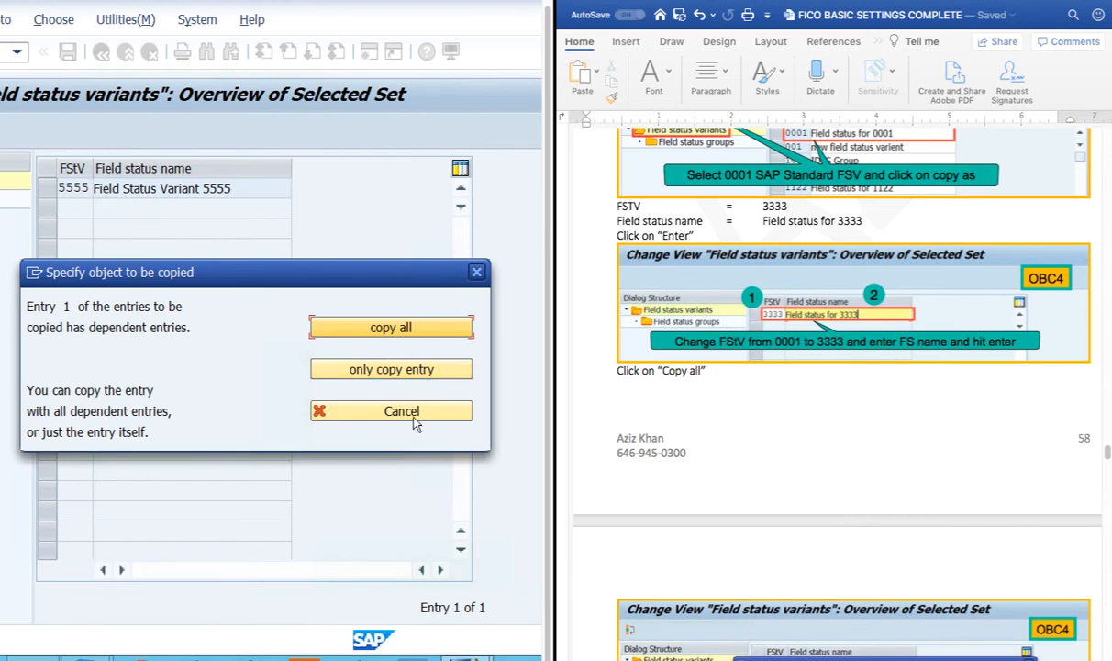
Copy the variant with all its dependent entries and acknowledge the copy information.
left_click(389, 333)
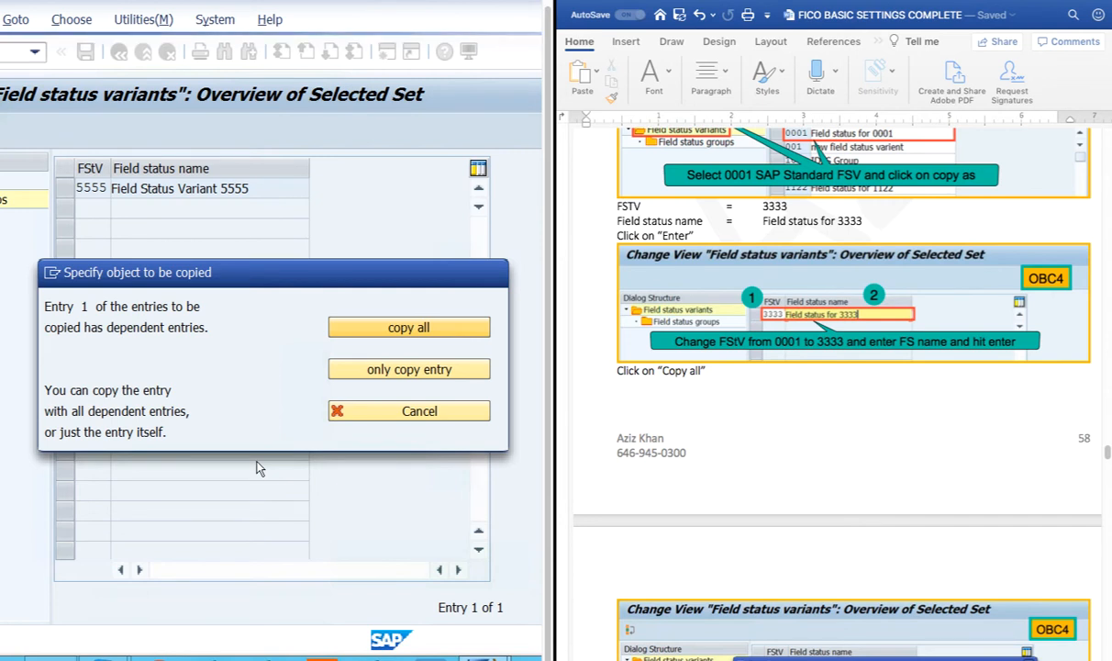
left_click(258, 495)
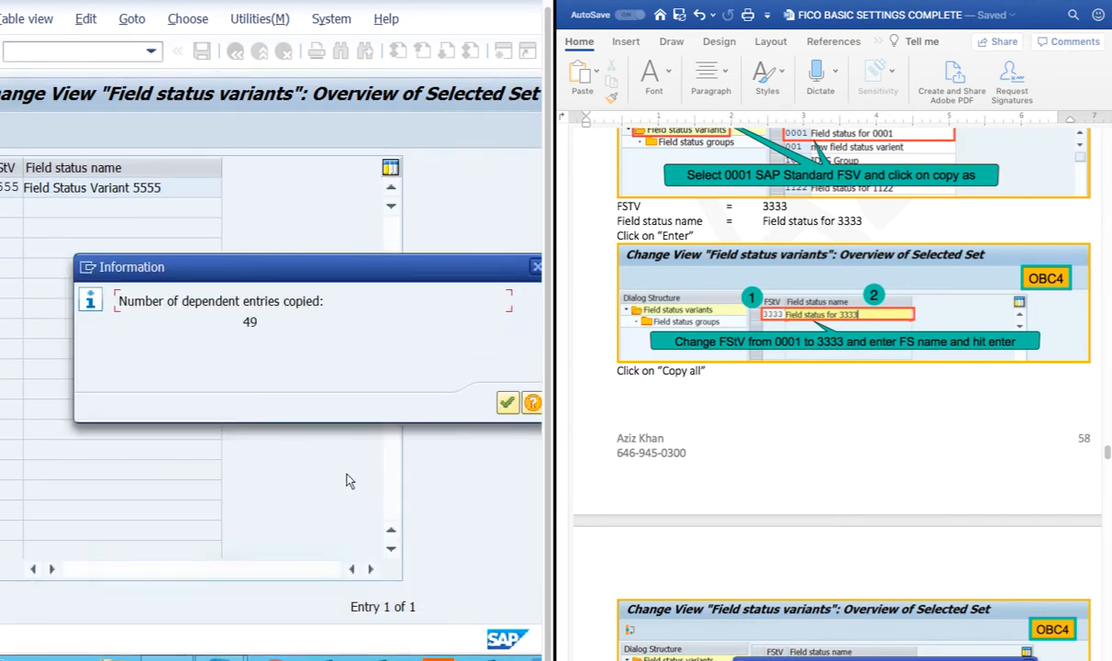
left_click(508, 402)
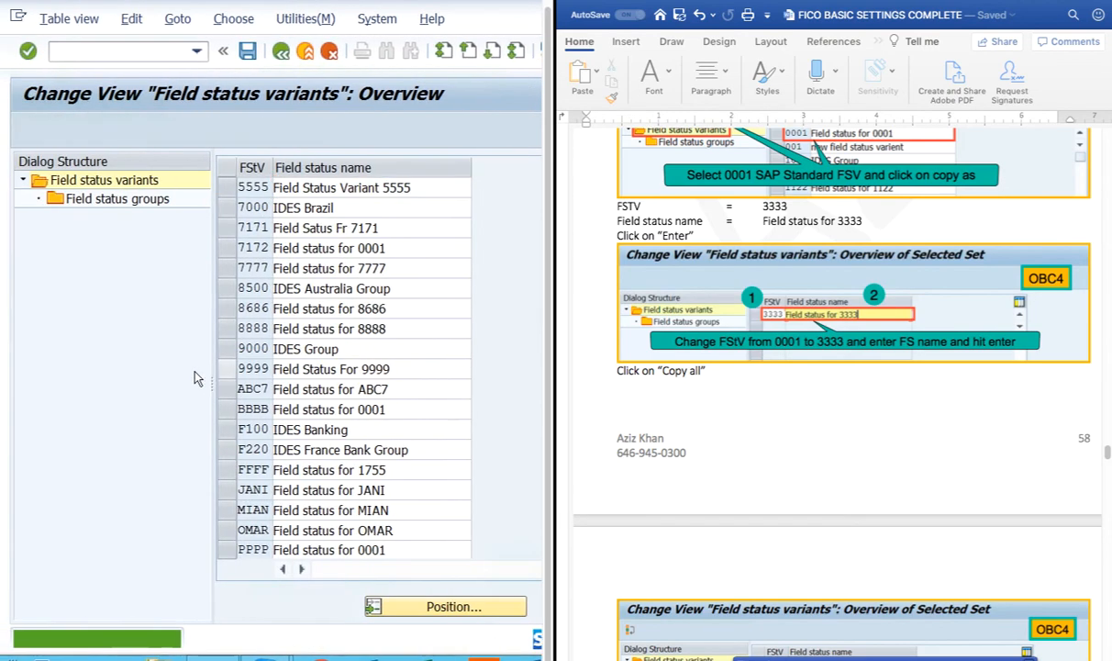
Locate field status variant 5555 in the overview and open its field status groups.
left_click(437, 606)
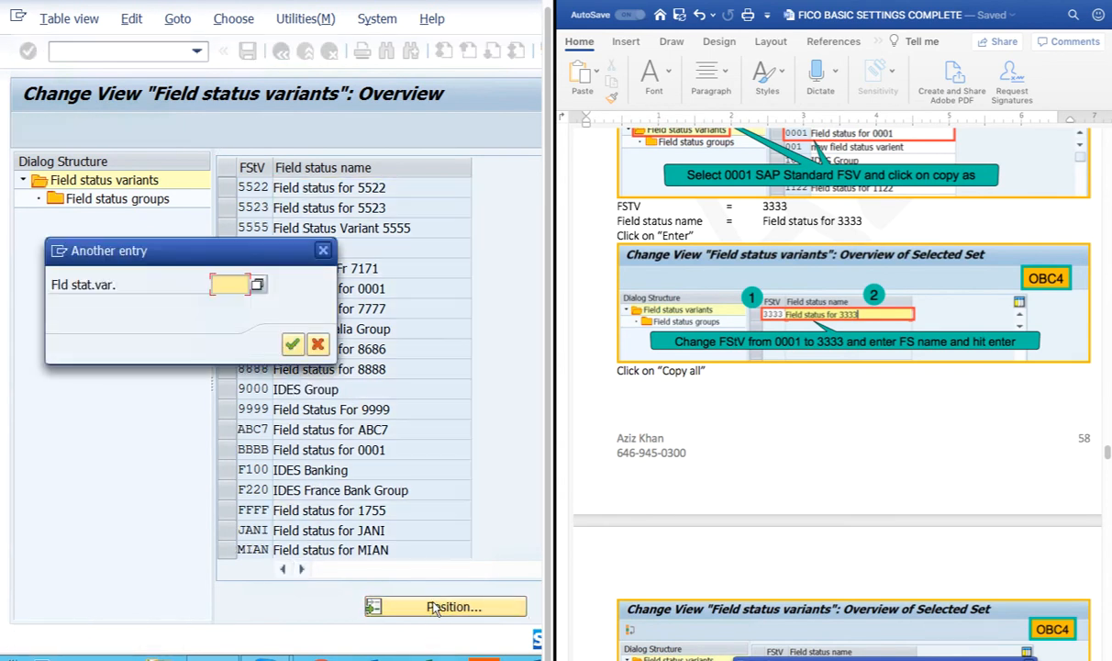
type("5555")
left_click(292, 343)
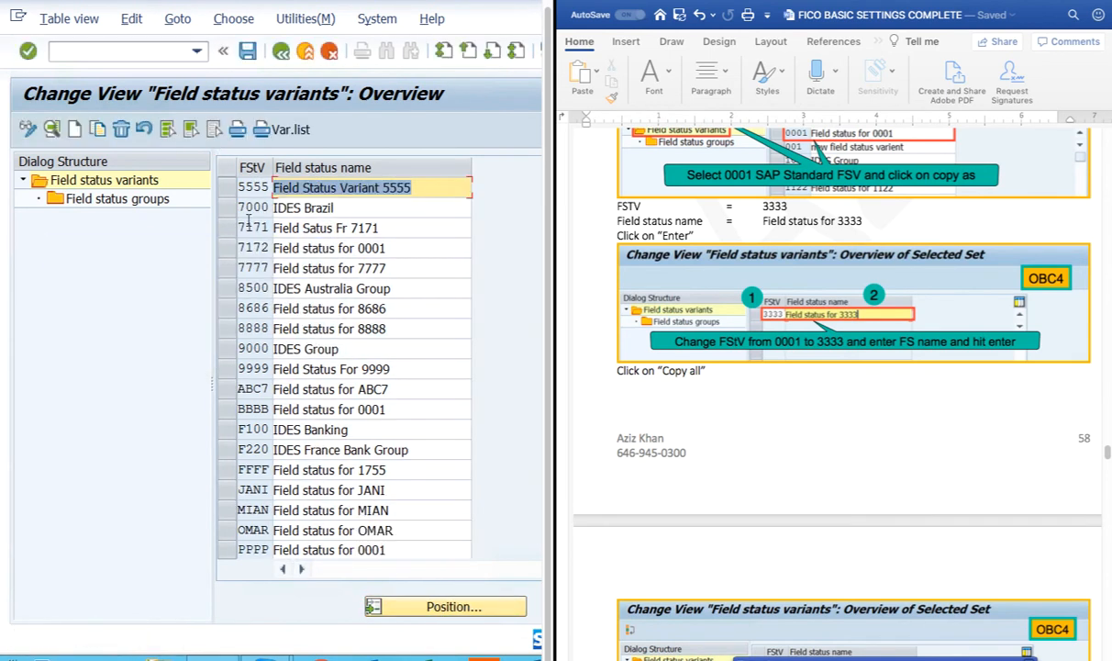
left_click(227, 189)
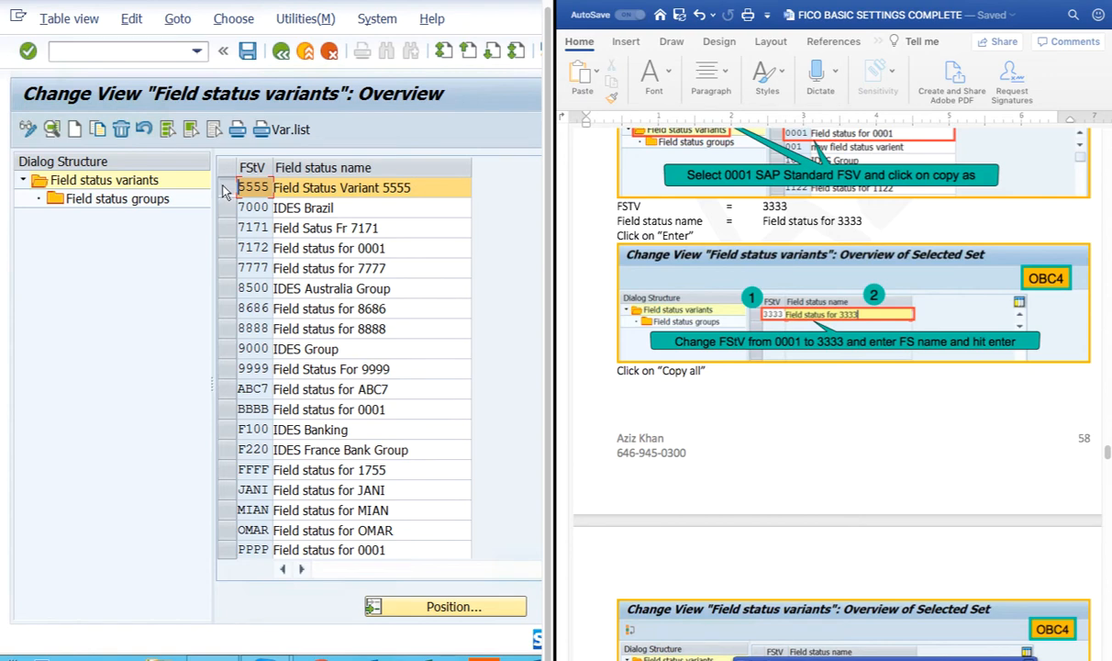
double_click(144, 201)
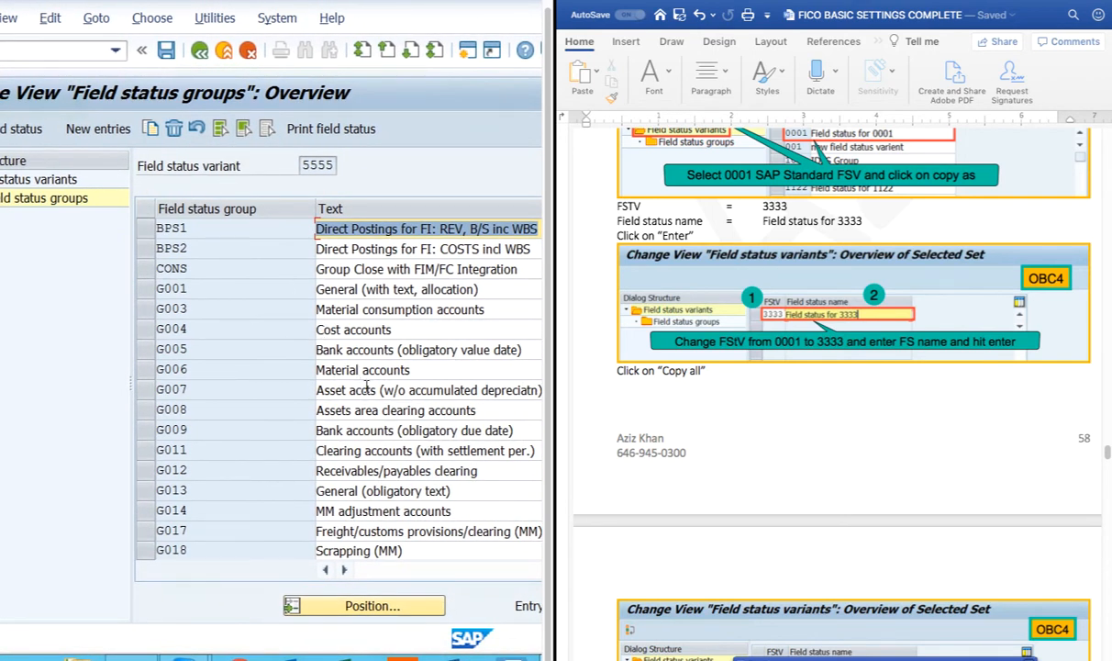
Open the General data field settings of field status group G001 for variant 5555.
scroll(367, 388, "down", 1)
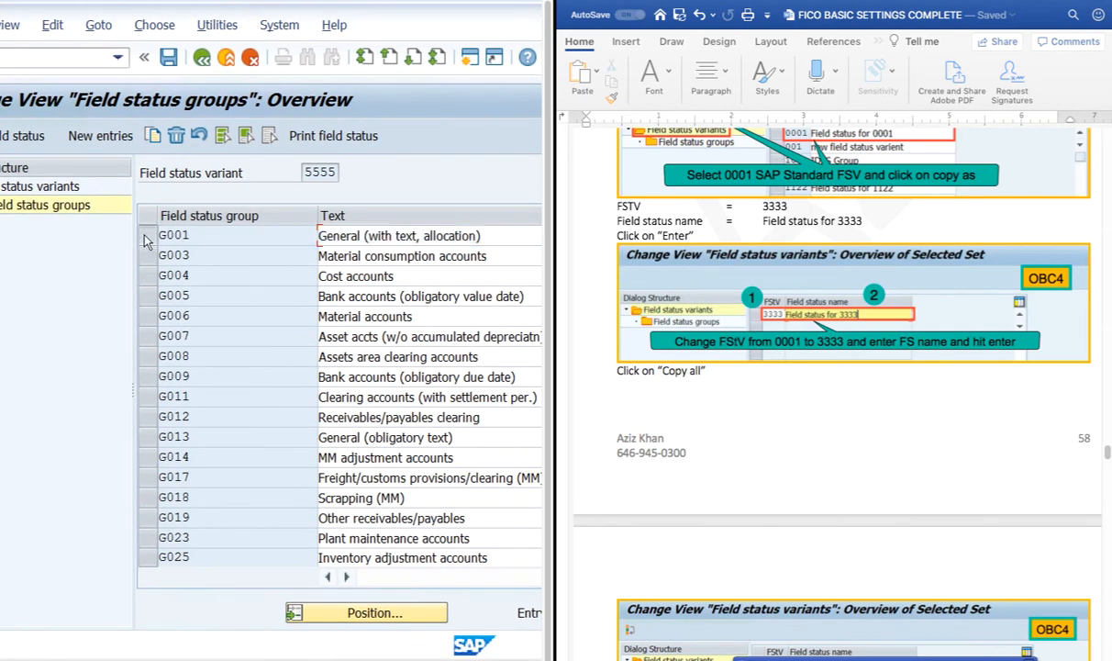
left_click(143, 232)
scroll(184, 292, "up", 1)
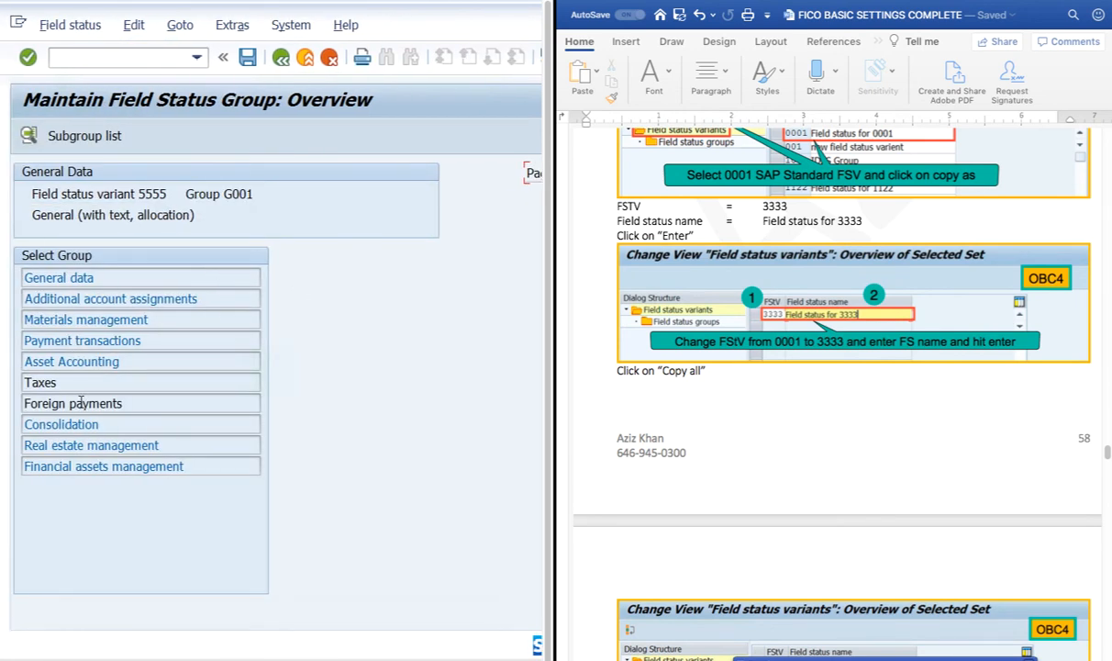
double_click(58, 277)
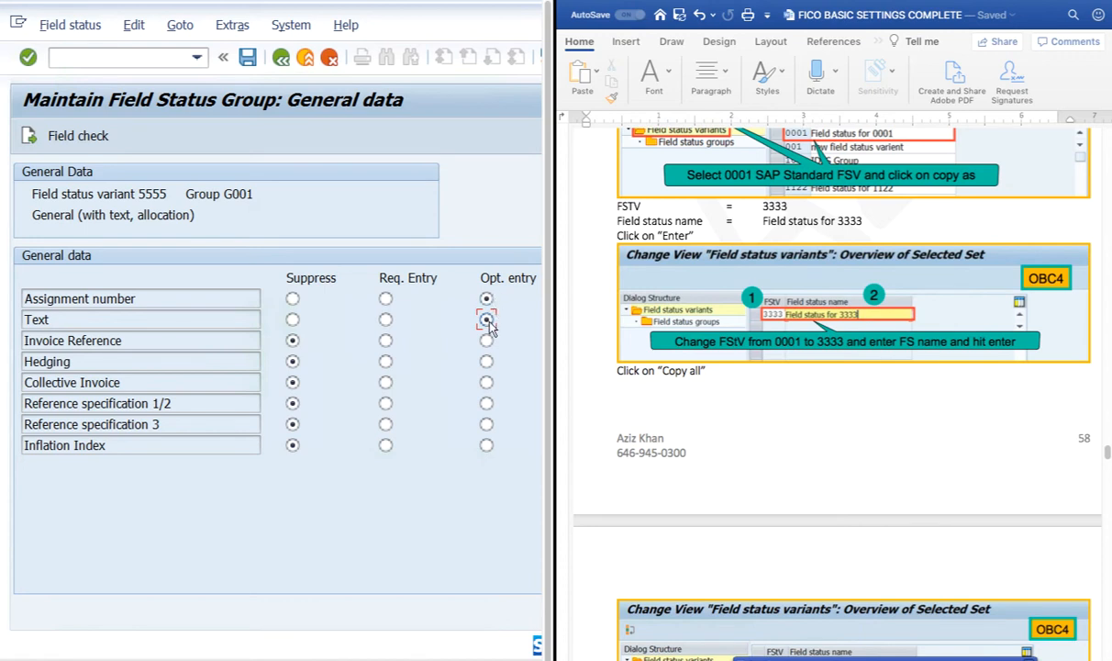
Make the Text field a required entry in group G001 and save it to the proposed FI customizing request.
left_click(386, 321)
left_click(248, 57)
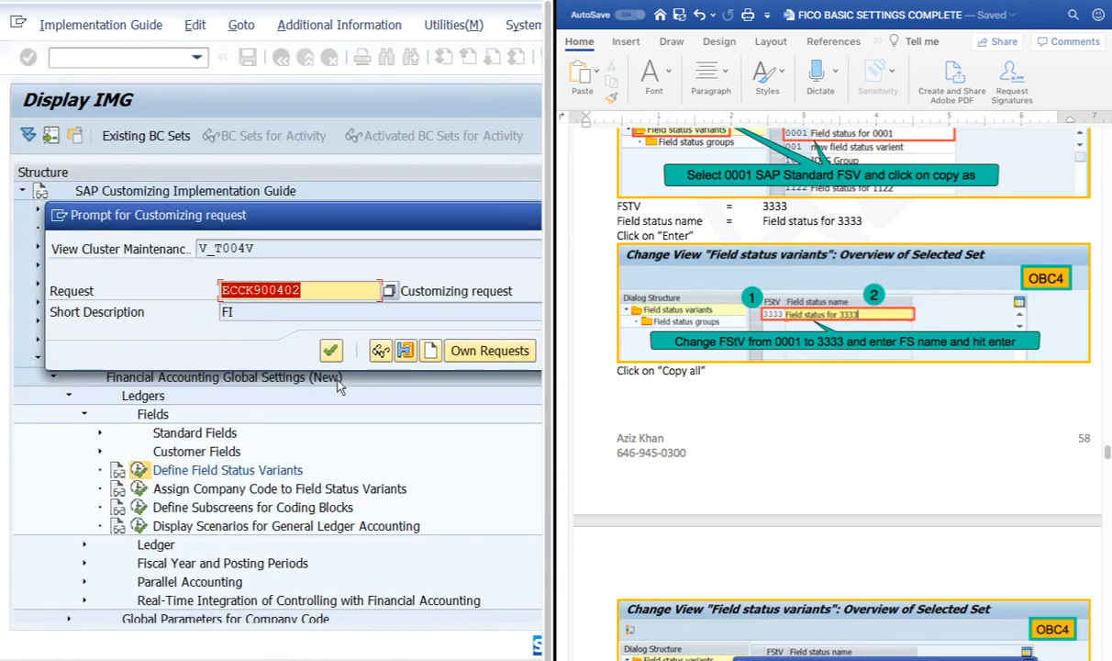
left_click(334, 354)
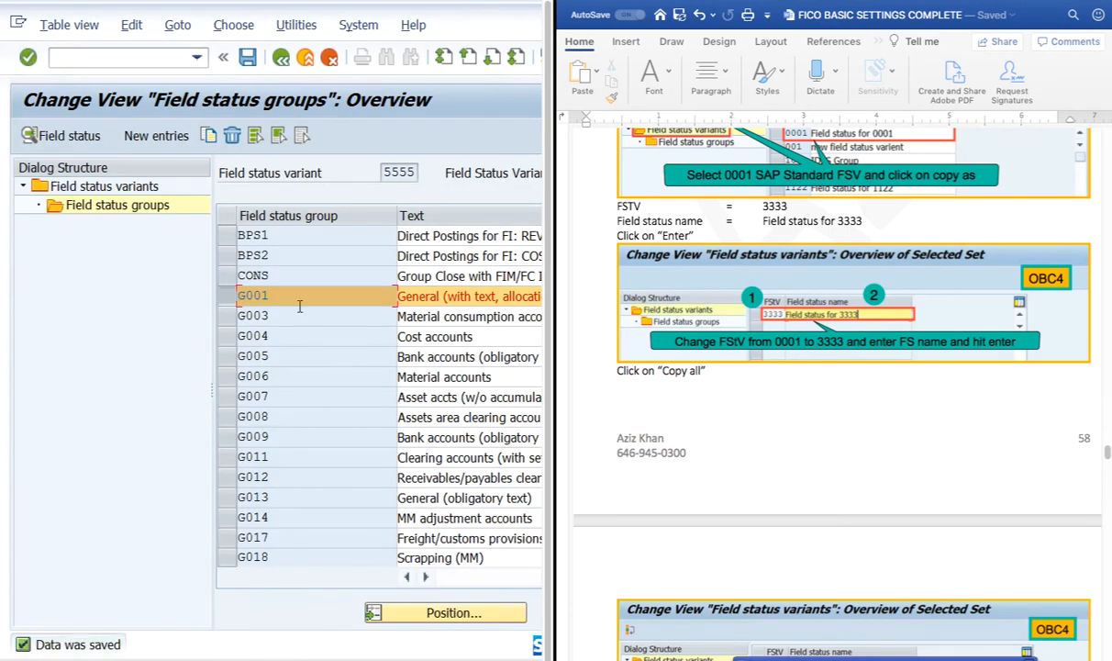
Reopen field status group G001 of variant 5555 and review the OBC4 notes in the Word document.
double_click(298, 298)
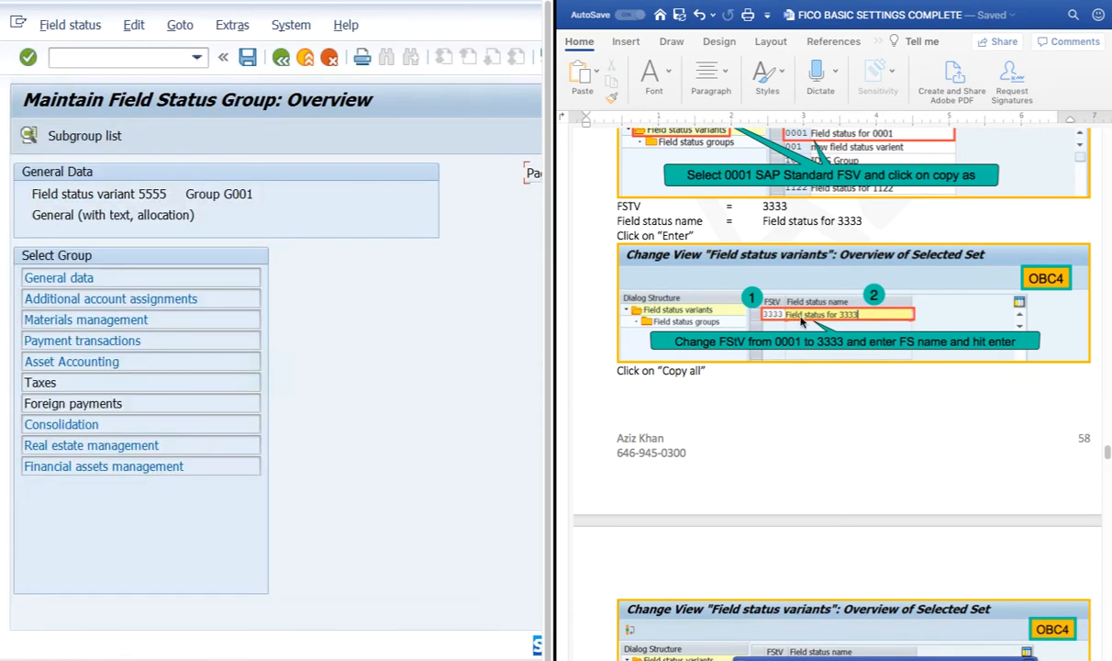
scroll(802, 345, "down", 1)
scroll(803, 346, "up", 5)
scroll(802, 346, "up", 5)
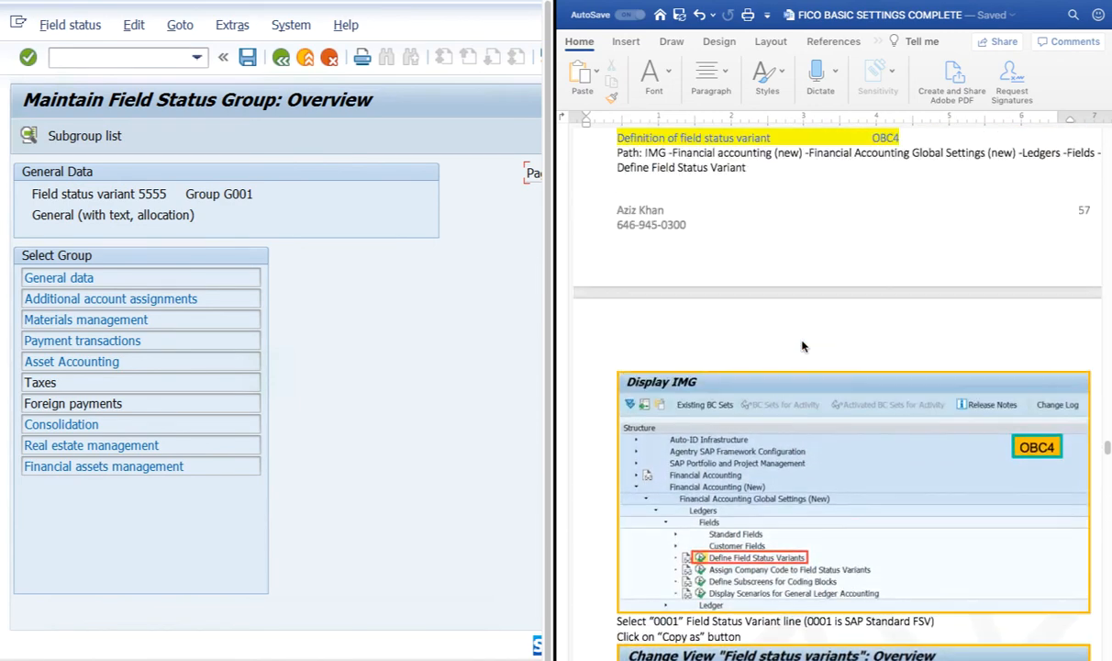
scroll(774, 350, "down", 2)
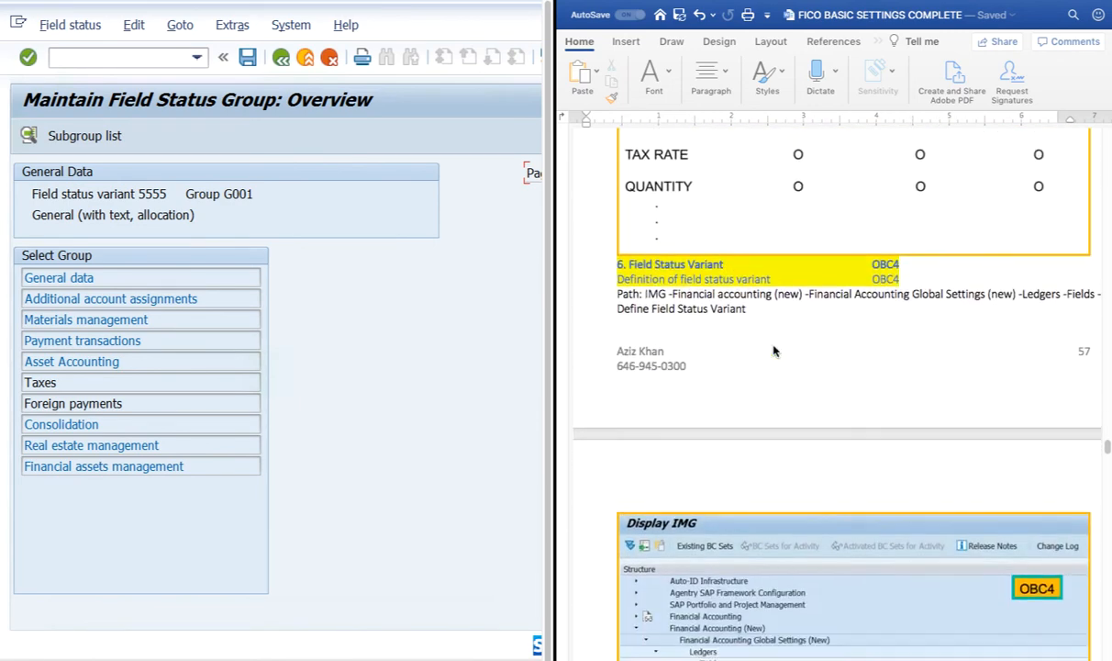
scroll(773, 350, "down", 1)
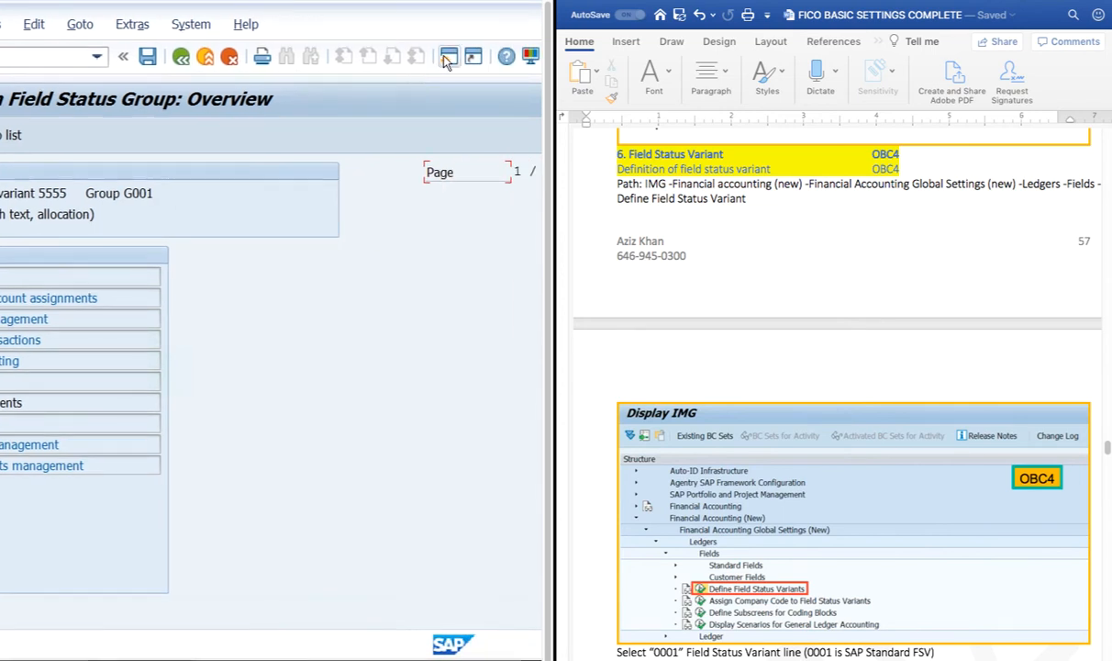
Open transaction F-02 in a new session and place the cursor in the document header text field.
left_click(449, 57)
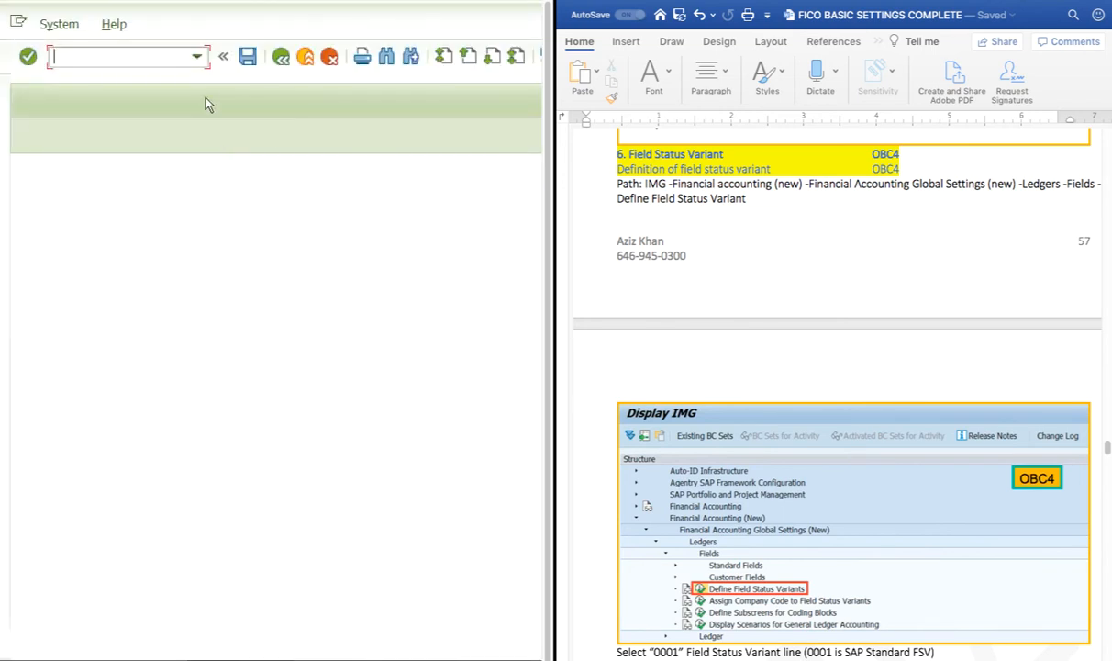
left_click(197, 56)
left_click(77, 118)
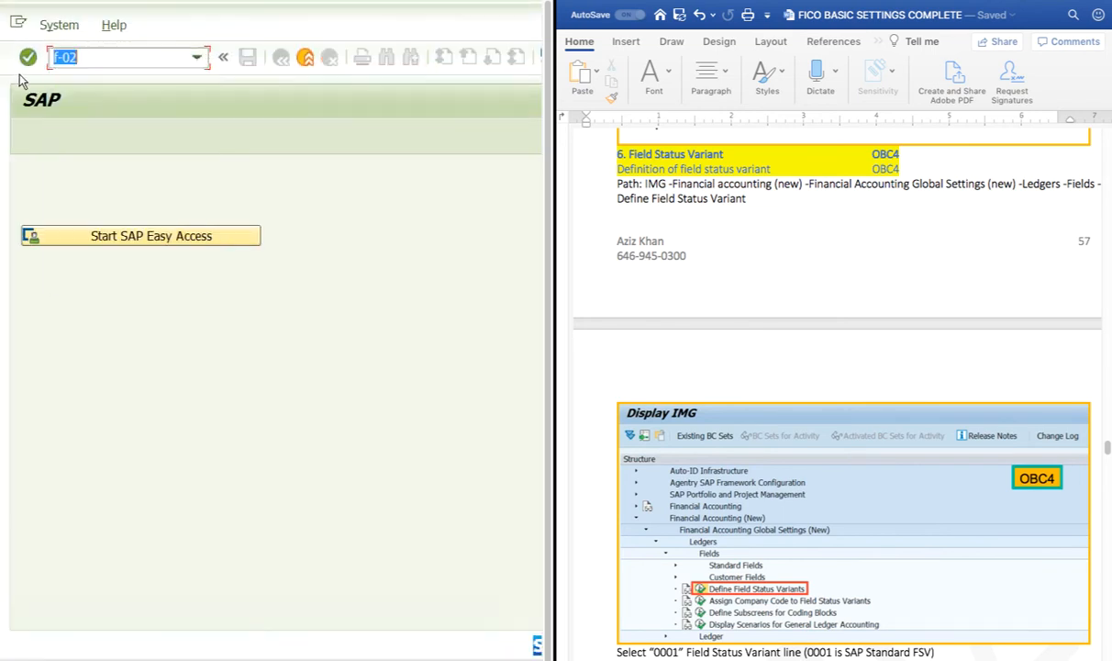
left_click(28, 57)
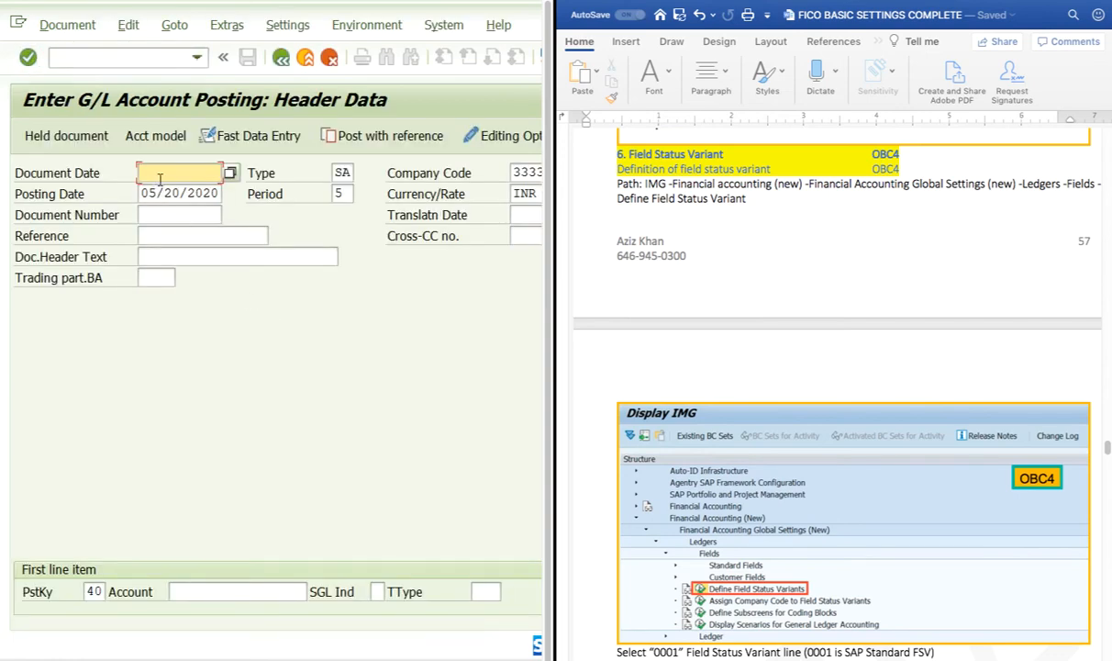
left_click(191, 257)
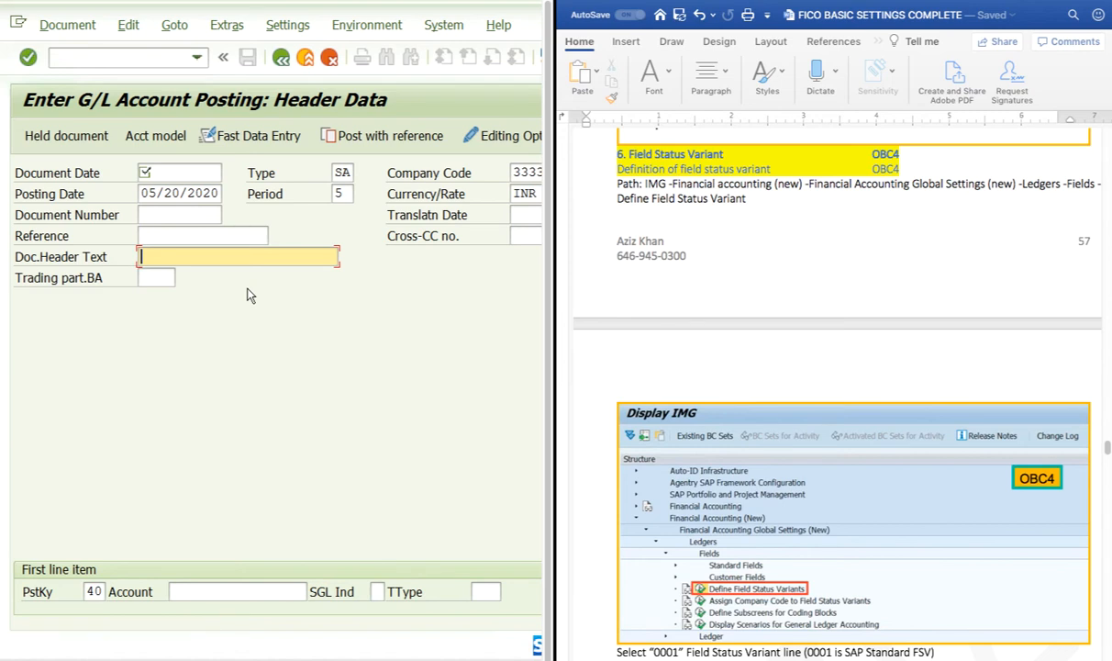
Leave the F-02 header entry, confirming the exit, and switch back to the session maintaining group G001 of variant 5555.
left_click(280, 57)
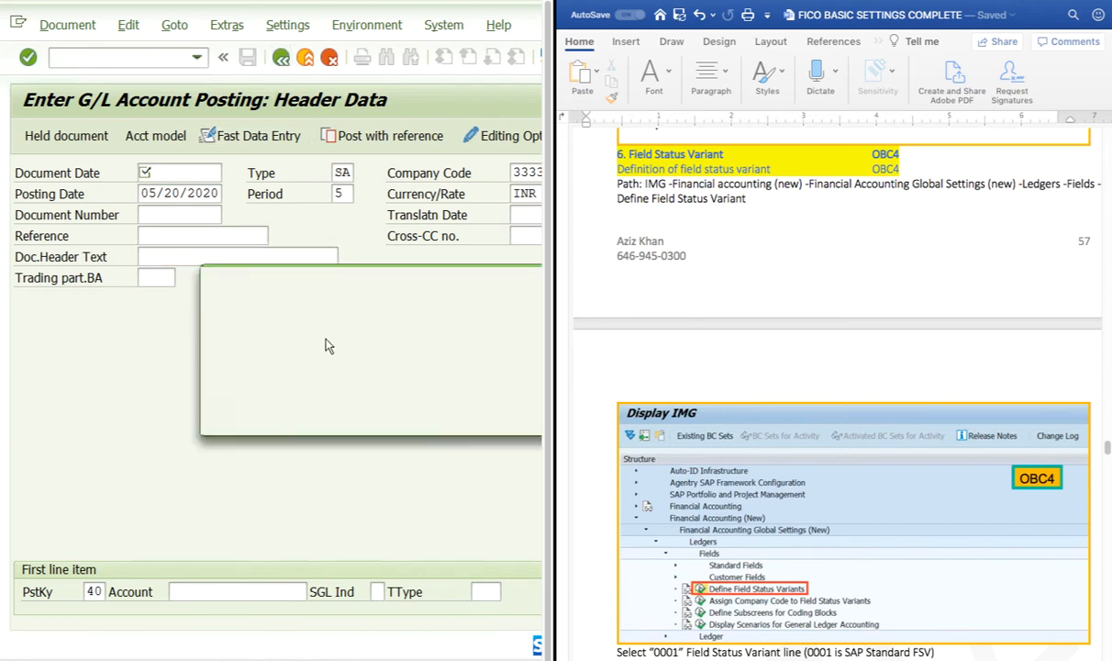
left_click(309, 415)
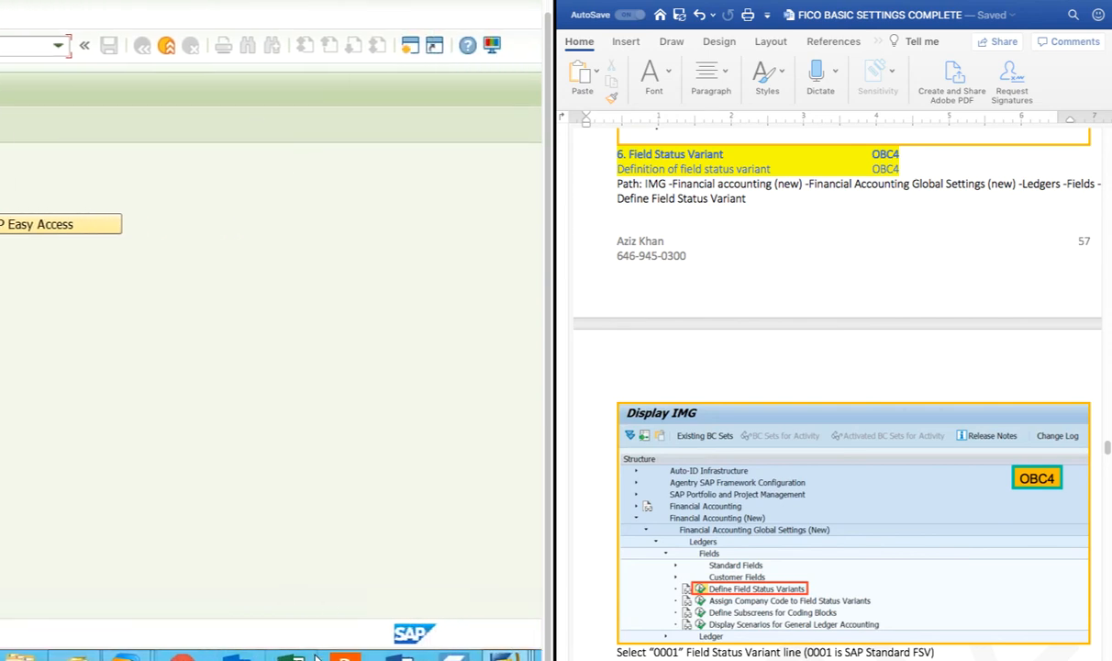
mouse_move(316, 657)
left_click(426, 513)
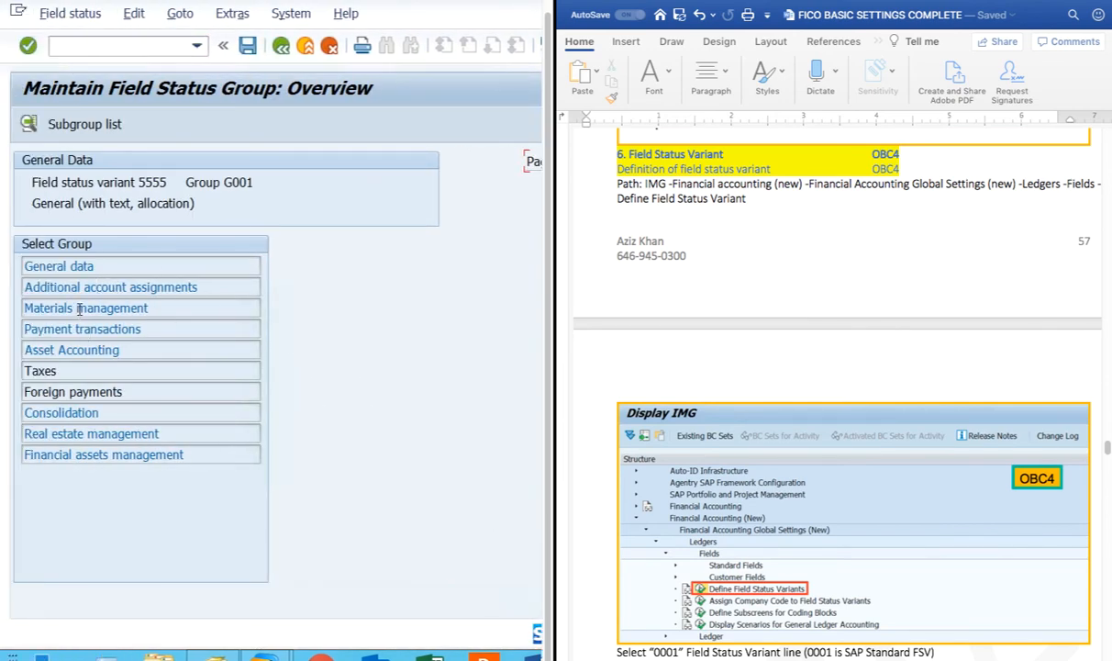
Make Business Area a required entry in the additional account assignments of group G001 and save.
double_click(92, 288)
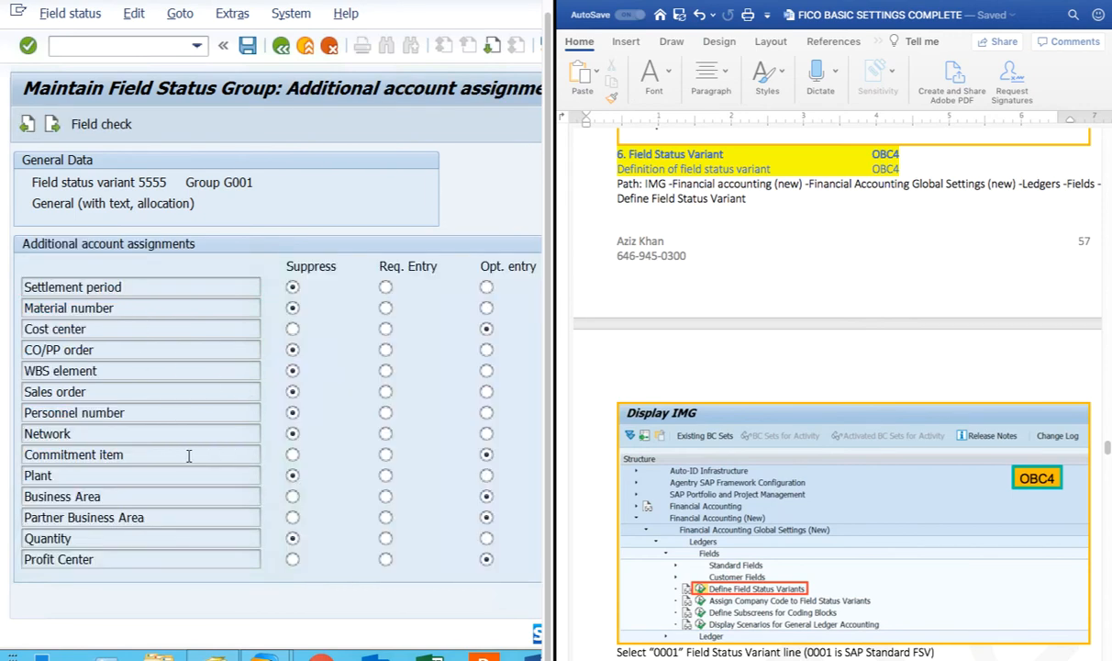
left_click(54, 497)
left_click(139, 496)
left_click(386, 497)
left_click(248, 47)
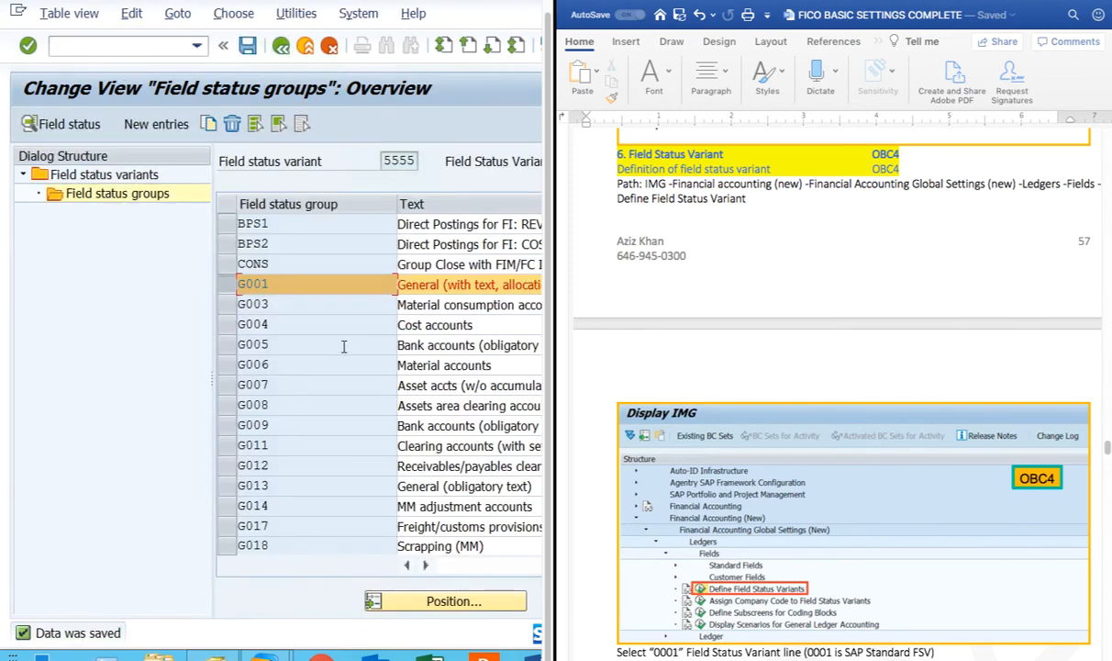
Reopen field status group G001 of variant 5555 and check the Text field's status under General data.
left_click(277, 45)
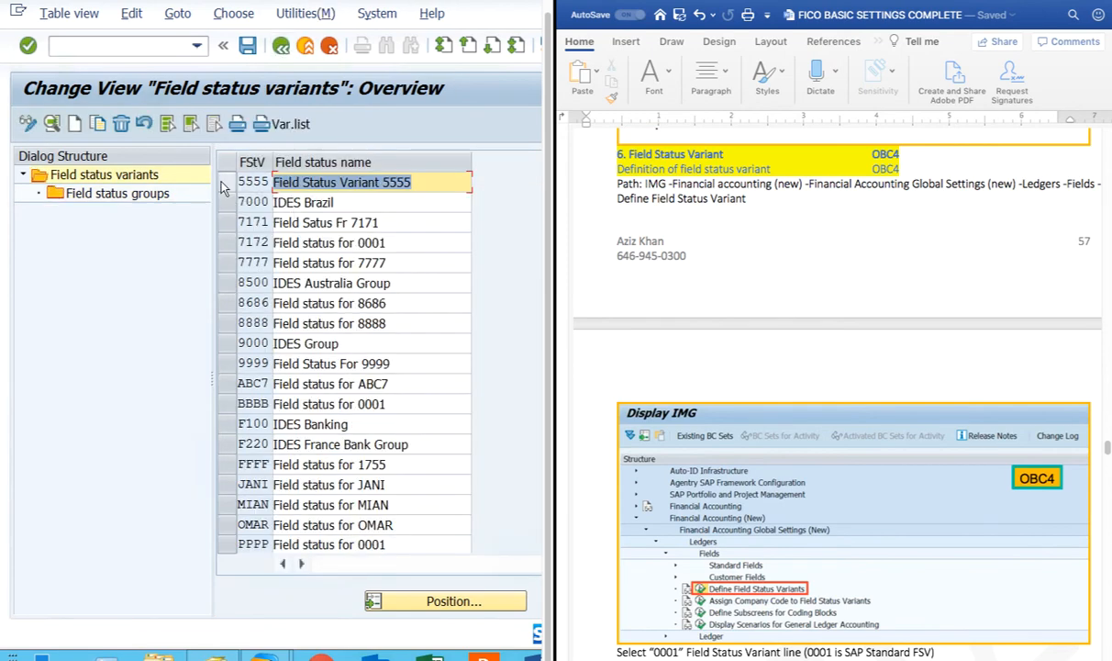
double_click(133, 192)
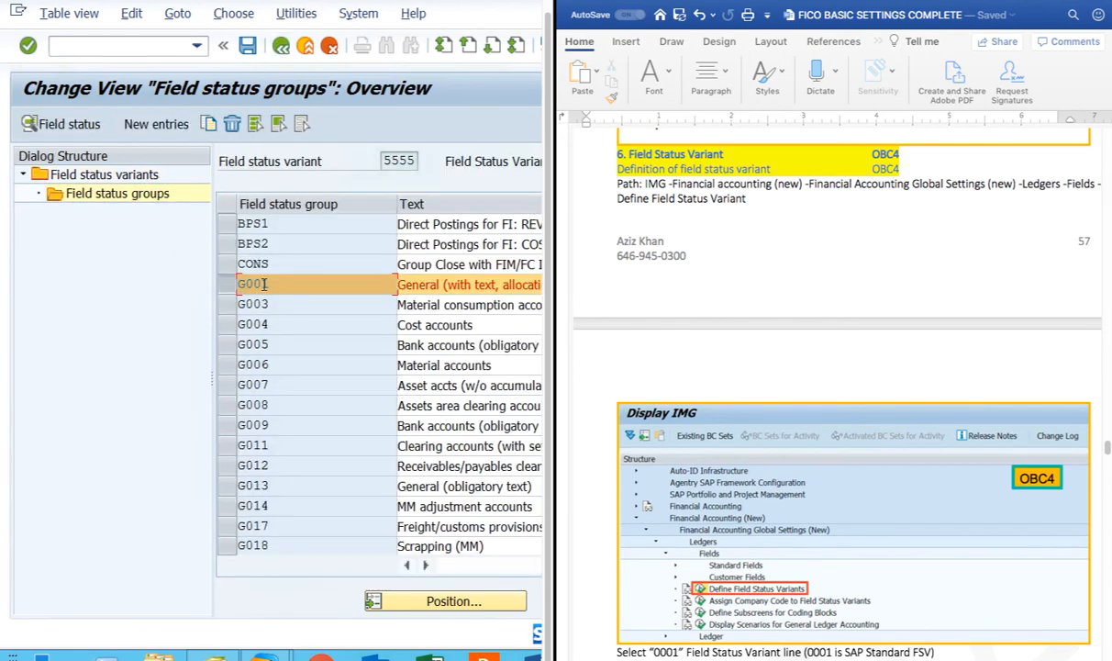
double_click(255, 286)
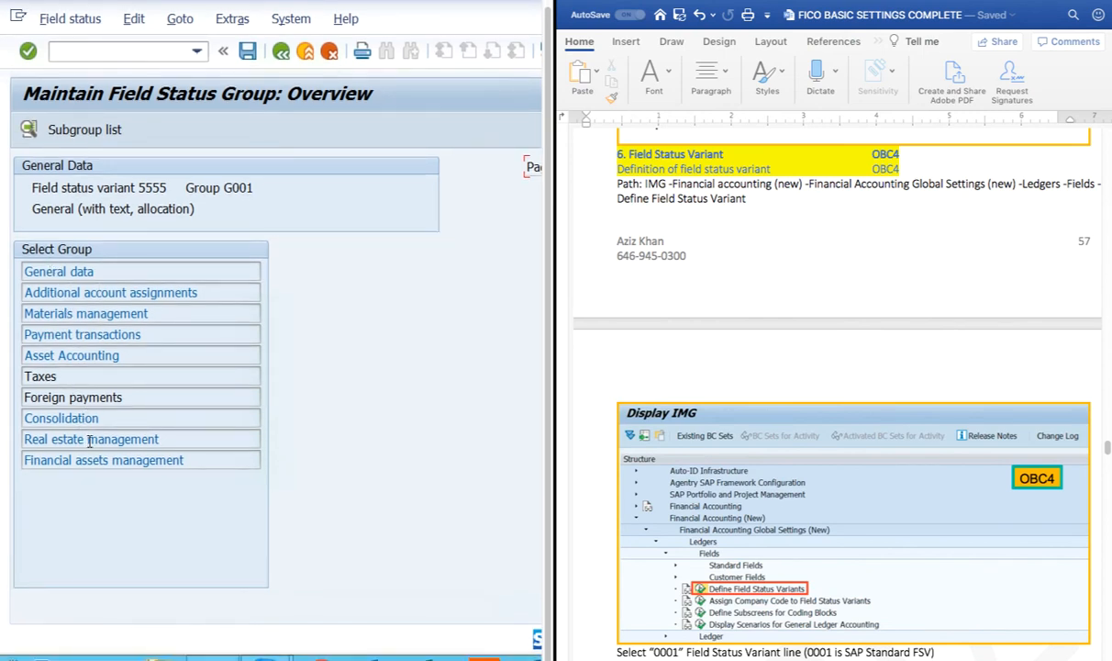
left_click(50, 268)
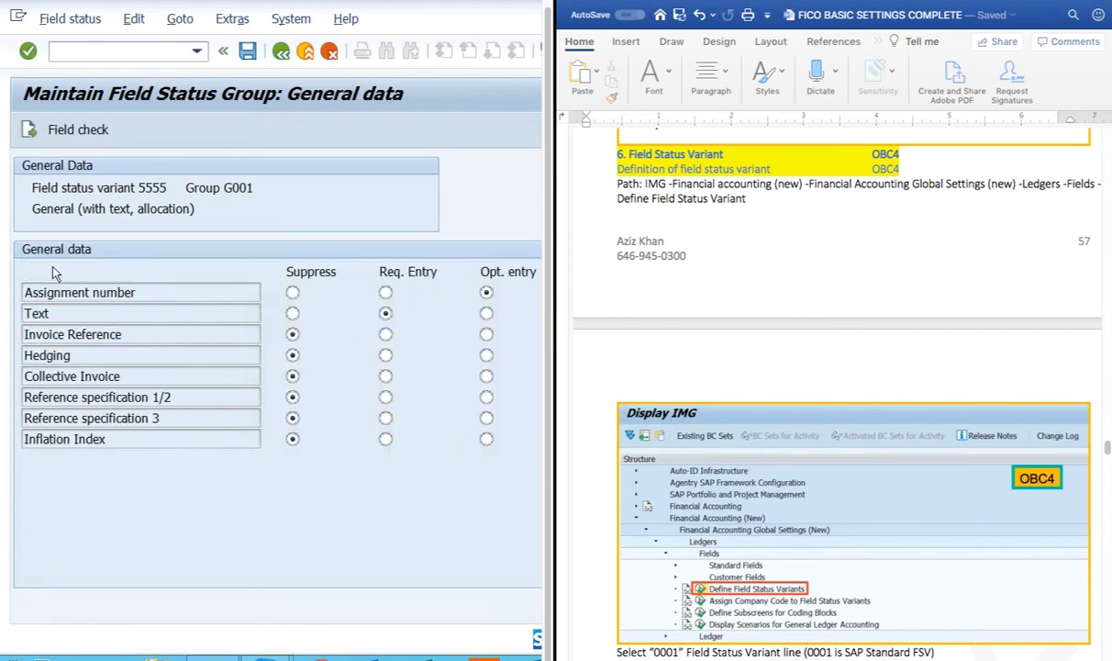
left_click(385, 313)
left_click(281, 50)
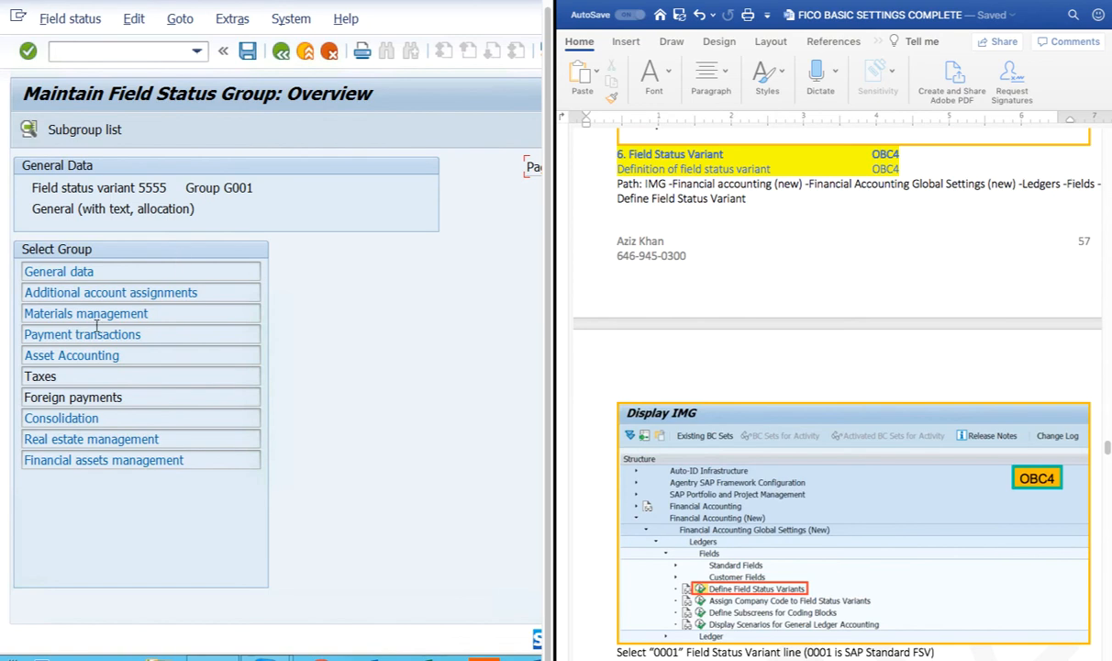
Set Business Area in group G001's additional account assignments to Suppress, return it to required entry, and save.
left_click(79, 292)
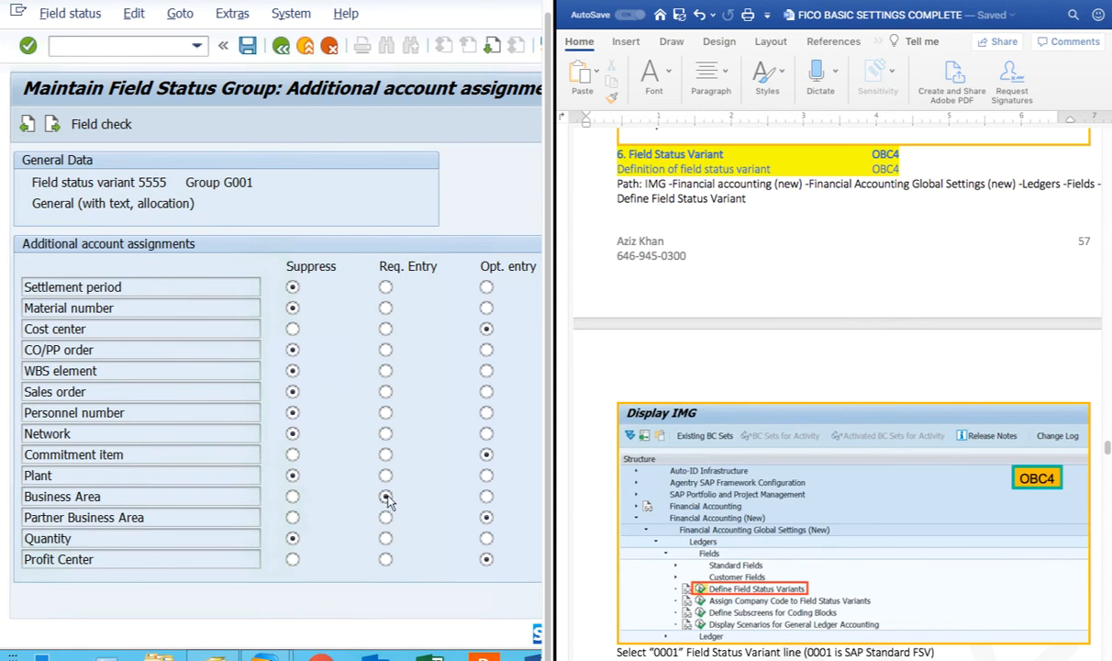
left_click(292, 496)
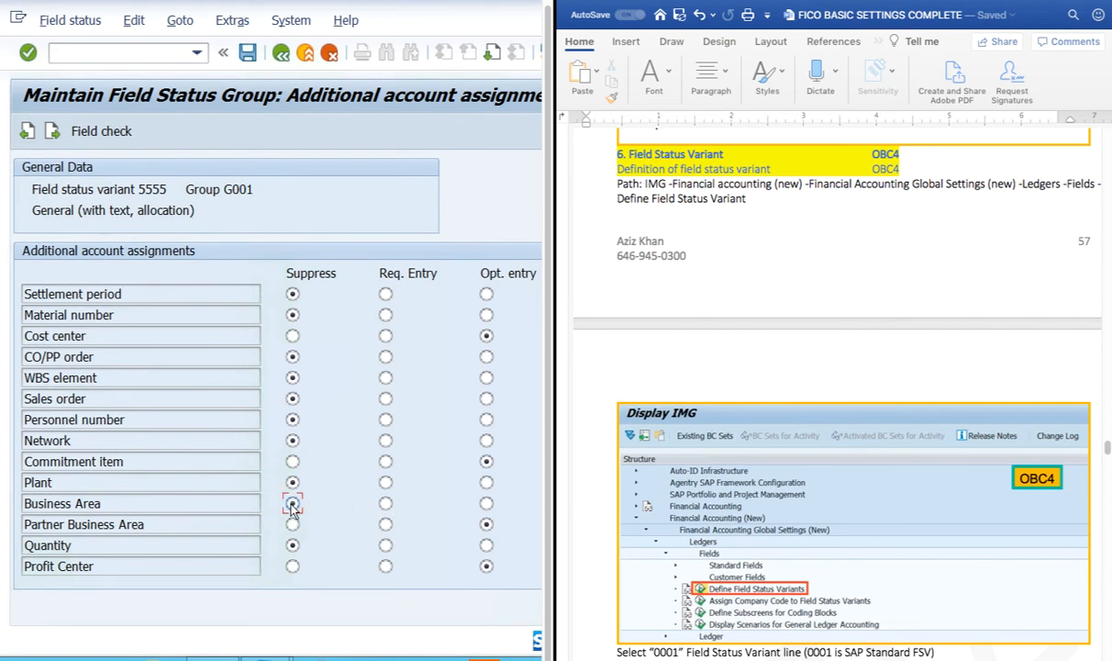
left_click(385, 504)
left_click(250, 57)
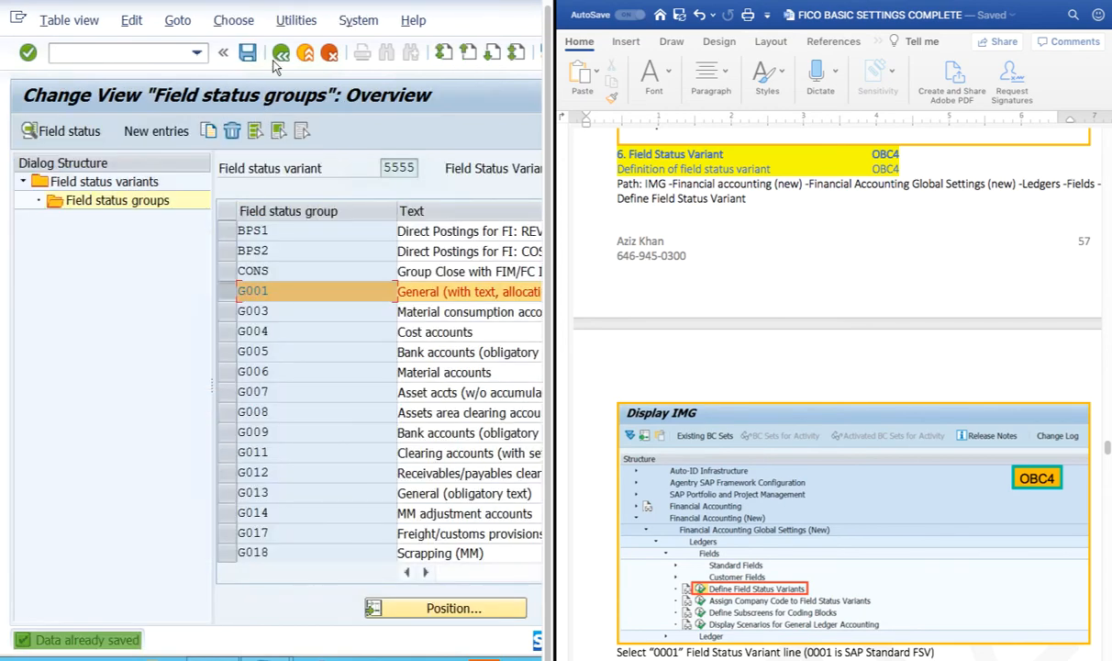
Reopen group G001 and review the Text setting under General data and the Business Area setting under Additional account assignments.
left_click(281, 57)
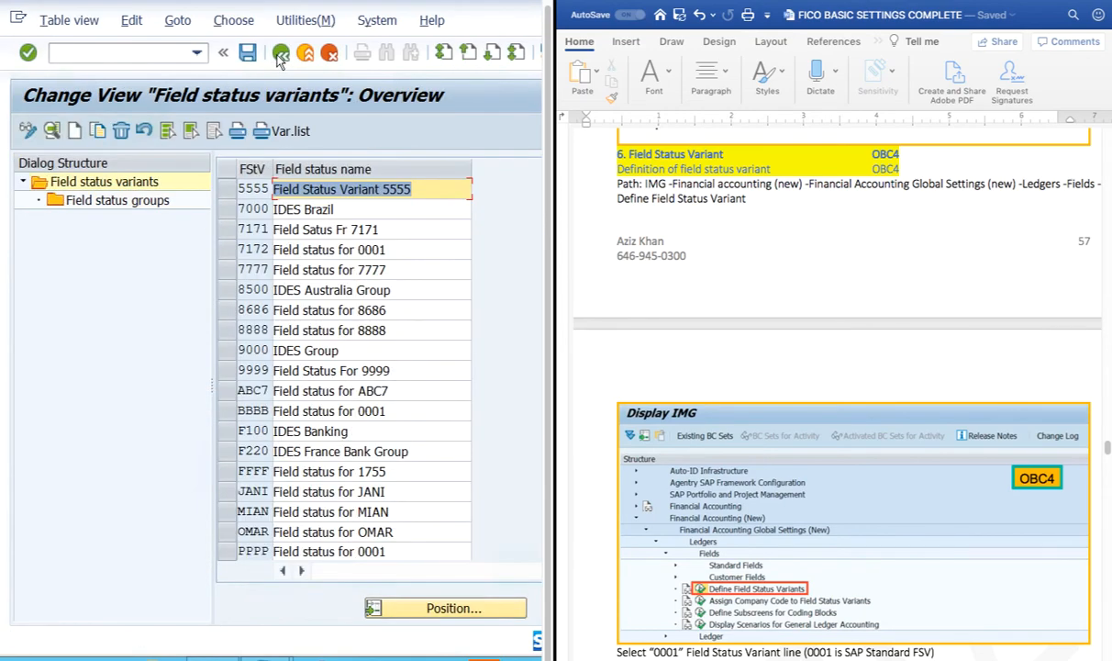
double_click(116, 201)
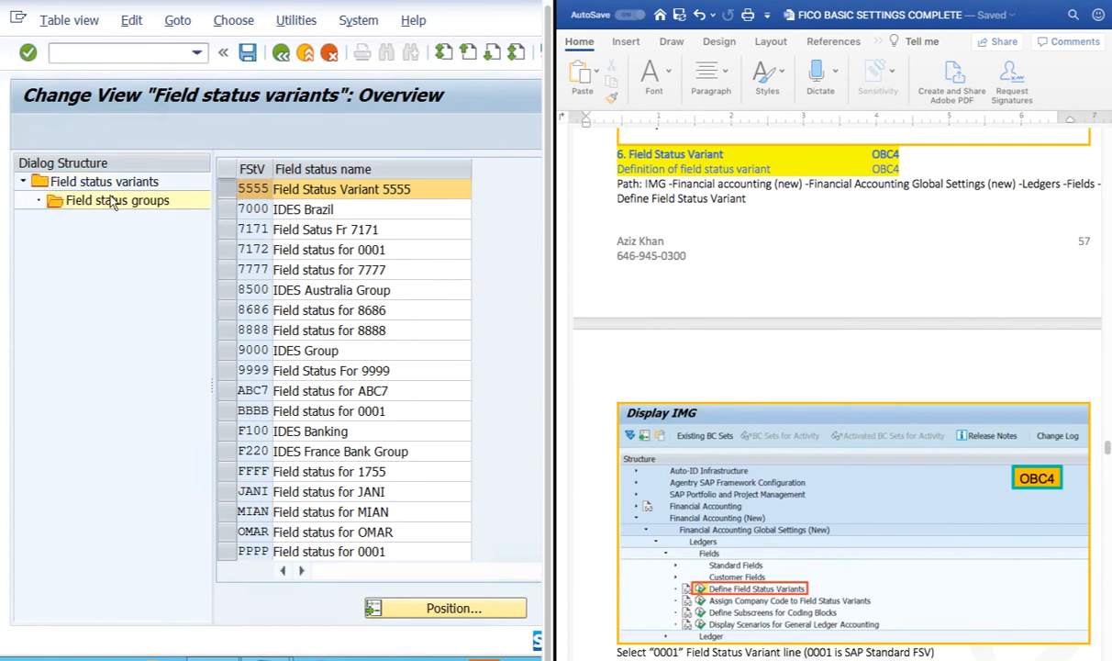
double_click(248, 291)
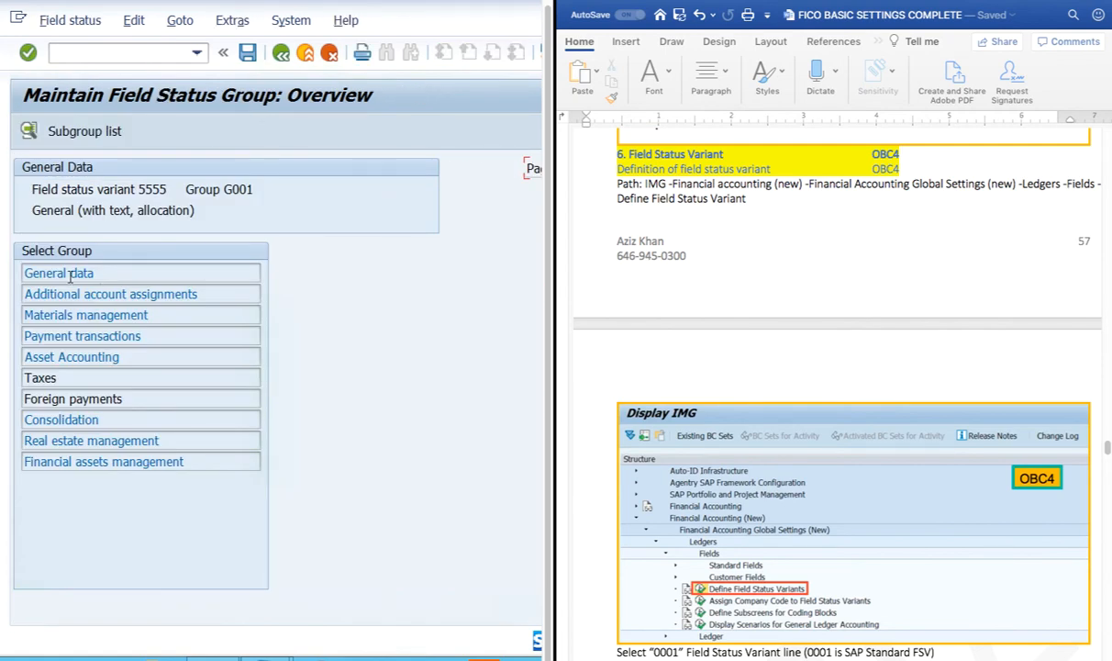
left_click(66, 280)
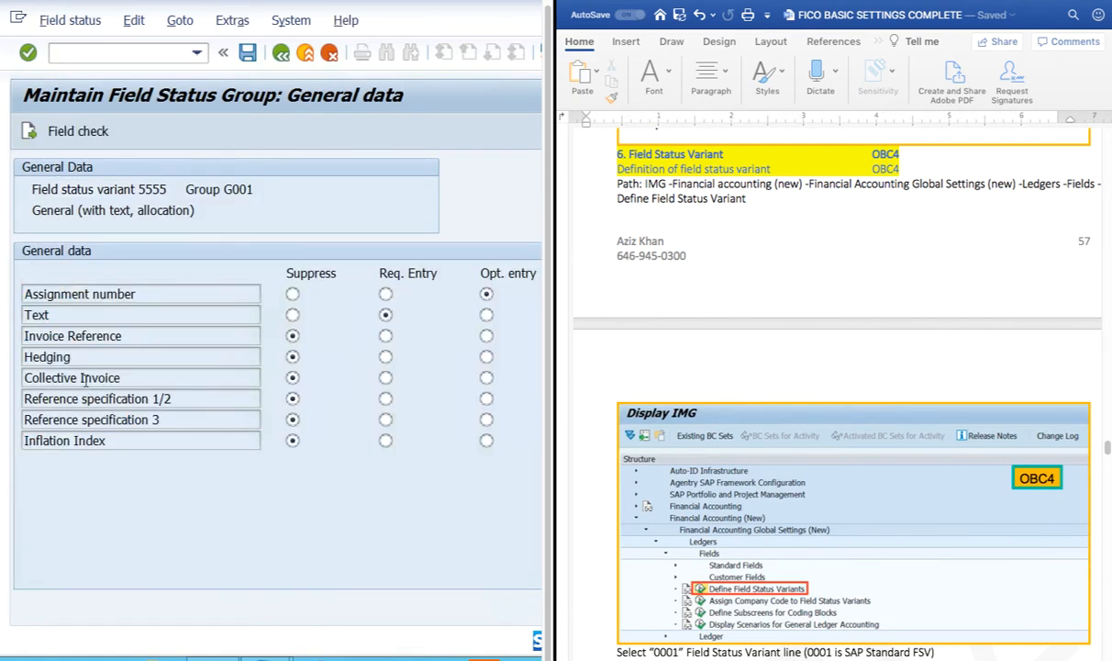
left_click(385, 316)
left_click(282, 53)
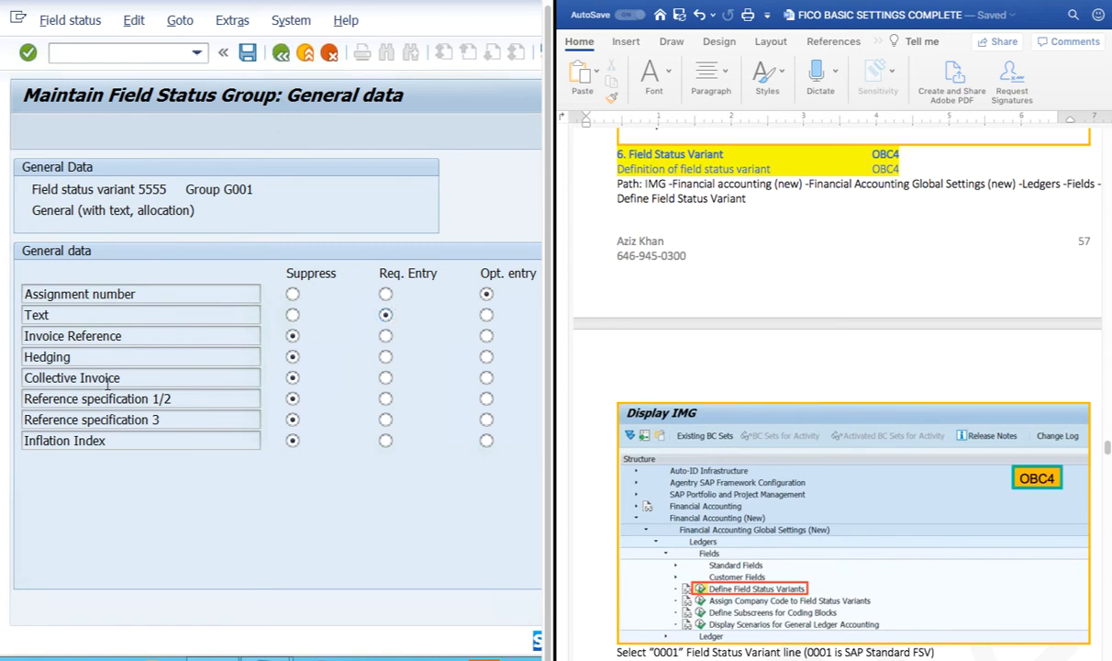
left_click(83, 290)
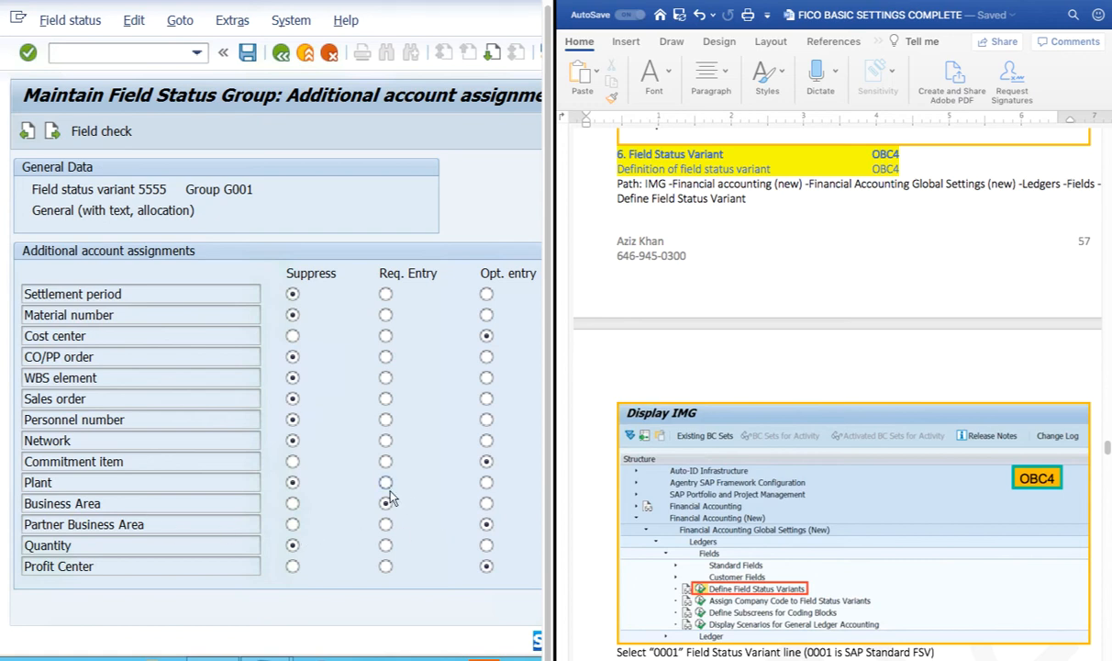
left_click(150, 504)
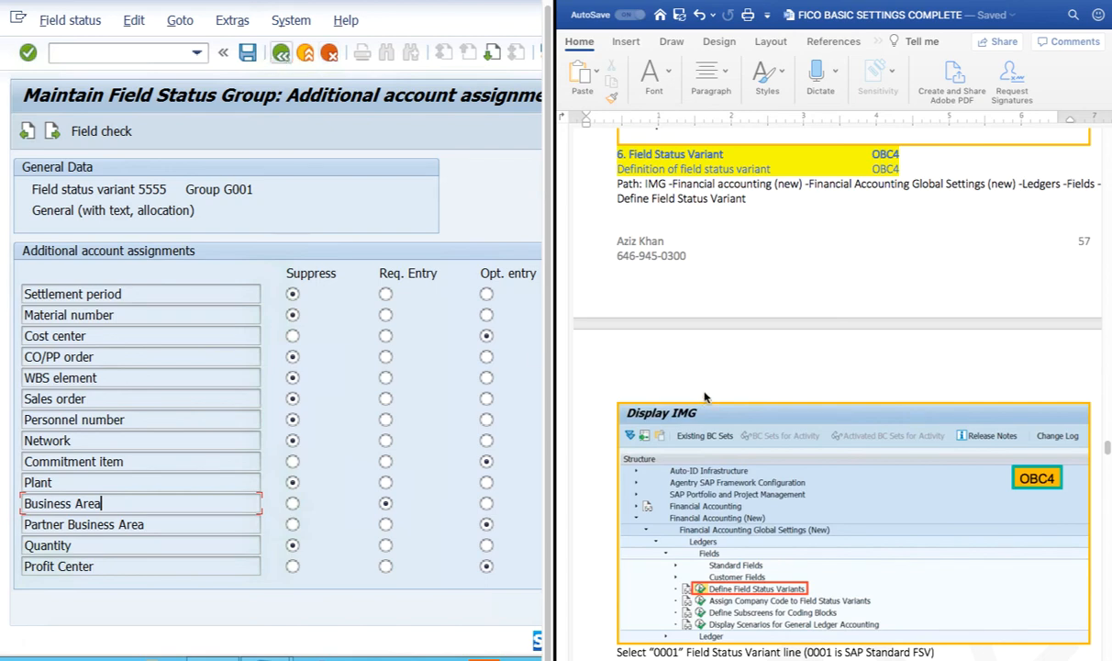
Review the OBC4 notes in the Word document from the G001 Text and Business Area settings through to group G005.
scroll(707, 397, "down", 5)
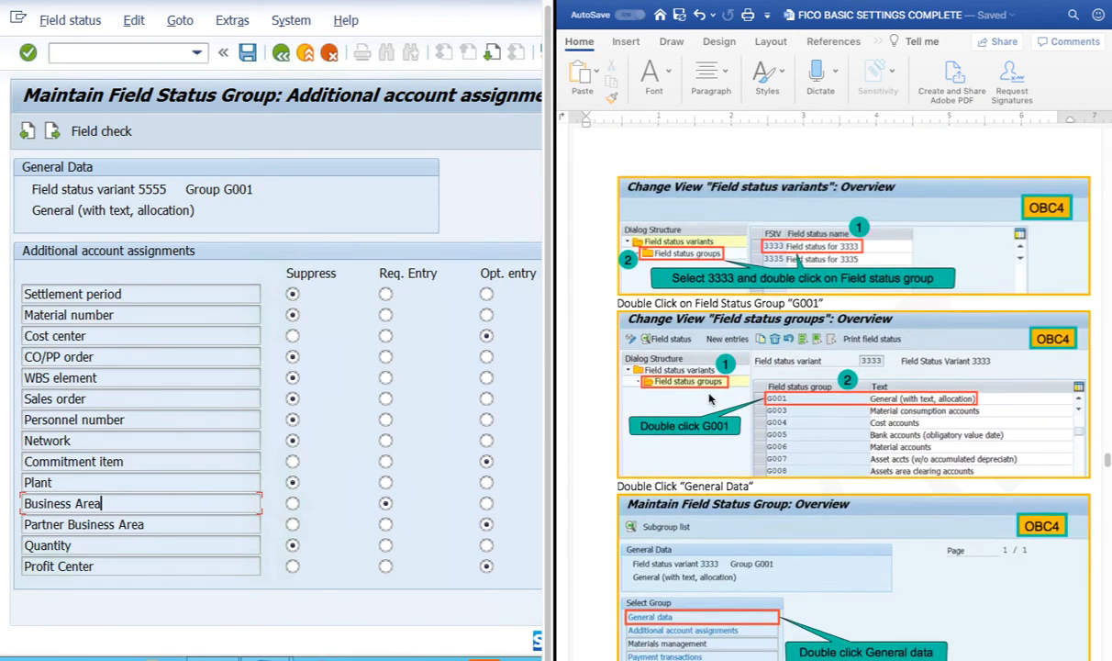
scroll(710, 397, "down", 10)
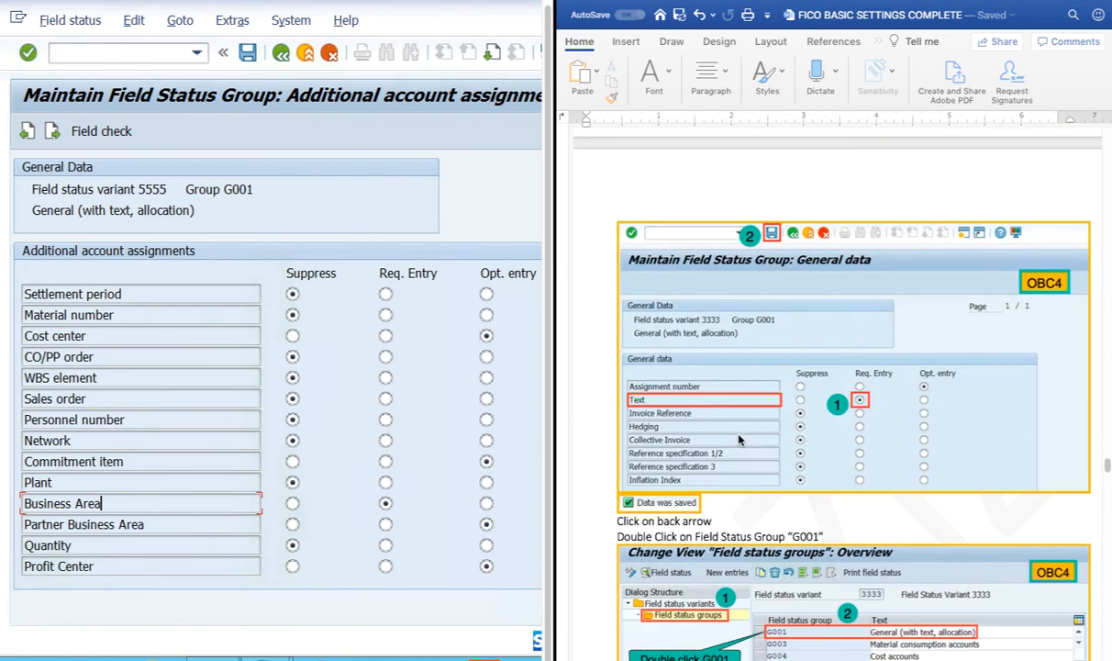
scroll(739, 439, "down", 10)
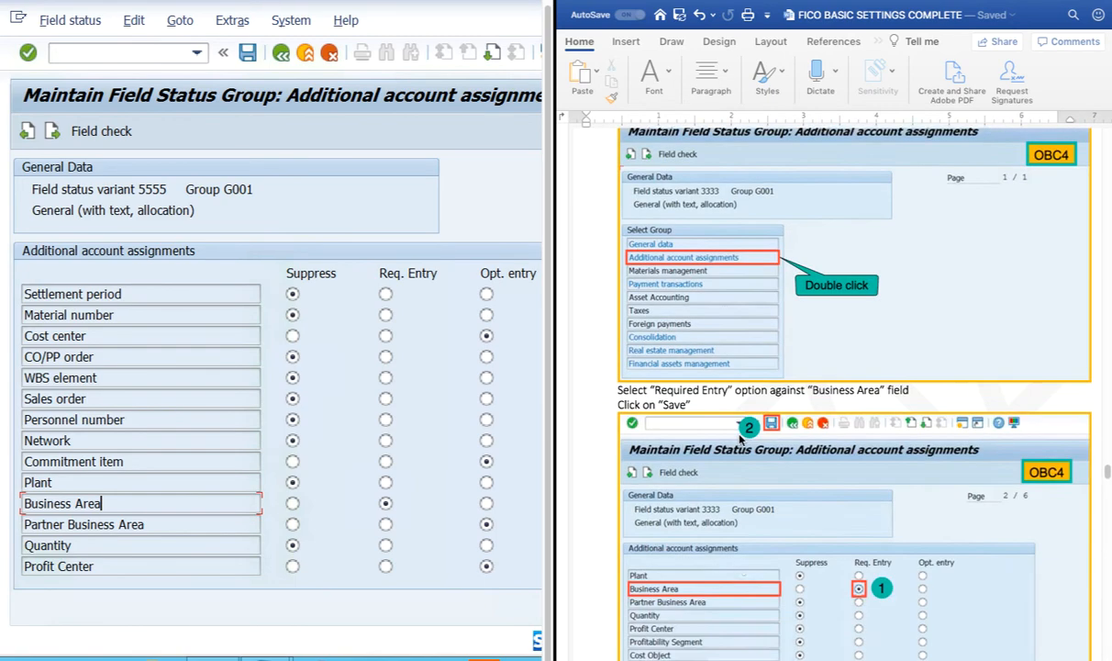
scroll(740, 441, "up", 1)
scroll(855, 453, "down", 5)
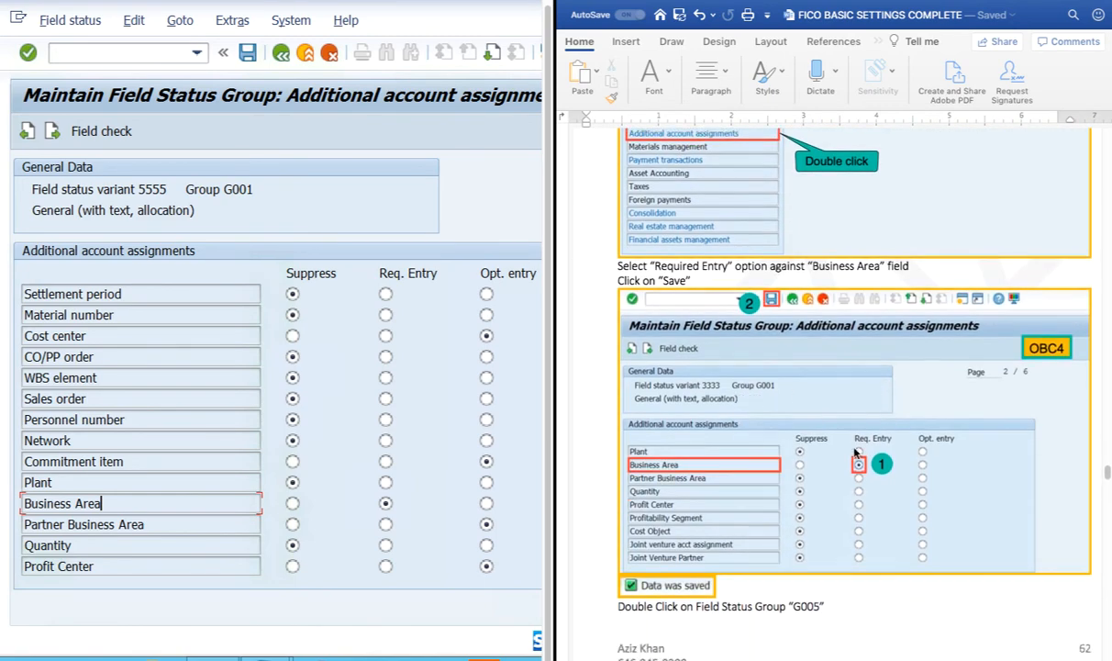
scroll(854, 453, "down", 8)
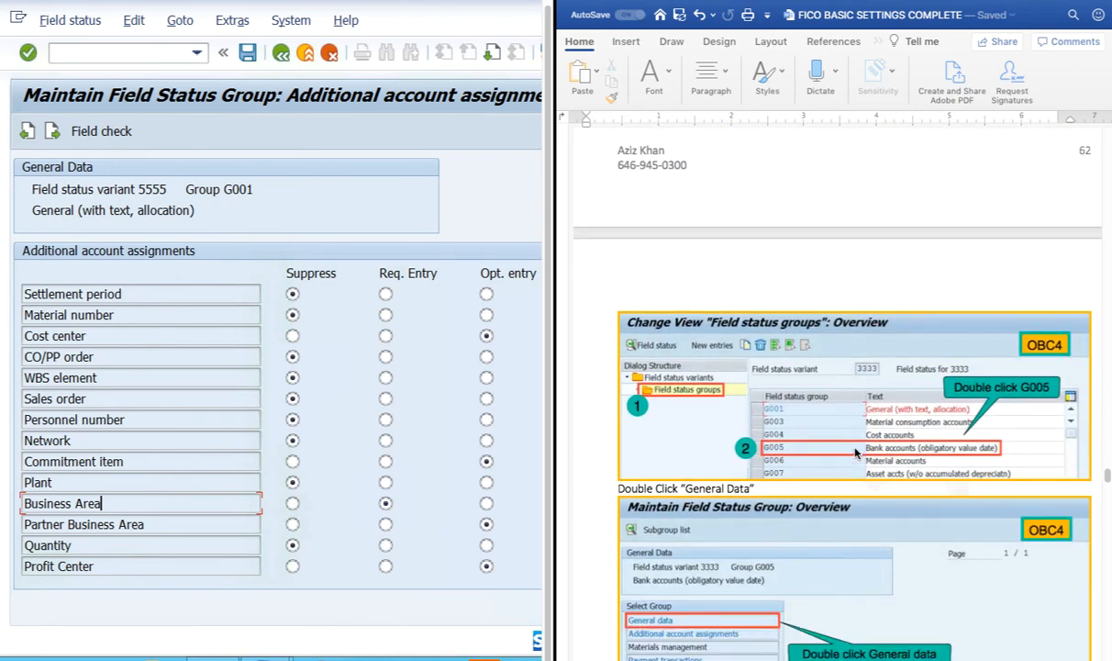
scroll(855, 453, "down", 1)
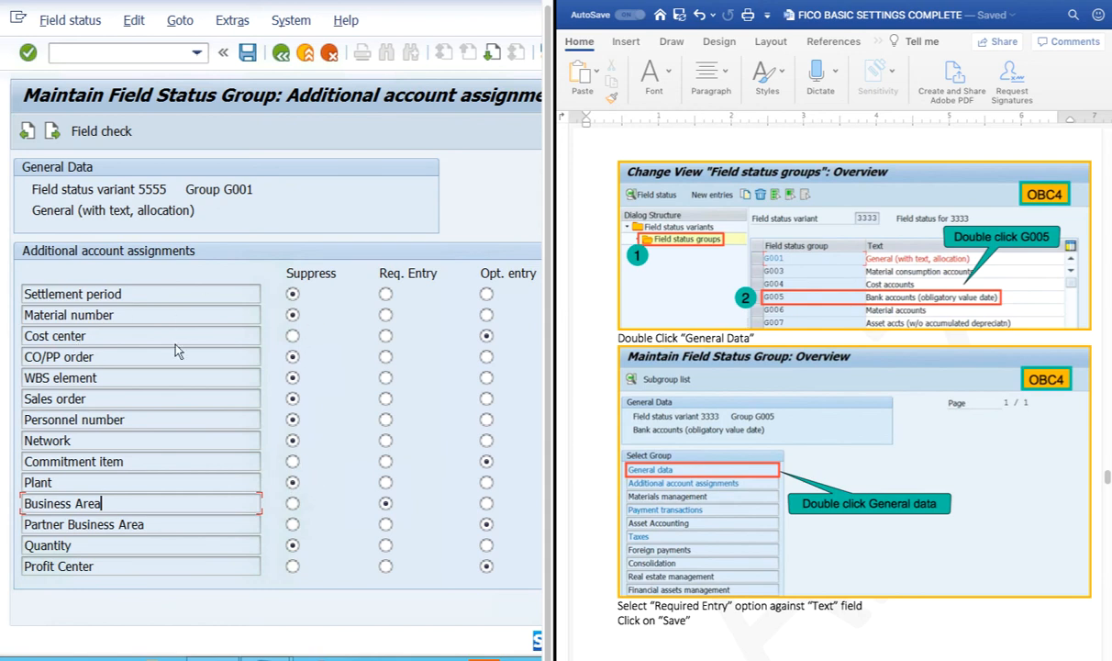
Suppress the Cost center field in the additional account assignments of group G001 and save.
left_click(84, 333)
left_click(109, 337)
scroll(109, 337, "down", 1)
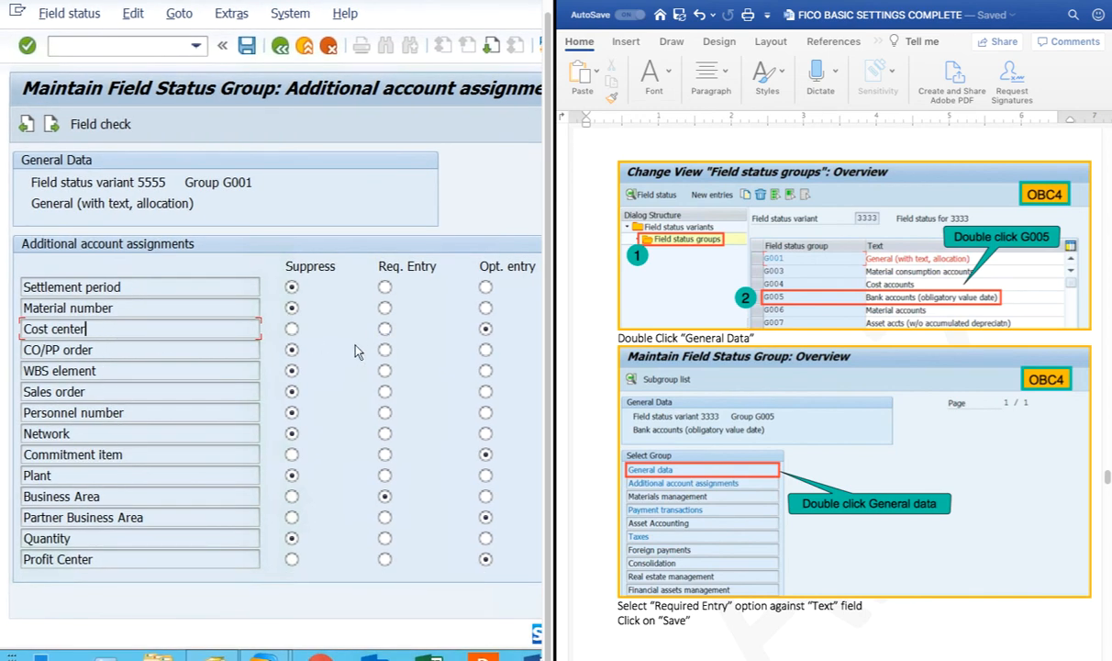
left_click(385, 330)
left_click(291, 329)
left_click(247, 48)
Review the Word notes on group G005's Text, Business Area and Value date required entries, and select group CONS of variant 5555.
scroll(721, 419, "down", 20)
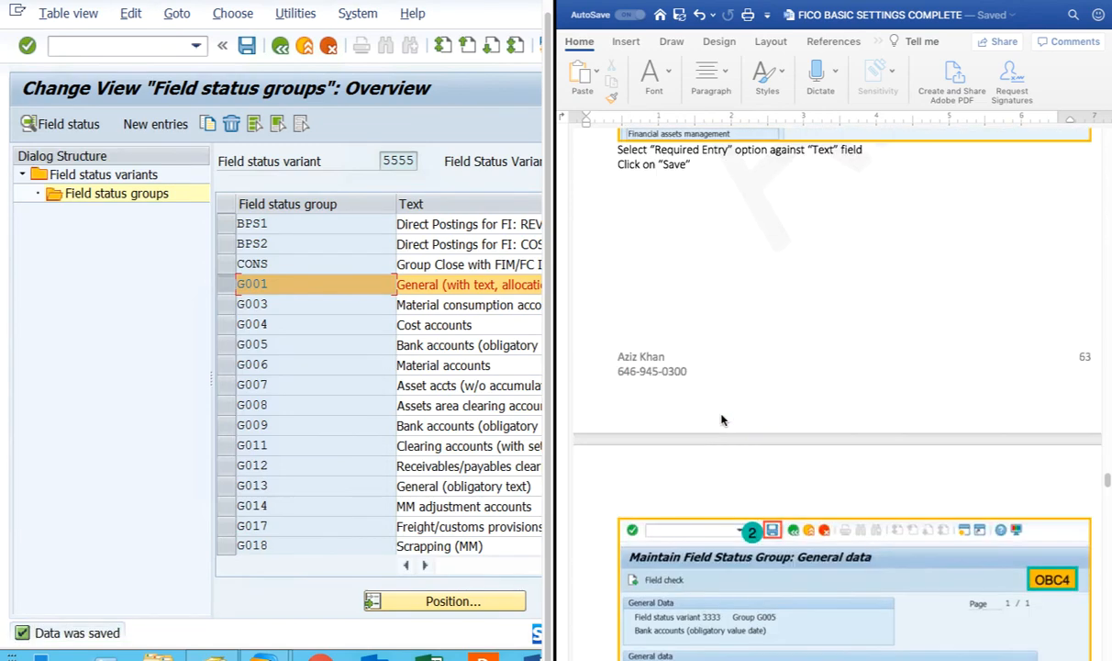
scroll(721, 419, "down", 15)
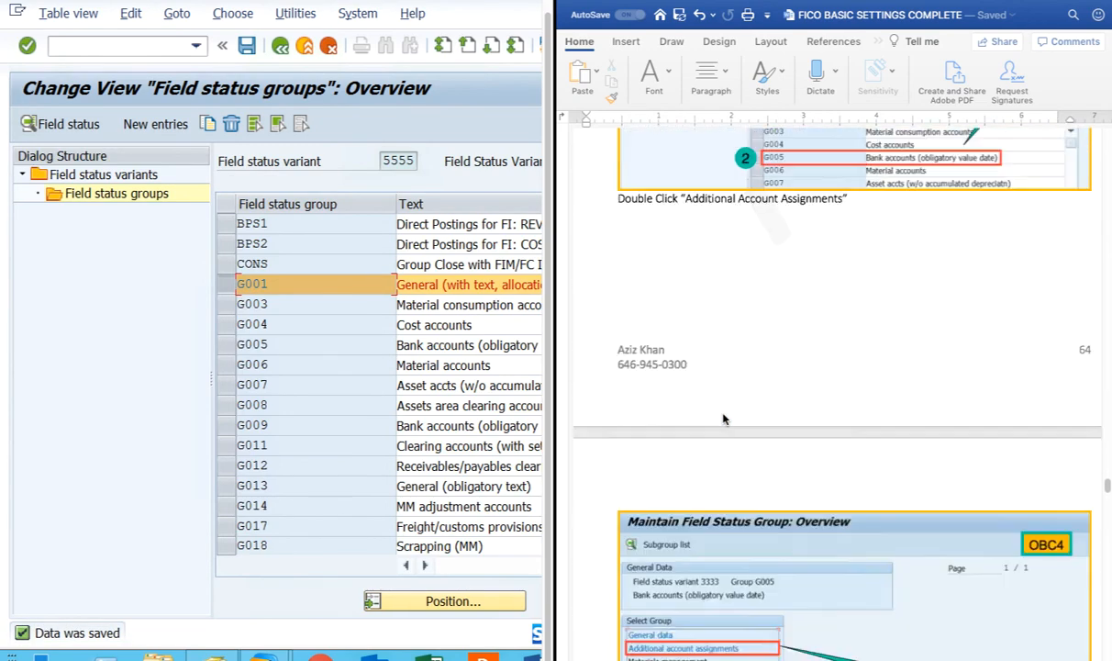
scroll(721, 420, "down", 15)
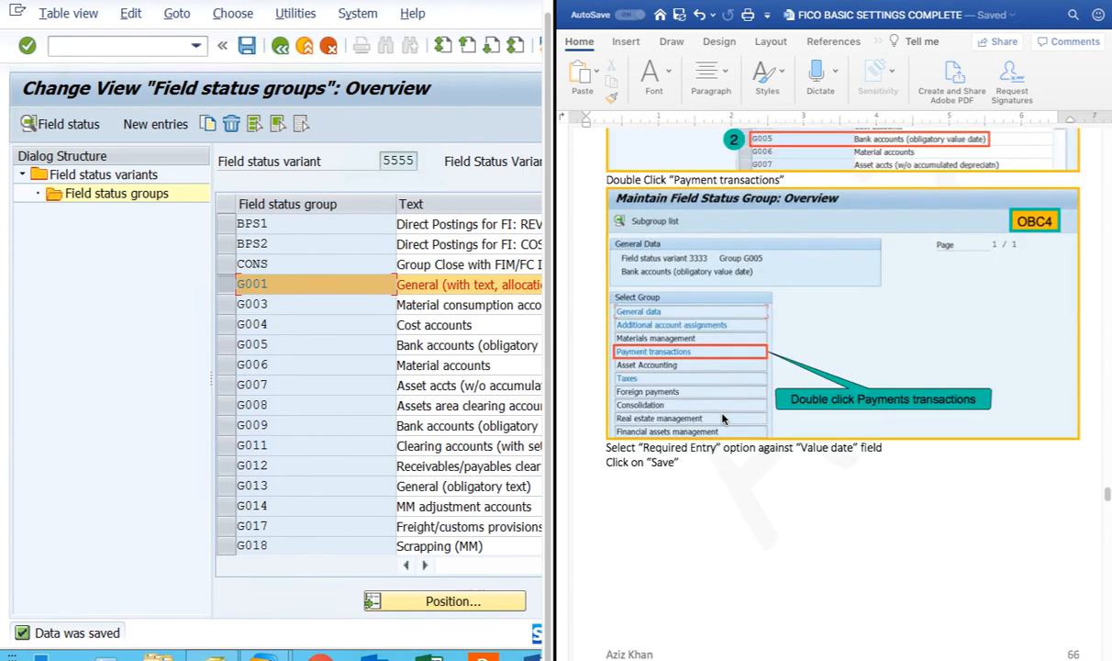
scroll(722, 420, "up", 8)
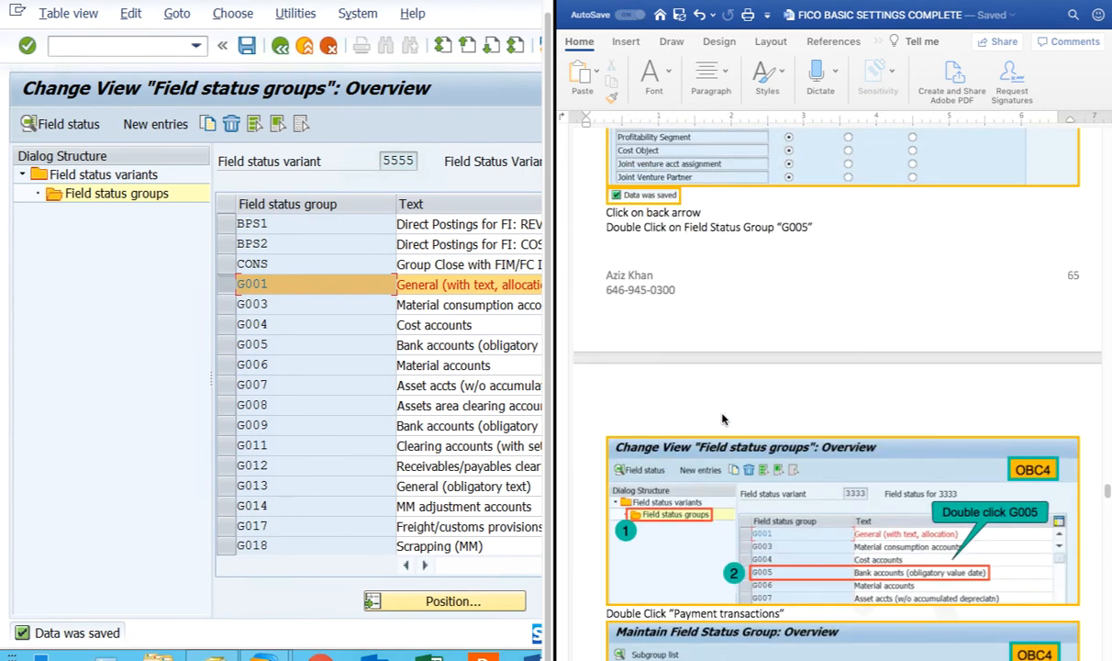
scroll(722, 420, "up", 6)
scroll(721, 419, "down", 5)
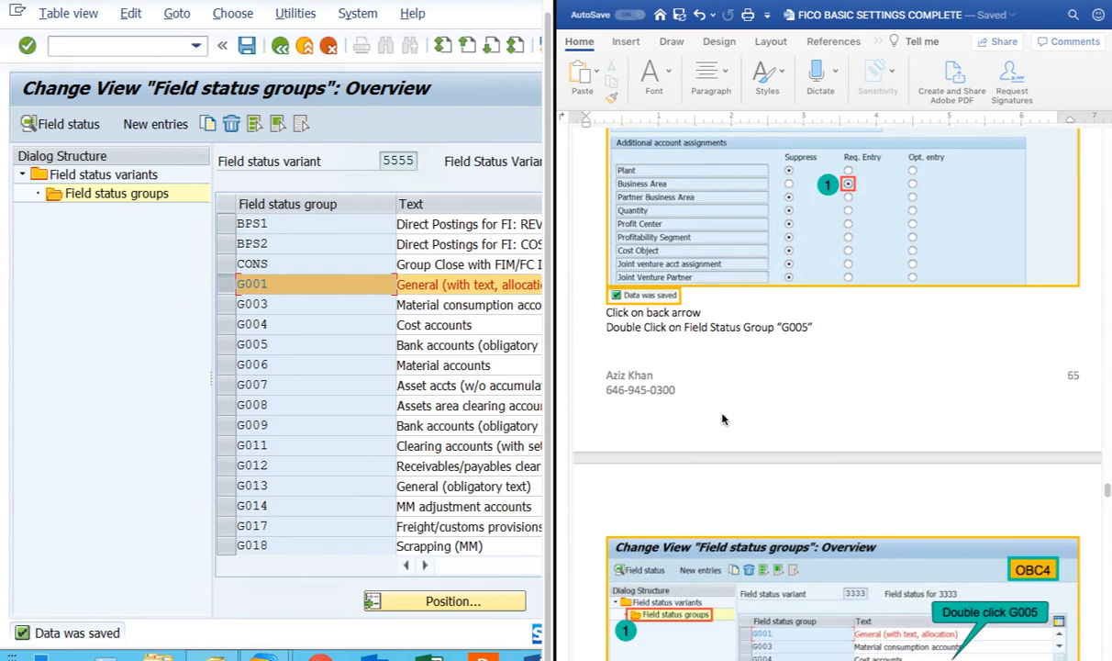
scroll(722, 419, "down", 8)
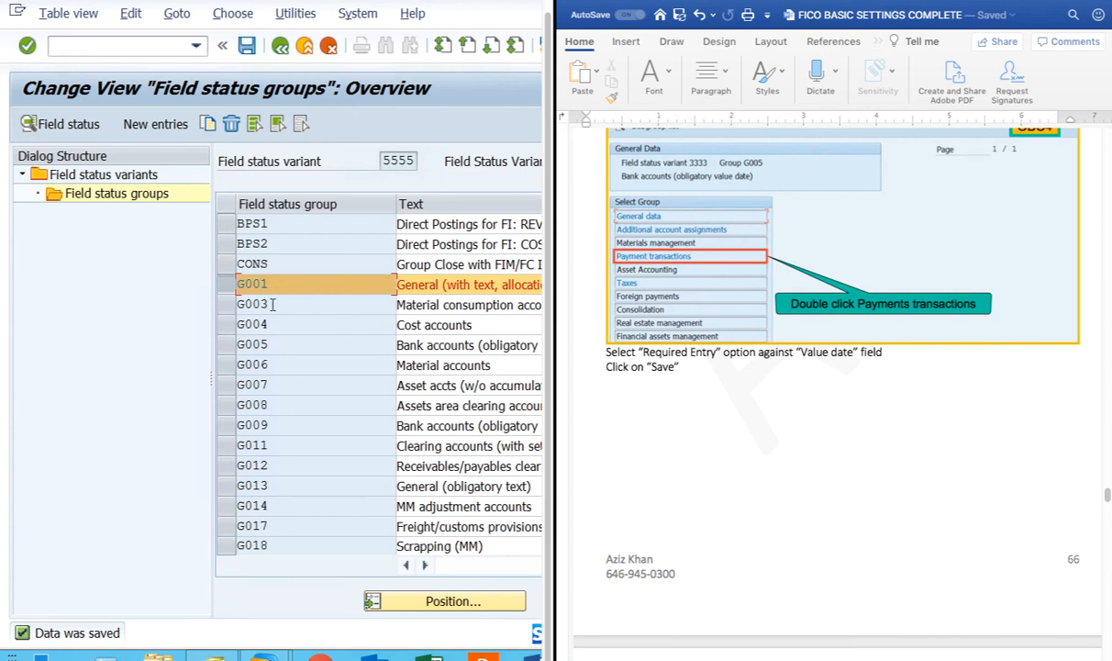
scroll(776, 360, "down", 3)
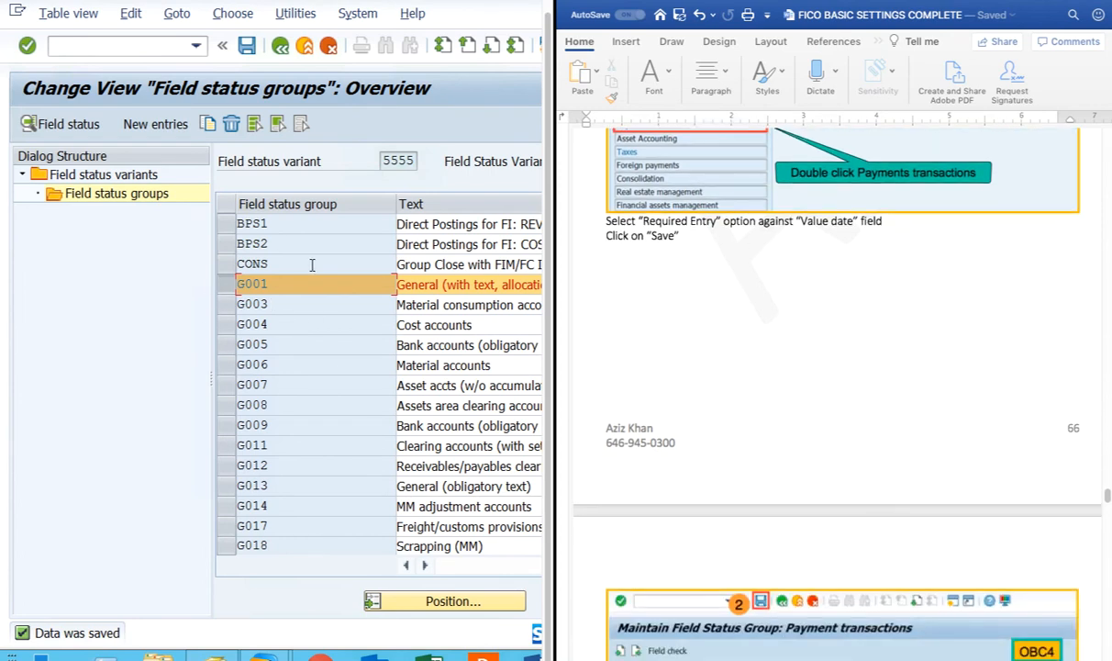
left_click(225, 264)
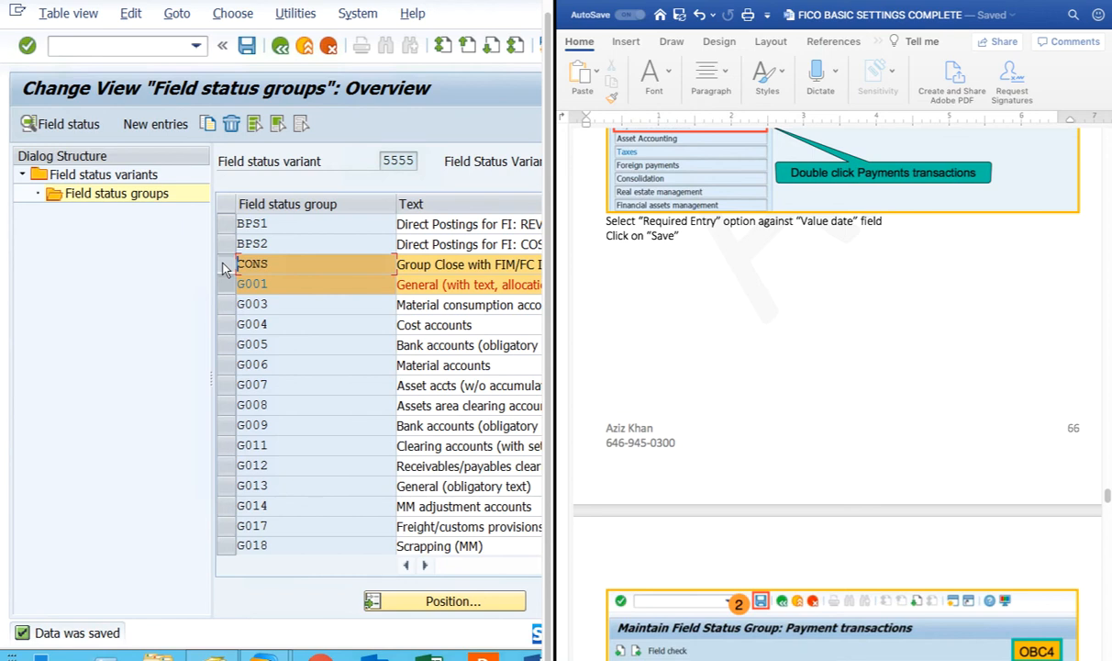
Delete groups BPS1, BPS2 and CONS from field status variant 5555, keeping G001, and save.
left_click(225, 244)
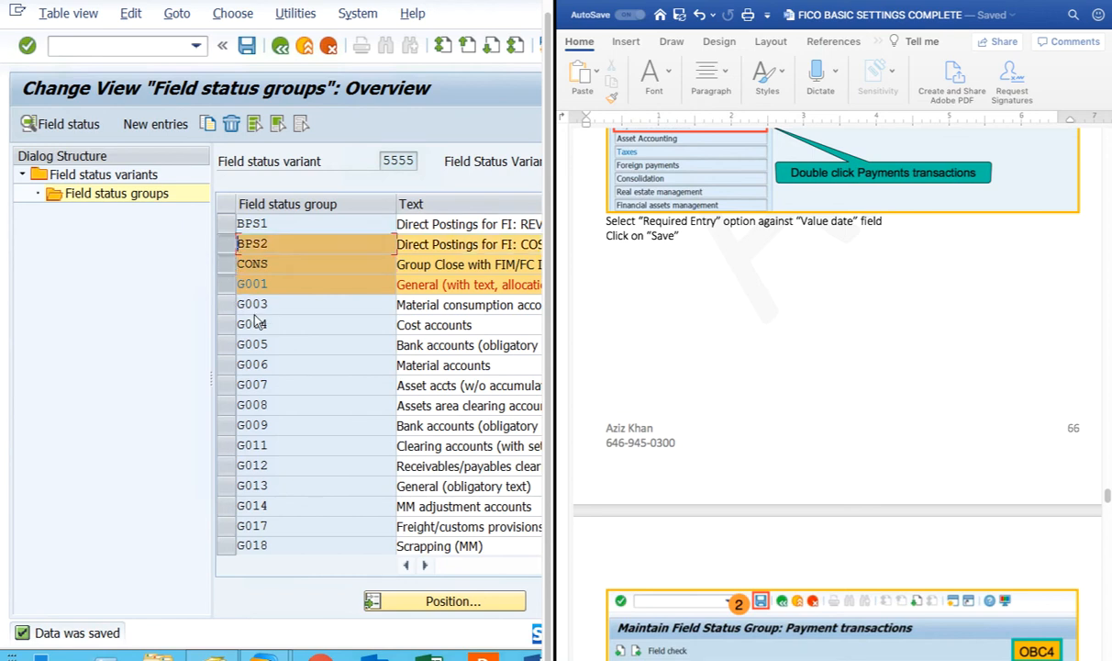
left_click(226, 224)
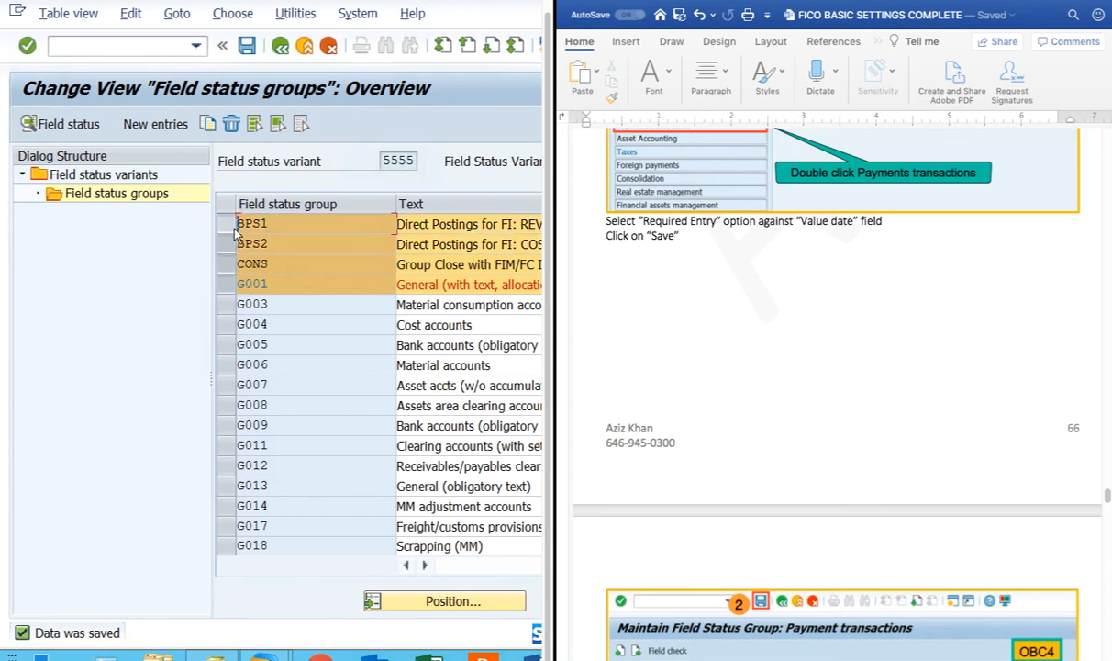
left_click(226, 285)
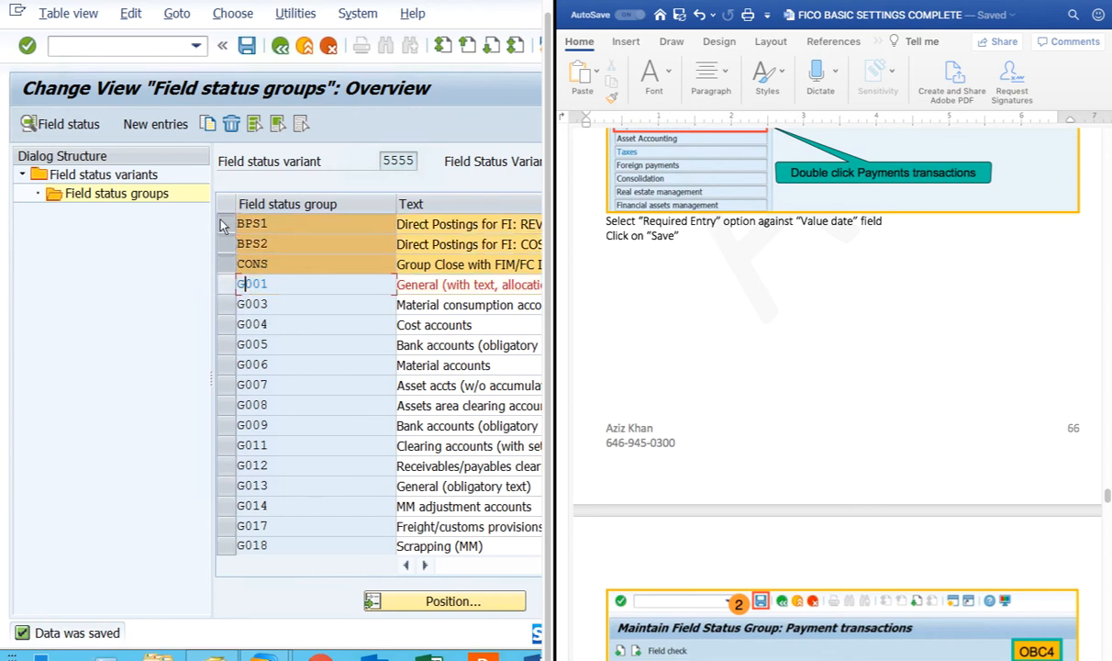
left_click(231, 125)
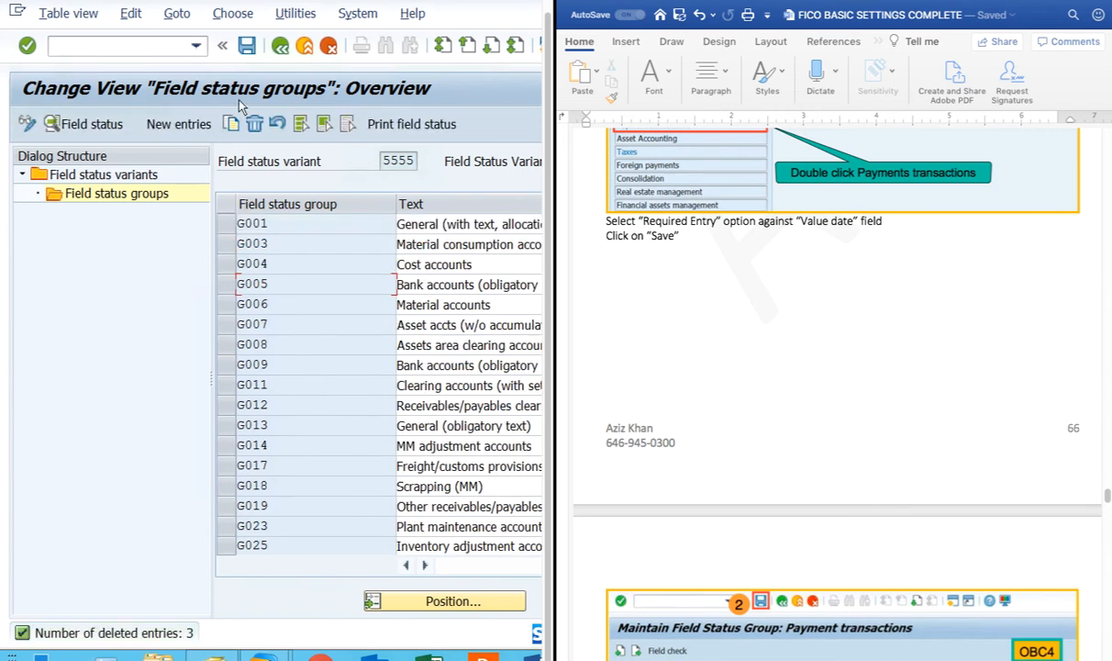
left_click(246, 45)
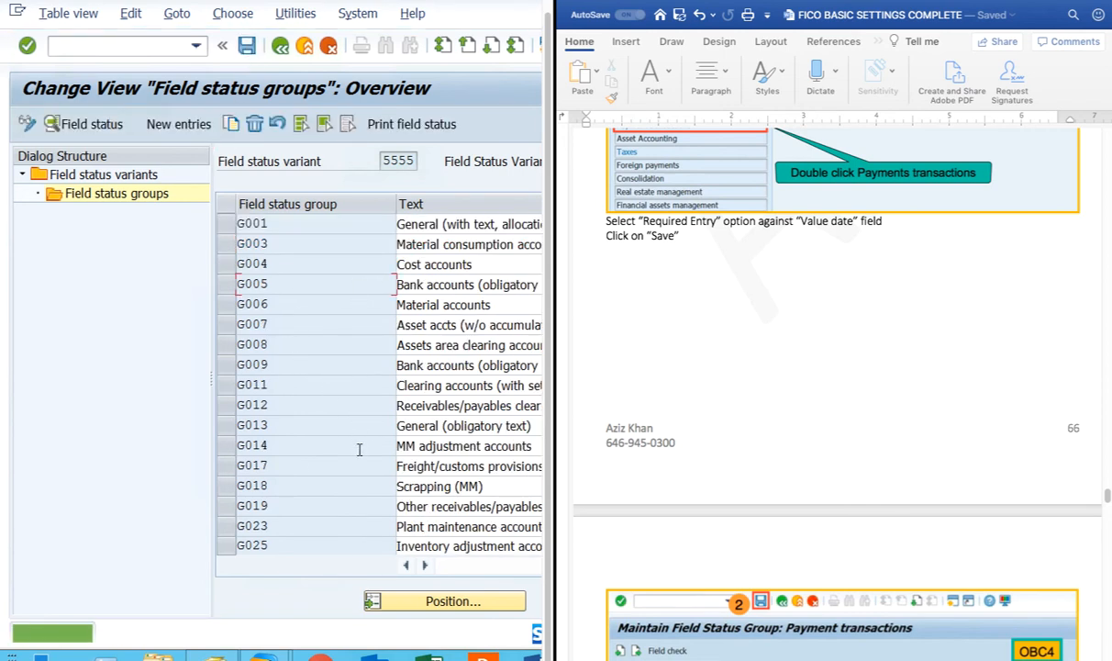
Review the Word notes on group G005's Value date setting, the payment date example and the OBC5 company code assignment.
scroll(904, 371, "down", 4)
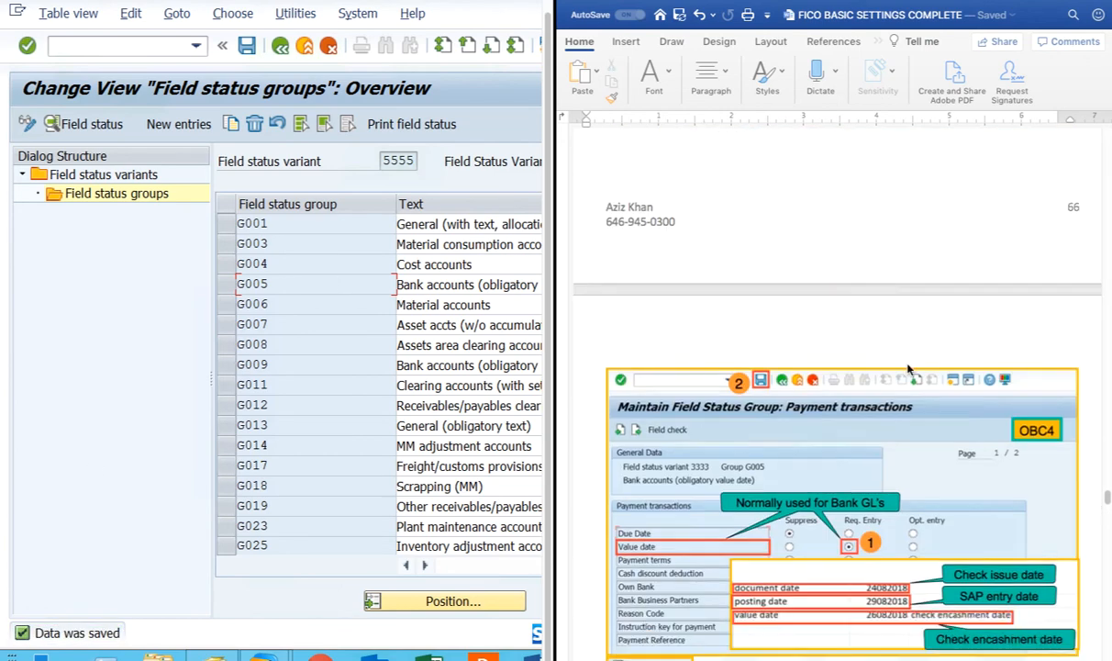
scroll(908, 369, "down", 5)
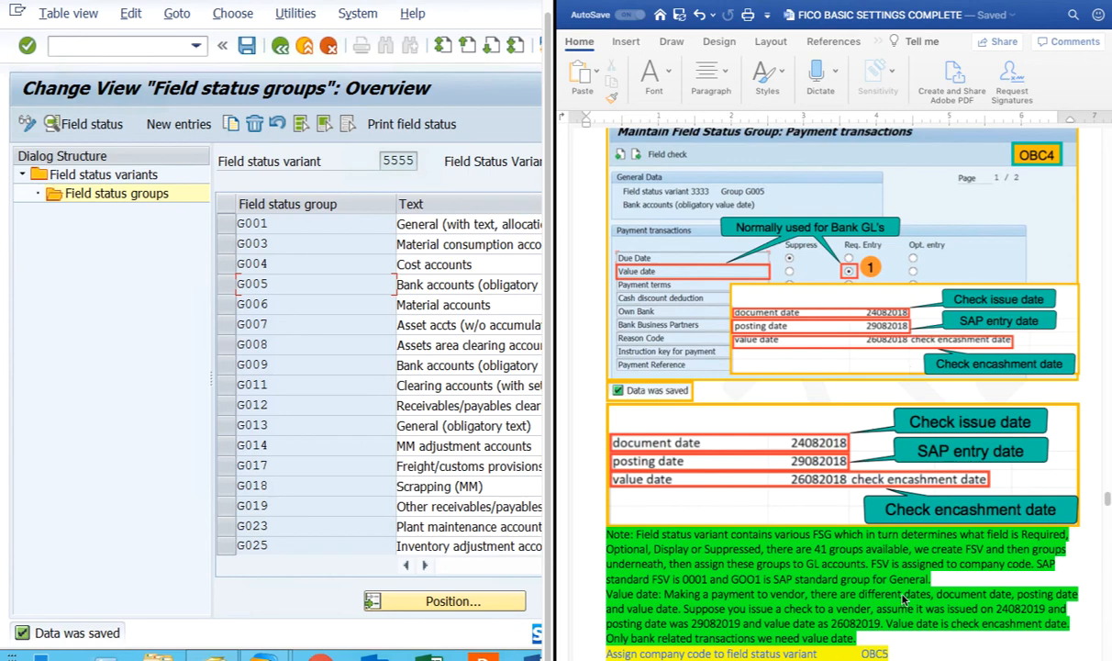
scroll(903, 598, "down", 2)
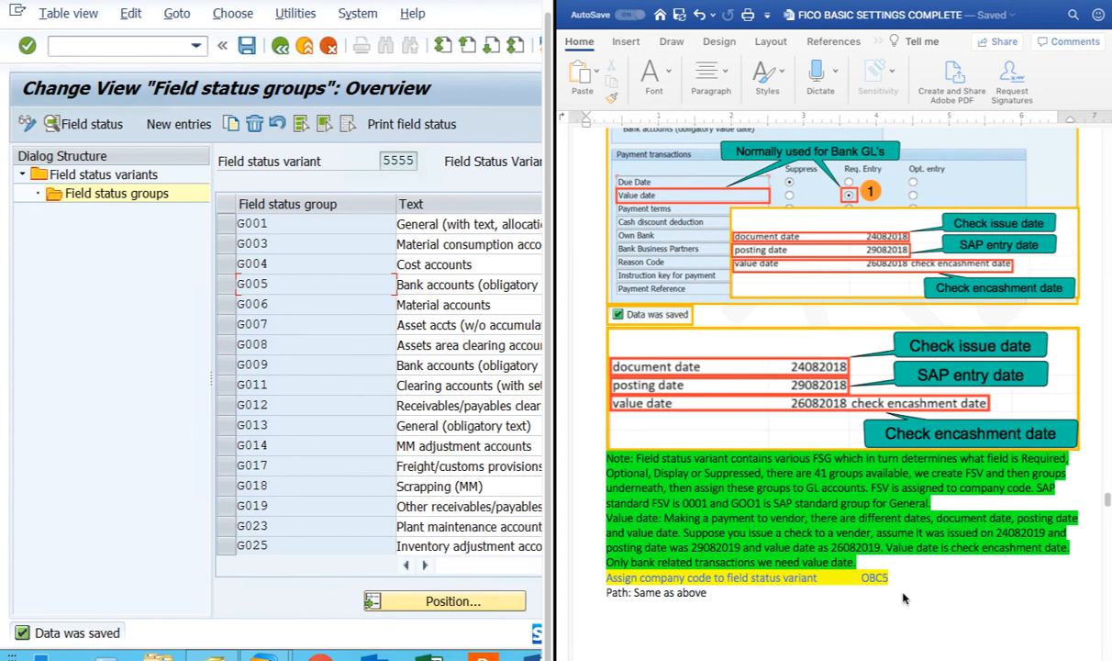
scroll(896, 620, "down", 10)
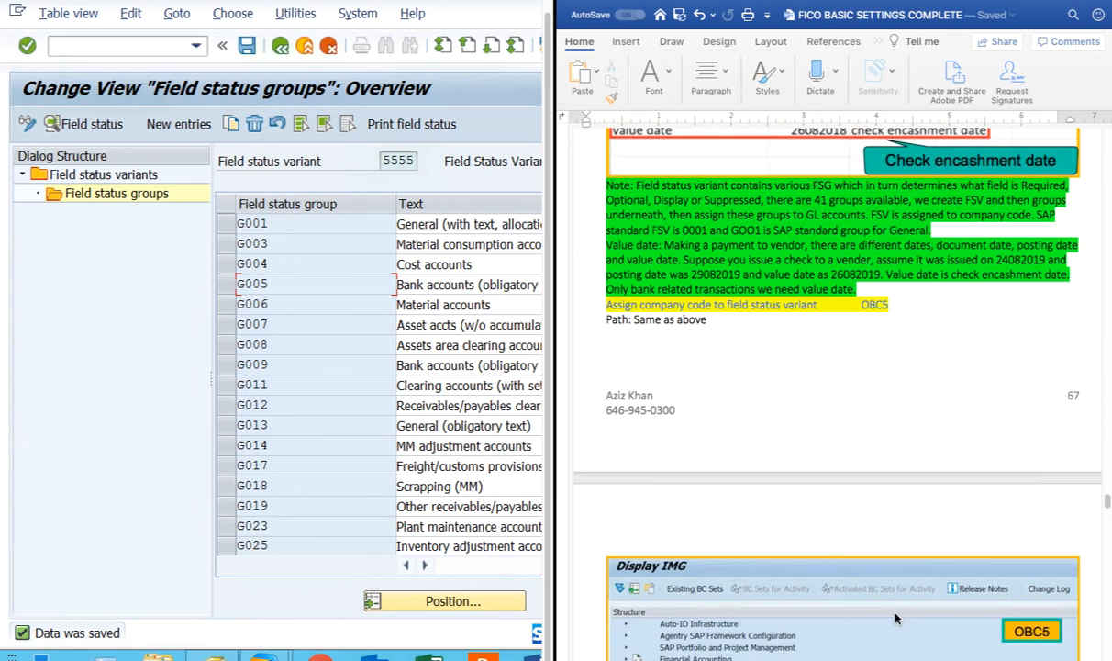
scroll(897, 620, "up", 5)
scroll(897, 620, "down", 2)
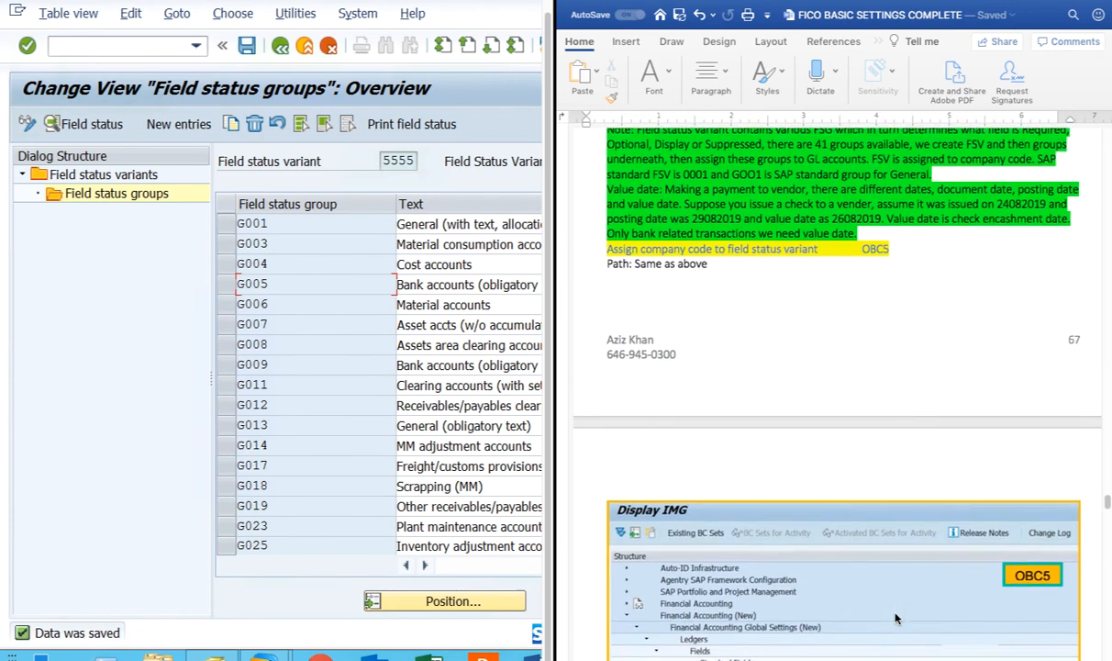
Return to the implementation guide, open Assign Company Code to Field Status Variants and position the list at company code 5555.
left_click(279, 48)
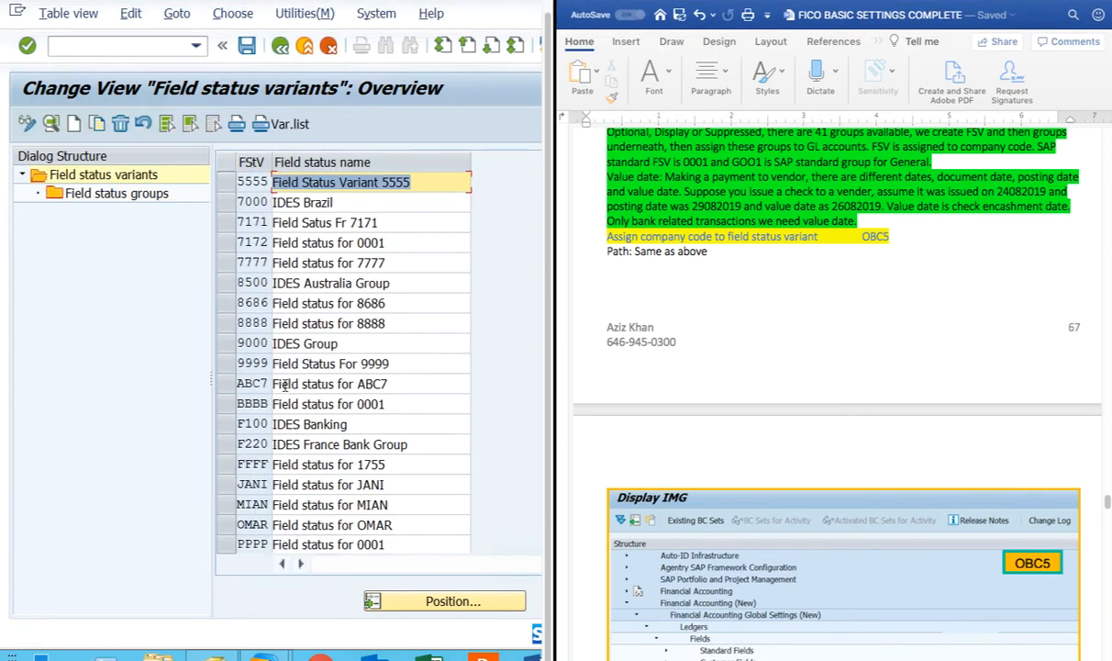
left_click(280, 46)
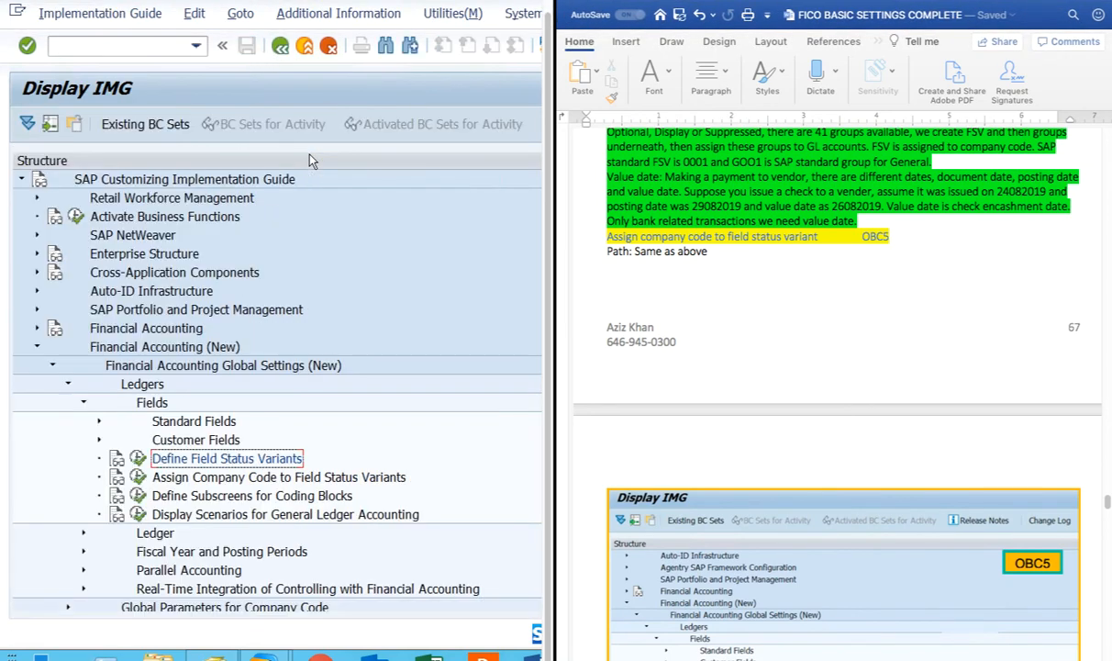
left_click(138, 477)
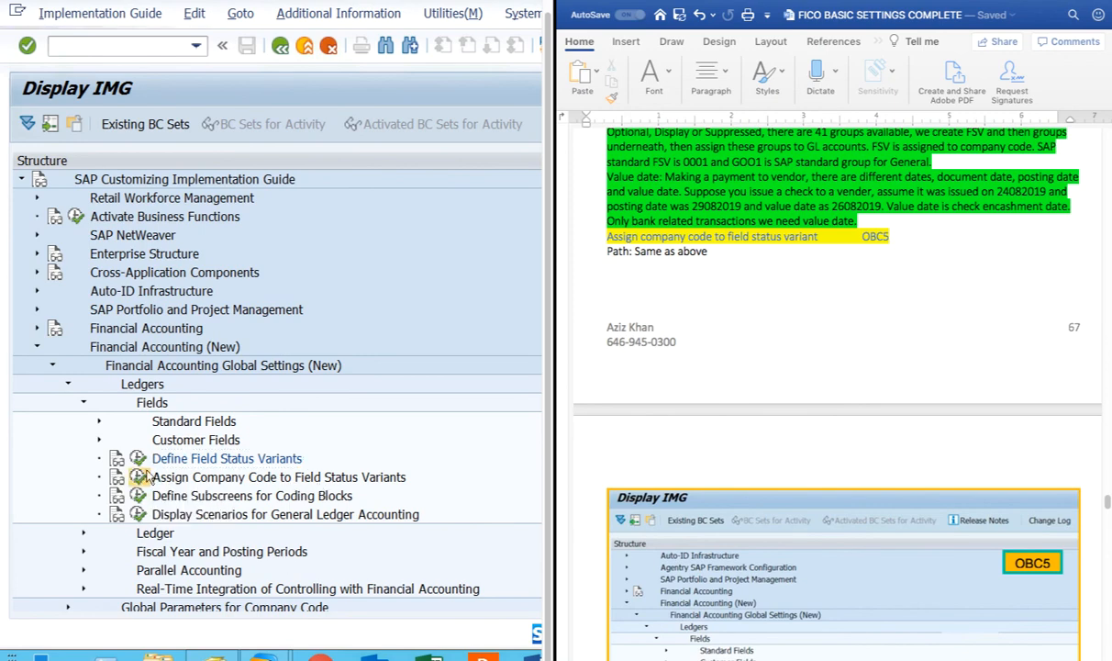
left_click(240, 581)
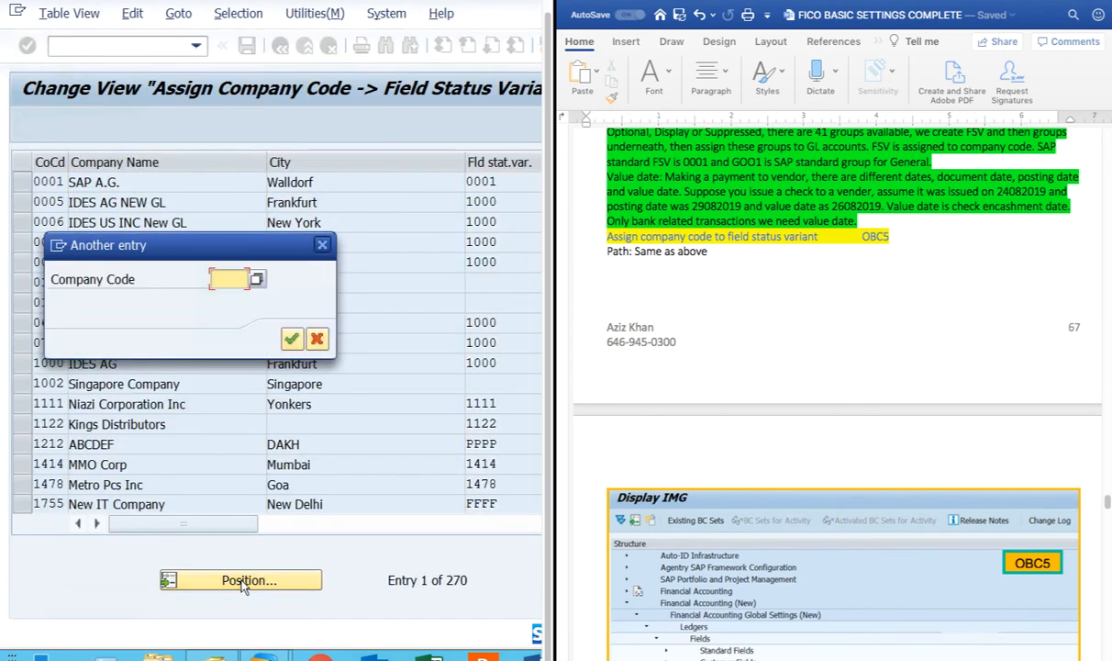
type("5555")
left_click(291, 338)
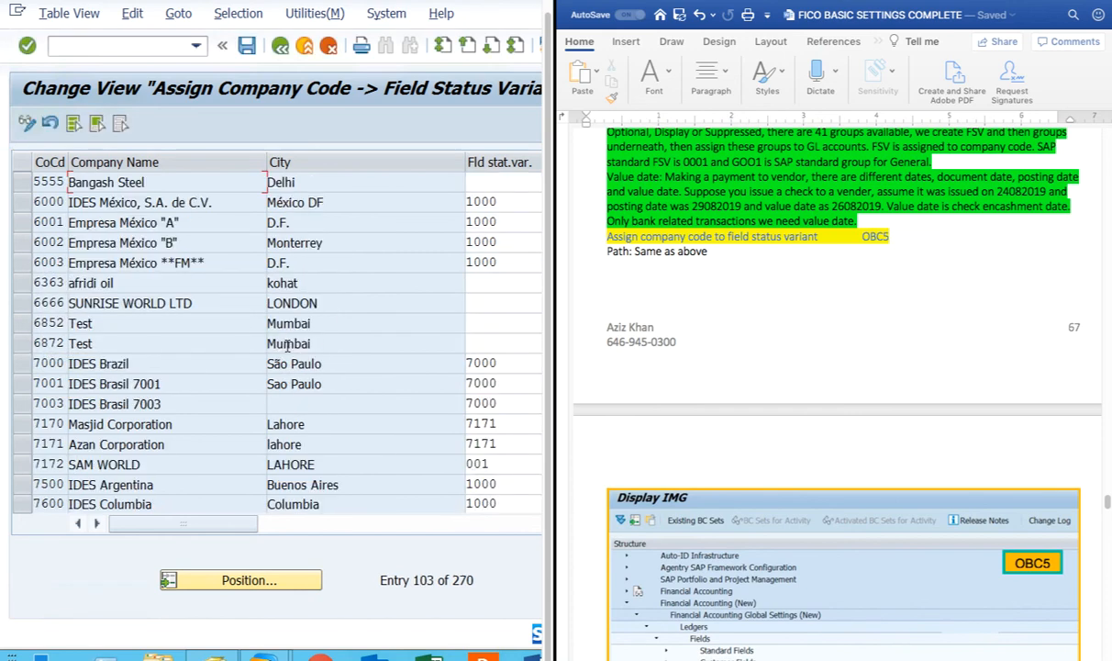
Assign field status variant 5555 to company code 5555, save and accept the proposed customizing request.
left_click(499, 182)
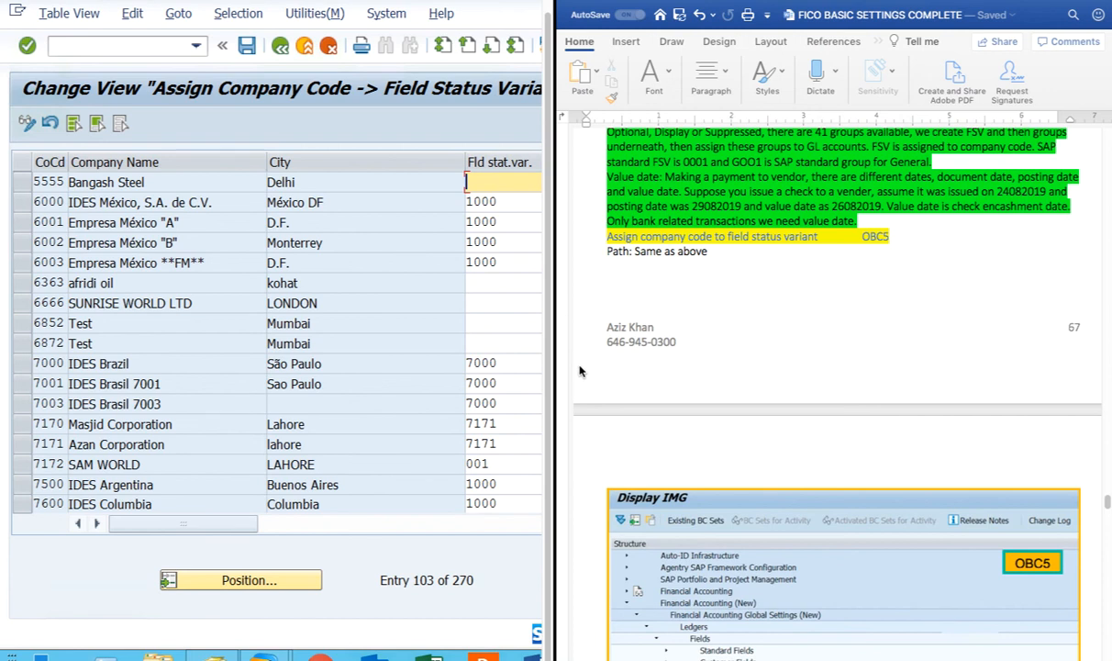
type("5555")
left_click(248, 47)
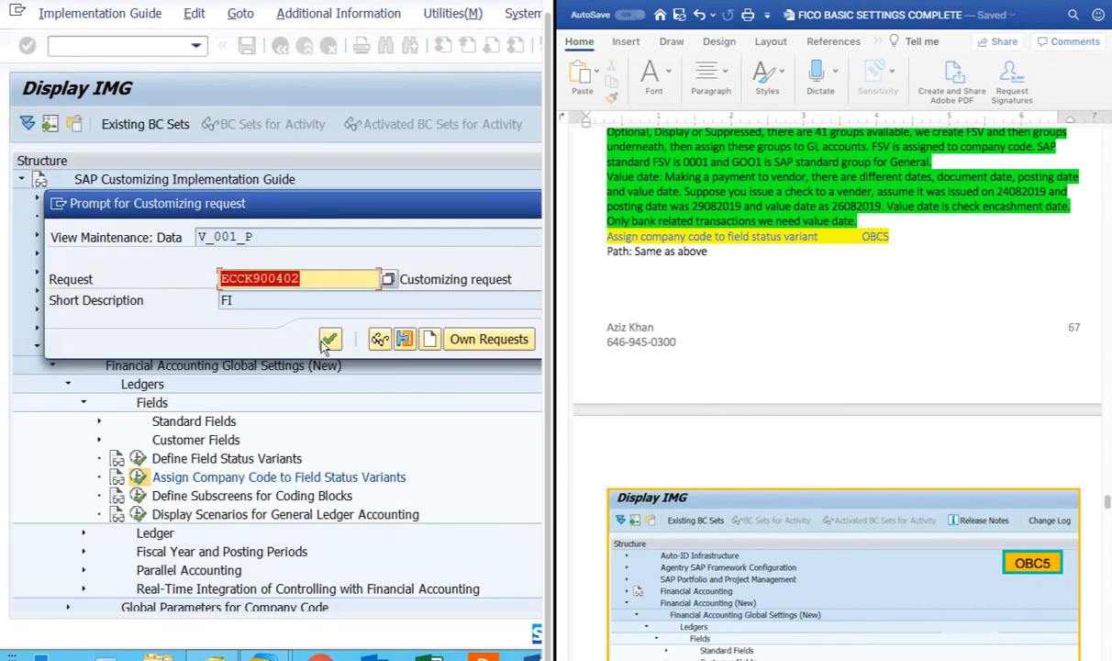
left_click(323, 332)
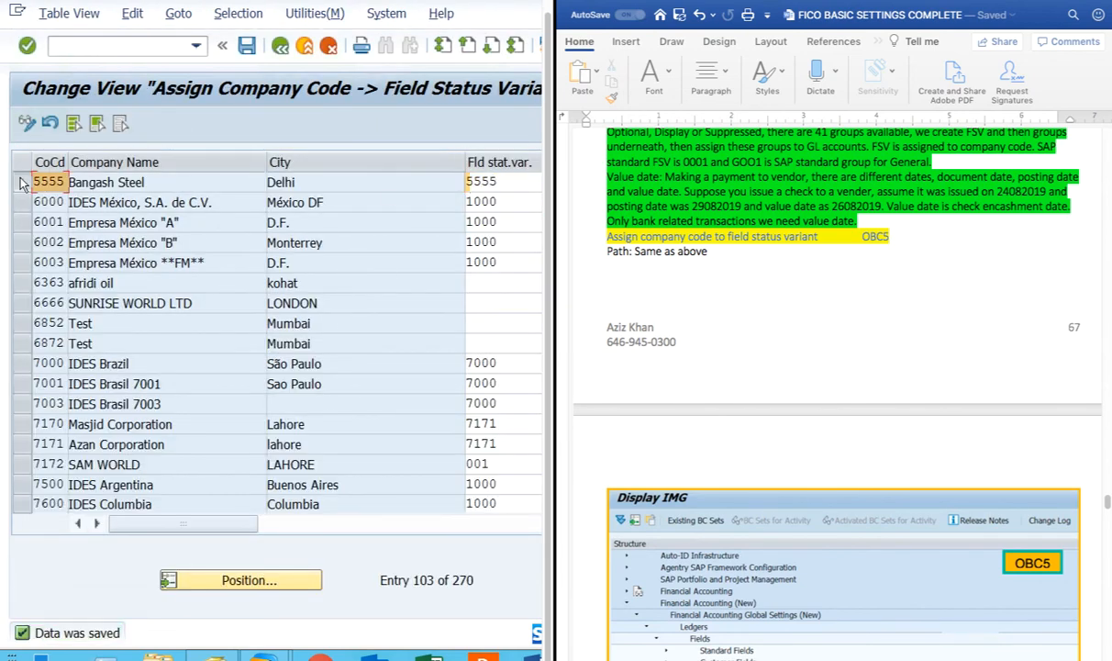
Select the company code 5555 row, save its field status variant assignment again and return to the implementation guide.
left_click(20, 182)
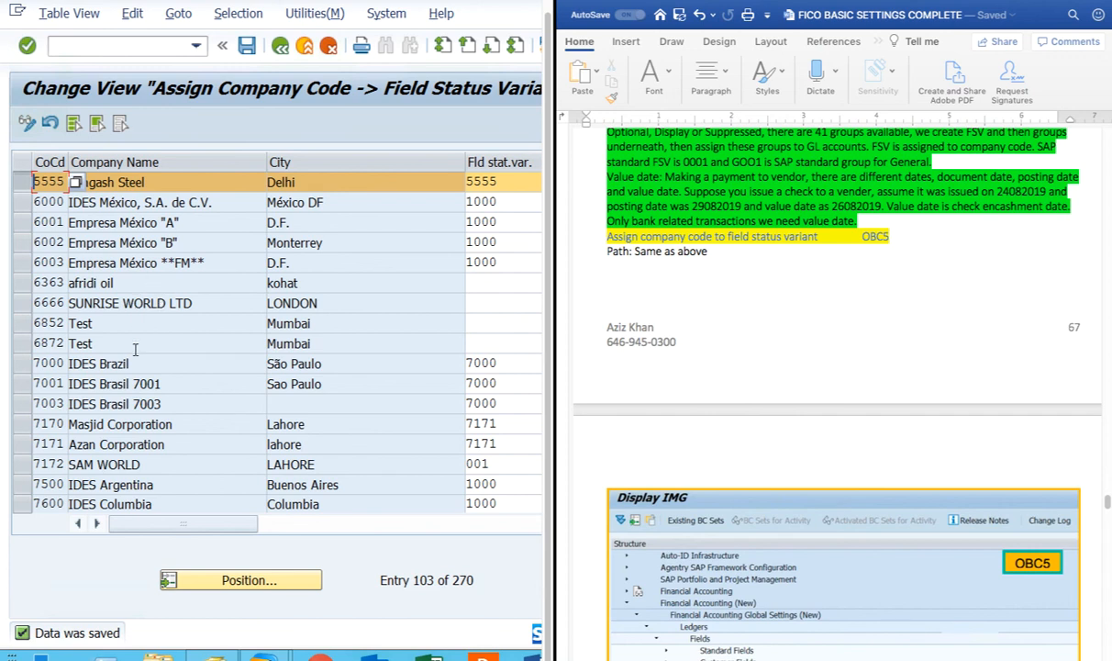
left_click(134, 182)
left_click(20, 179)
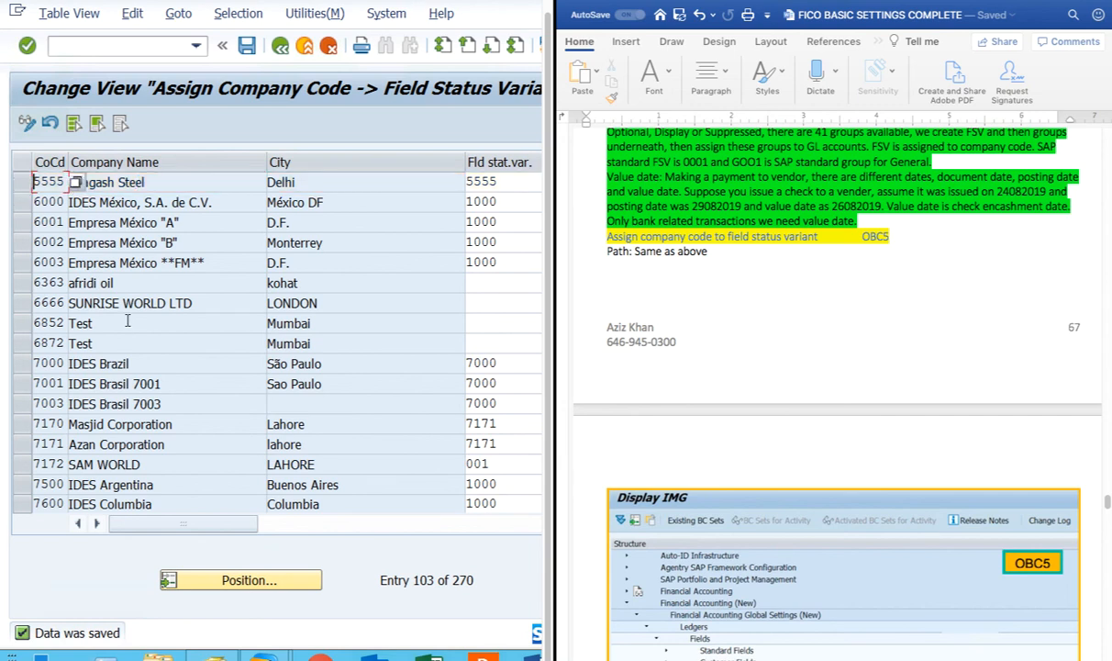
left_click(20, 180)
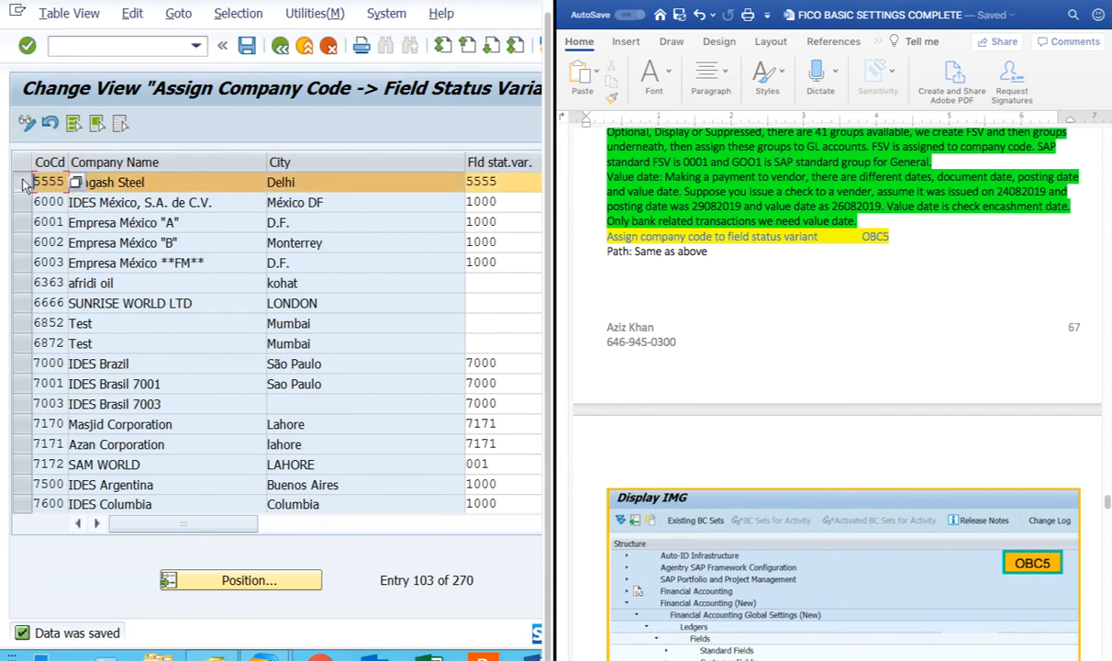
left_click(247, 46)
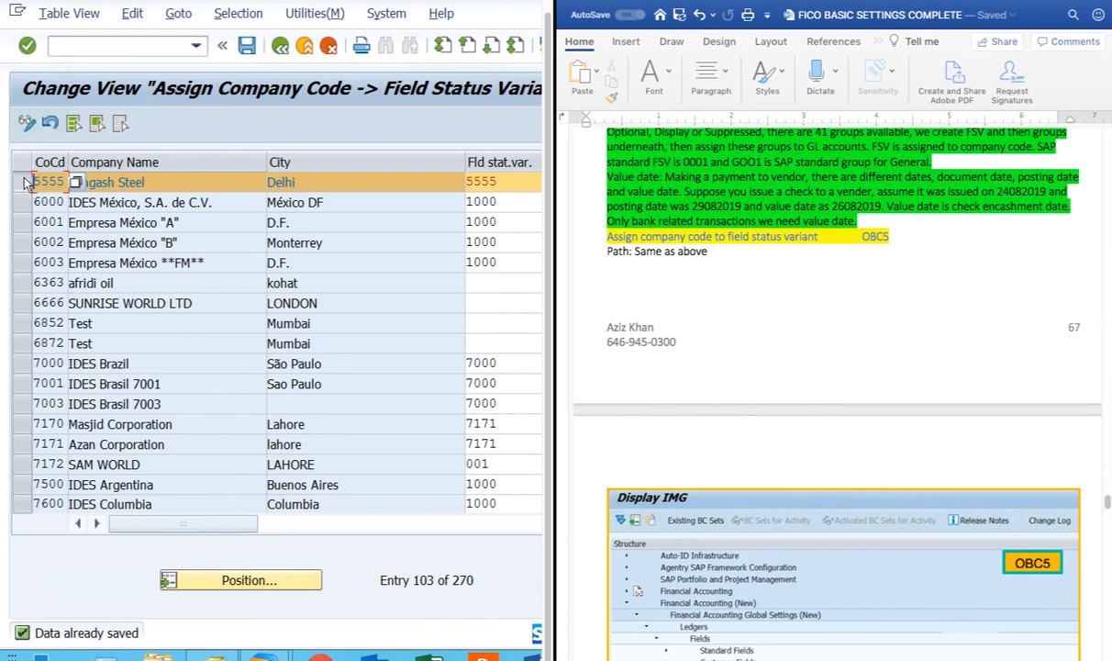
left_click(284, 182)
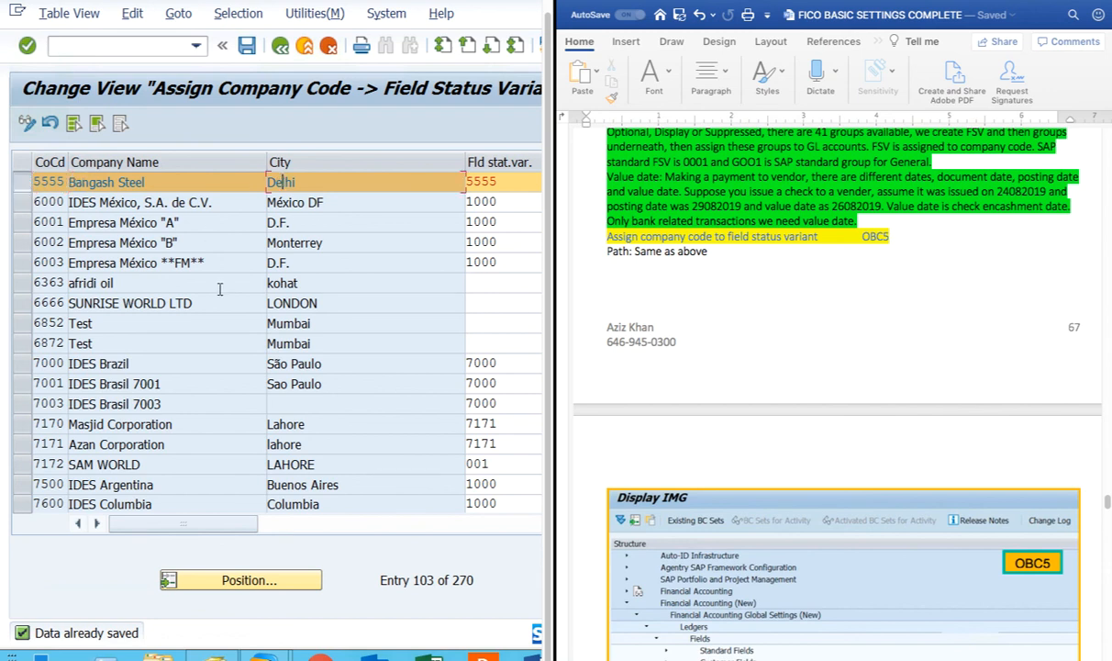
left_click(22, 187)
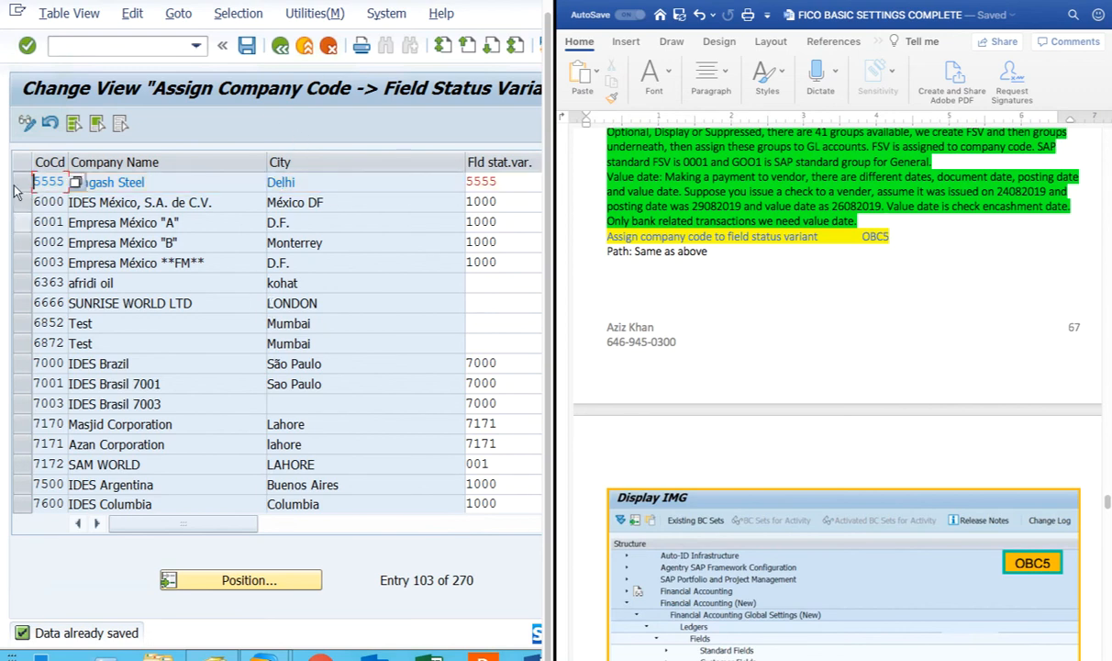
left_click(496, 183)
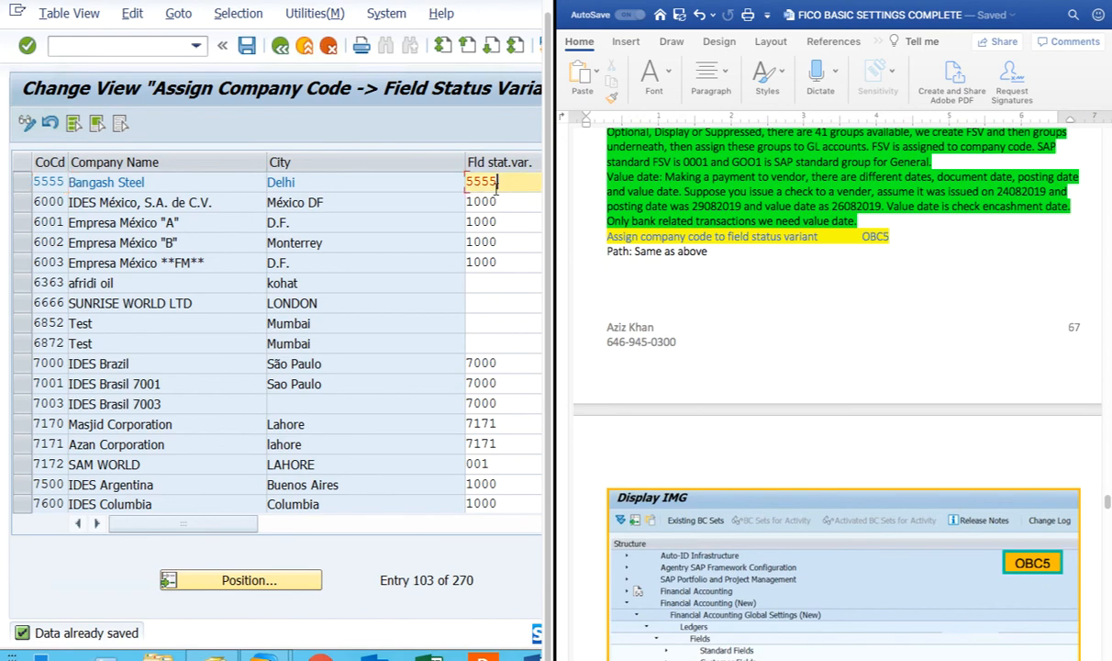
left_click(245, 46)
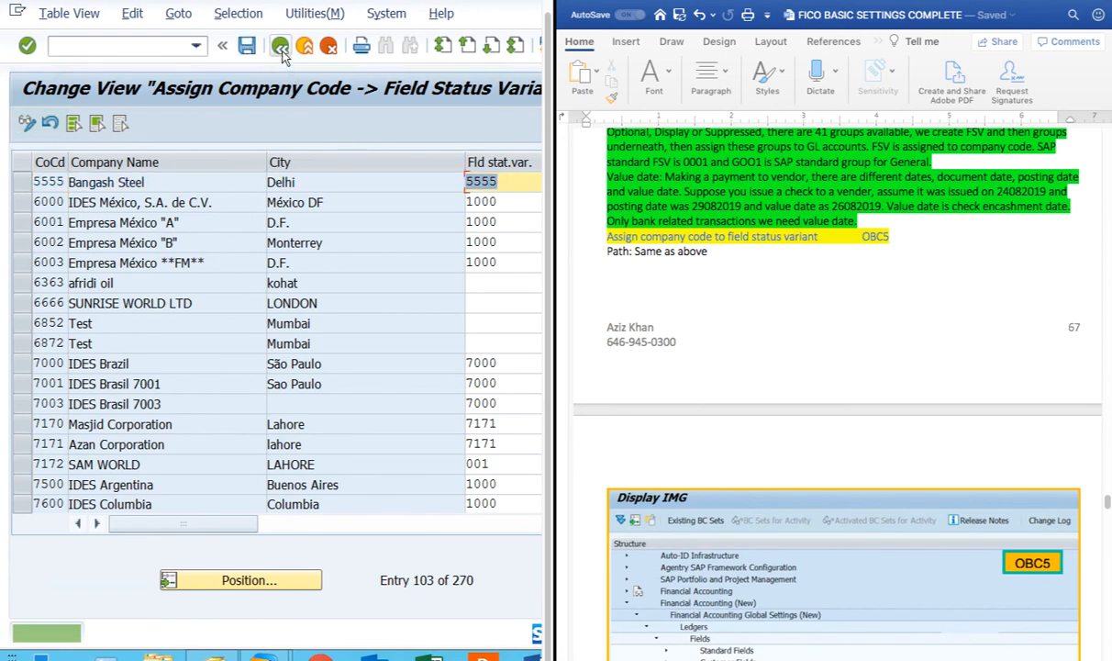
left_click(280, 45)
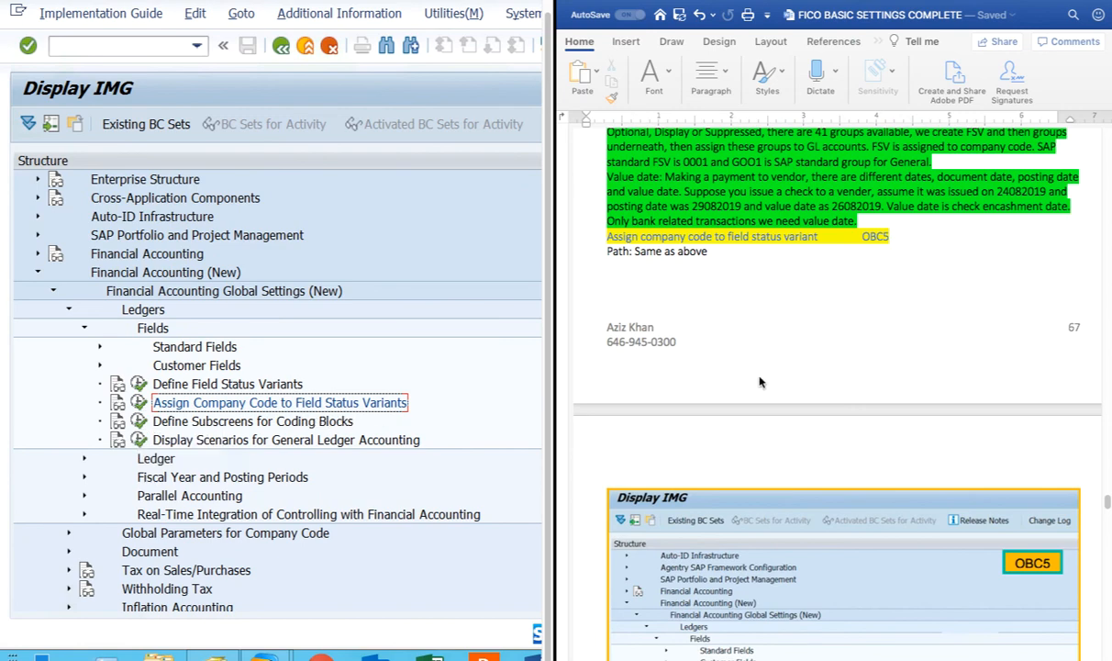
Review the Word notes from the OBC5 assignment and open item examples through to Tolerance Groups for GL accounts.
scroll(723, 362, "down", 5)
scroll(762, 381, "down", 6)
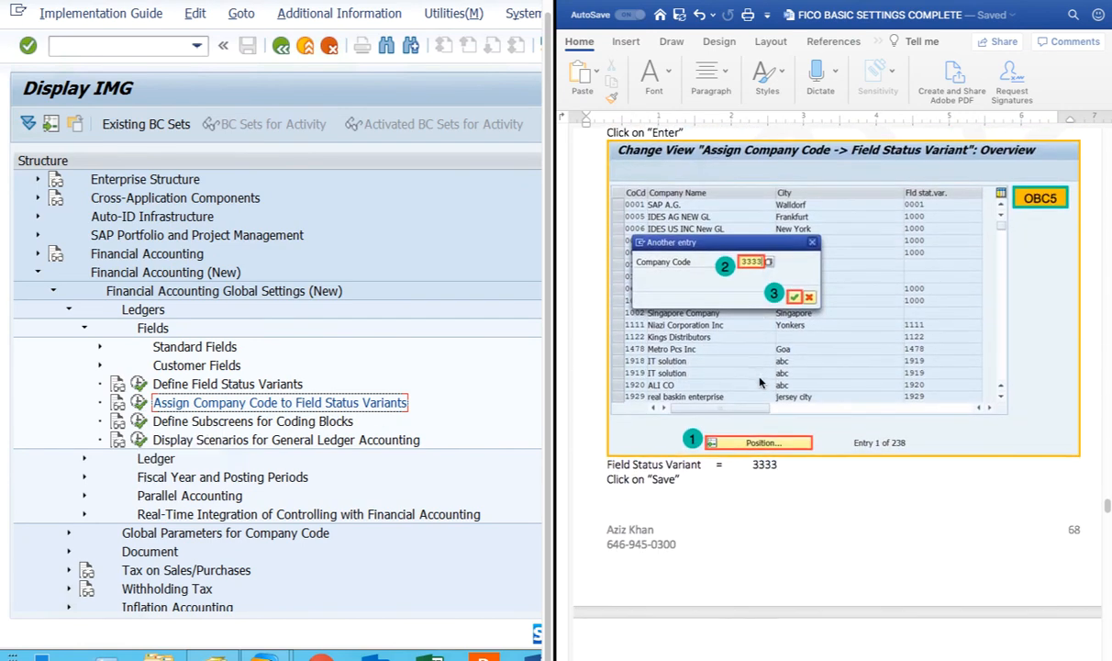
scroll(758, 383, "down", 8)
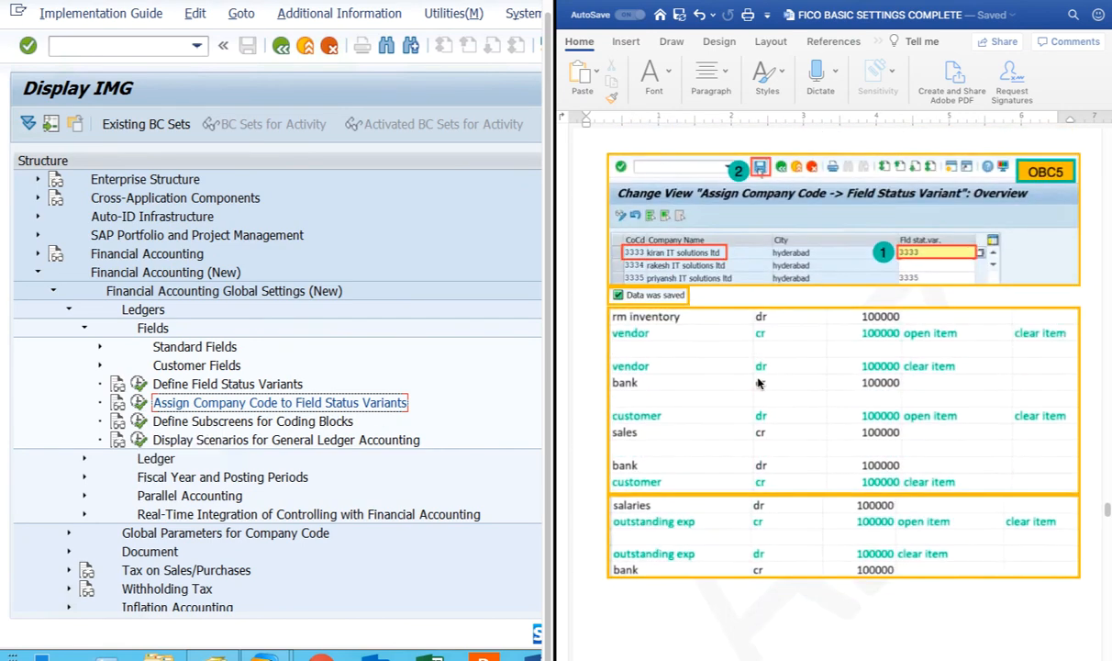
scroll(759, 383, "down", 8)
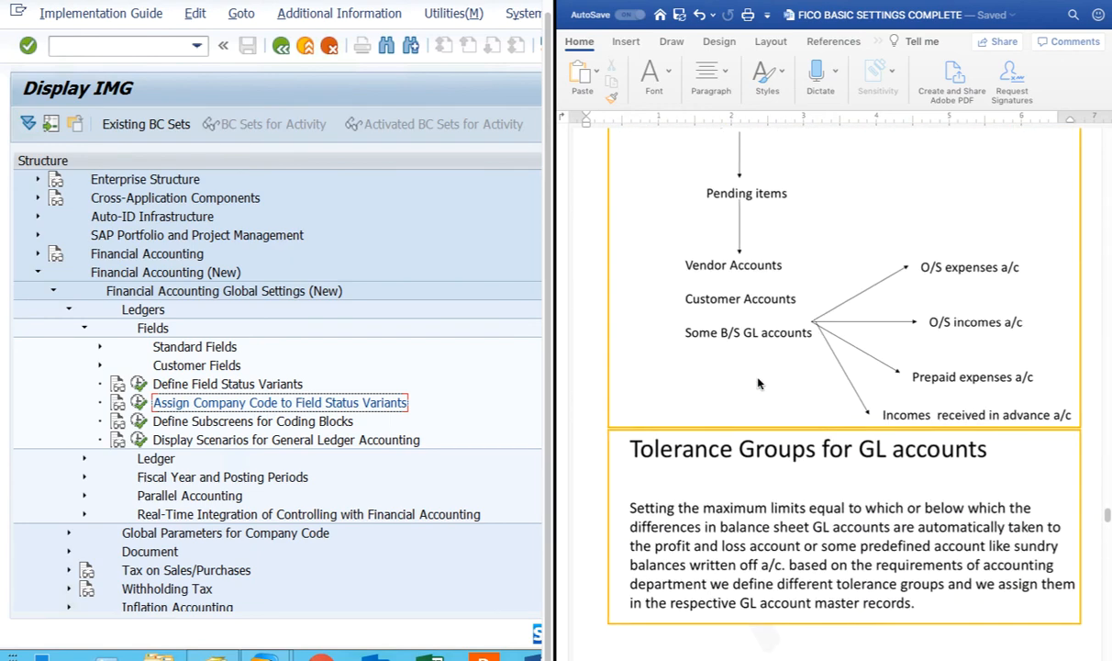
scroll(758, 383, "up", 3)
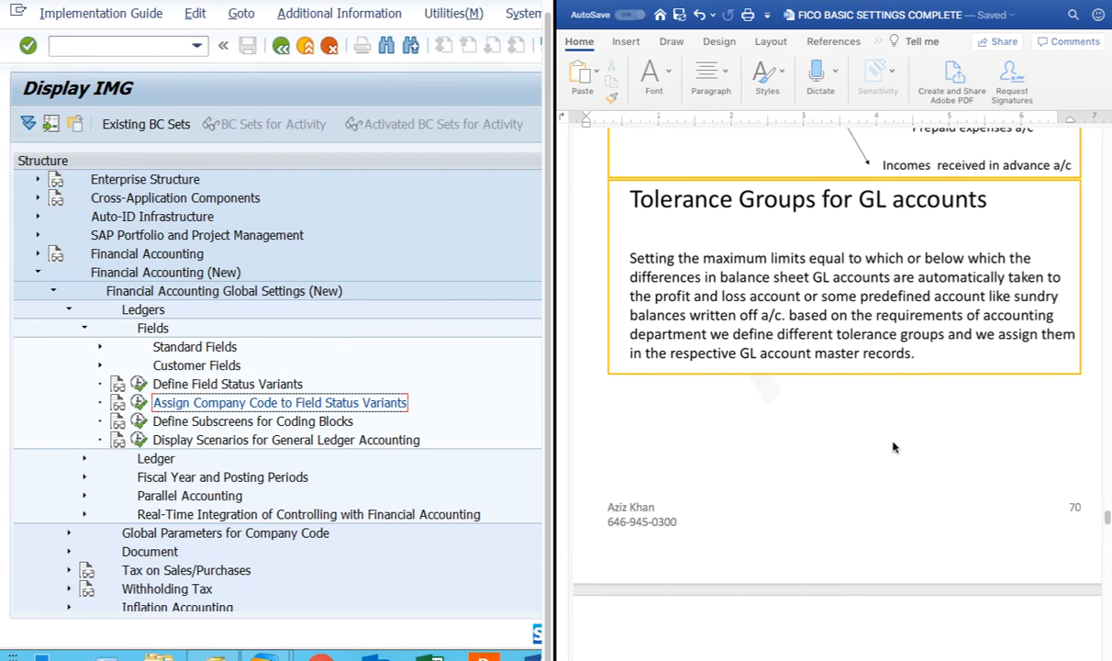
scroll(895, 447, "down", 4)
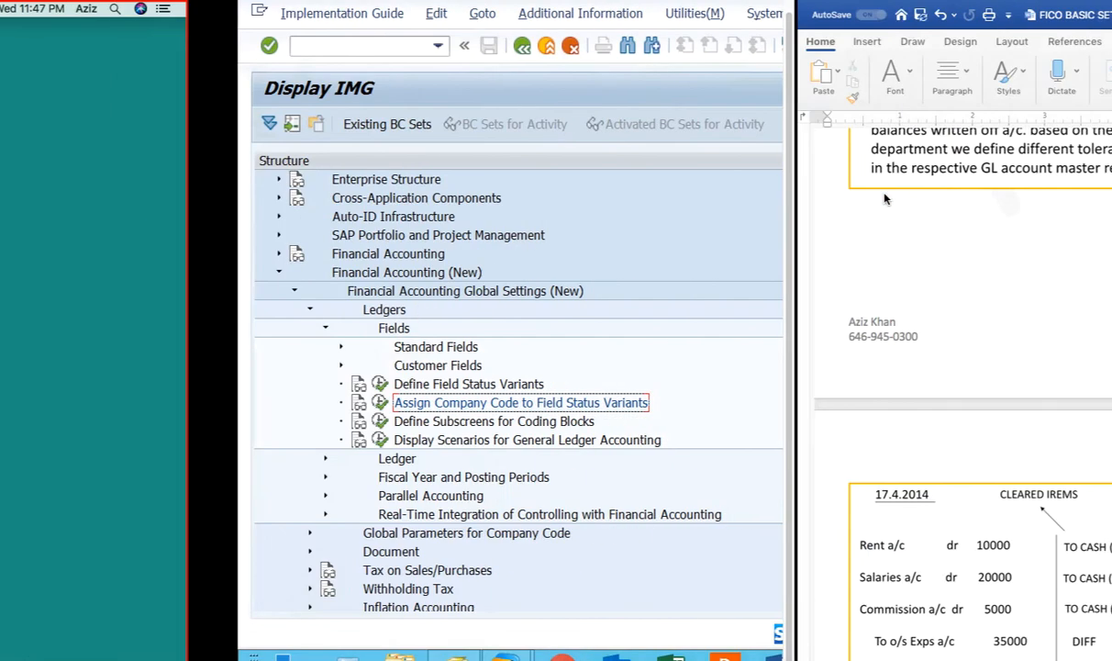
scroll(885, 198, "up", 4)
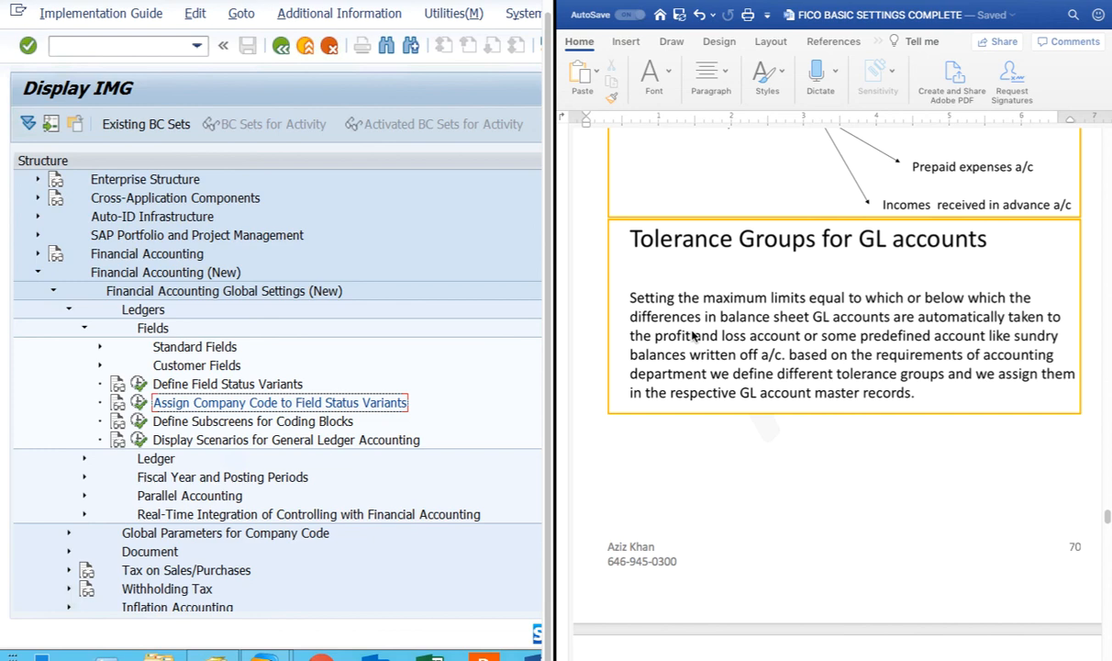
key("ctrl+Left")
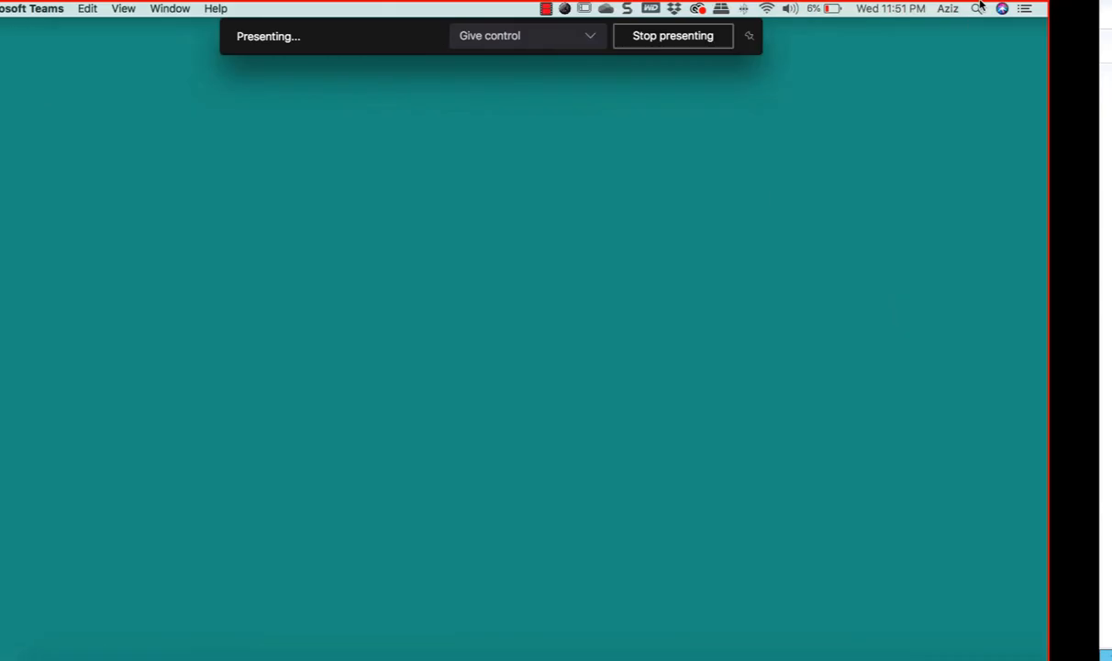
key("ctrl+Right")
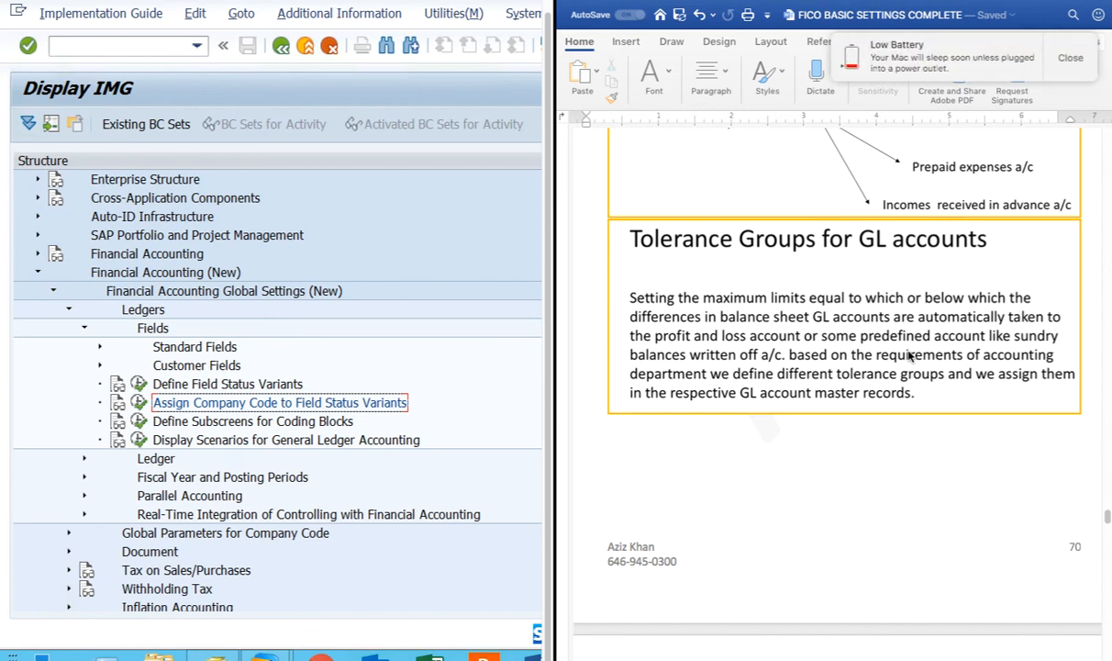
left_click(1071, 60)
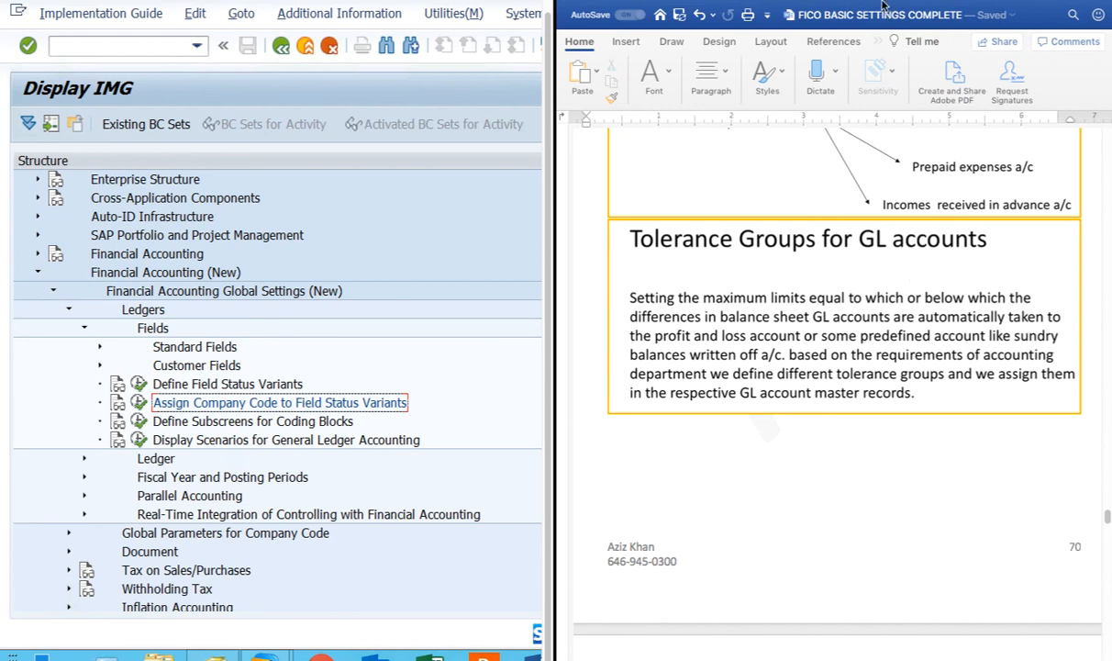
mouse_move(836, 2)
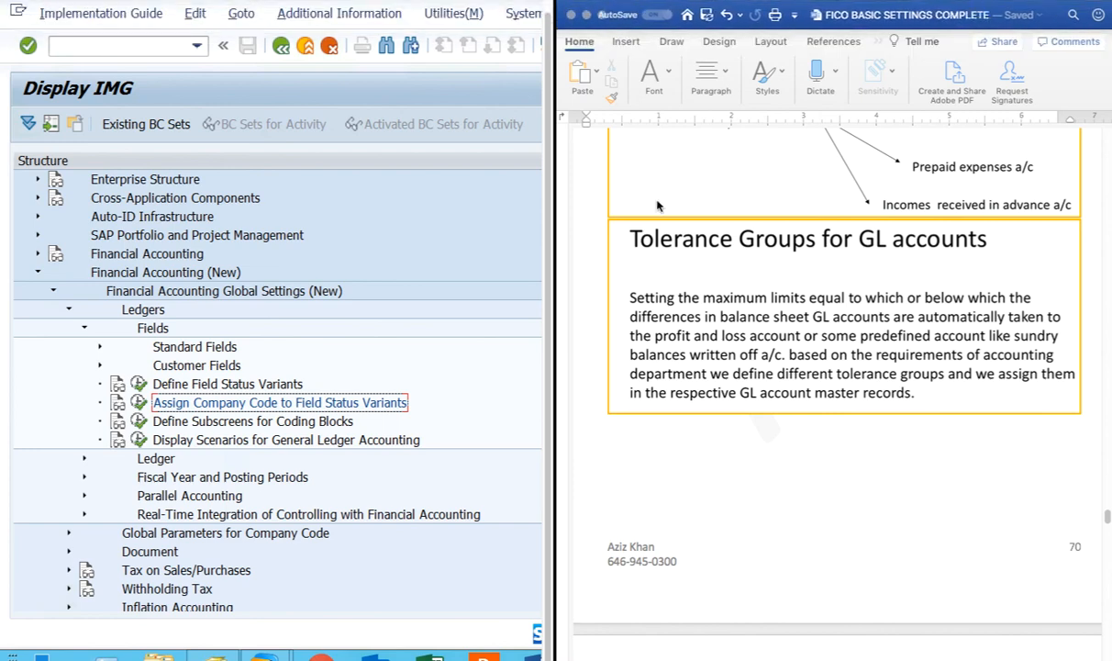
left_click(609, 9)
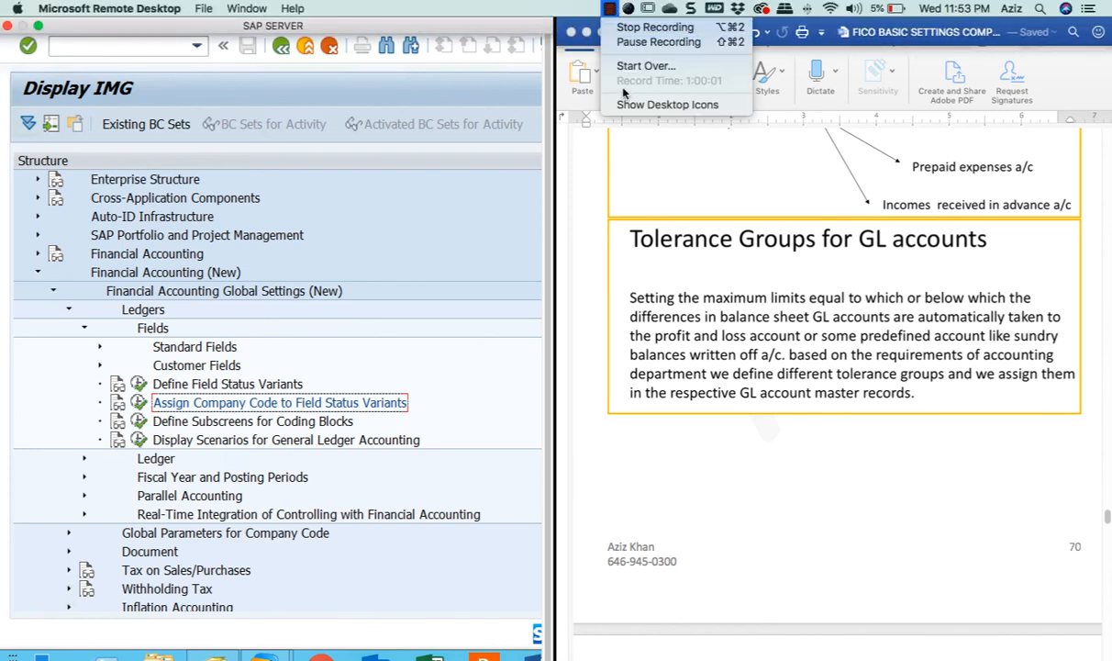